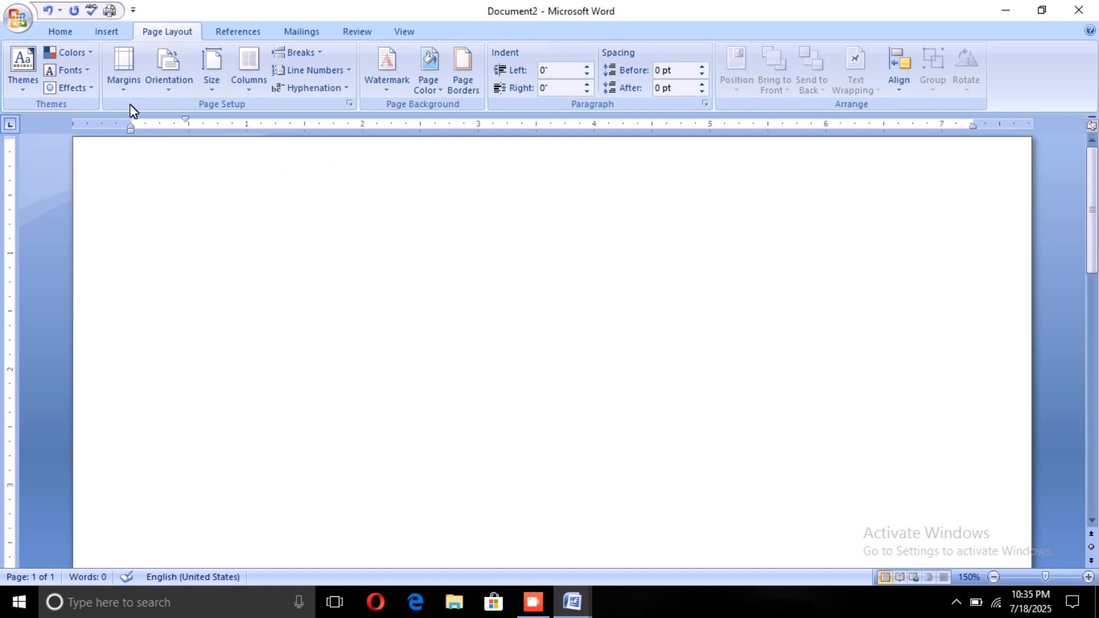
Step: Set custom page margins of 0.2" on all four sides for the whole document
click(59, 19)
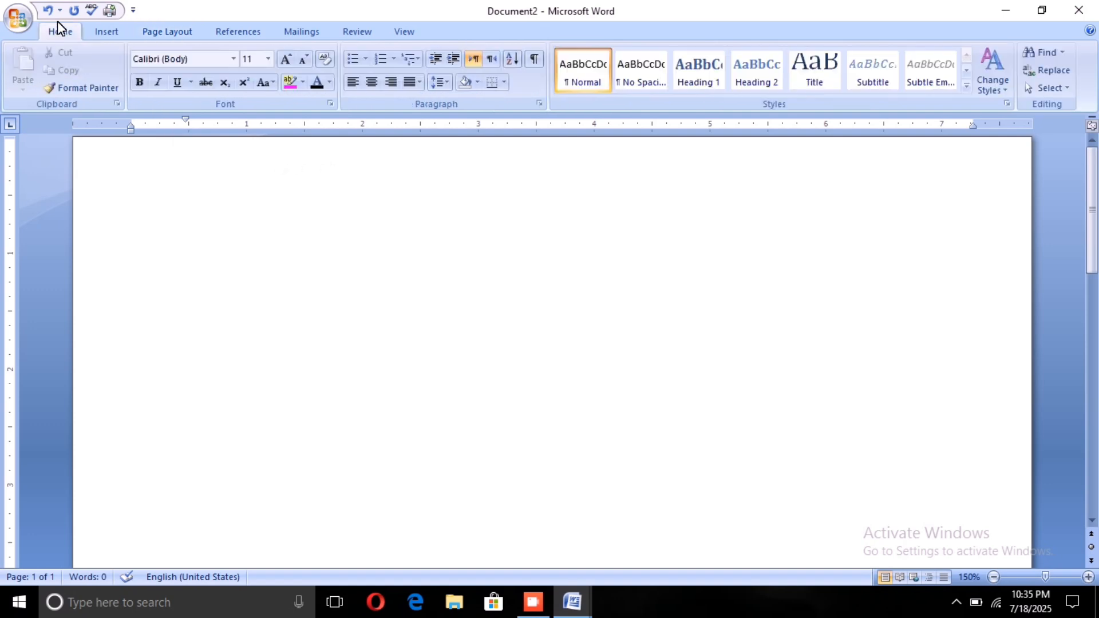
click(140, 19)
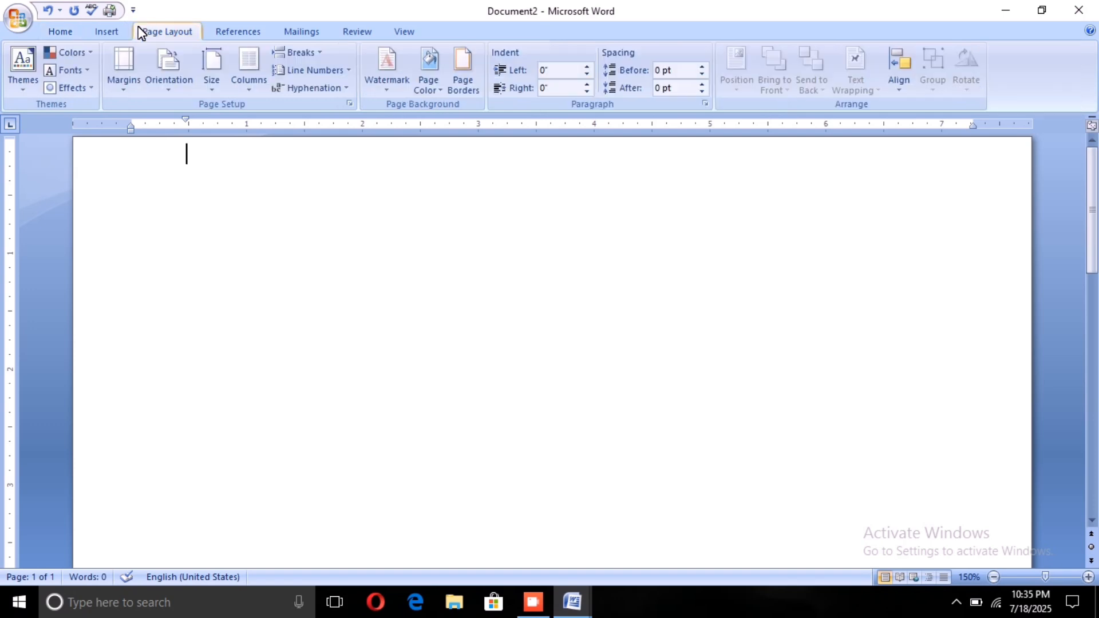
click(119, 79)
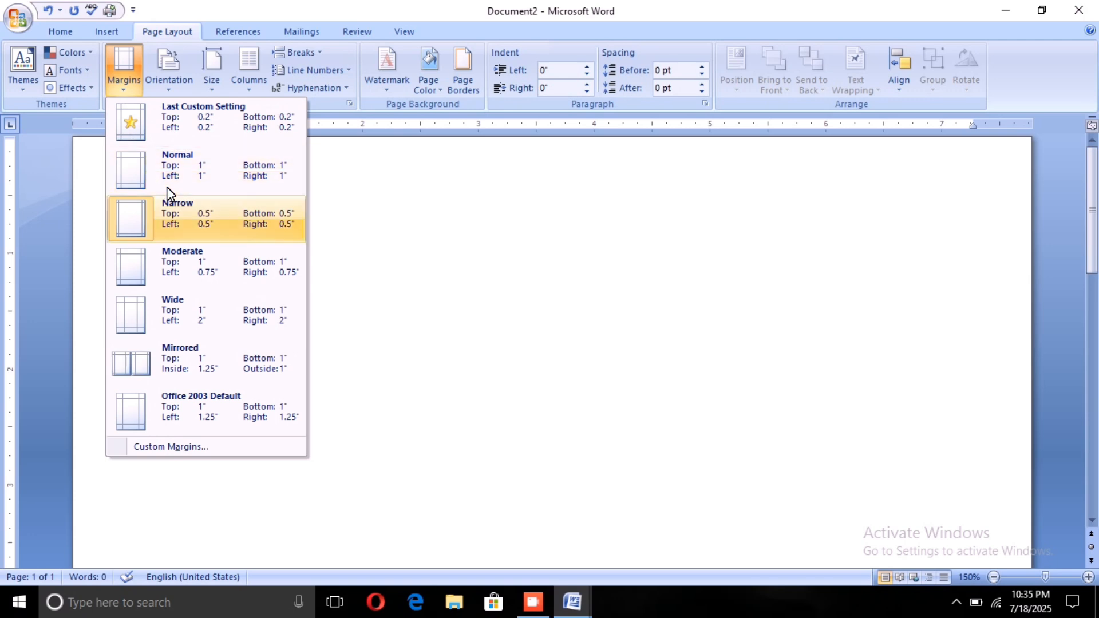
click(197, 436)
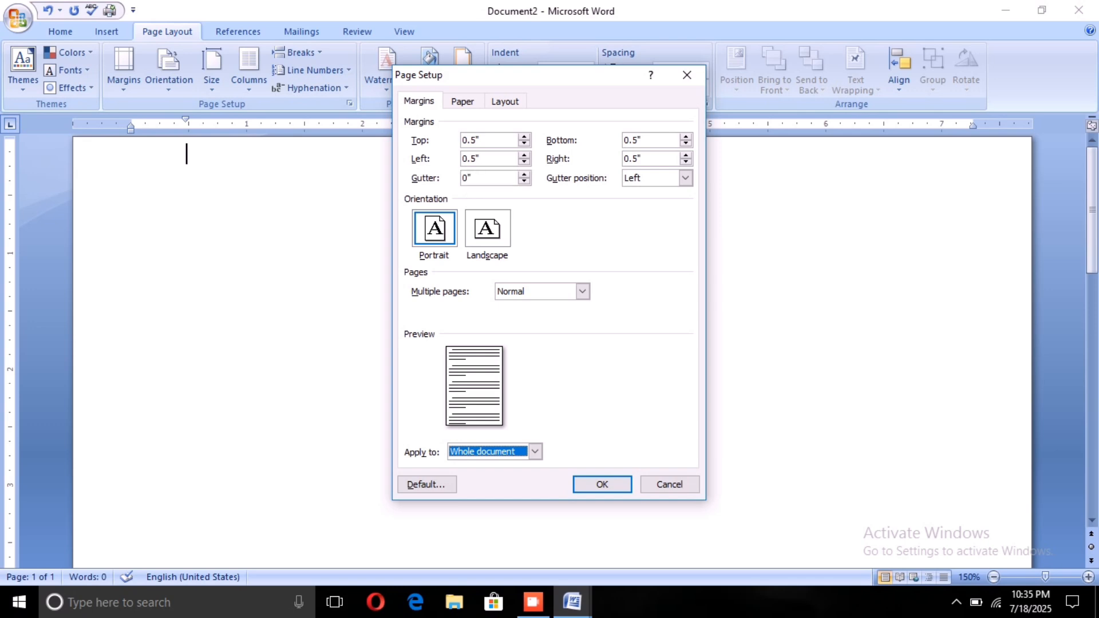
click(488, 140)
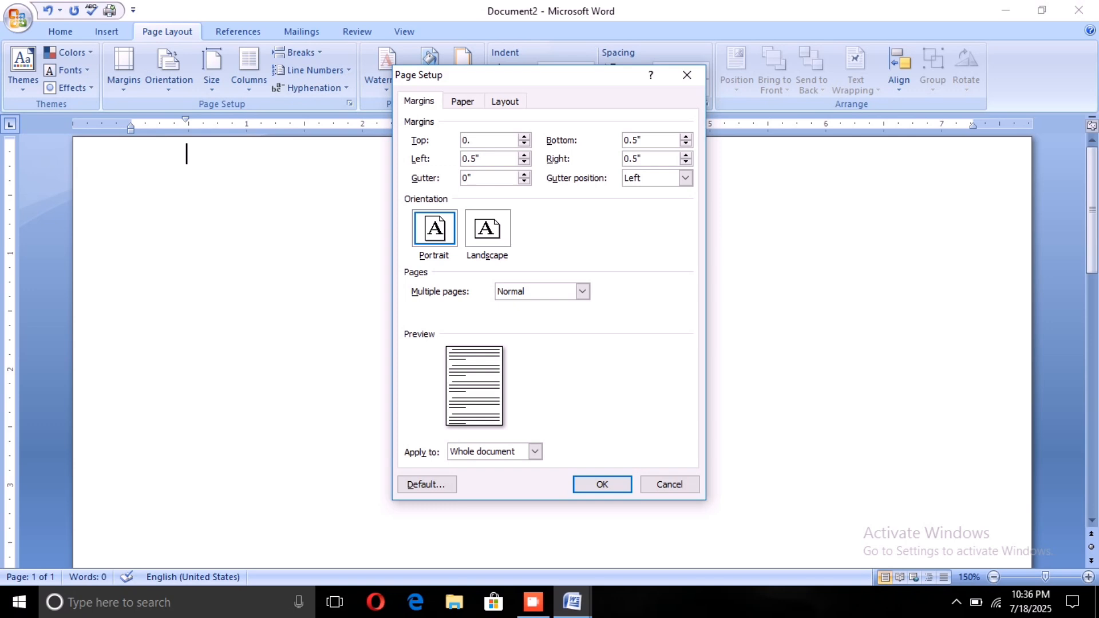
double_click(636, 140)
key(BackSpace)
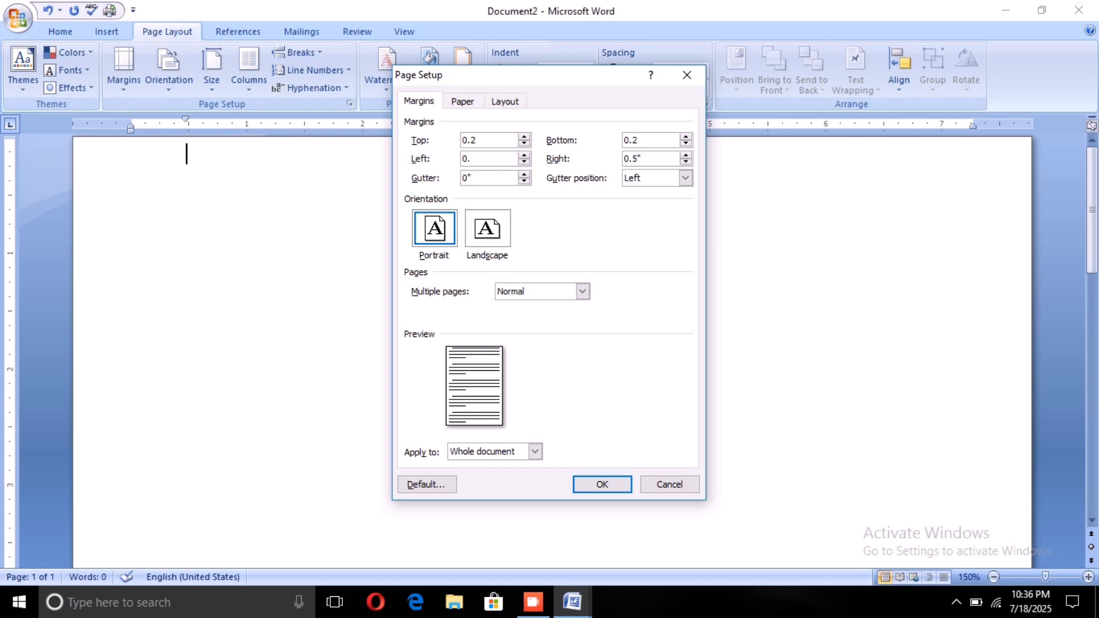
click(640, 159)
click(592, 485)
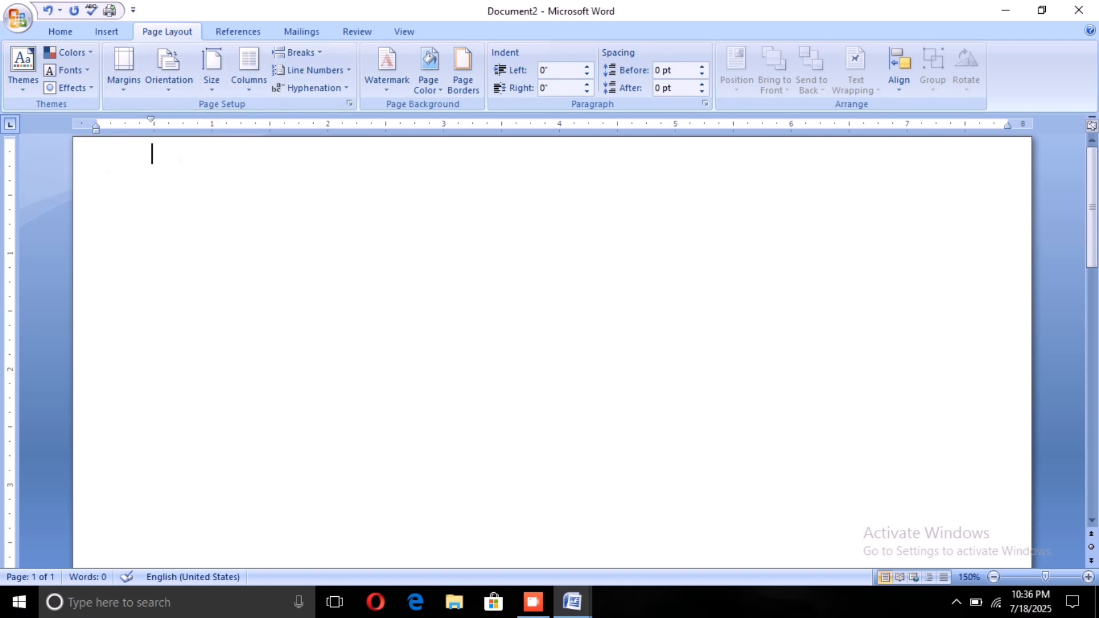
Step: Set a custom paper size 4.5" wide and 5" high for the whole document
click(207, 82)
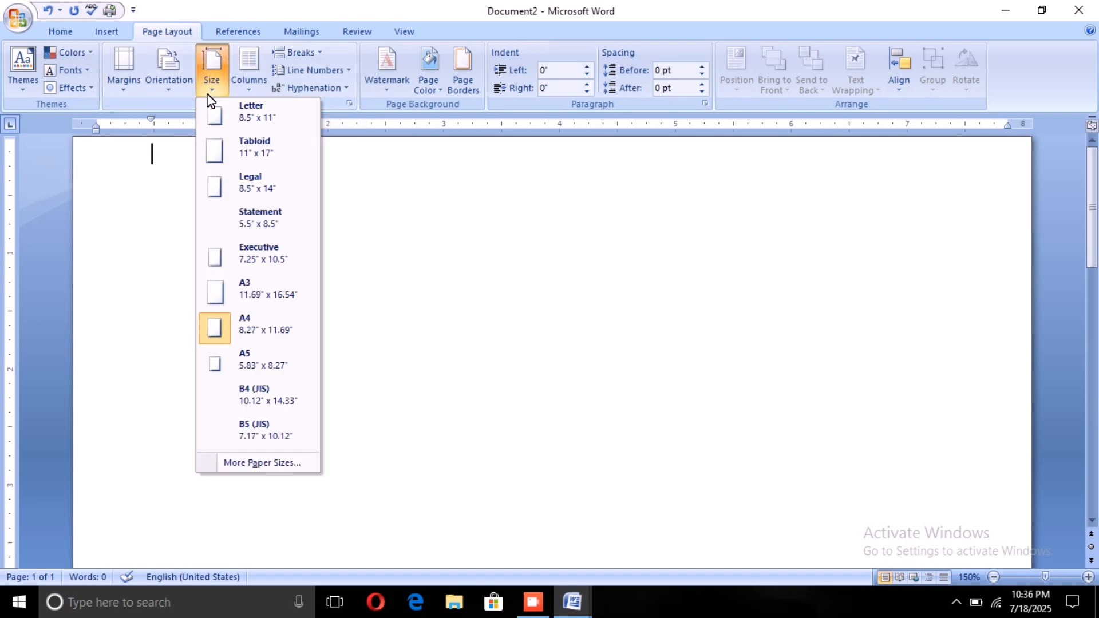
click(252, 459)
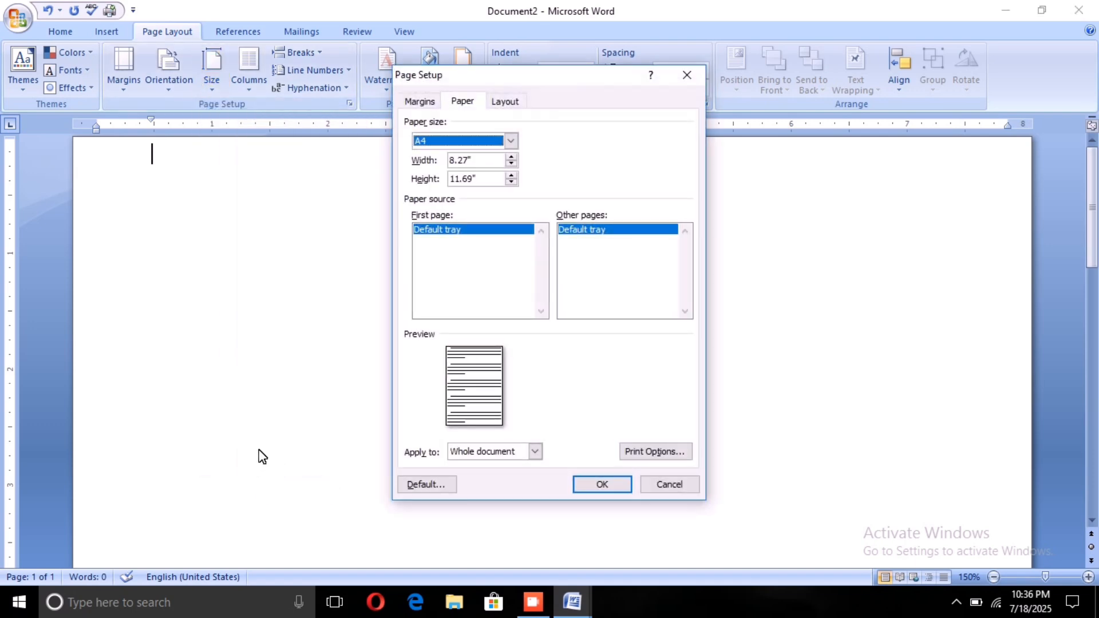
click(472, 159)
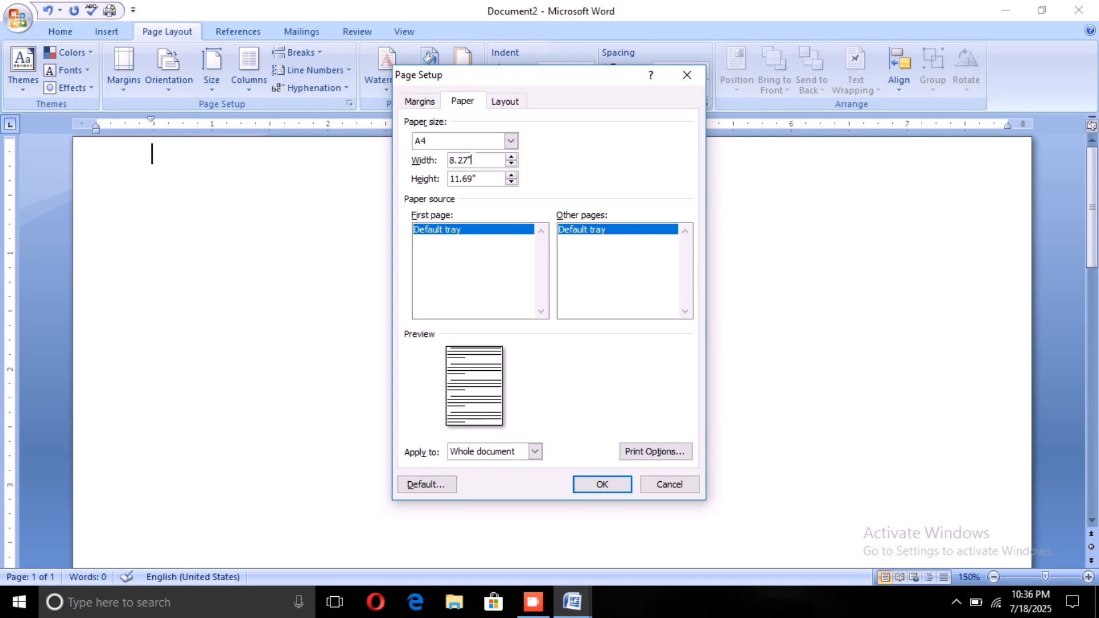
key(BackSpace)
text(4.5)
click(476, 179)
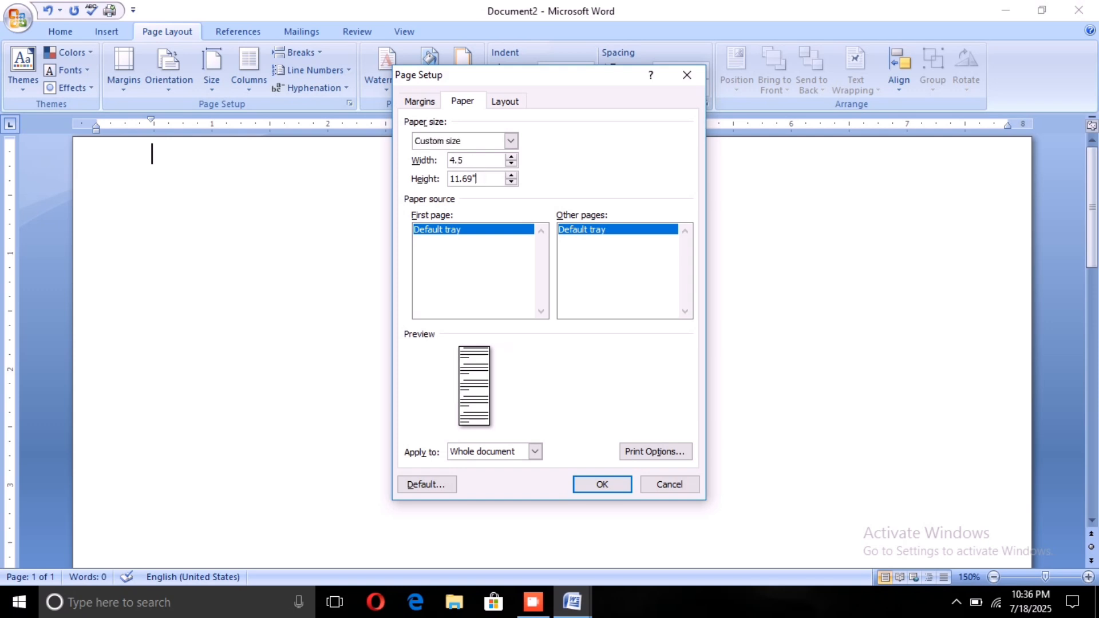
key(BackSpace)
key(BackSpace)
text(5)
click(594, 482)
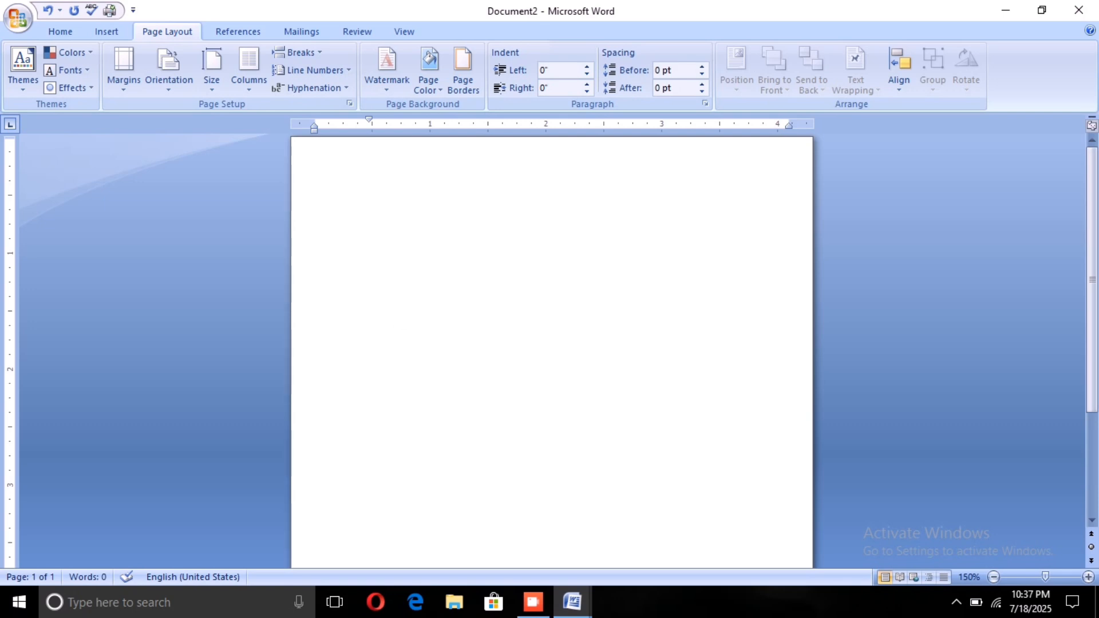
Step: Insert a table with five columns and four rows on the page
click(64, 25)
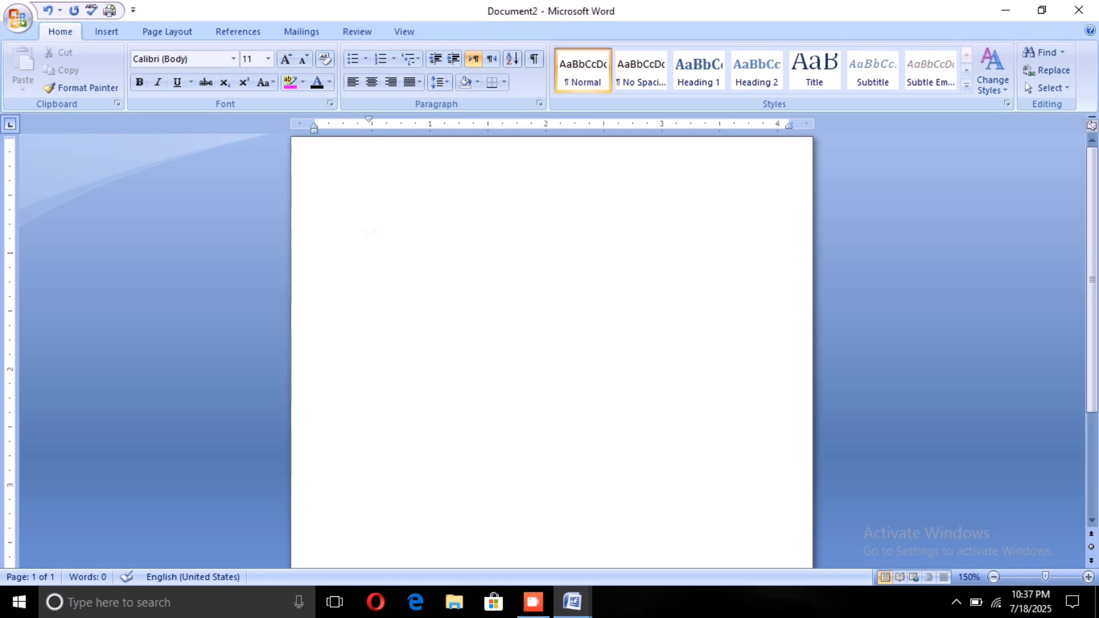
click(103, 30)
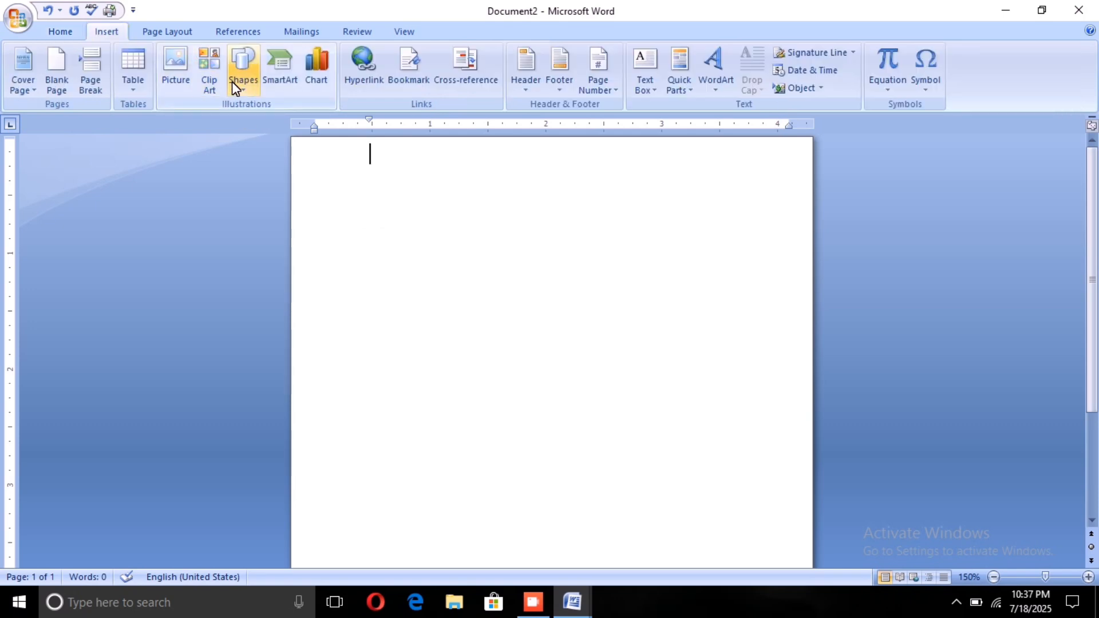
click(129, 76)
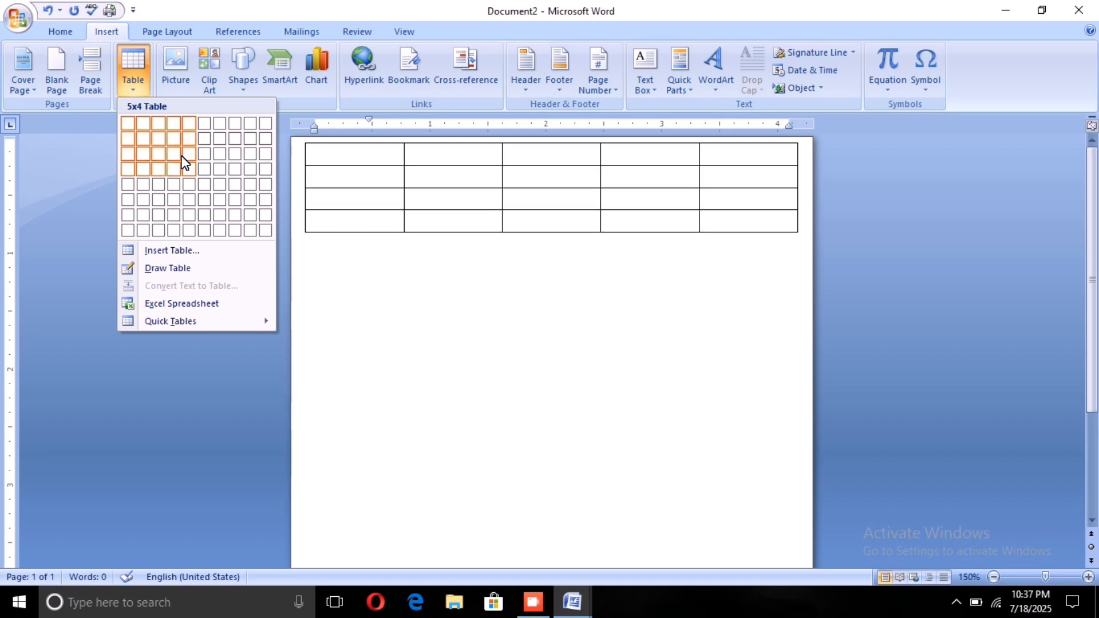
click(185, 163)
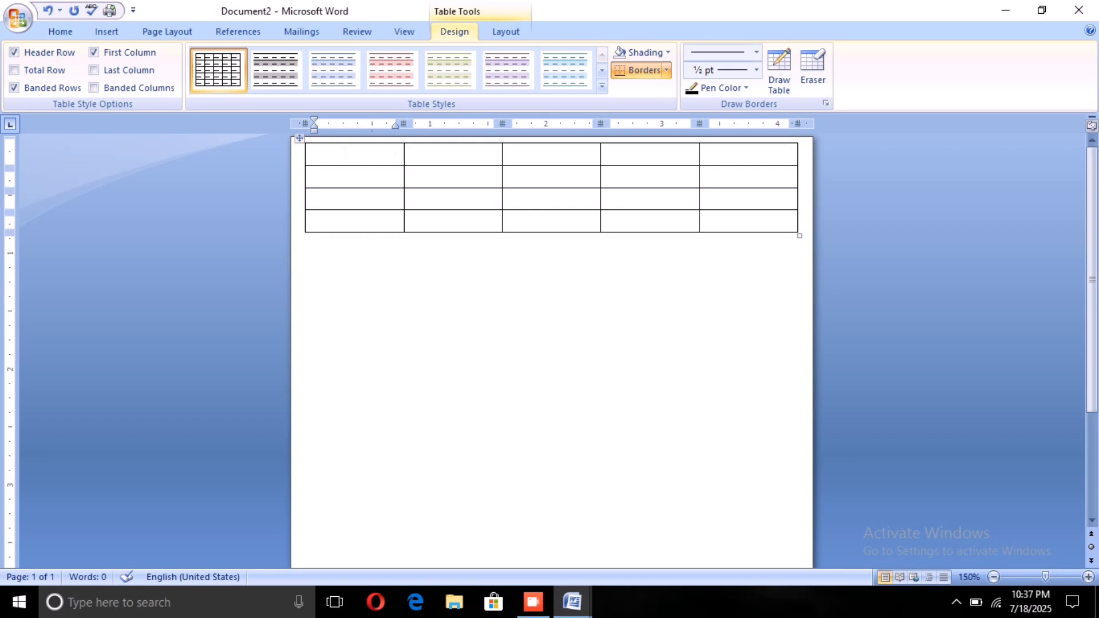
Step: Merge all five cells of the table's first row into one cell
drag(375, 155, 558, 159)
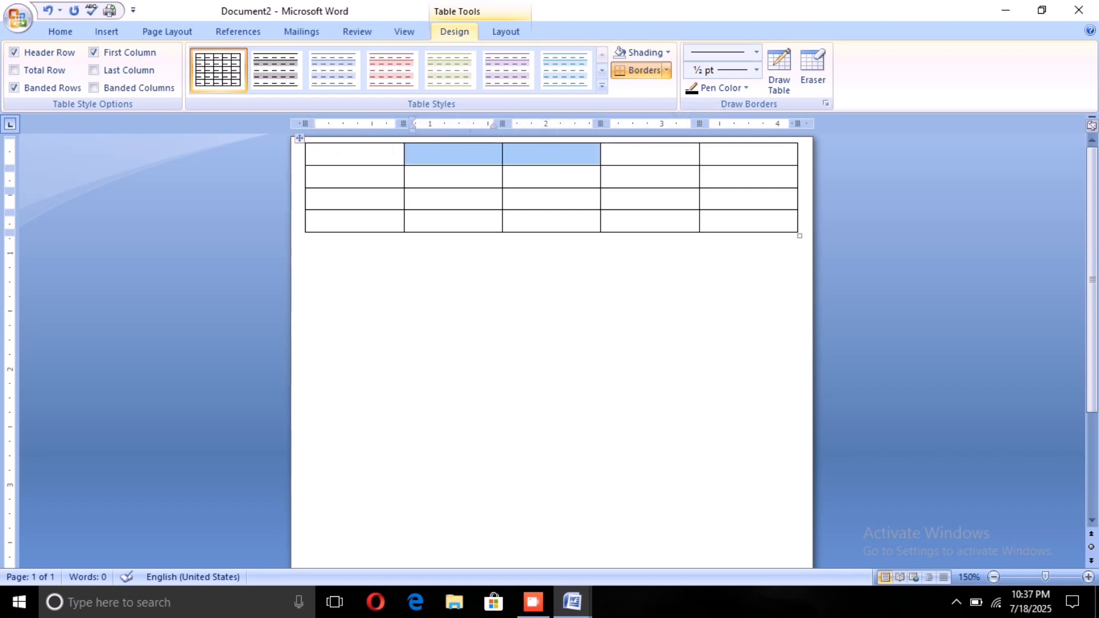
drag(354, 155, 521, 160)
drag(605, 164, 705, 160)
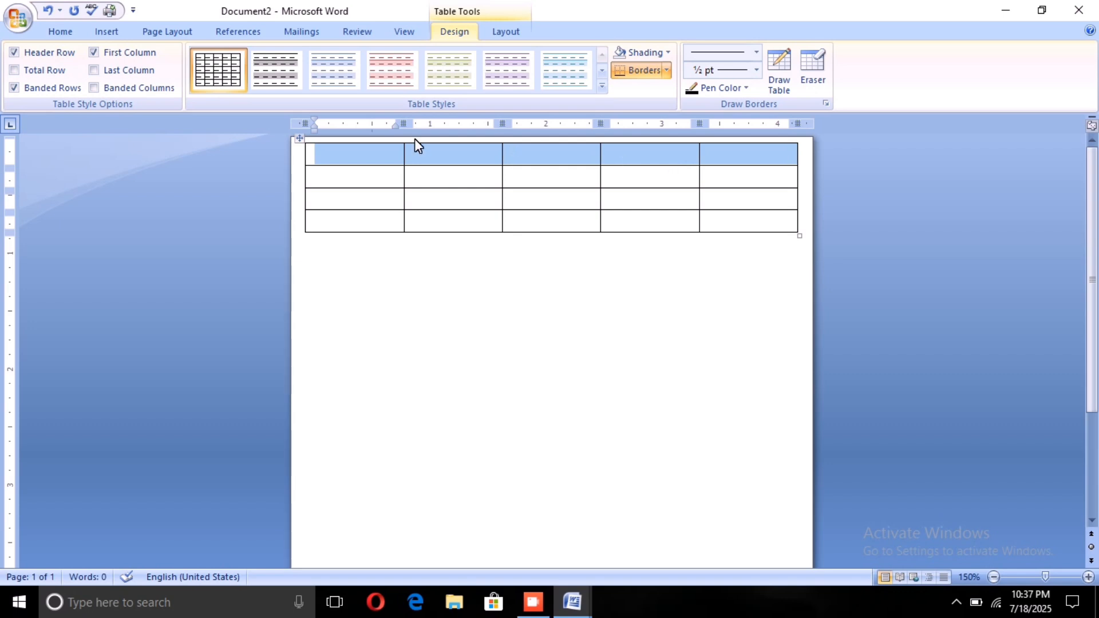
click(497, 33)
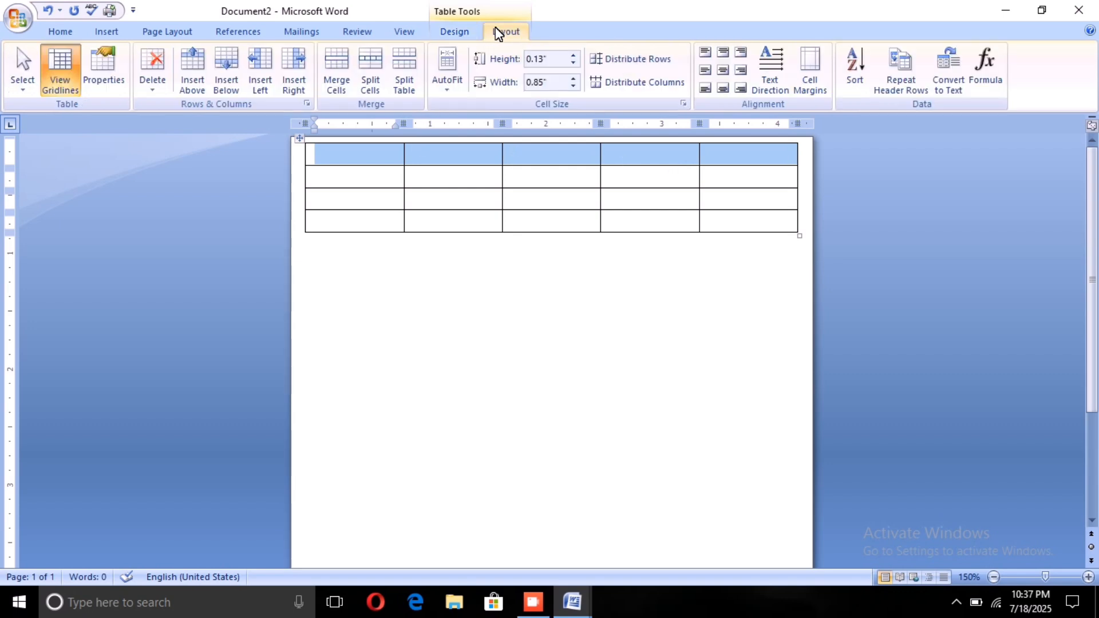
click(334, 76)
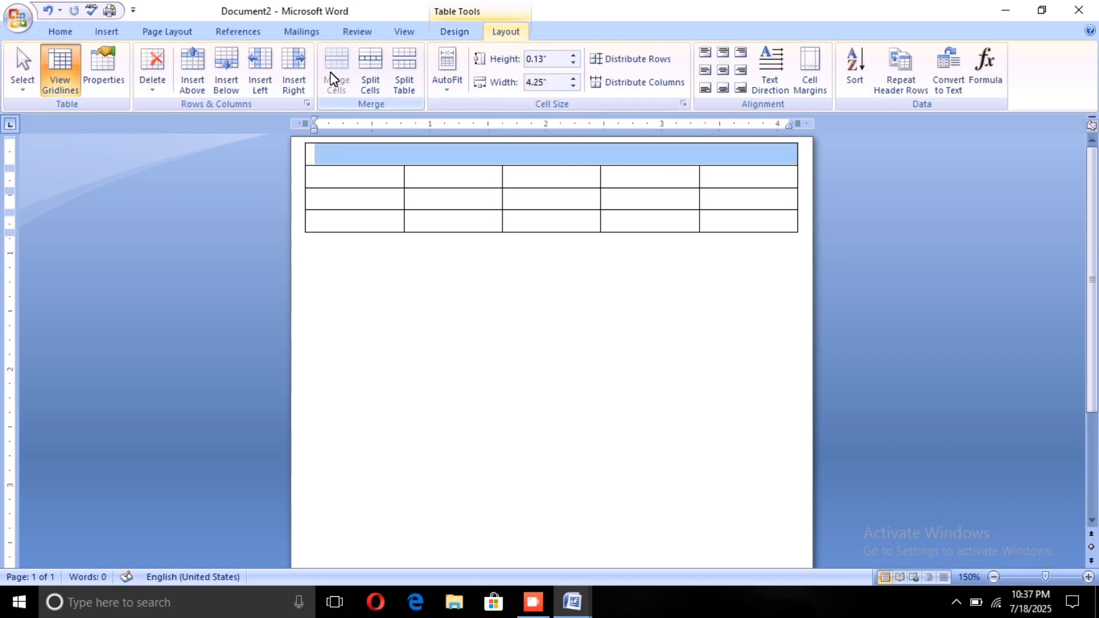
click(370, 242)
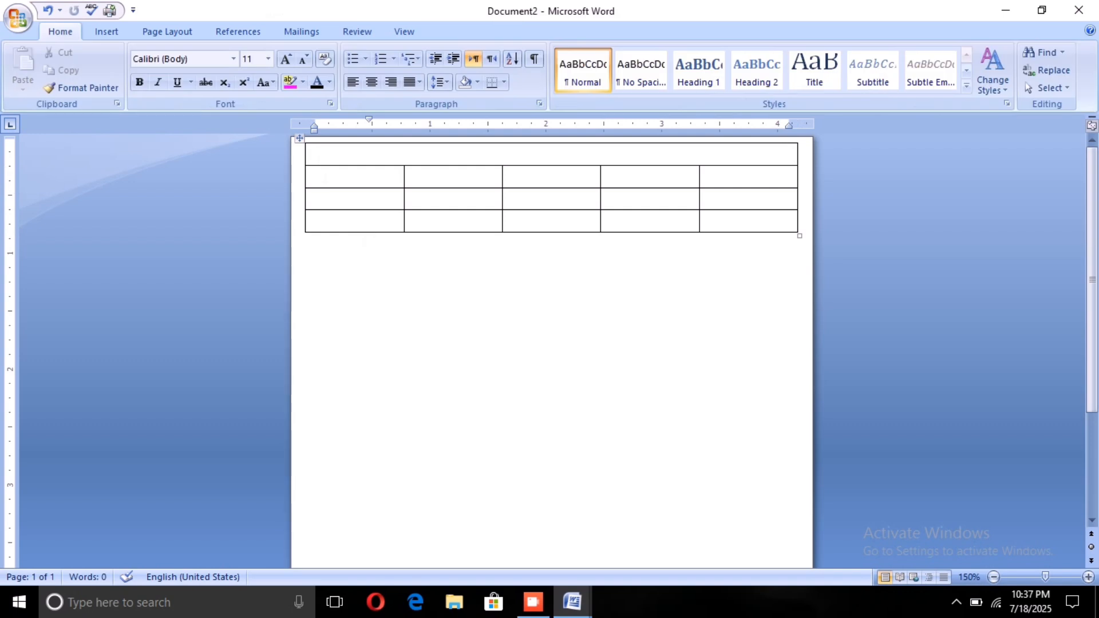
Step: Add a single blank, centered line above the table
click(332, 155)
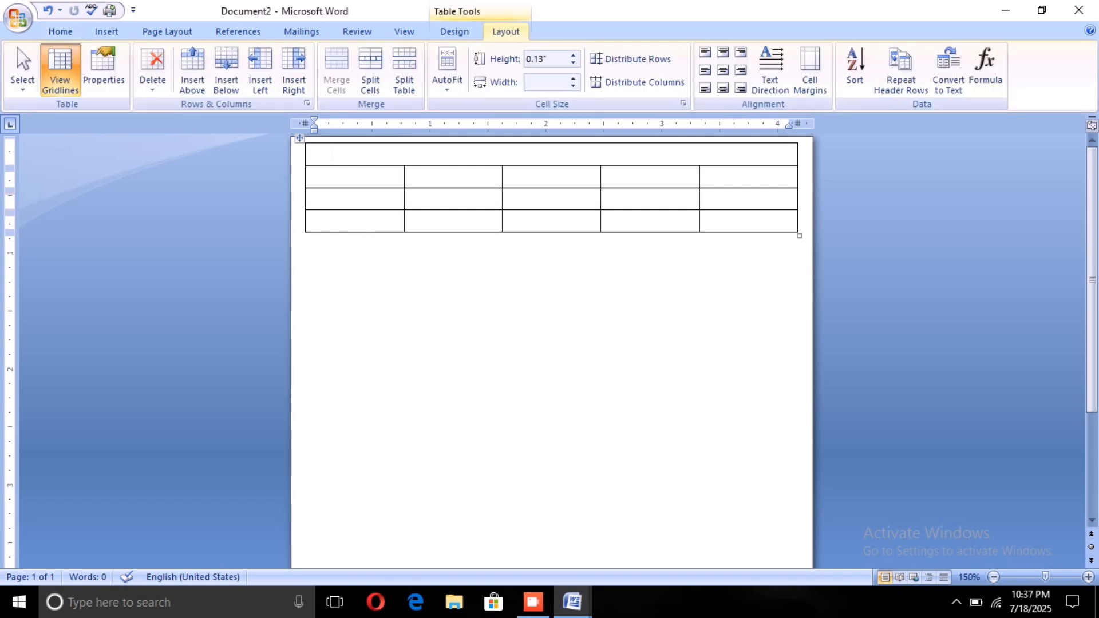
key(Return)
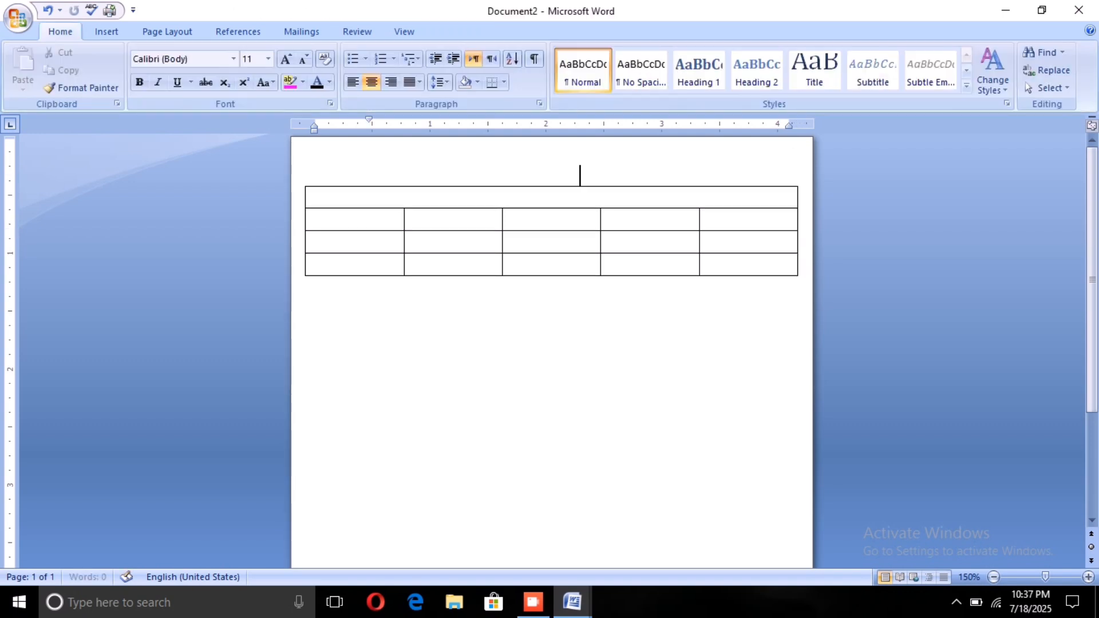
key(ctrl+z)
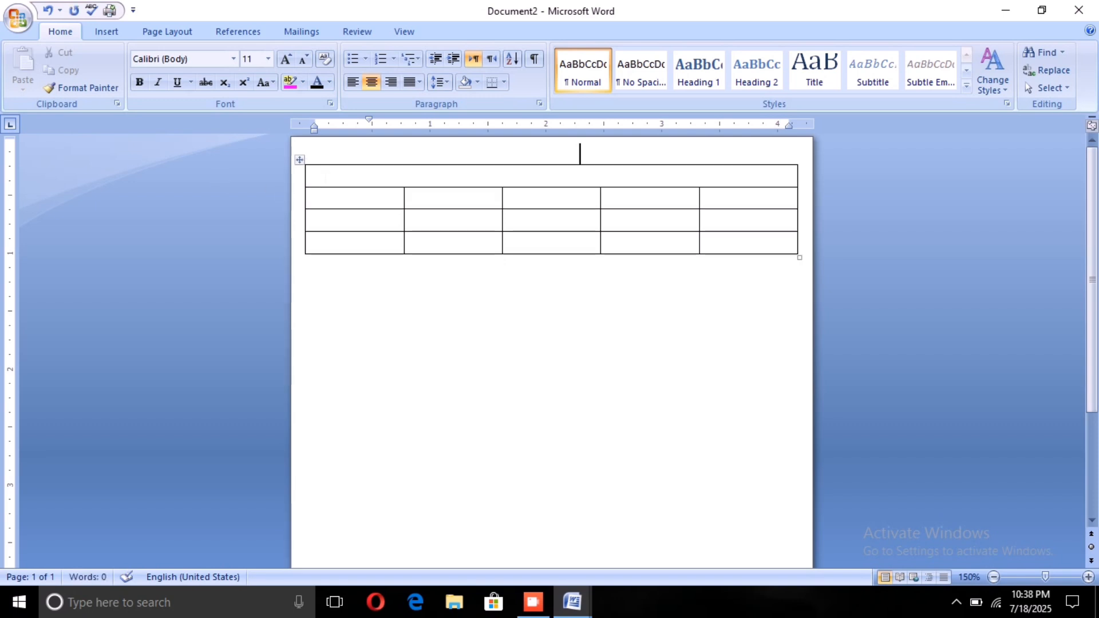
Step: Enlarge the merged top row to about seven lines in height by adding blank lines inside it
click(324, 178)
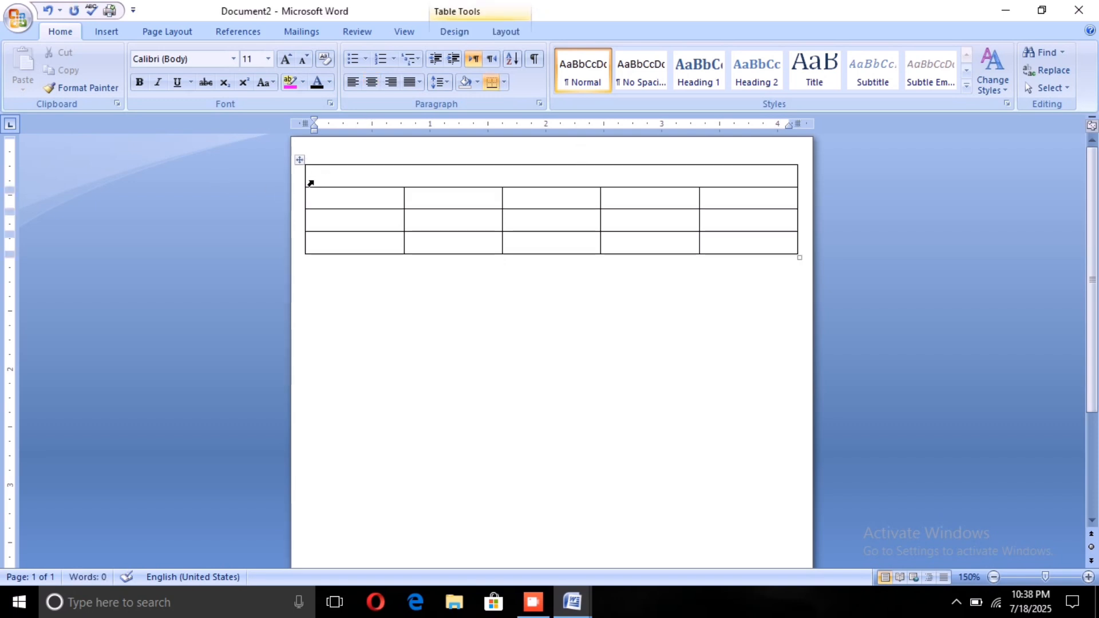
key(Return)
key(Return)
key(Return)
key(Return)
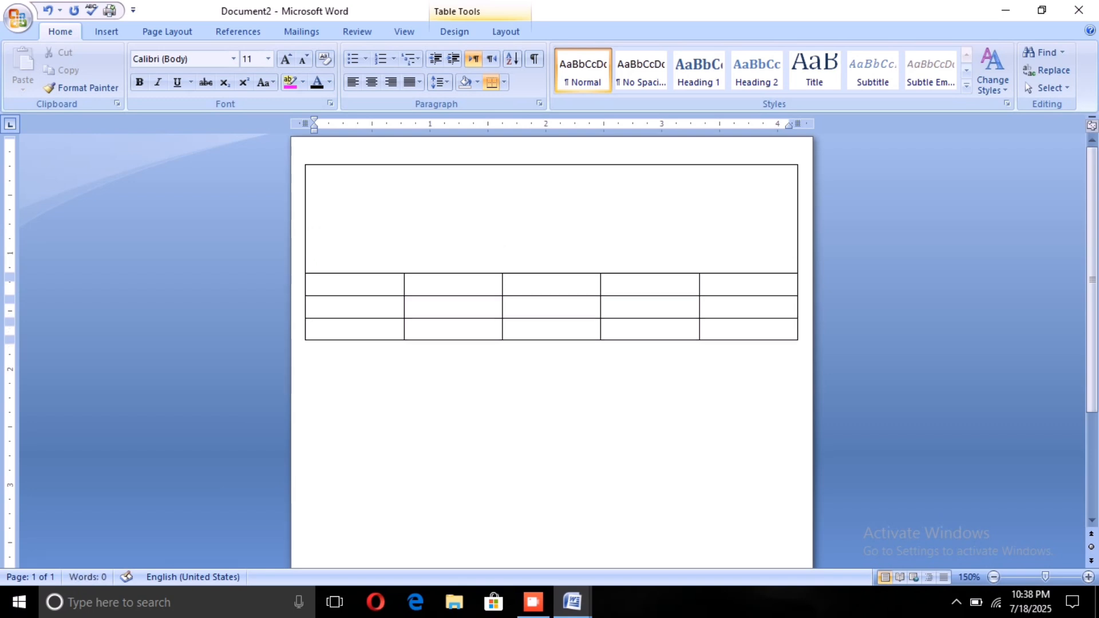
key(Return)
key(Return)
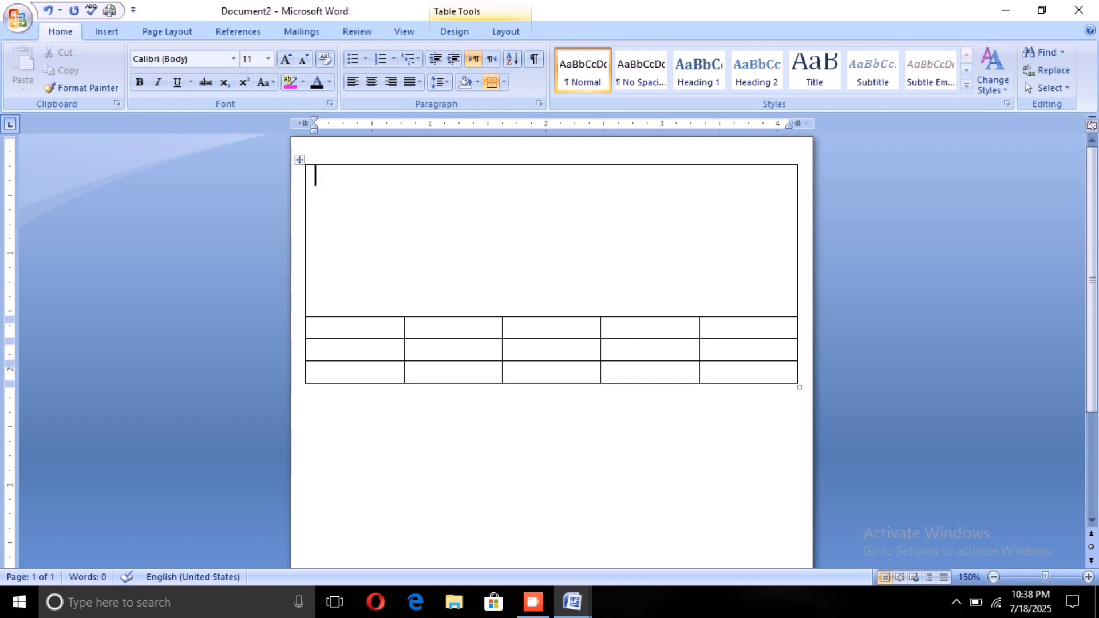
Step: Enter the label "Gst No-" followed by a sample GST number on the first line of the merged top row
text(Gst N)
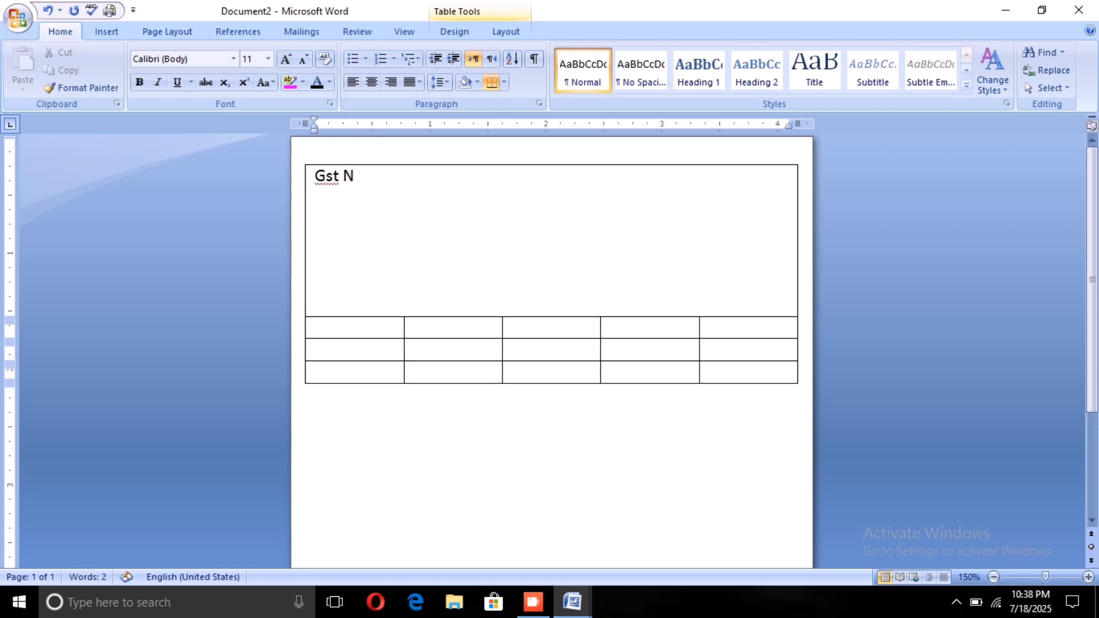
text(o)
text(- 45678zx5)
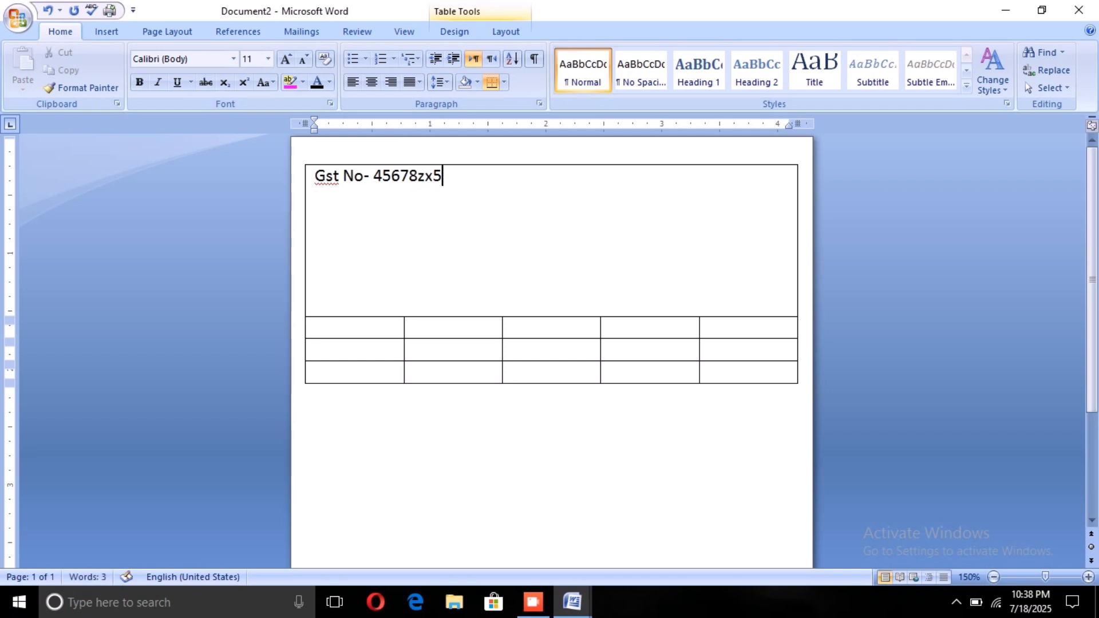
Step: Replace the end of the GST number so that it is shorter and its letters are capitals
key(BackSpace)
key(BackSpace)
key(BackSpace)
key(BackSpace)
text(z)
key(BackSpace)
key(BackSpace)
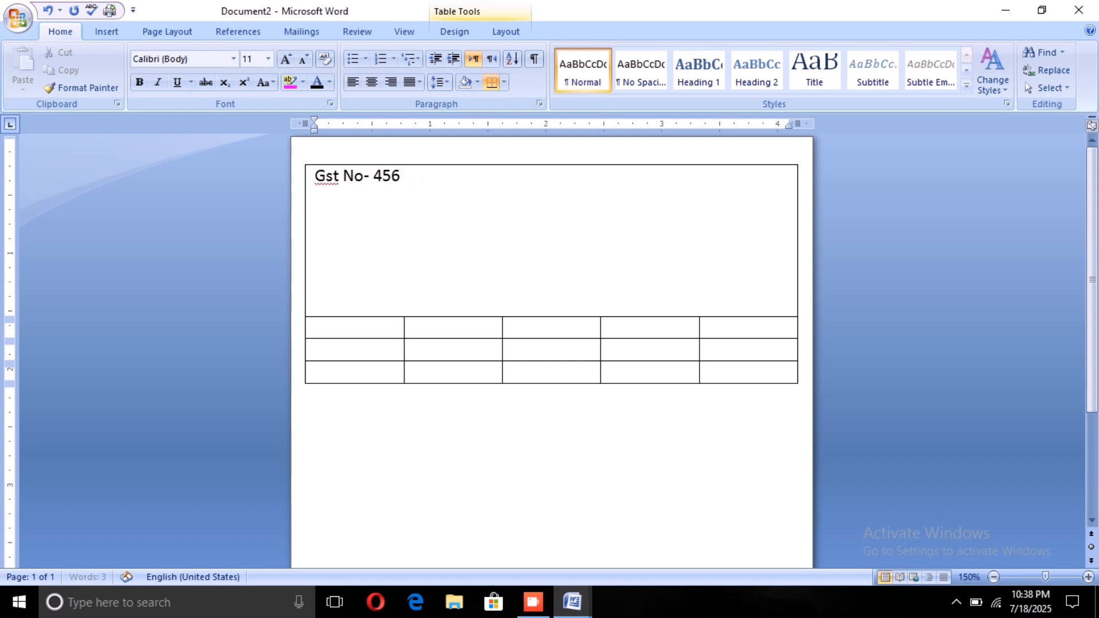
text(Za2)
Step: Add the title "Invoice Bill" after the GST number on the same line, with its spelling corrected
key(BackSpace)
key(BackSpace)
text(A2)
text(Ivi)
key(BackSpace)
text(oic)
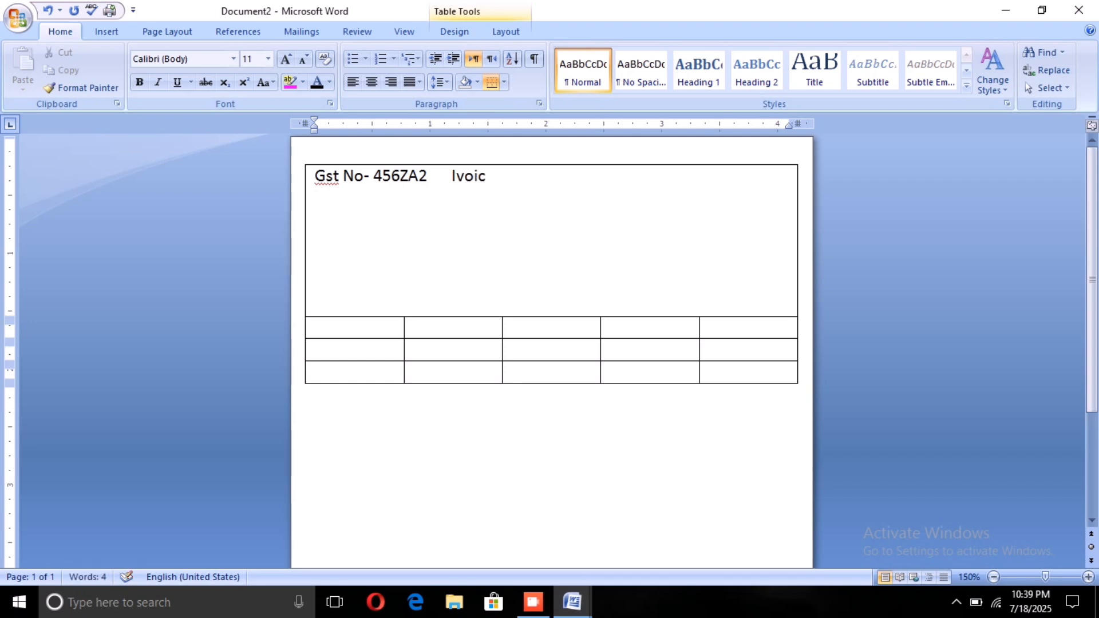
text(e Bill)
click(456, 175)
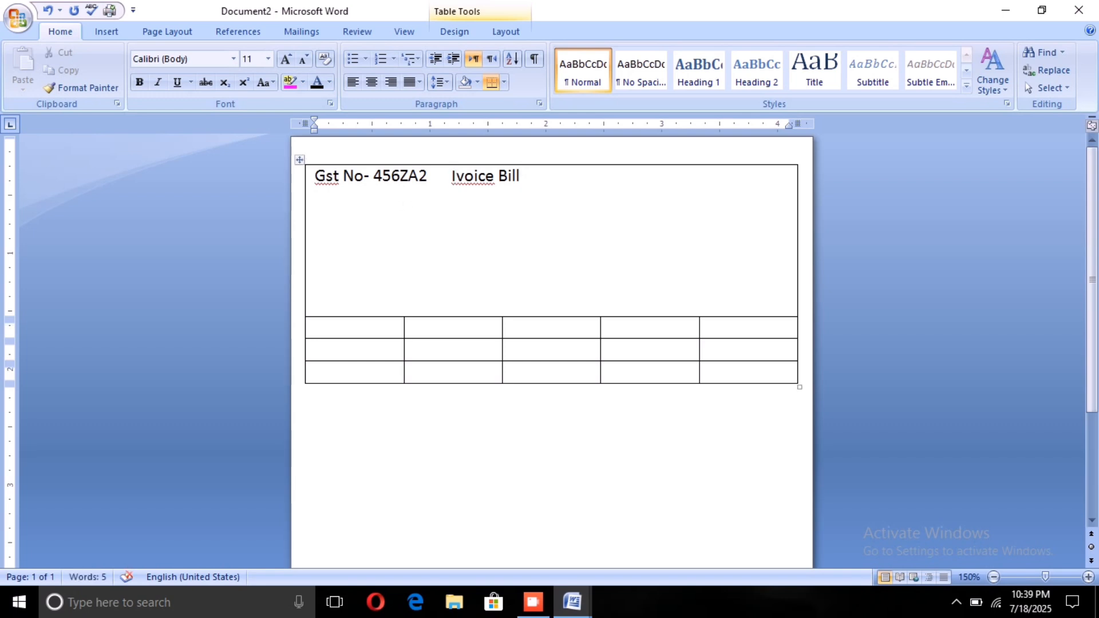
text(n)
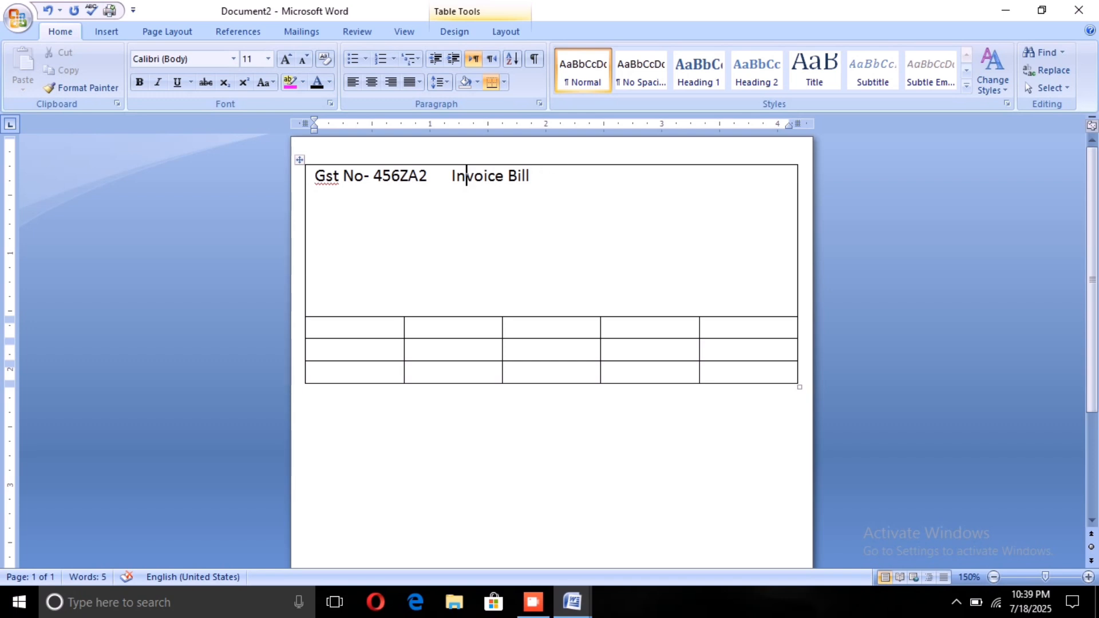
Step: Add "Date" followed by a dotted fill-in line after "Invoice Bill", reaching close to the cell's far edge
click(541, 176)
text(Date..........)
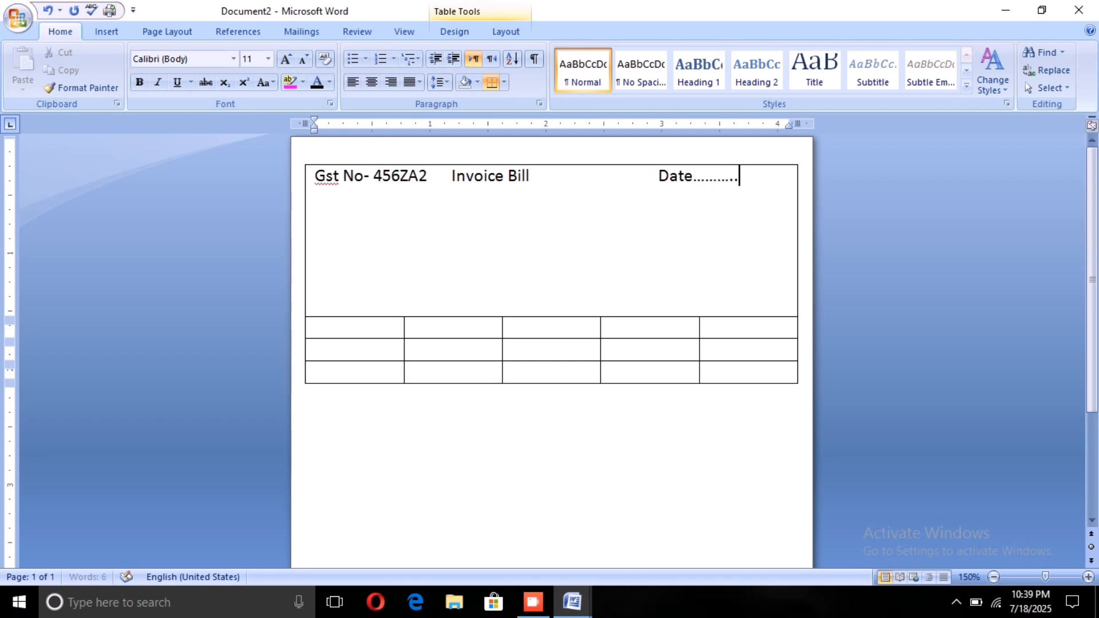
text(........)
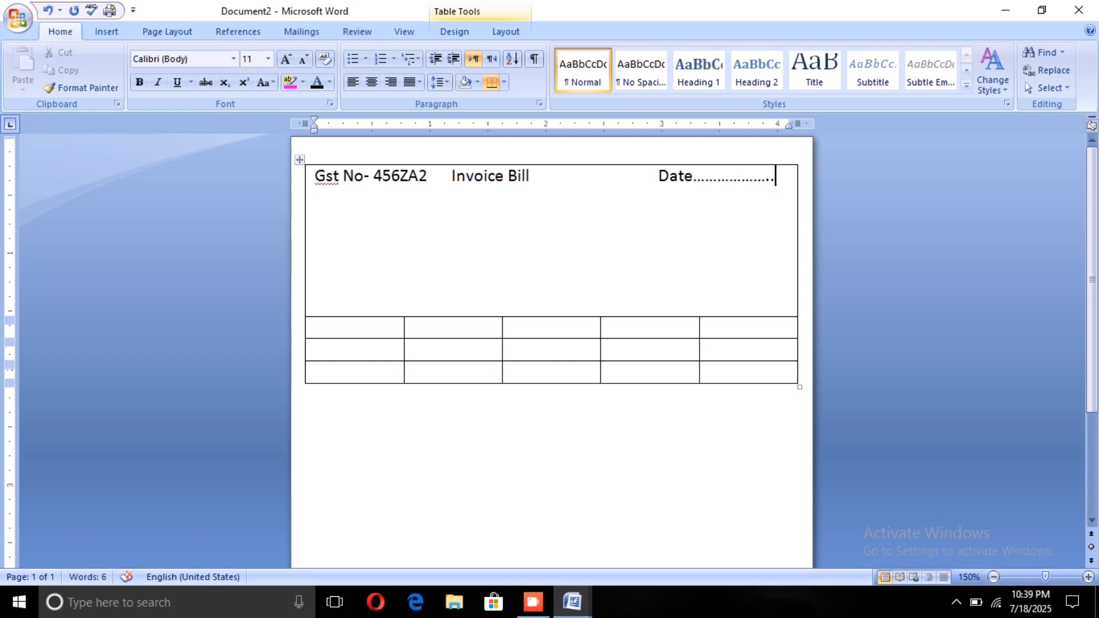
Step: Widen the gap before "Date" so its dotted line reaches the cell's far edge, and centre the header line
click(654, 176)
click(451, 176)
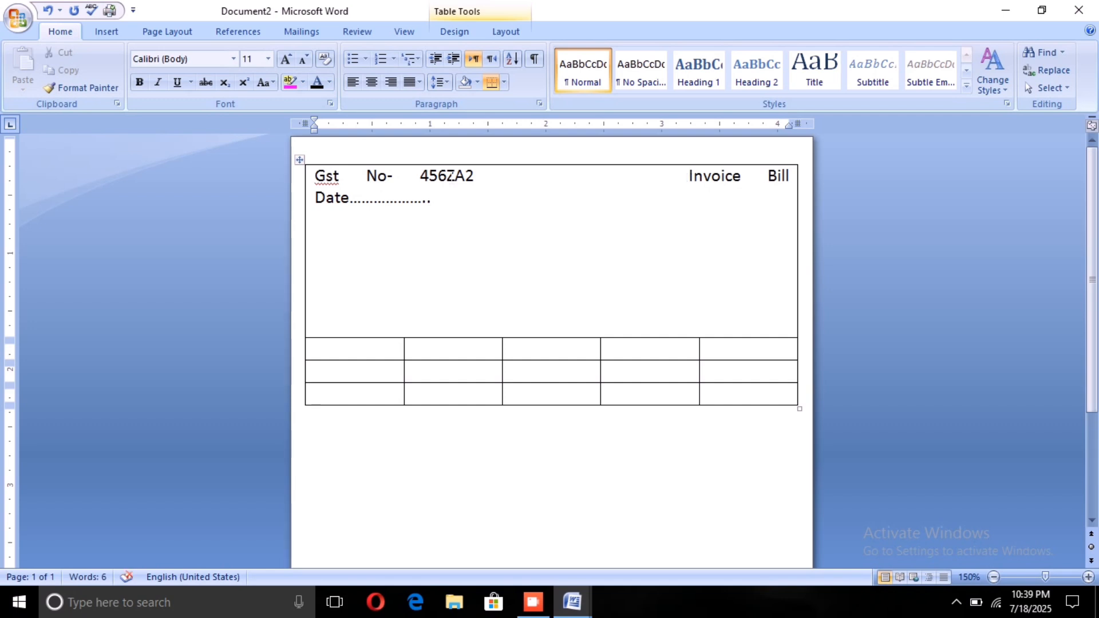
key(BackSpace)
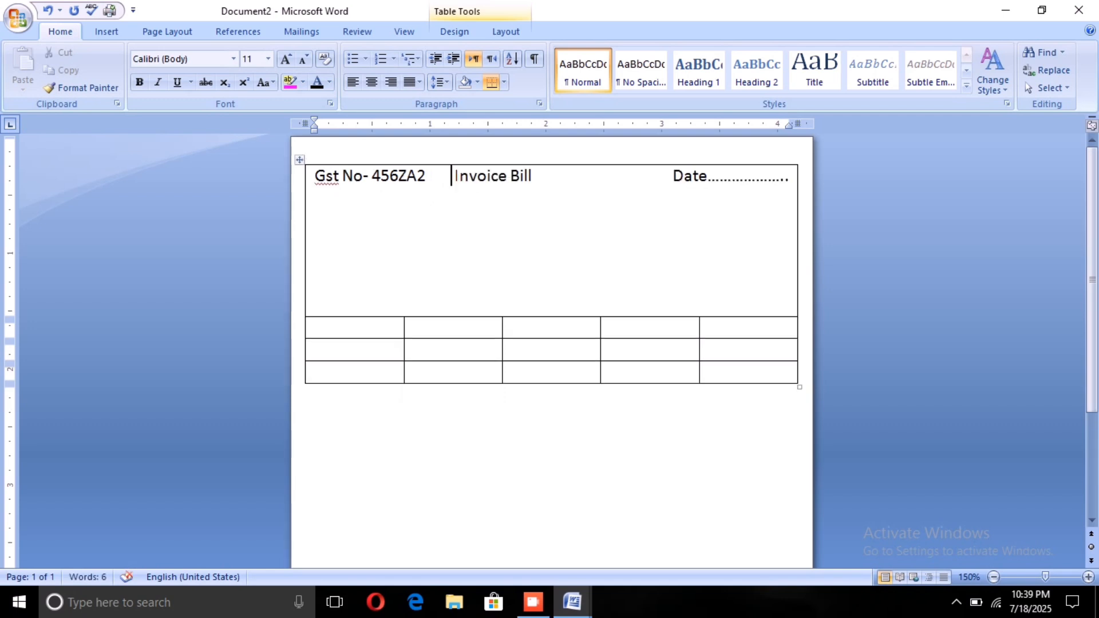
drag(455, 176, 527, 184)
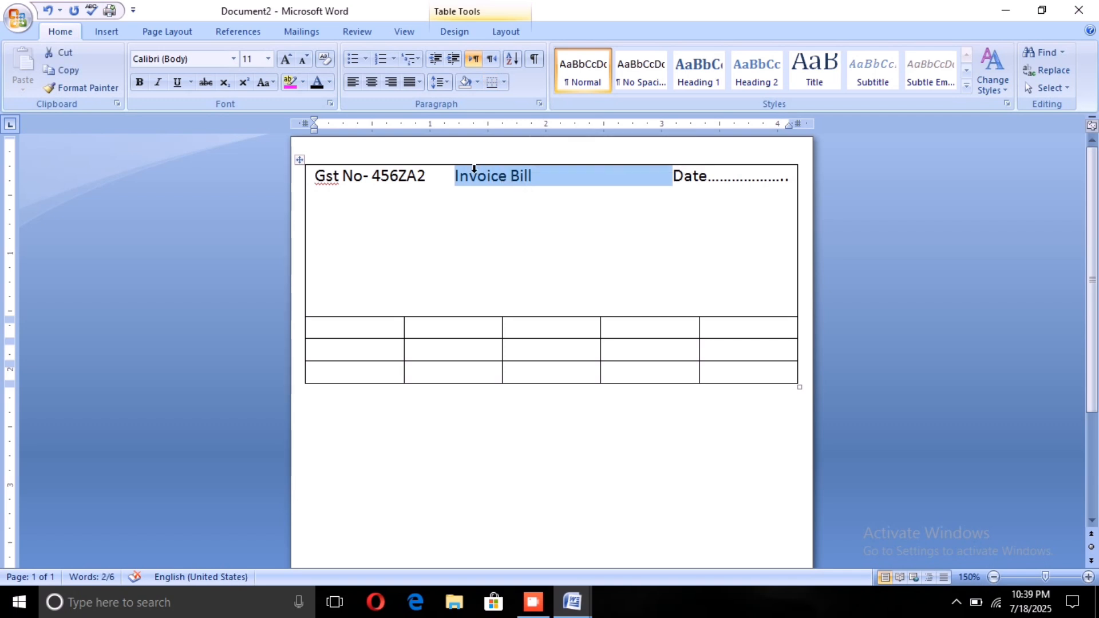
click(366, 82)
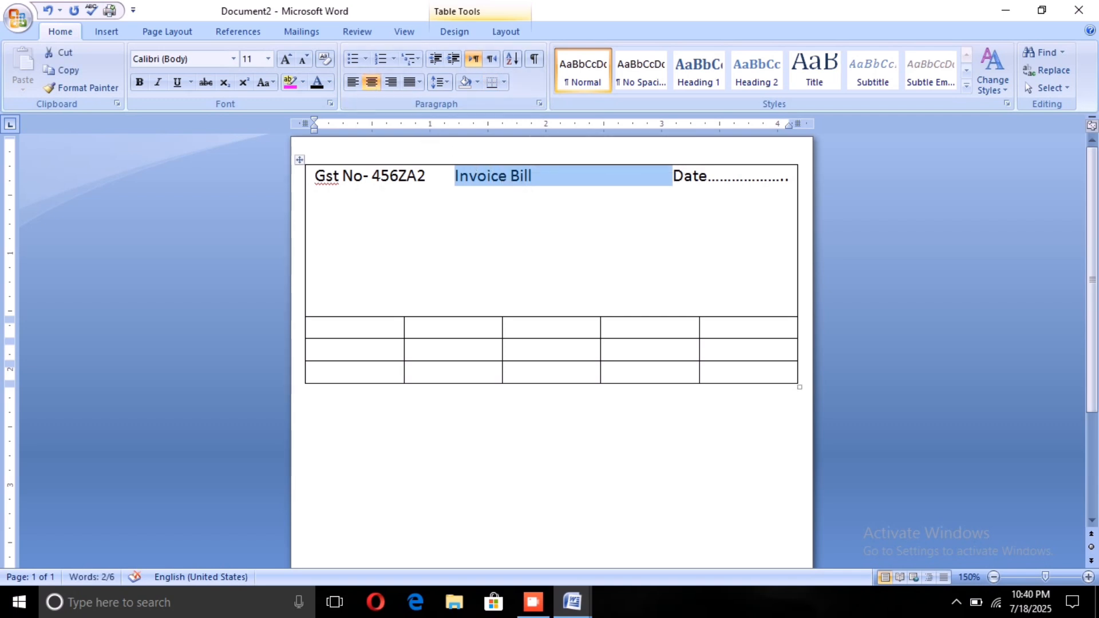
Step: Set the GST number text, including its label, to font size 9 and left-align the header line
drag(316, 176, 393, 170)
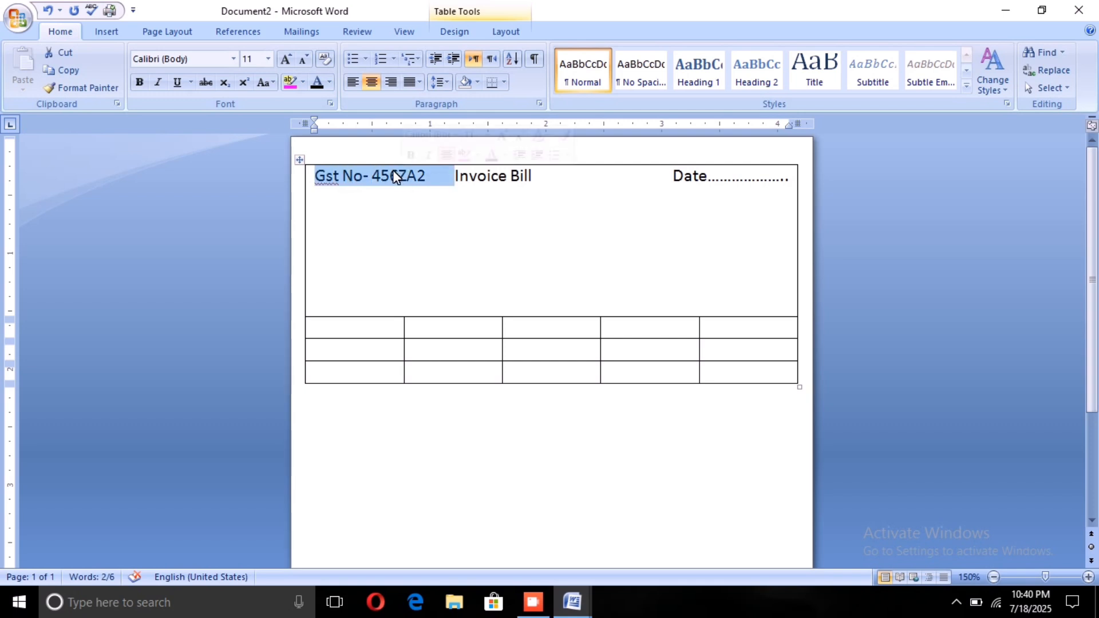
click(267, 59)
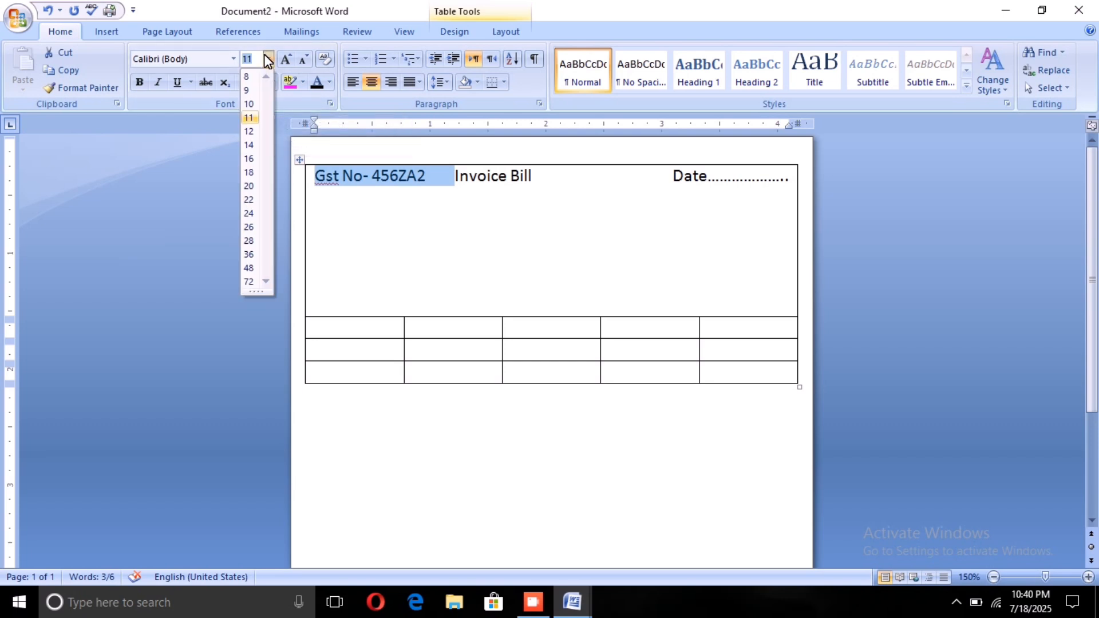
click(241, 88)
click(316, 219)
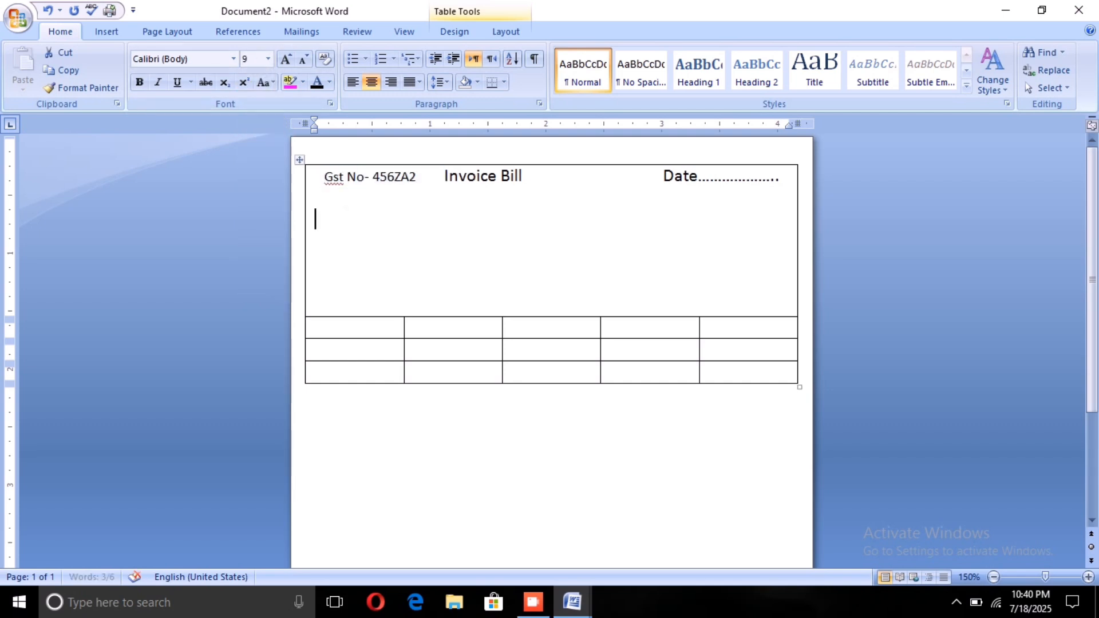
click(324, 177)
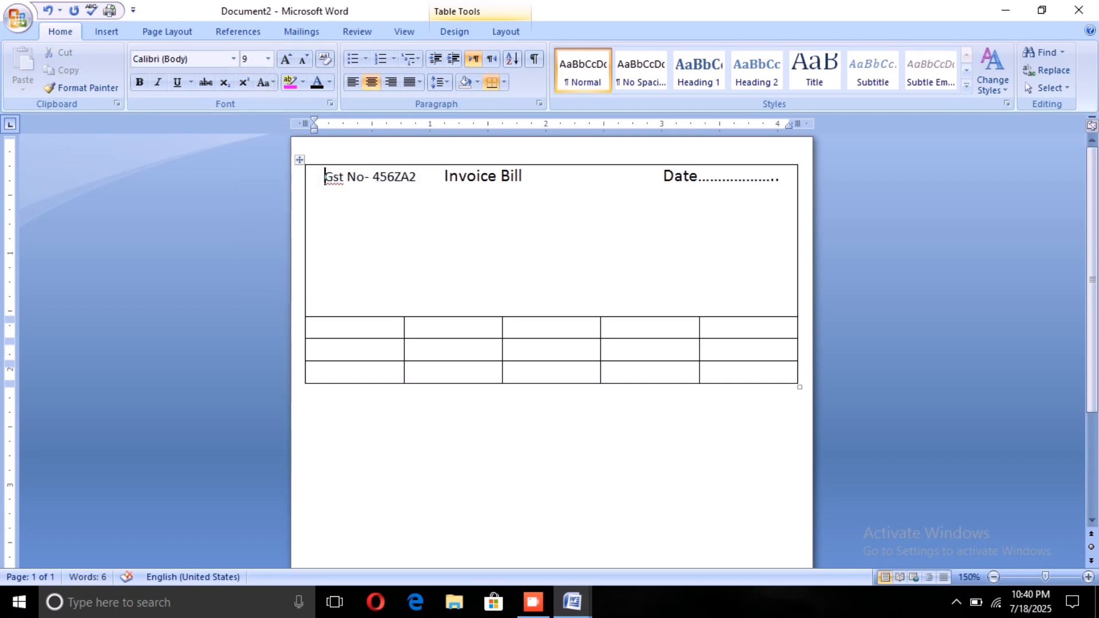
key(ctrl+l)
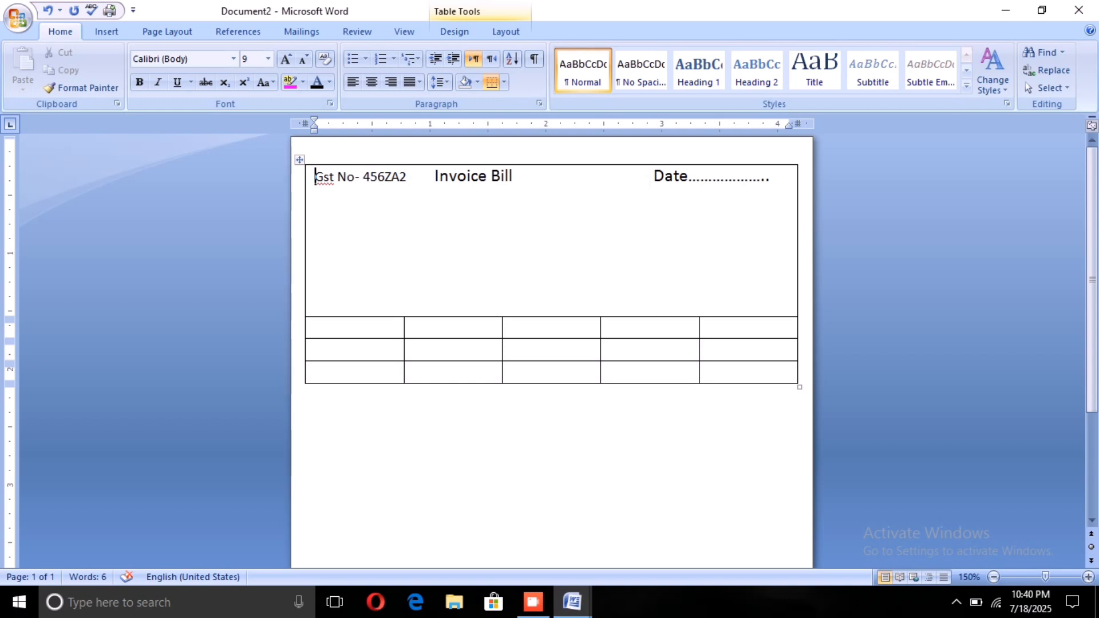
Step: Set "Date" and its dotted line to font size 9 and space them out to the cell's far edge
drag(490, 176, 770, 178)
click(315, 240)
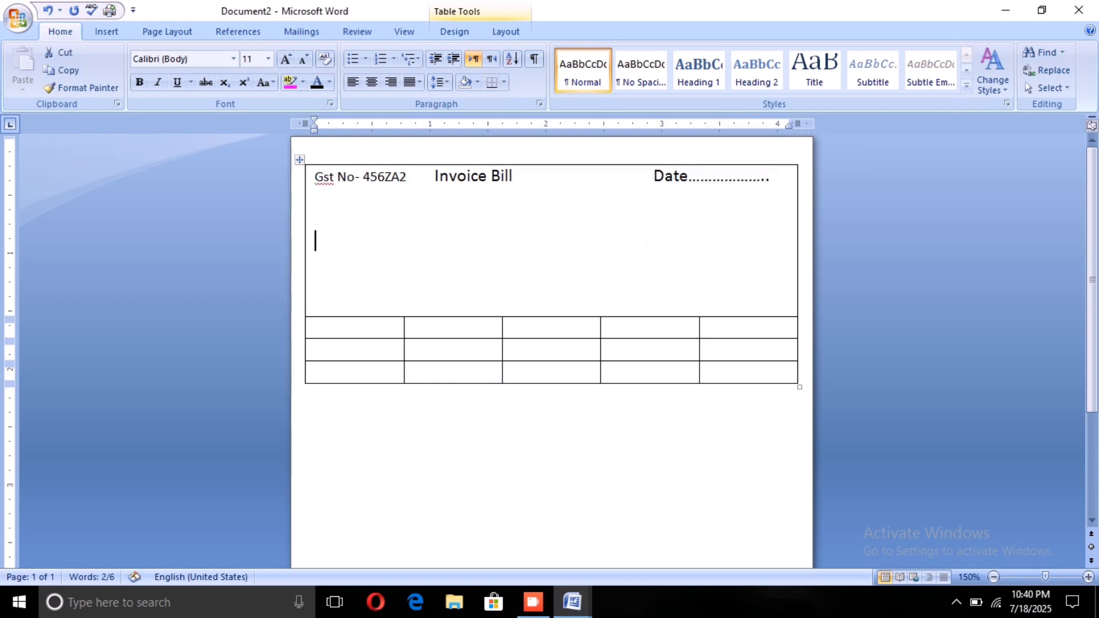
drag(654, 176, 770, 177)
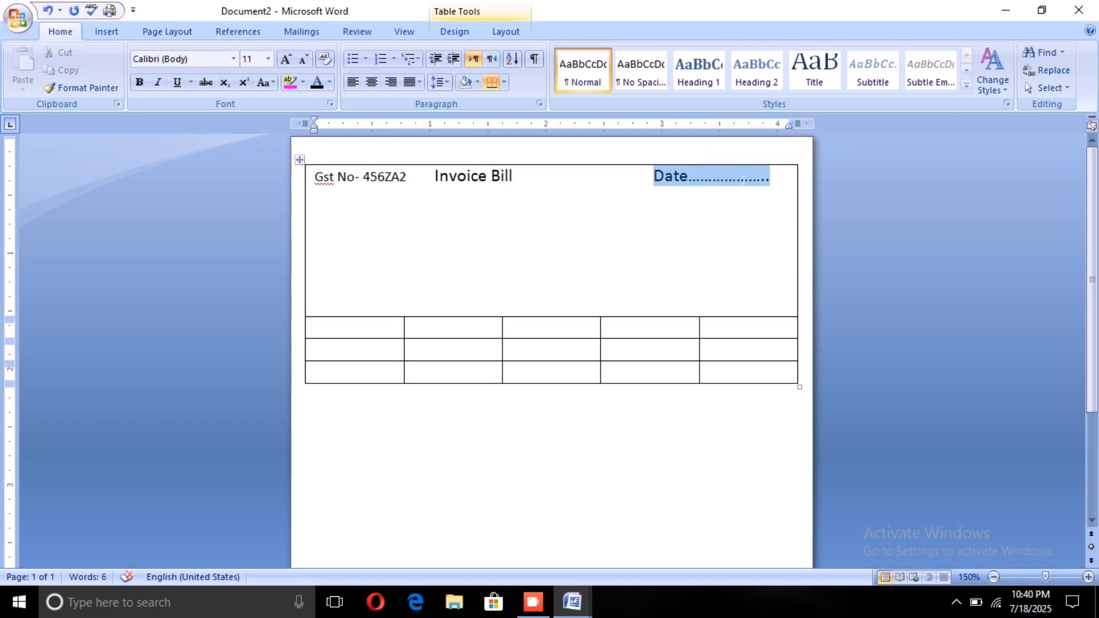
click(267, 58)
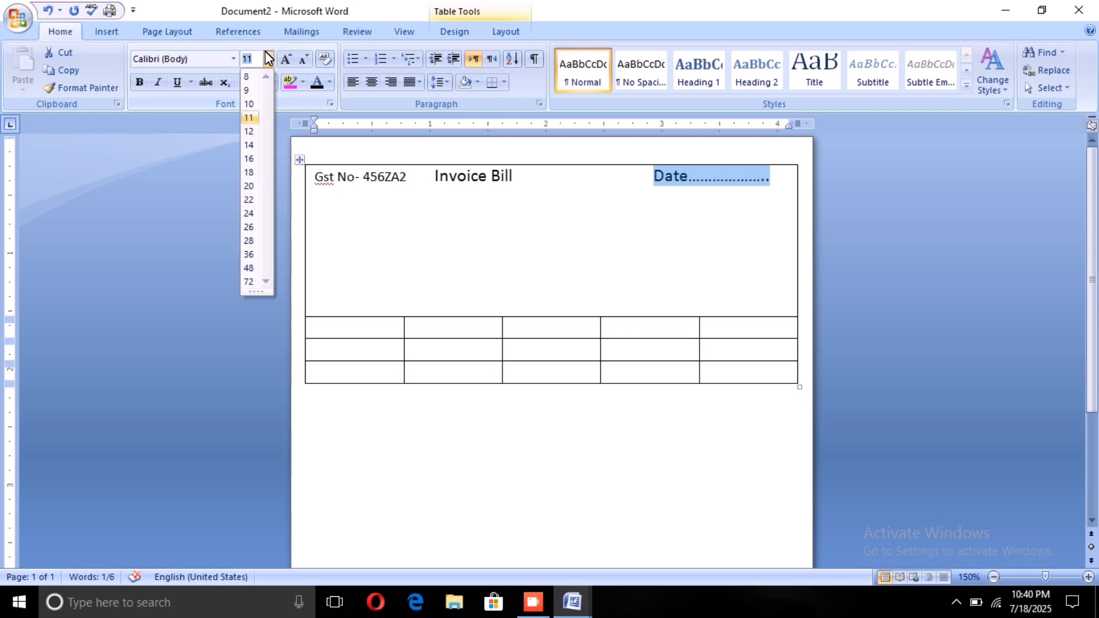
click(246, 85)
click(642, 177)
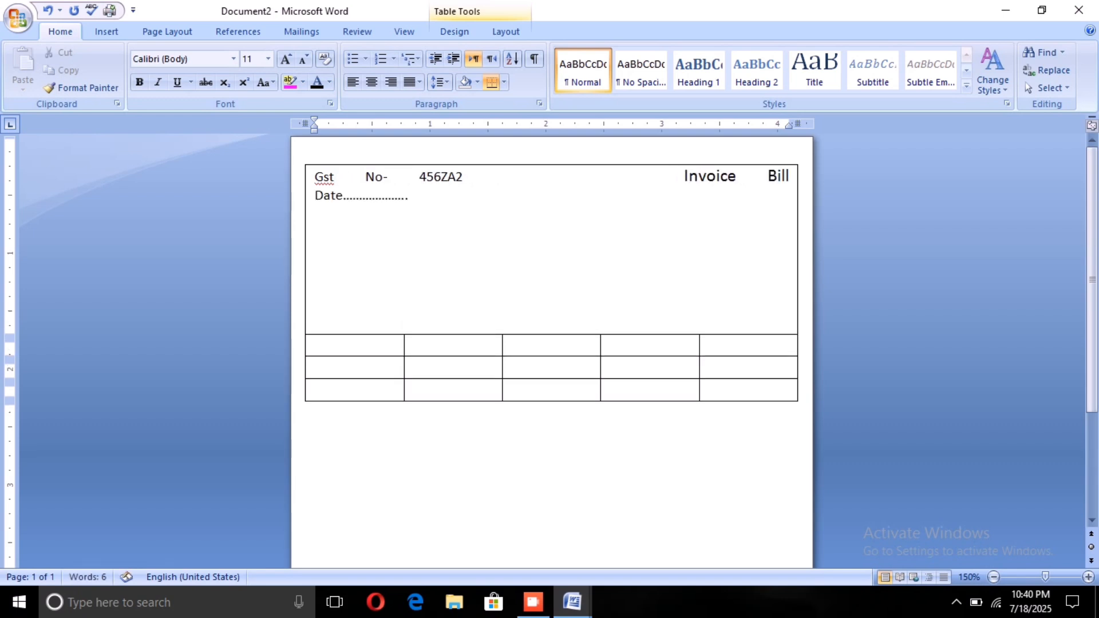
key(BackSpace)
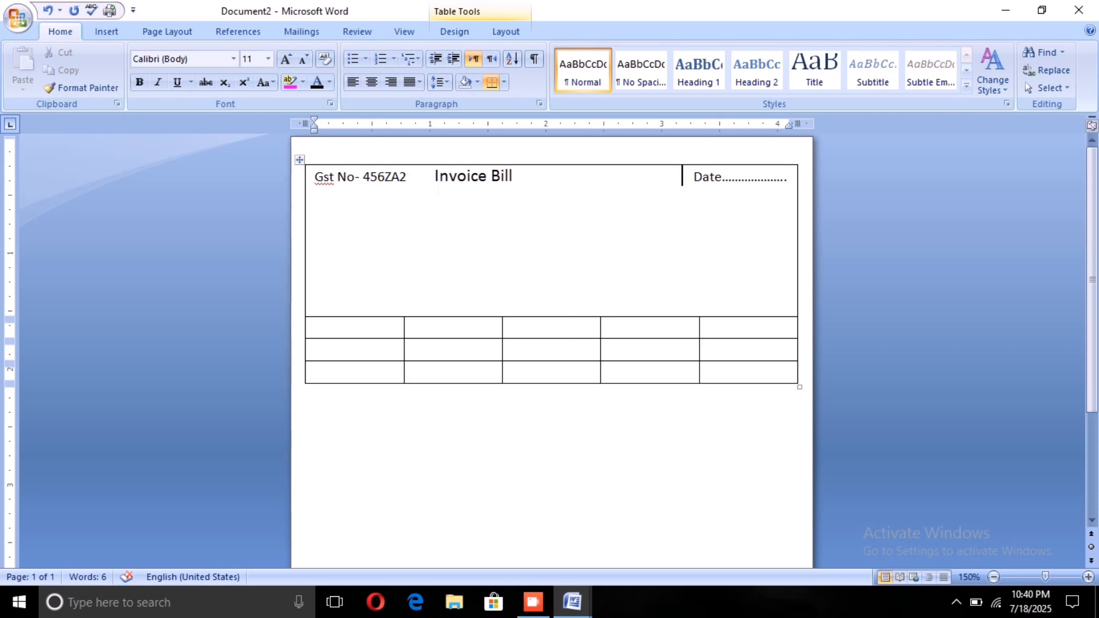
Step: Try to move "Invoice Bill" toward the middle of the header line by adding spaces before it
click(428, 177)
key(BackSpace)
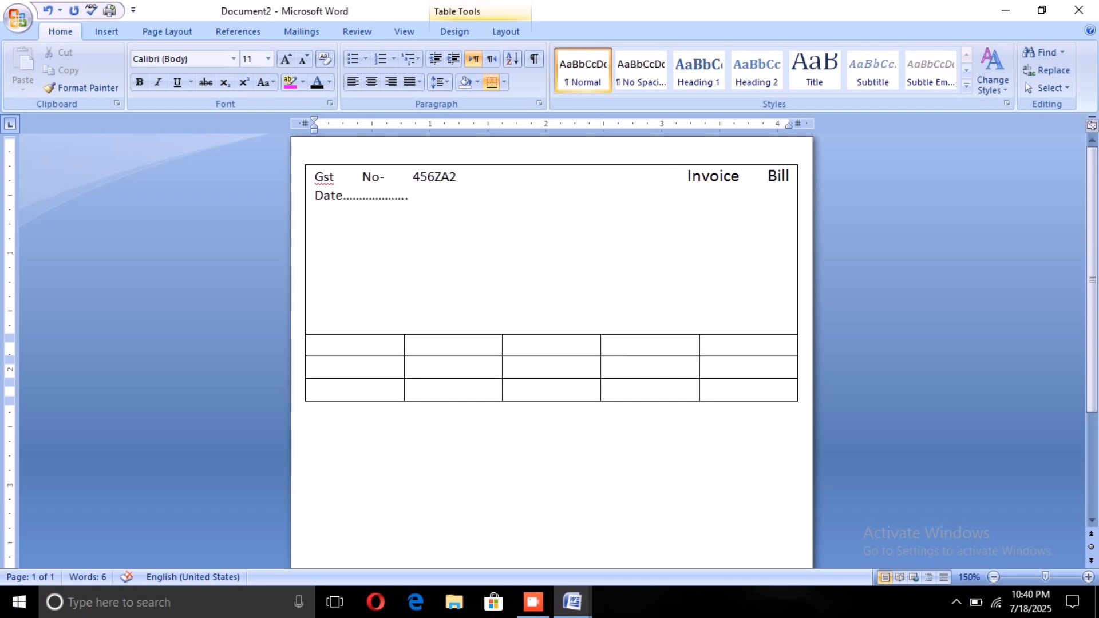
key(BackSpace)
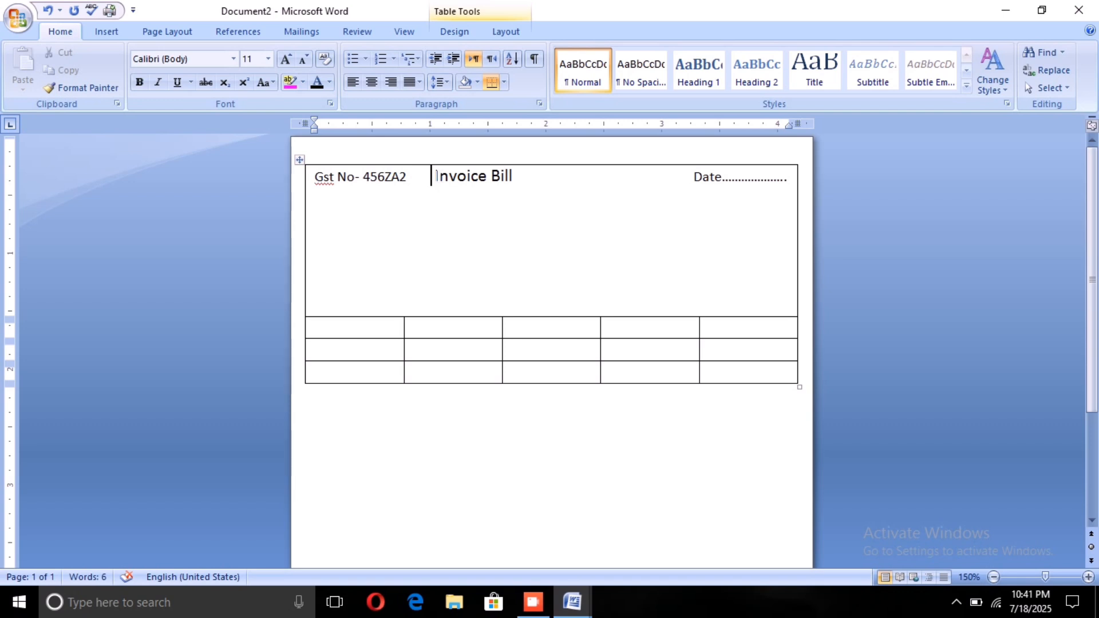
Step: Try right and centre alignment on the header line containing "Invoice Bill", and return the line to left alignment
drag(433, 176, 692, 177)
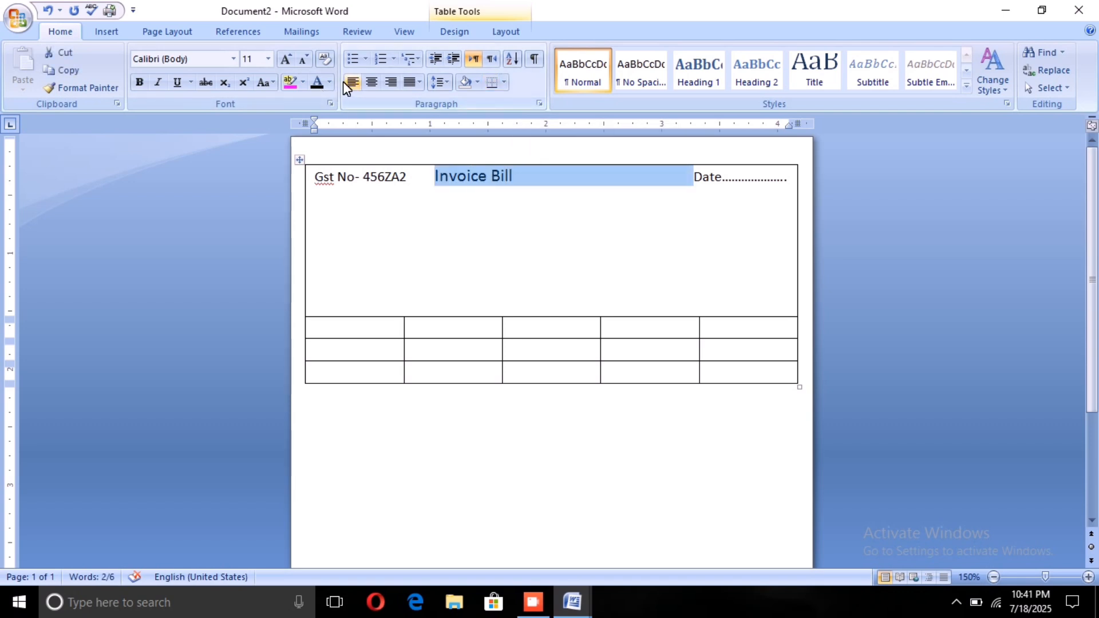
click(383, 82)
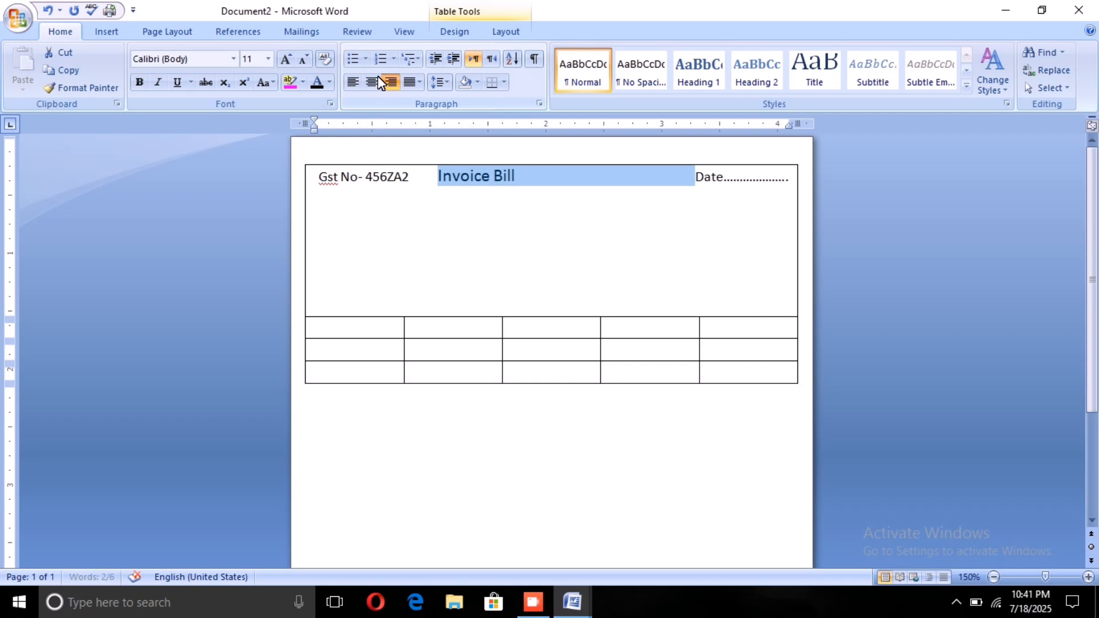
click(377, 77)
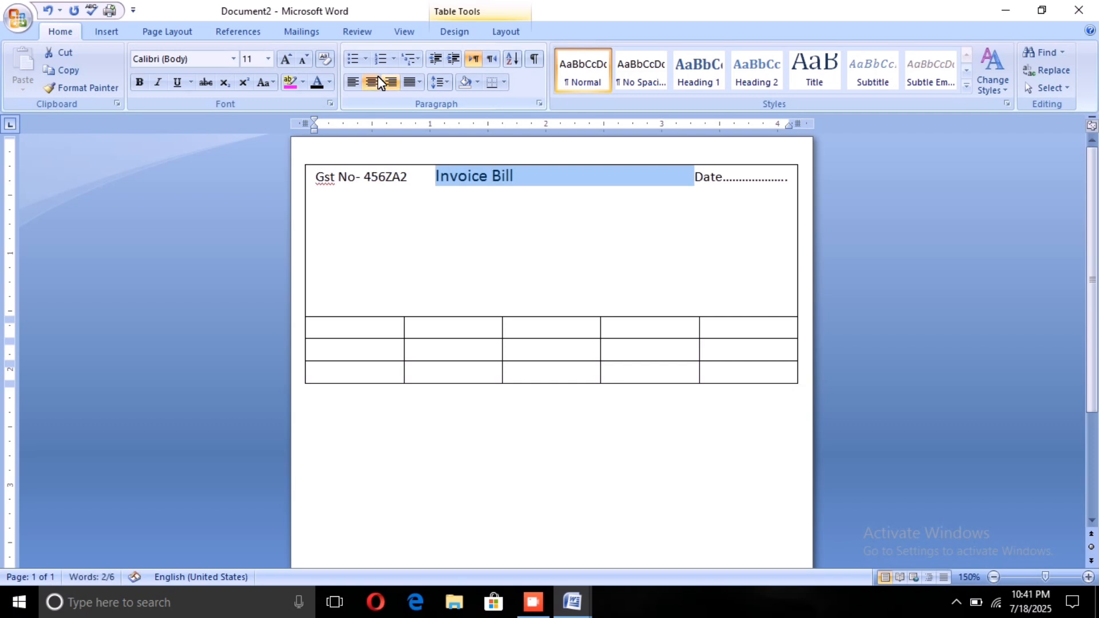
click(384, 79)
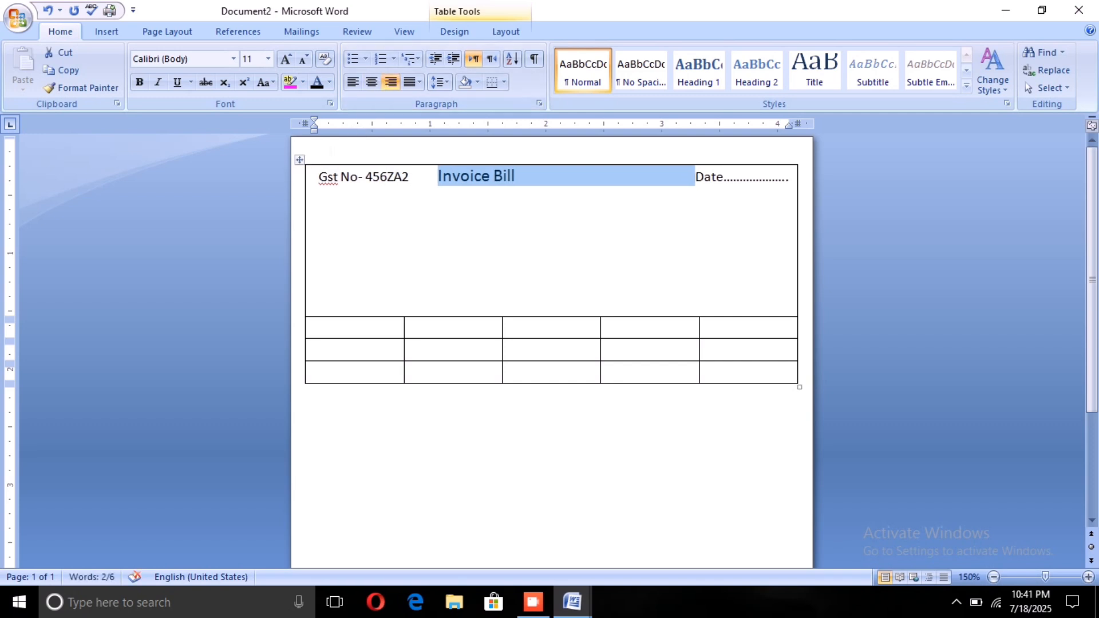
click(372, 82)
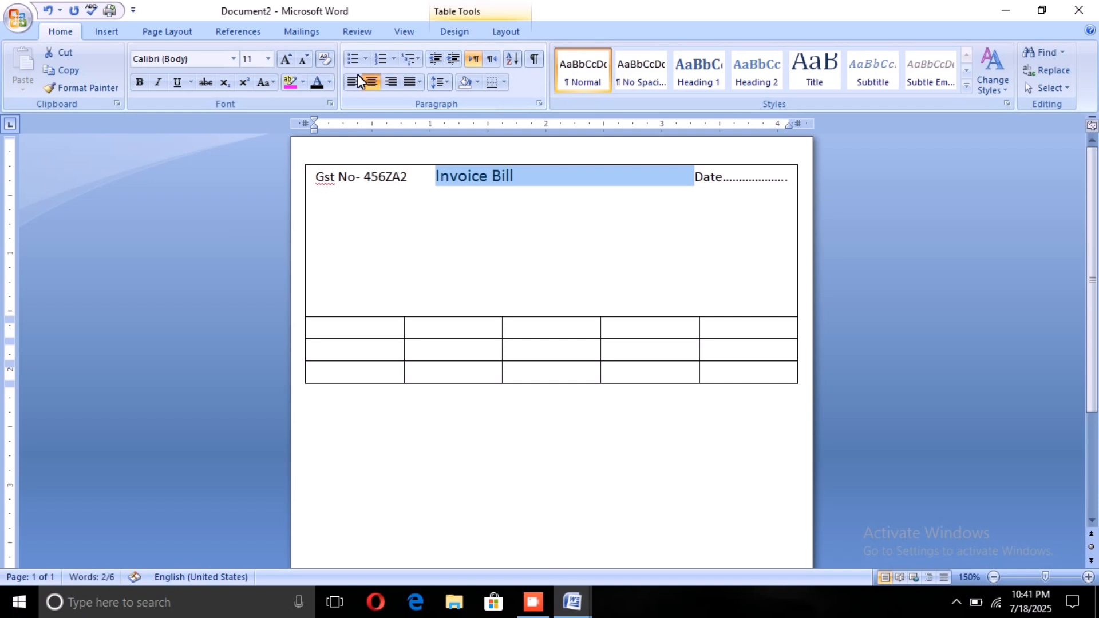
click(389, 82)
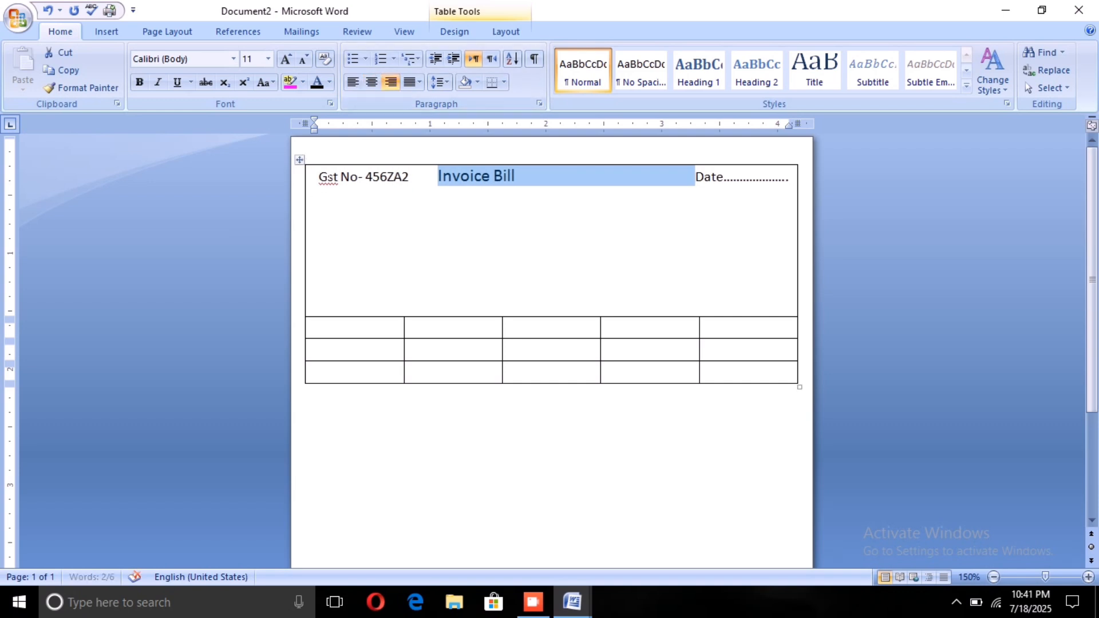
click(320, 176)
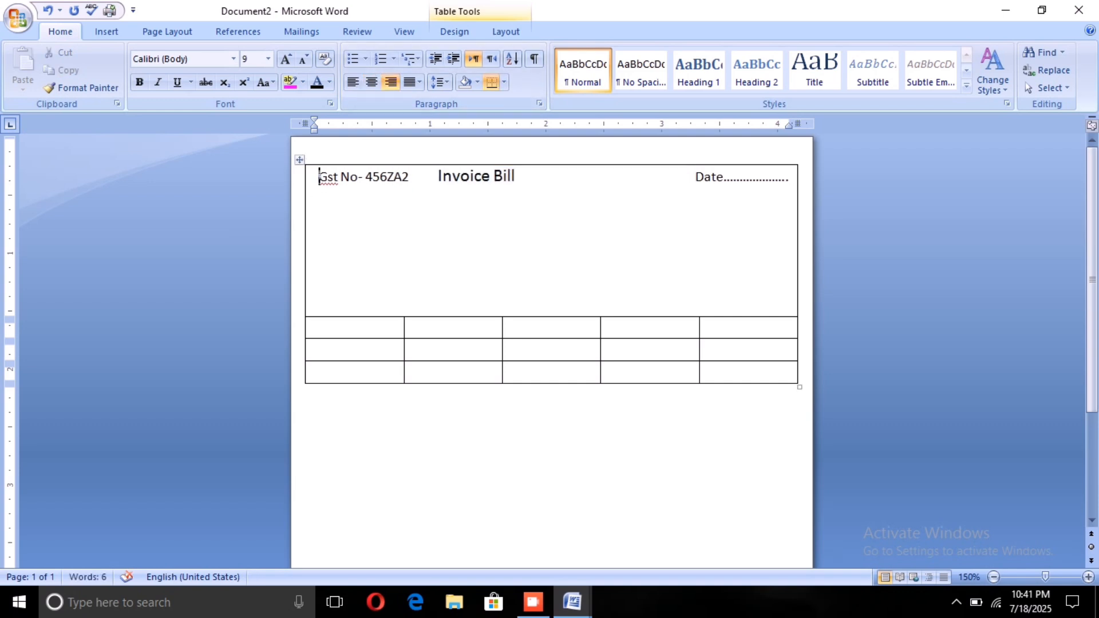
key(BackSpace)
key(BackSpace)
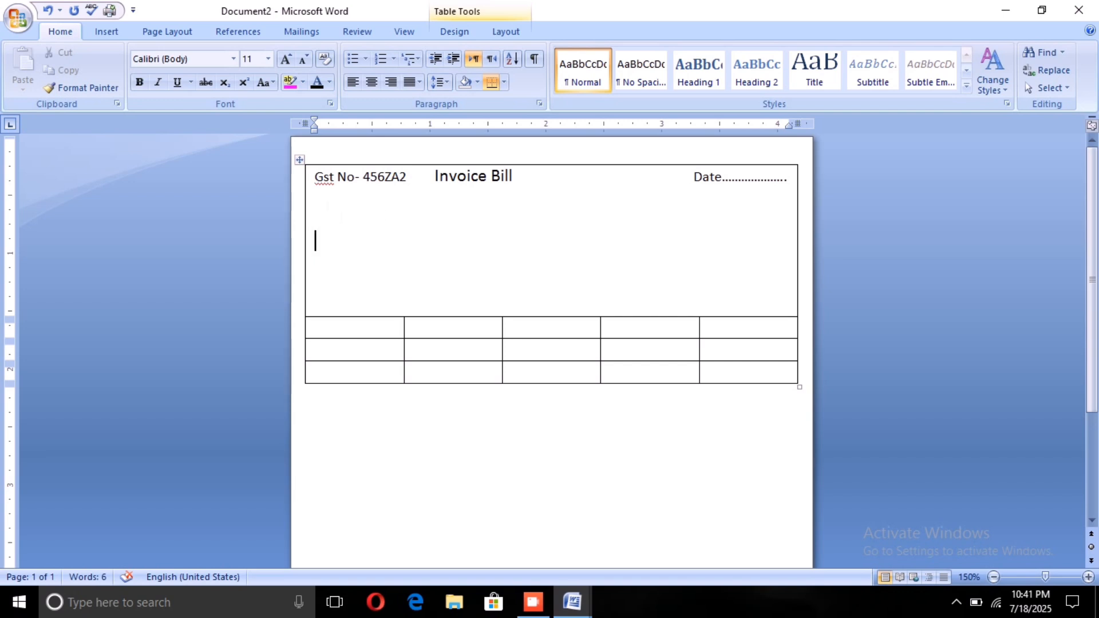
Step: Enter the store name "Khusboo General Store" on the second line of the merged top row
click(327, 203)
text(Khus)
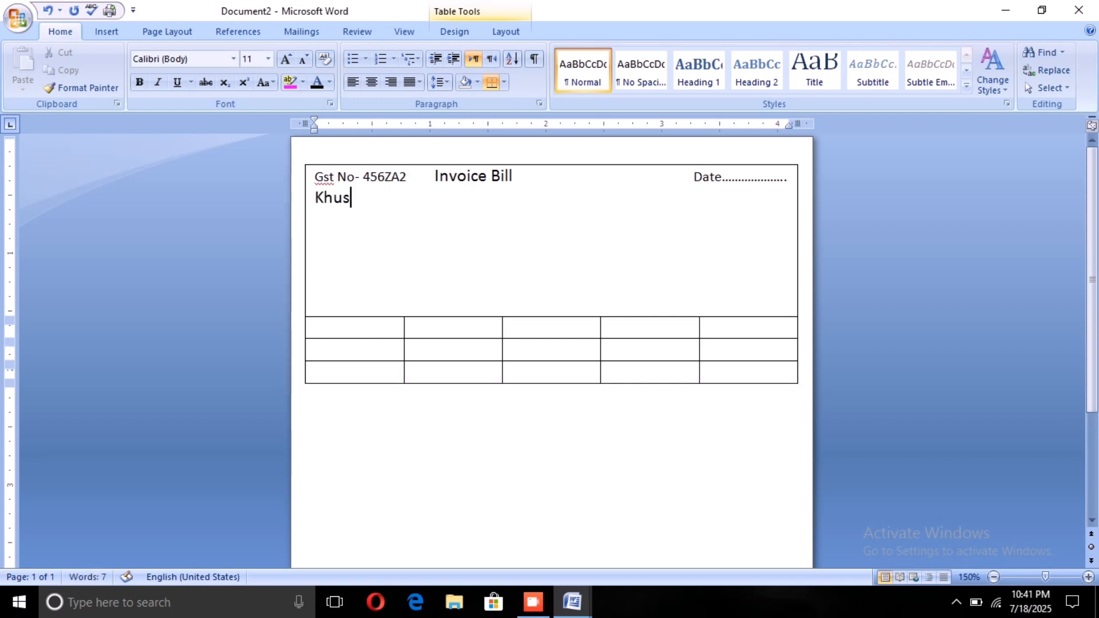
text(boo Ge)
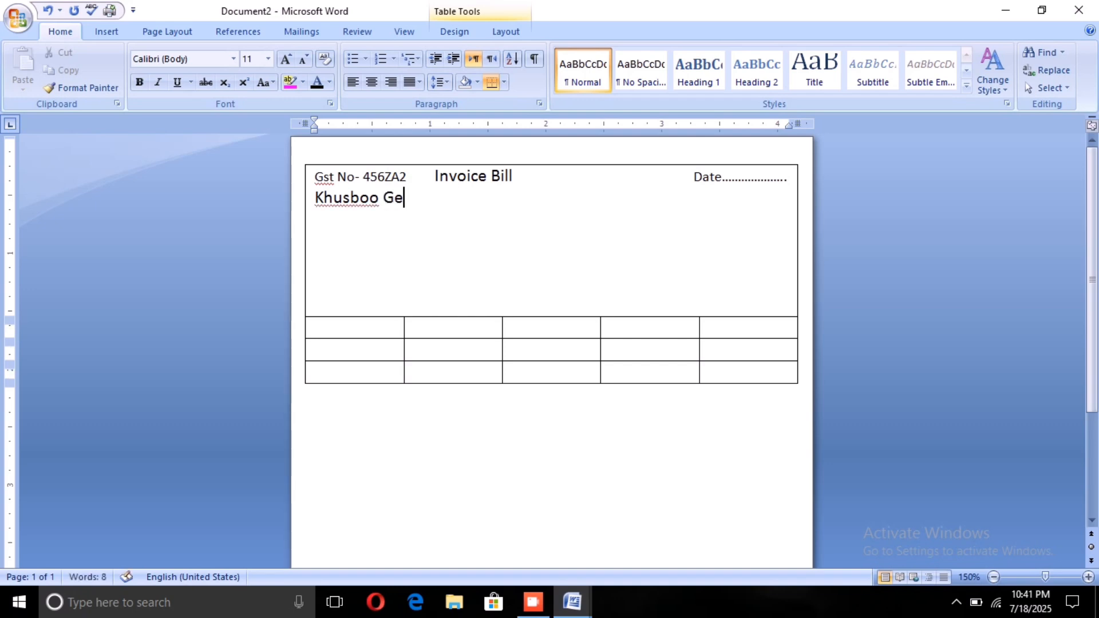
text(neral Store)
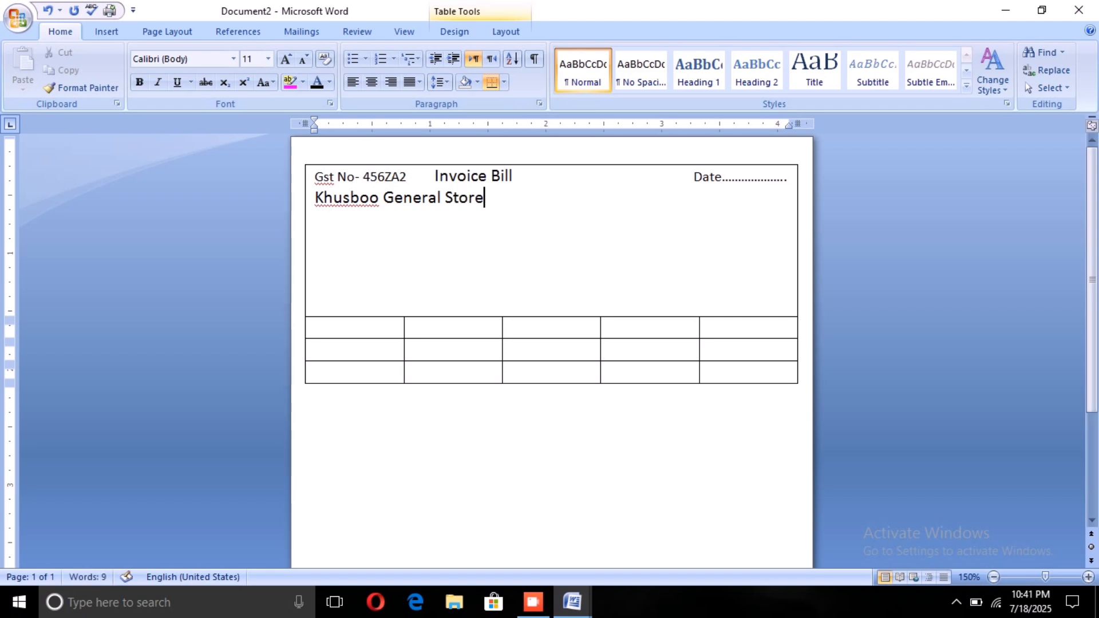
Step: Centre the store name line together with the empty line below it
click(315, 198)
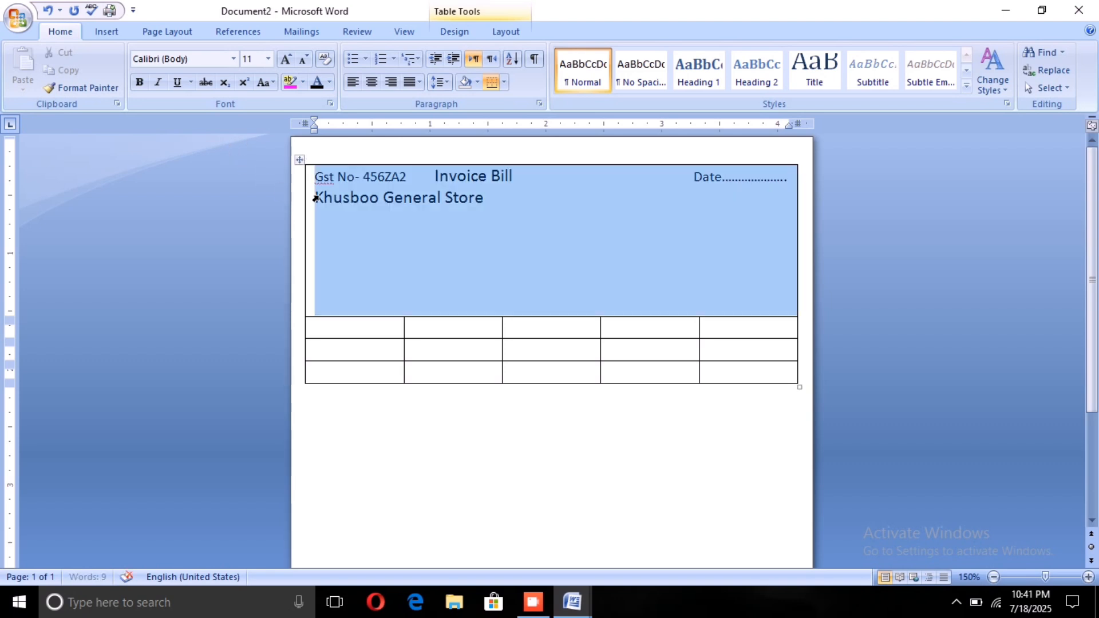
click(428, 445)
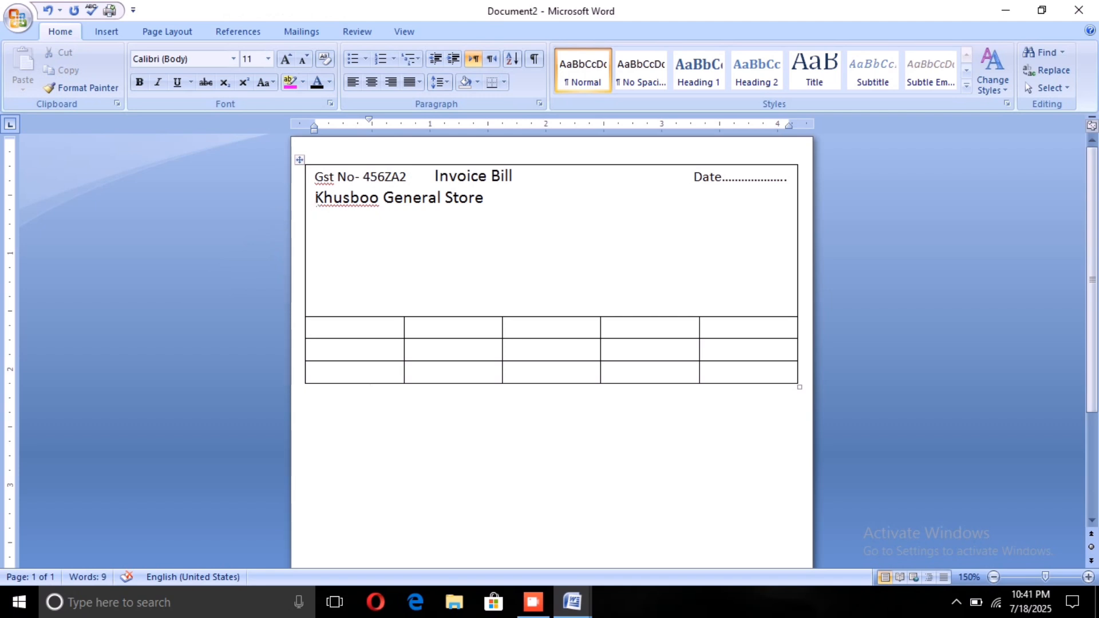
drag(316, 205, 367, 220)
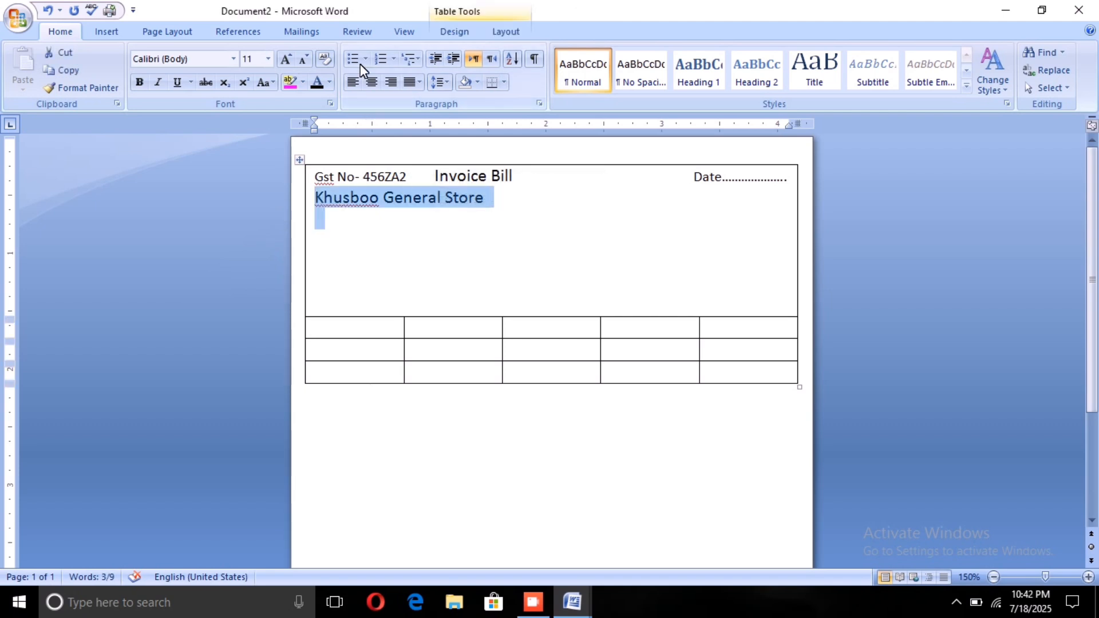
click(371, 82)
click(578, 252)
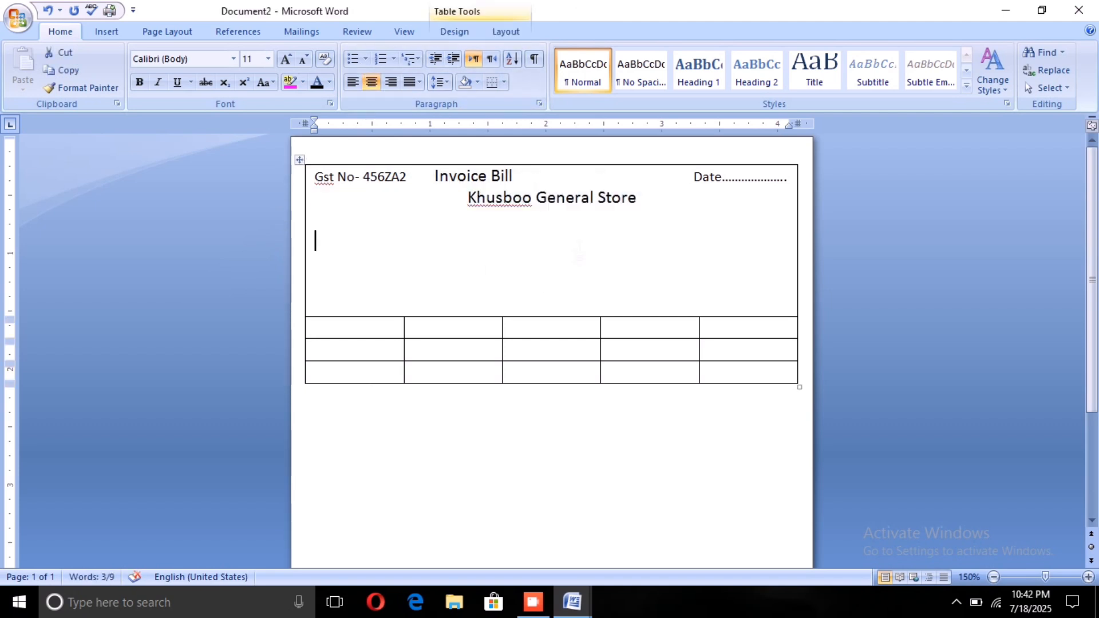
Step: Add a line below the store name reading "Address:" followed by the store's address
click(637, 197)
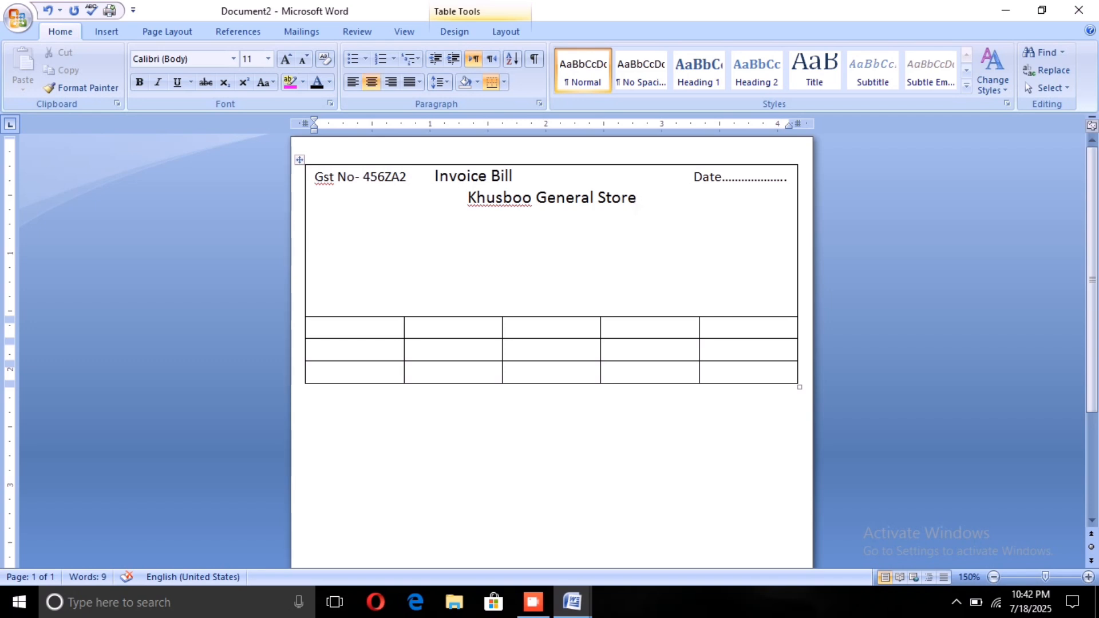
key(Return)
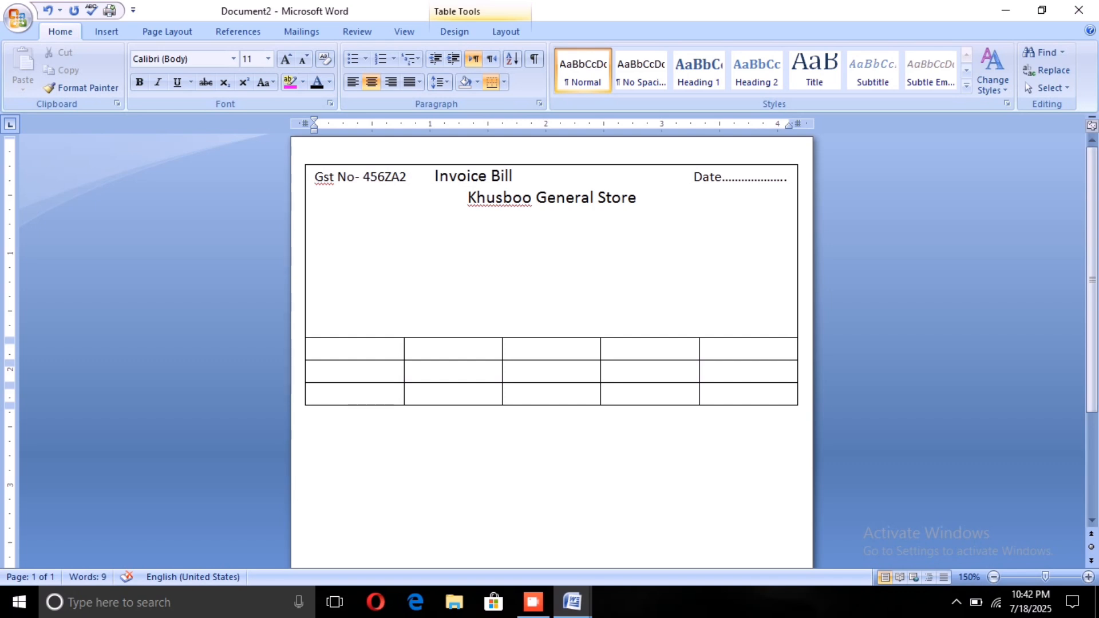
text(Address)
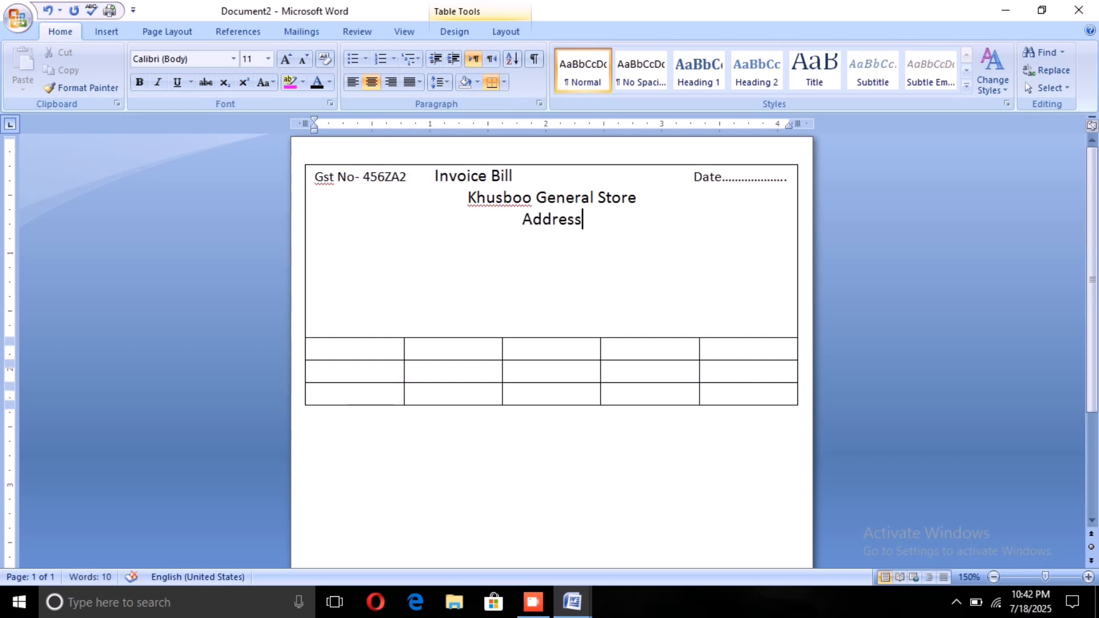
text(:)
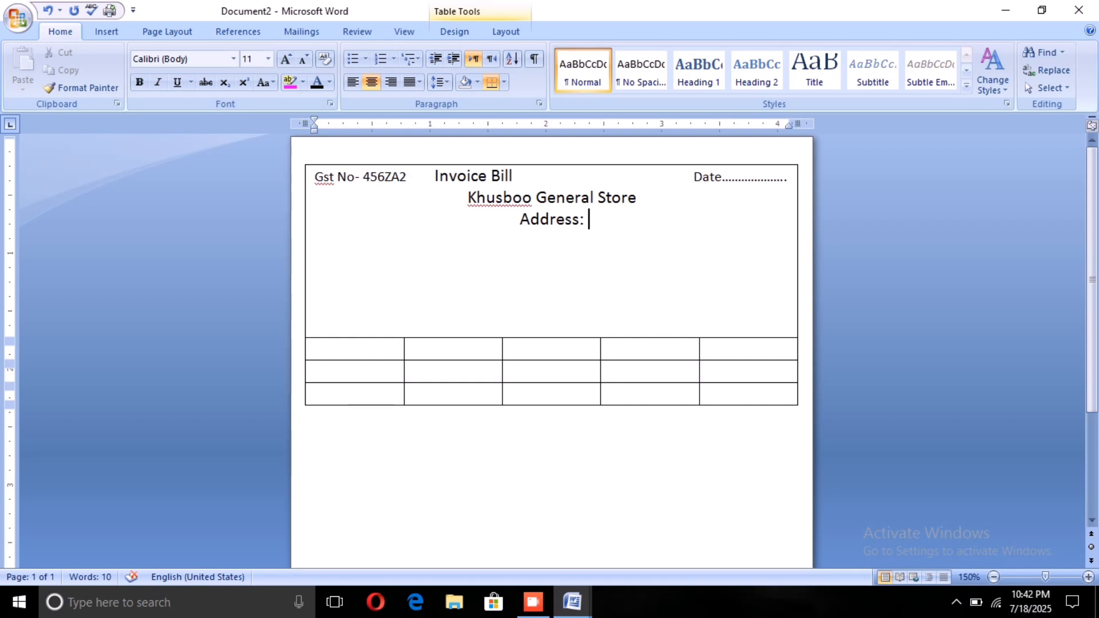
text( N)
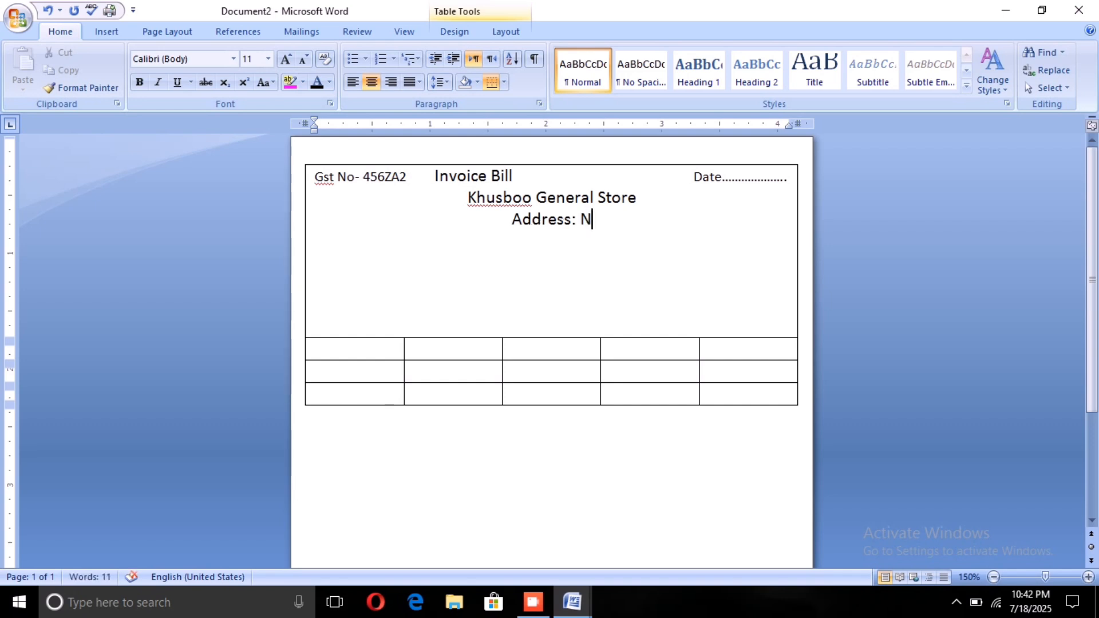
text(eW)
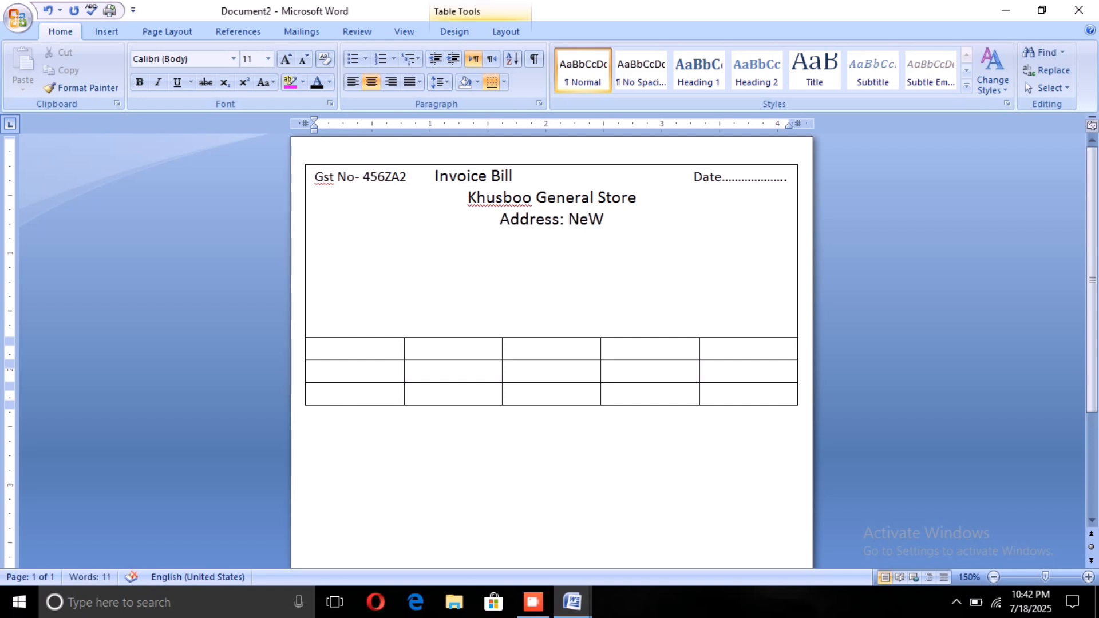
key(BackSpace)
key(BackSpace)
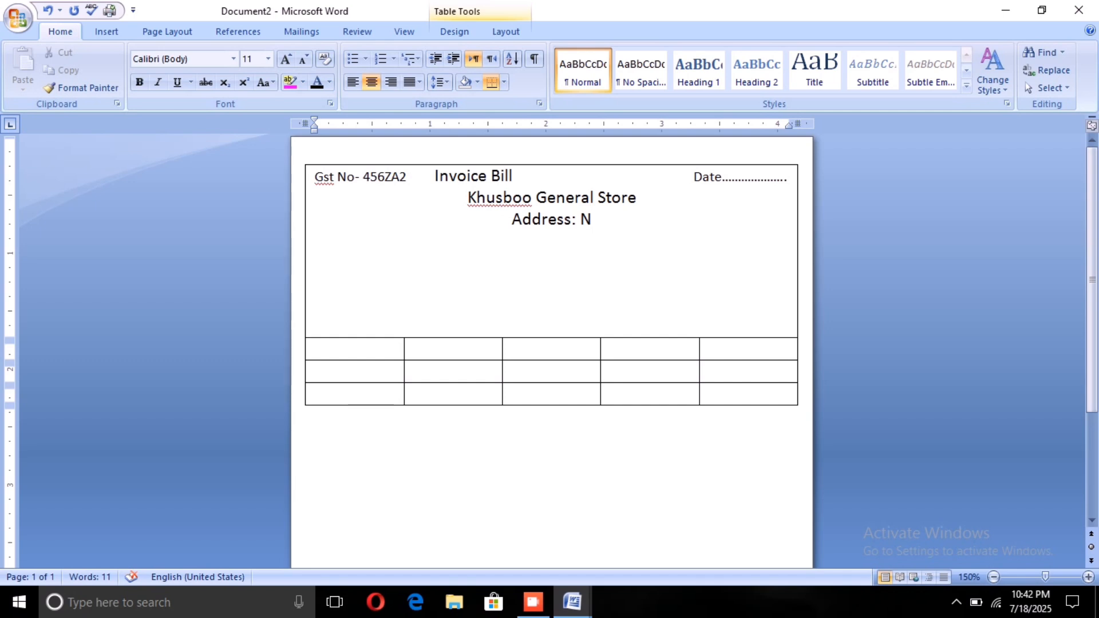
text(w)
key(BackSpace)
text(e)
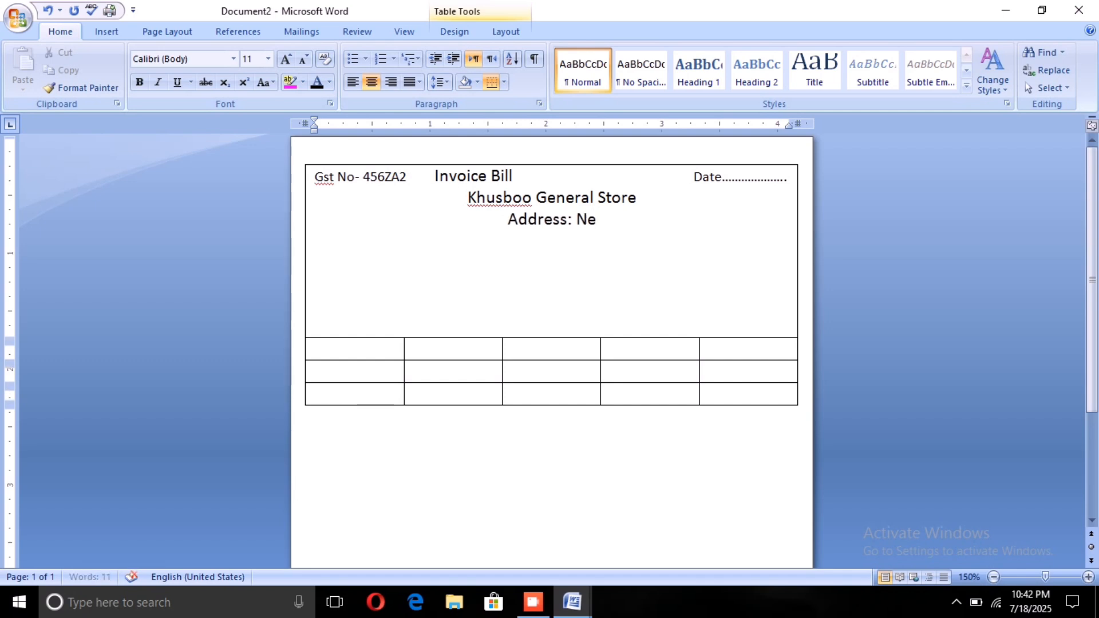
text(w D)
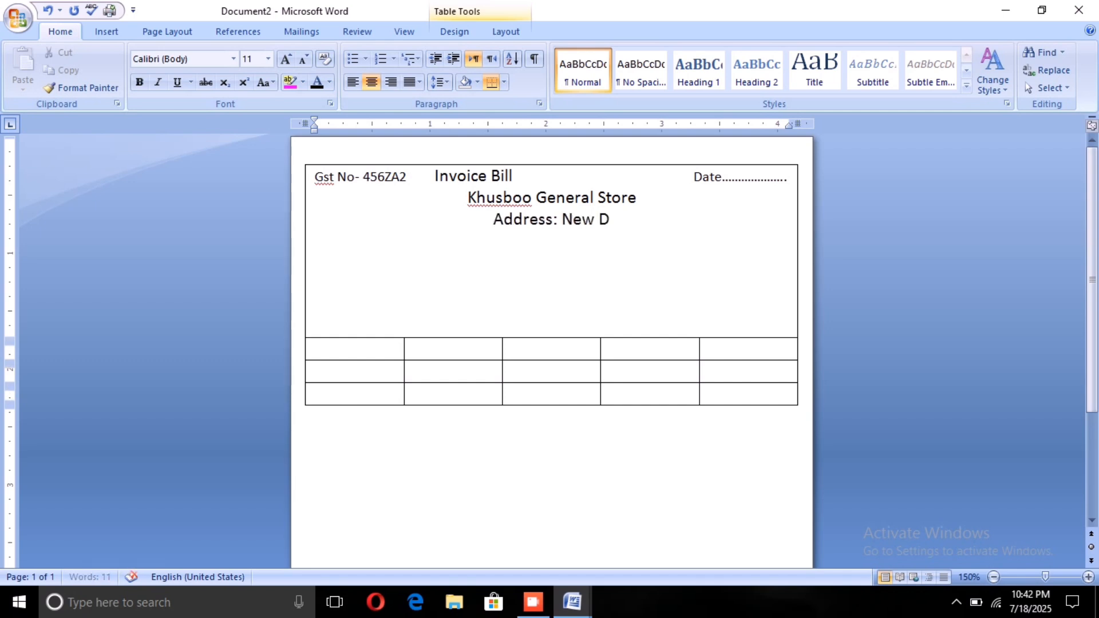
text(elh)
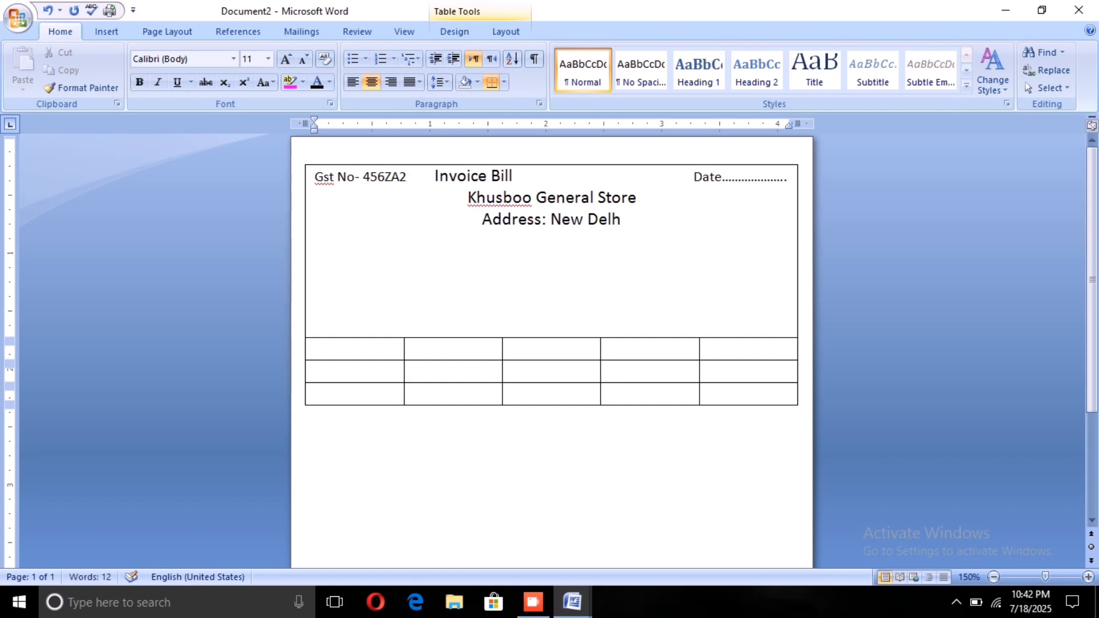
text(i)
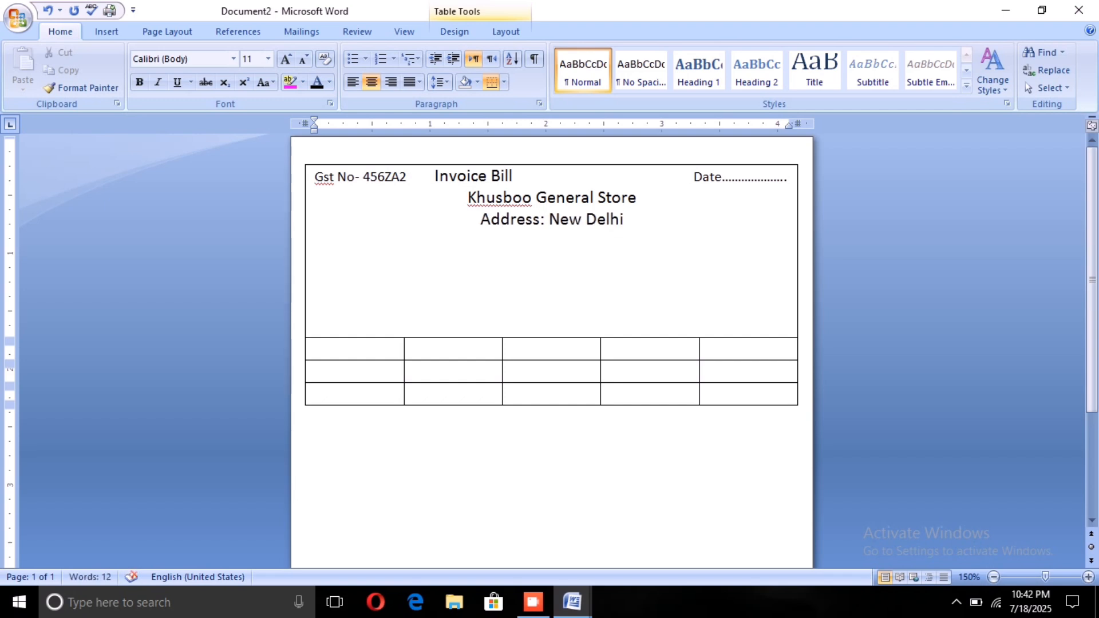
text( Q)
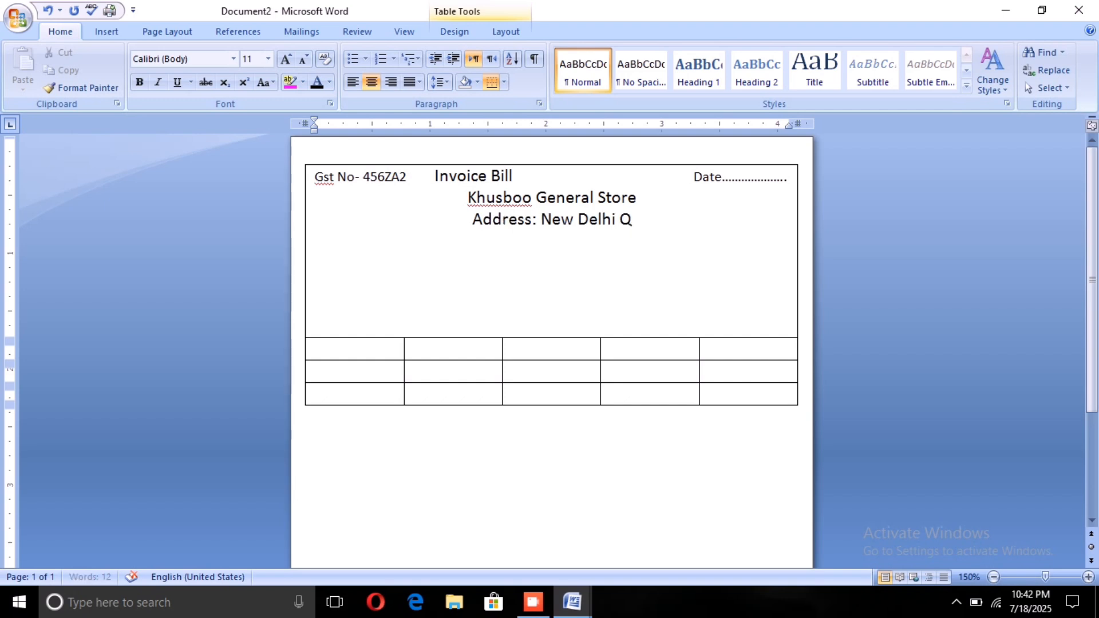
text(utub)
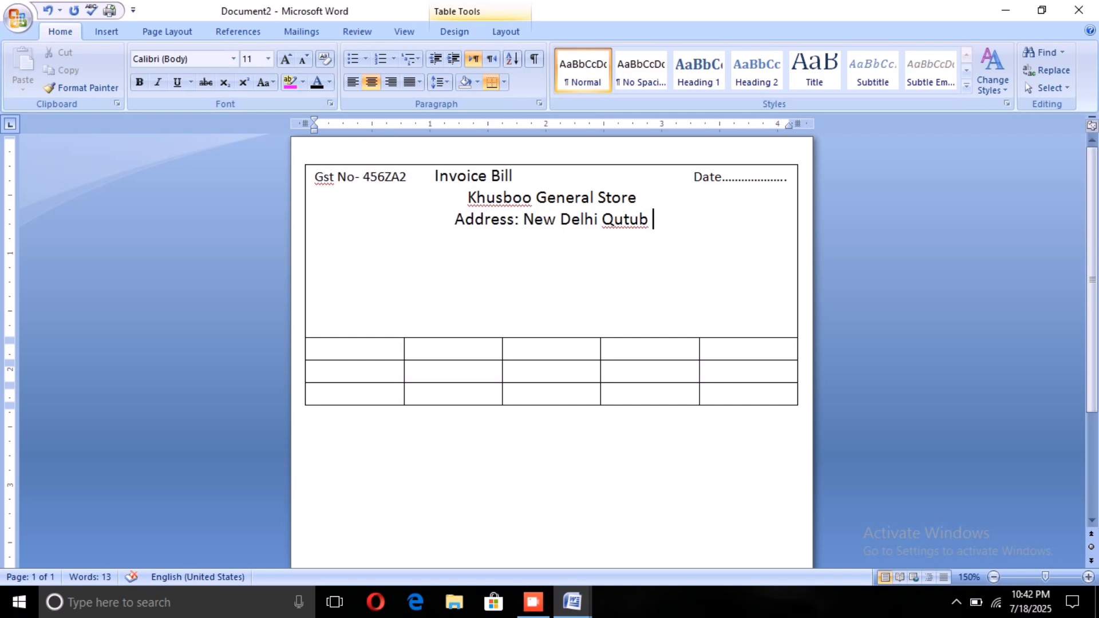
text( Minar)
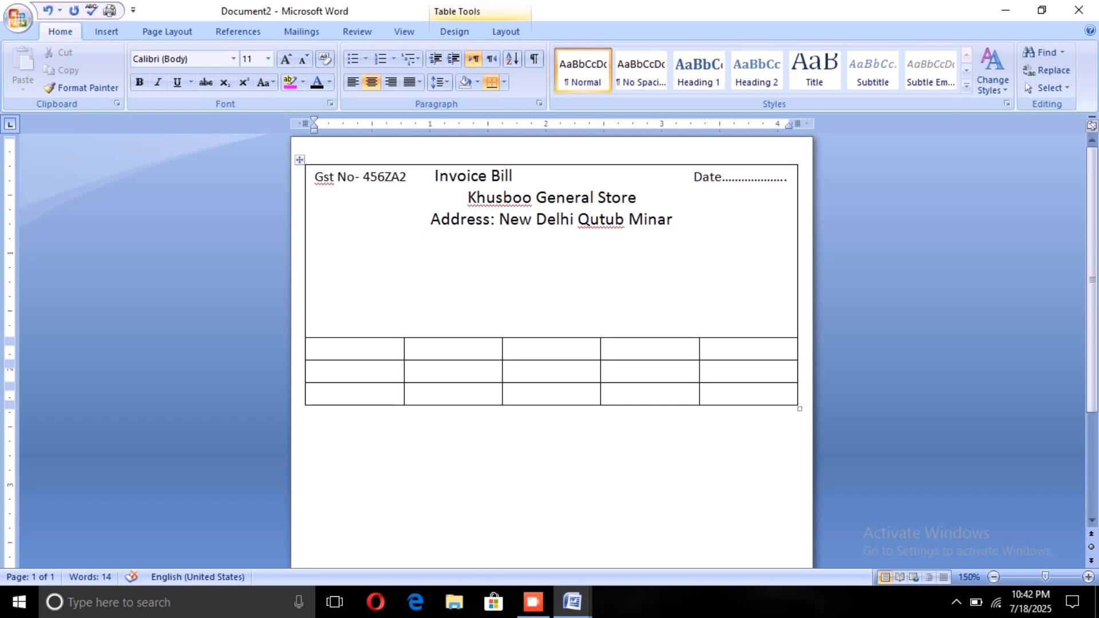
key(Return)
Step: Set the font size of the store name line "Khusboo General Store" to 16
triple_click(463, 224)
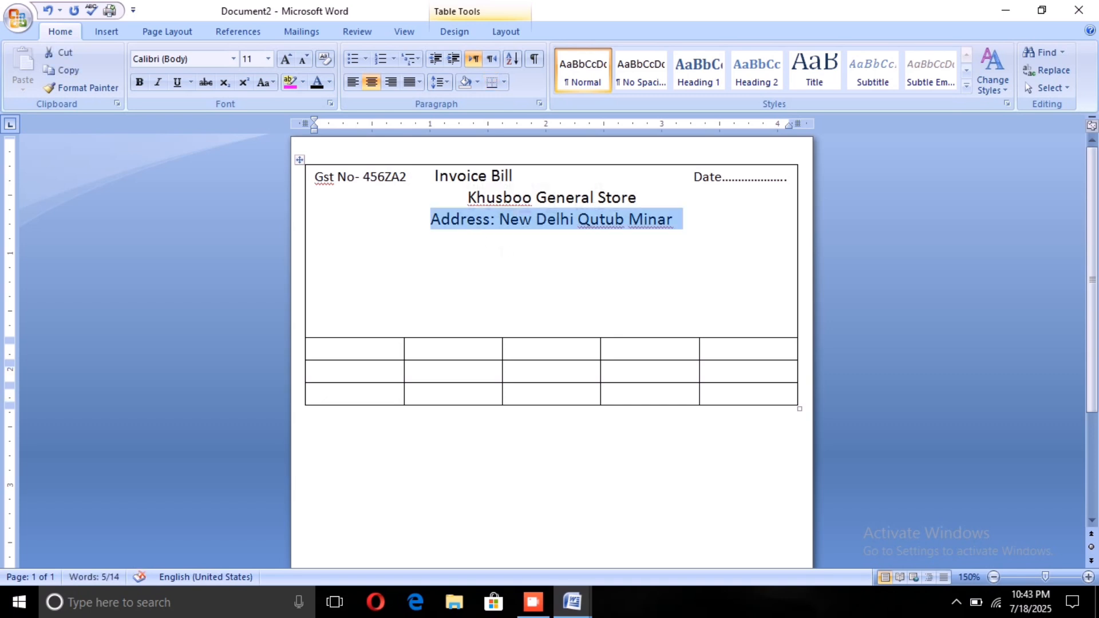
click(475, 263)
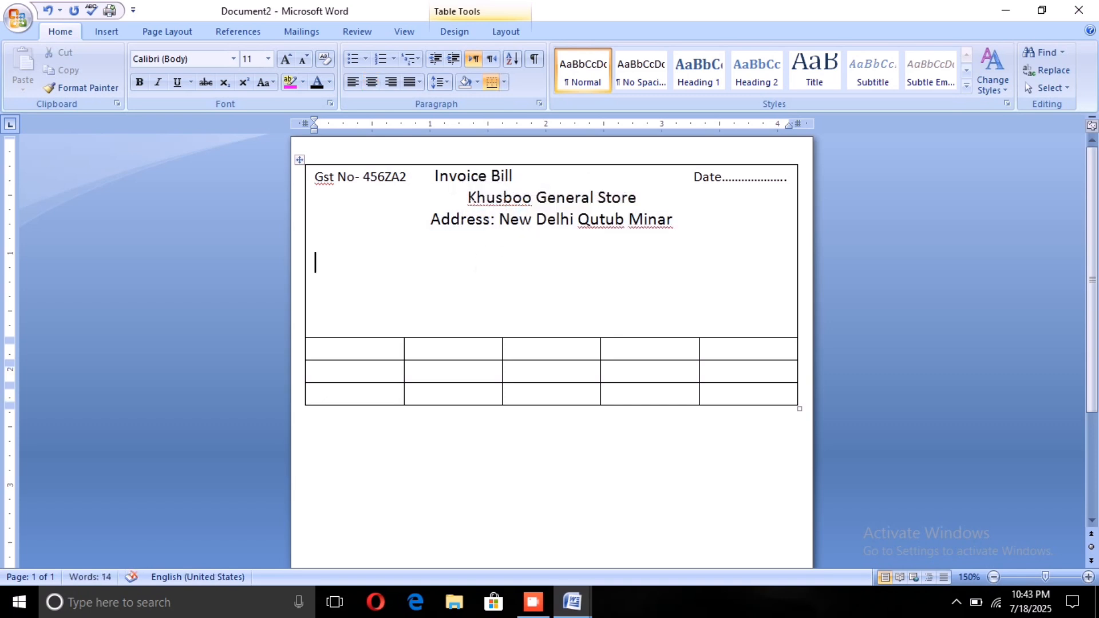
drag(468, 198, 616, 197)
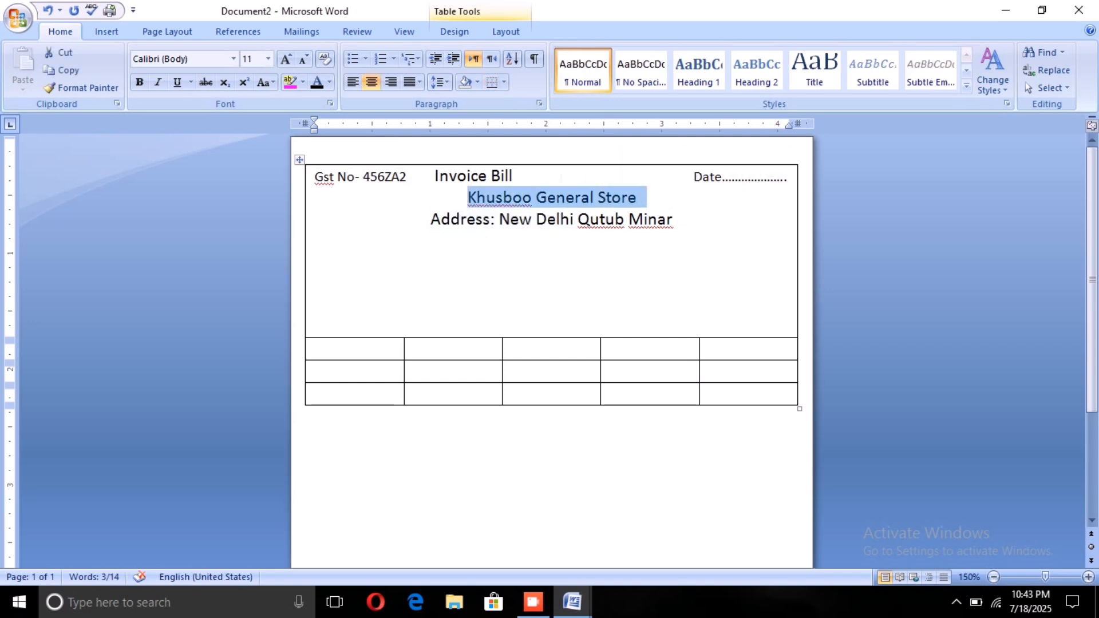
click(268, 59)
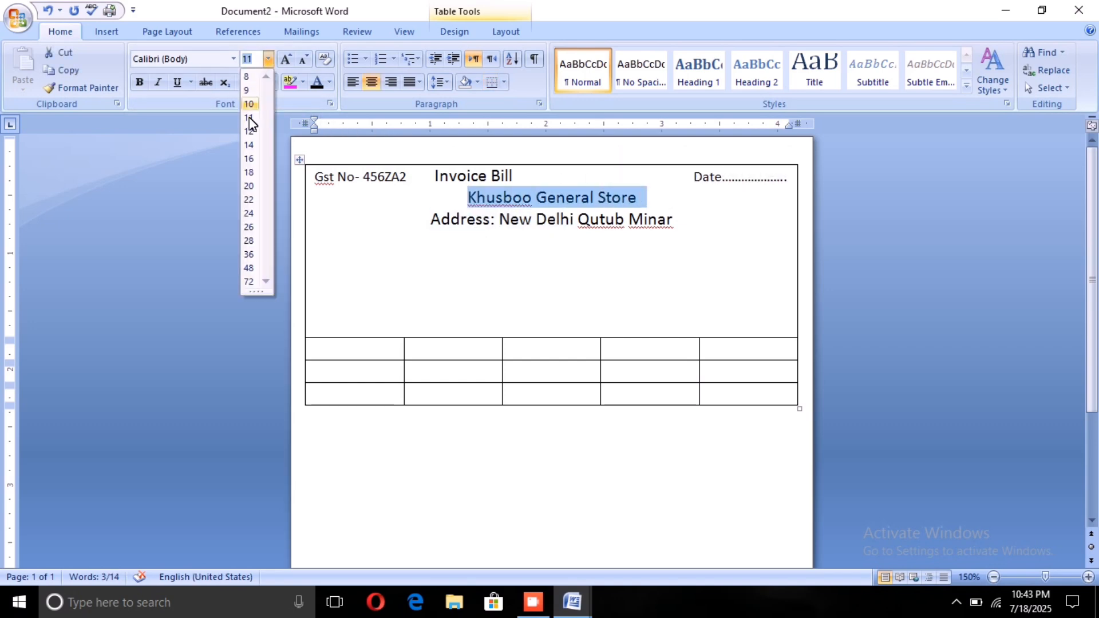
click(247, 158)
Step: Set the font size of the address line and the empty line below it to 9
drag(430, 229, 607, 238)
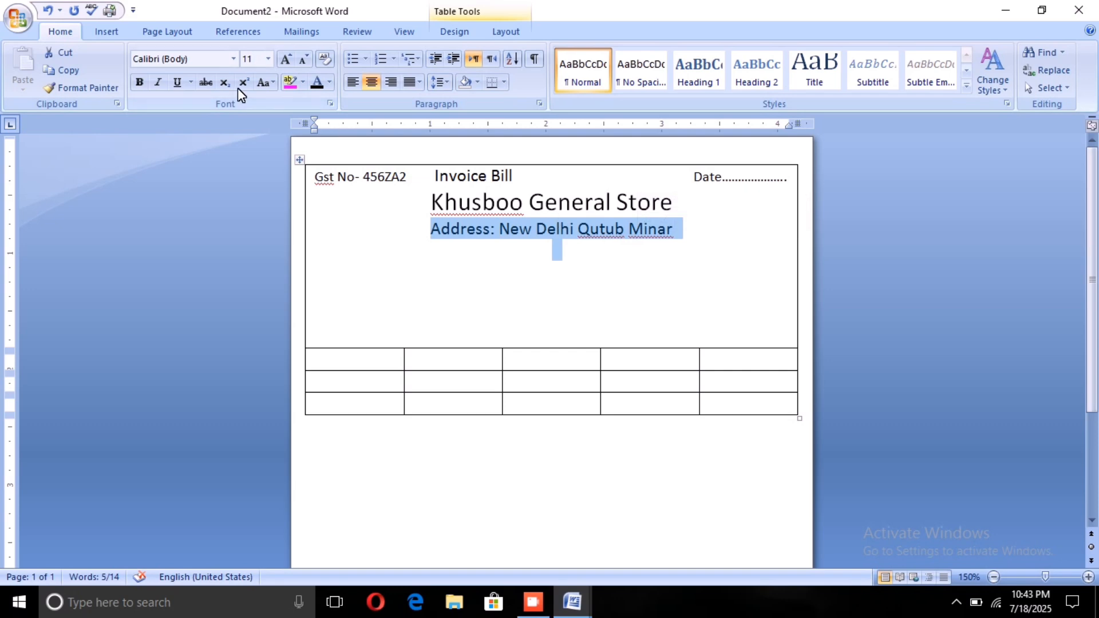
click(267, 59)
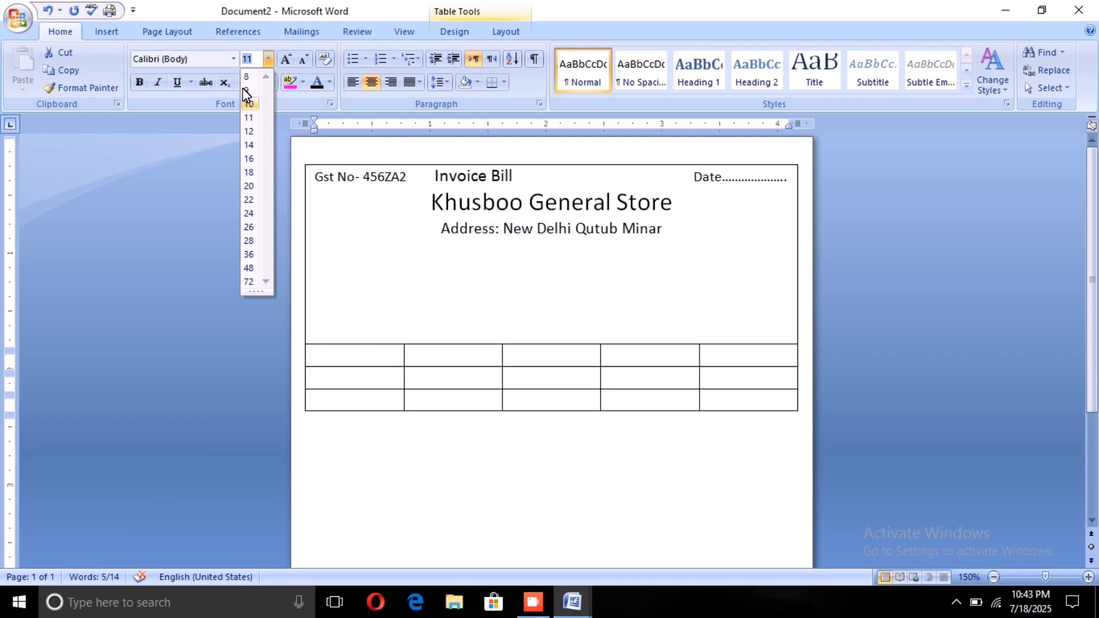
click(243, 88)
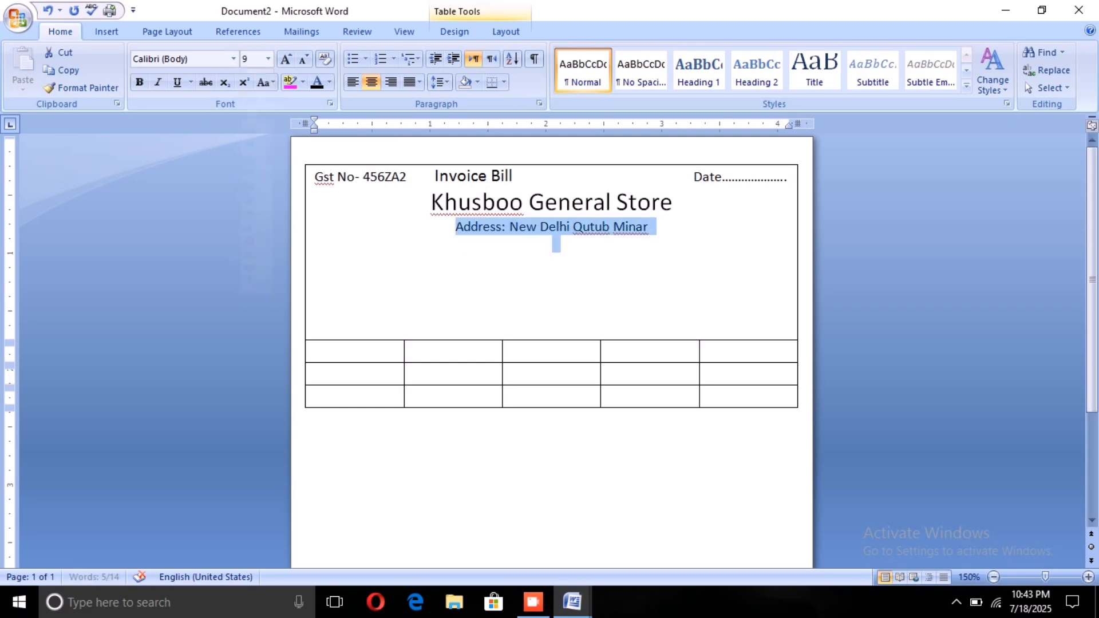
click(492, 264)
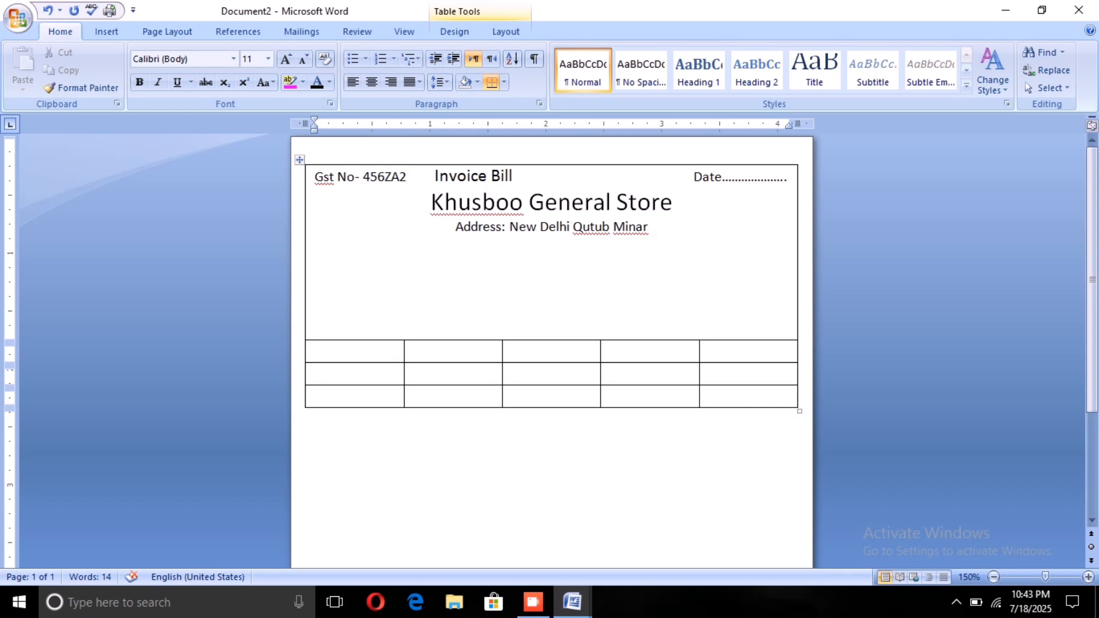
Step: Add a line below the address reading "Mob No :" followed by the store's mobile number
click(649, 228)
key(Return)
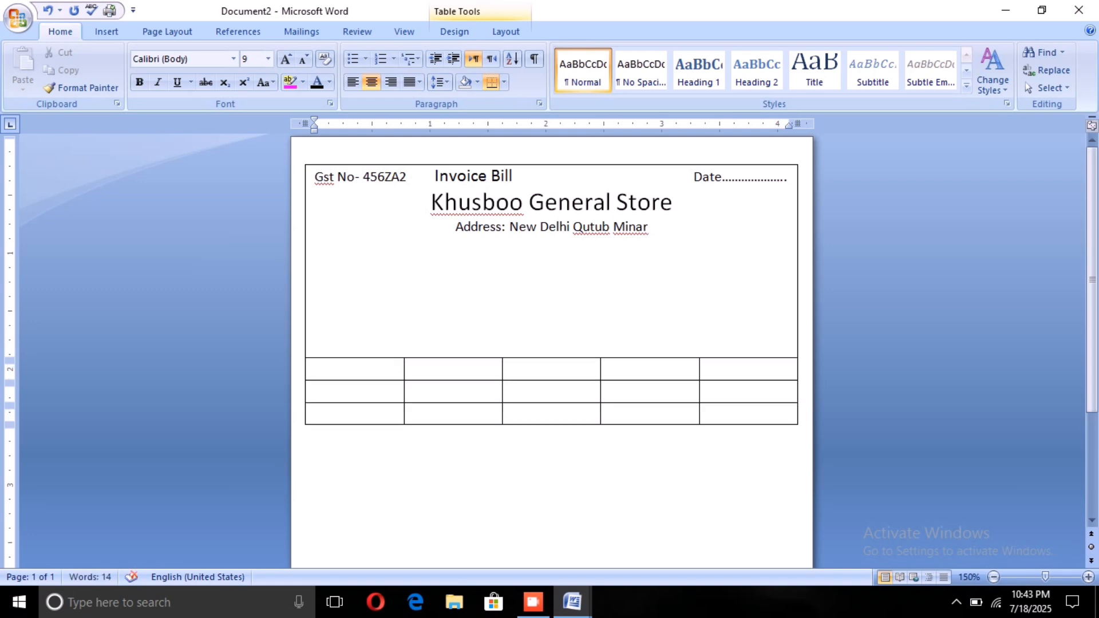
text(m)
key(BackSpace)
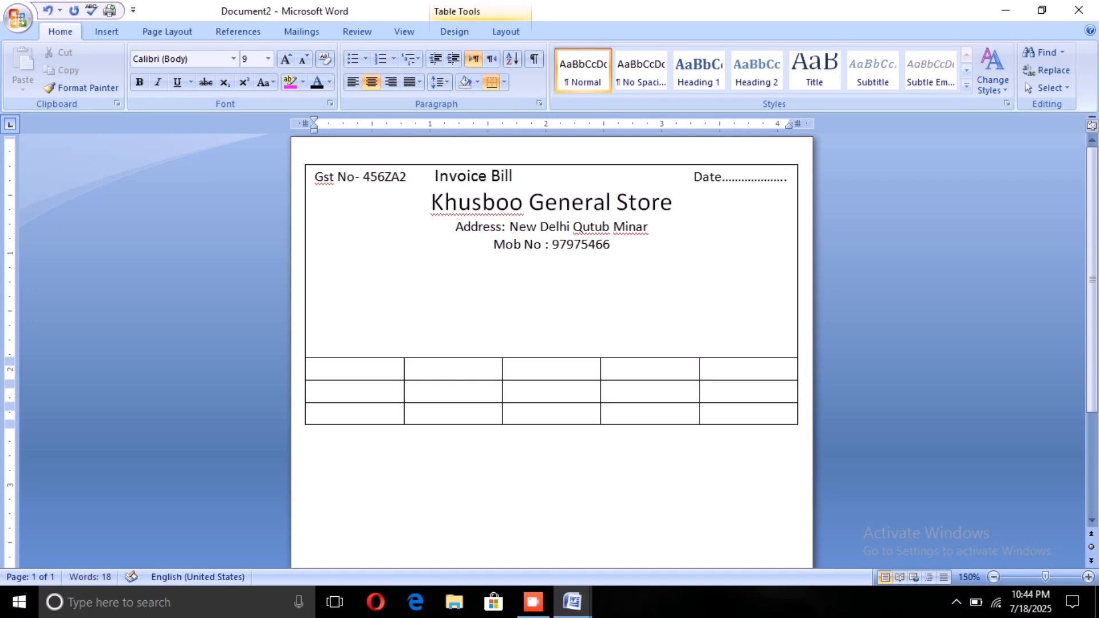
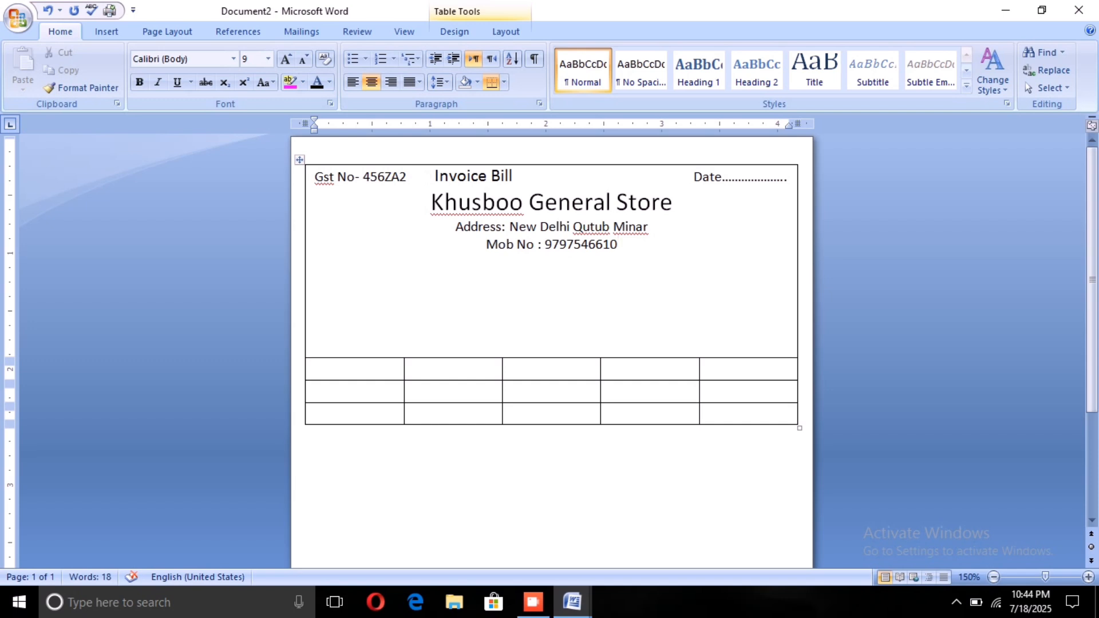
drag(431, 177, 449, 177)
click(553, 262)
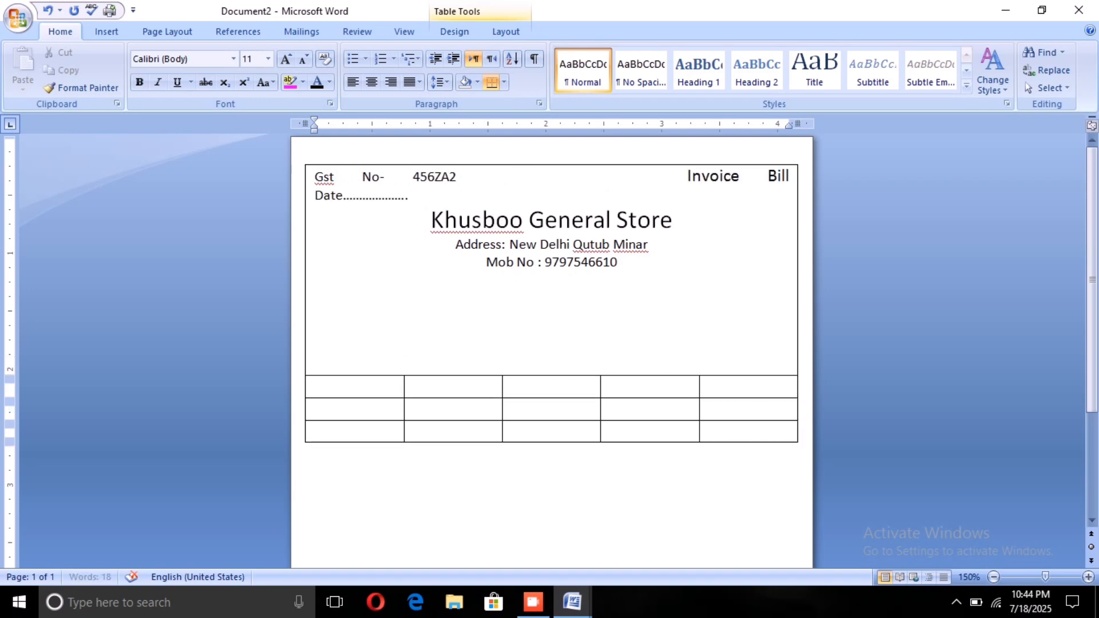
key(BackSpace)
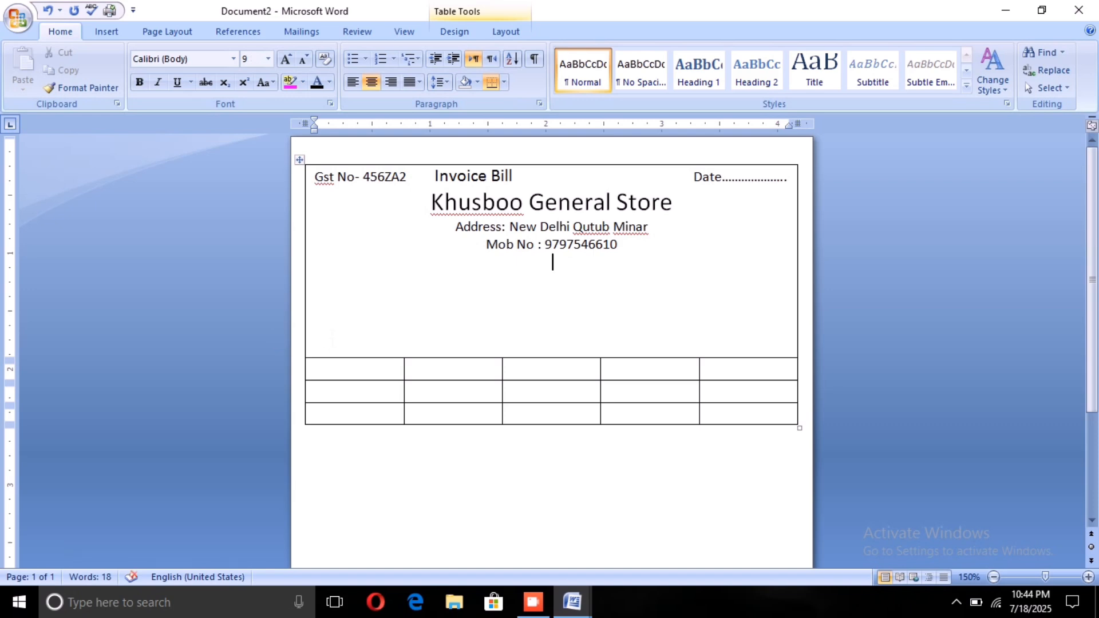
Step: Remove the surplus empty lines below the mobile number in the merged top row, leaving one blank line
click(315, 350)
click(316, 343)
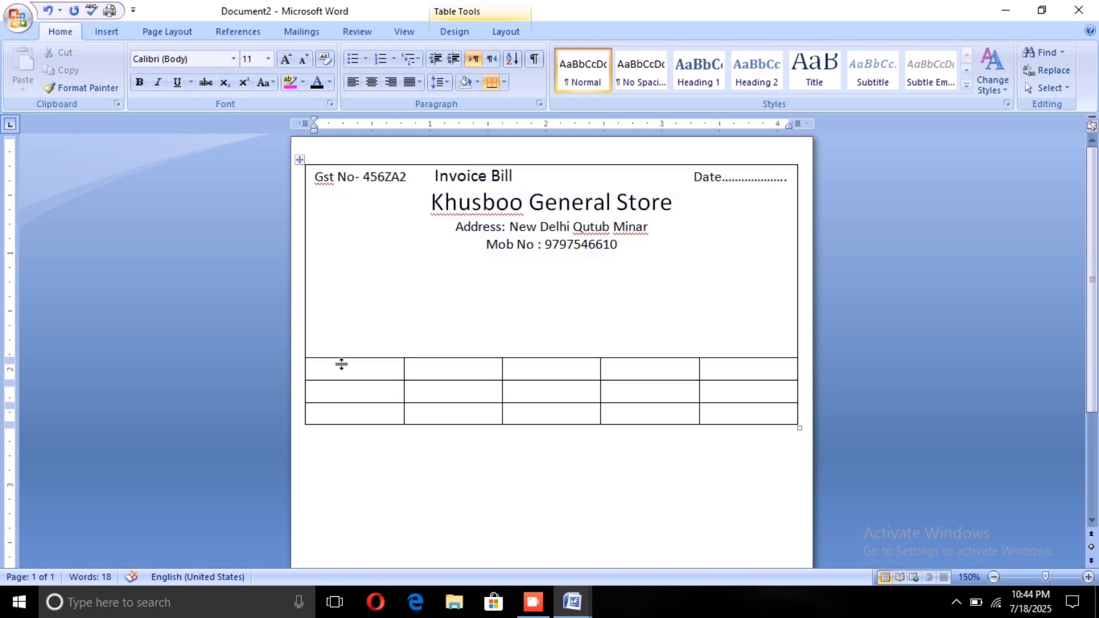
key(BackSpace)
key(BackSpace)
key(BackSpace)
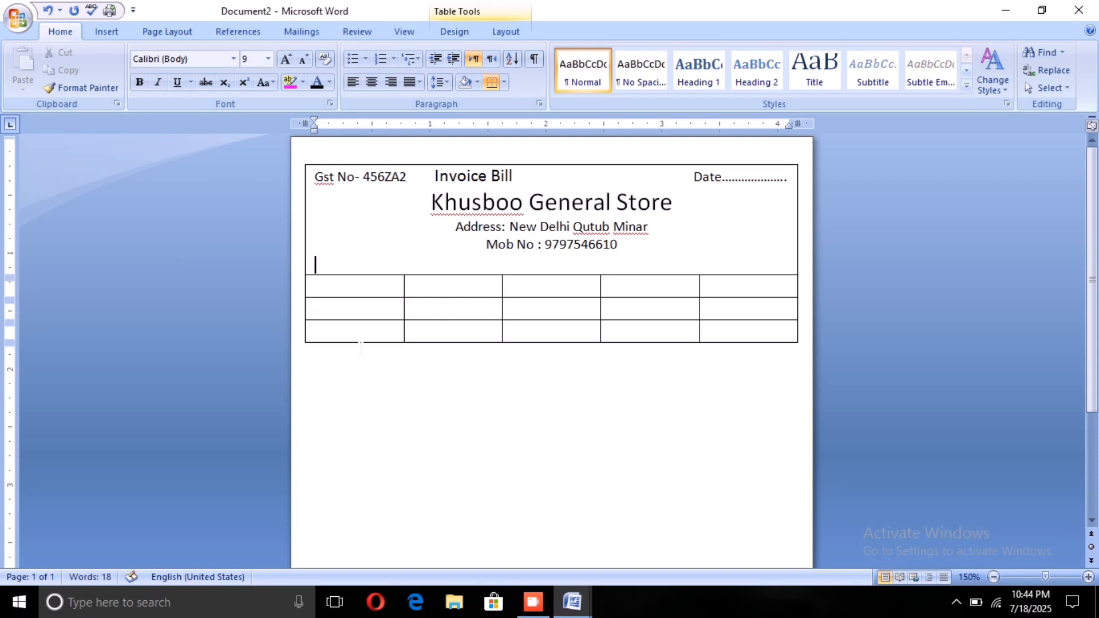
key(BackSpace)
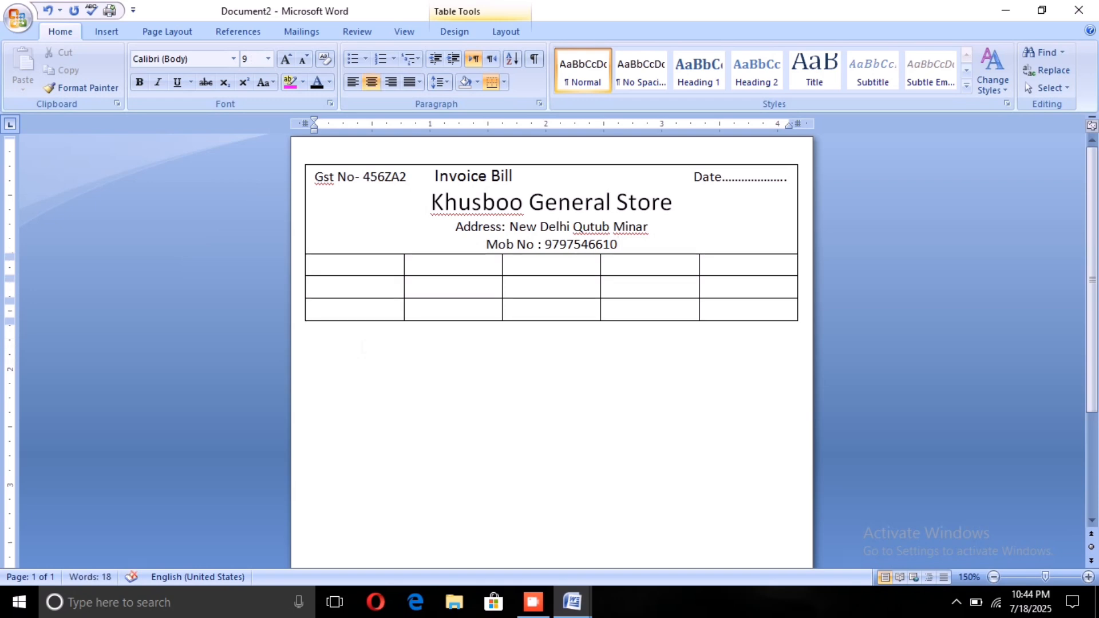
key(Return)
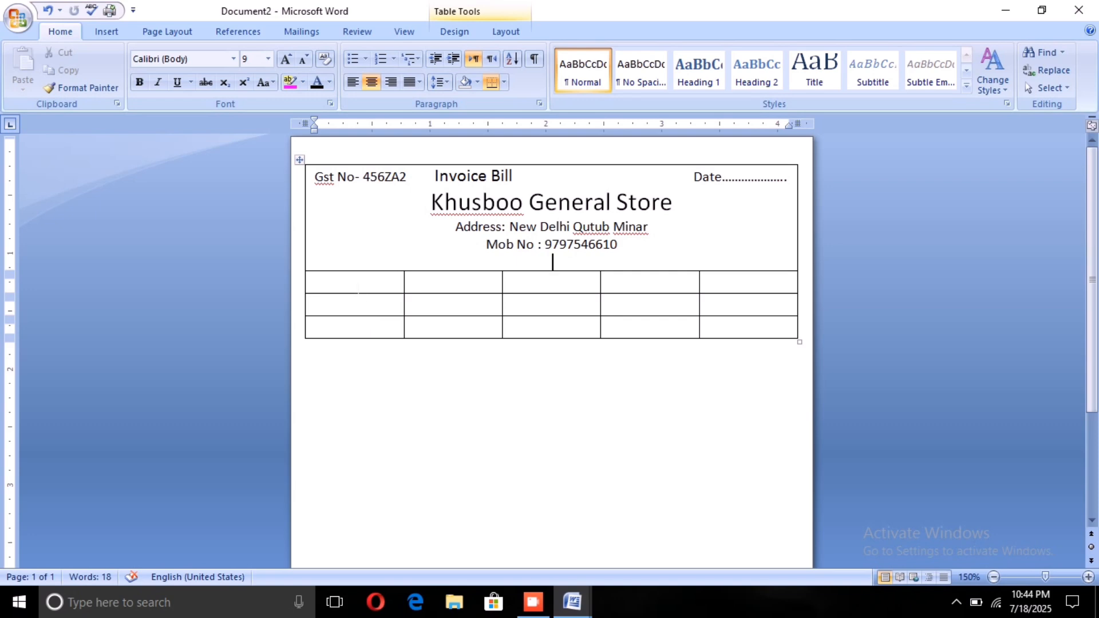
click(361, 281)
drag(362, 282, 688, 285)
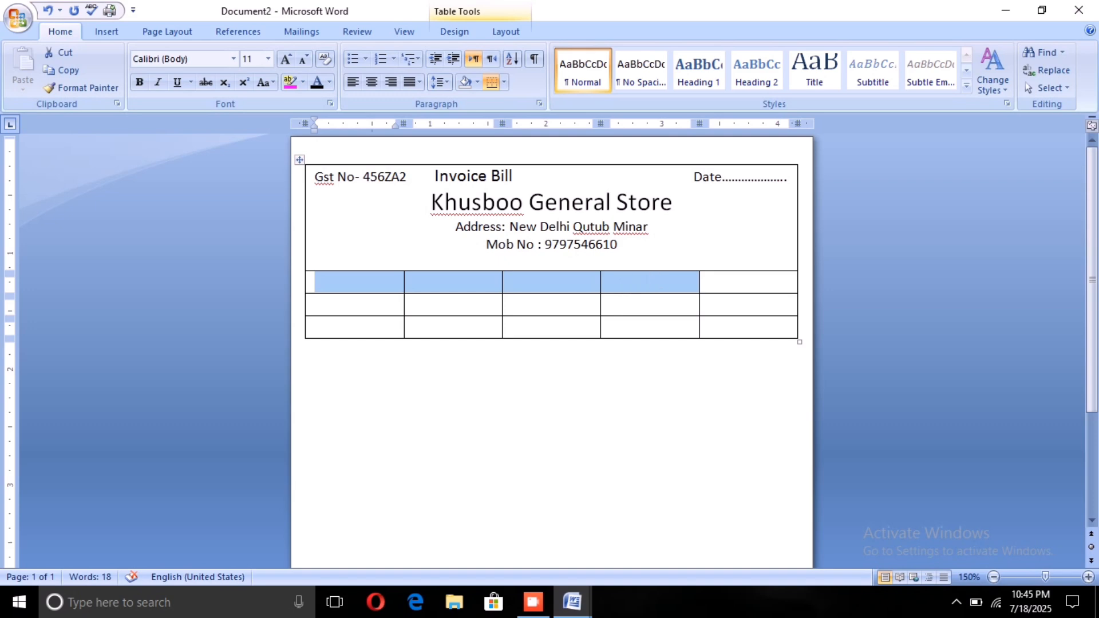
click(553, 262)
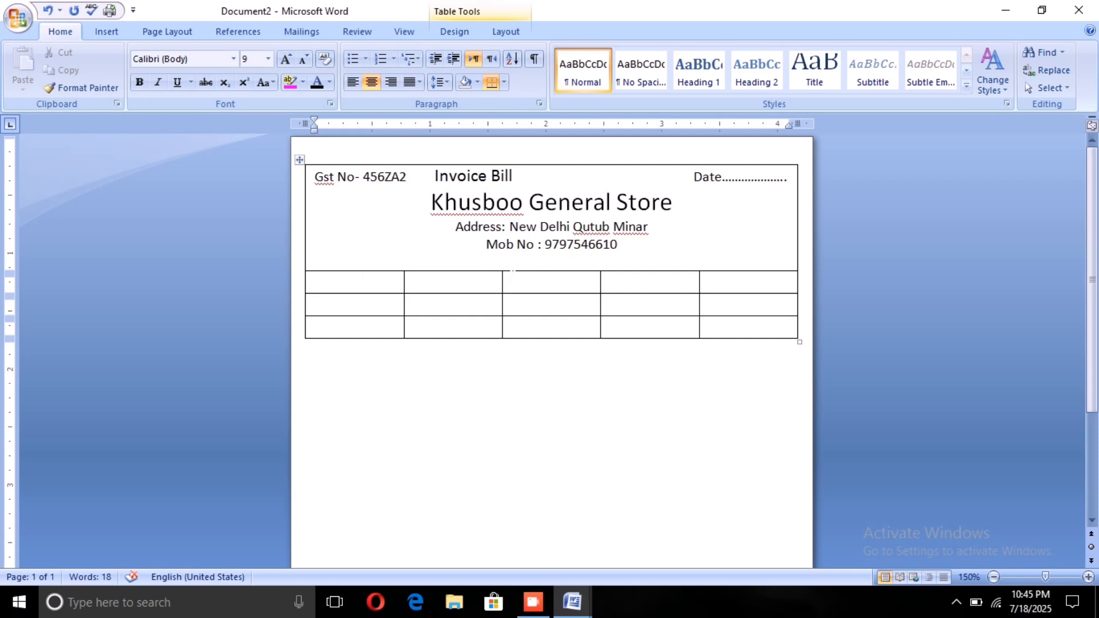
Step: Enter the column headings "S.N" and "Particulars" in the first two cells of the row below the merged header
click(358, 279)
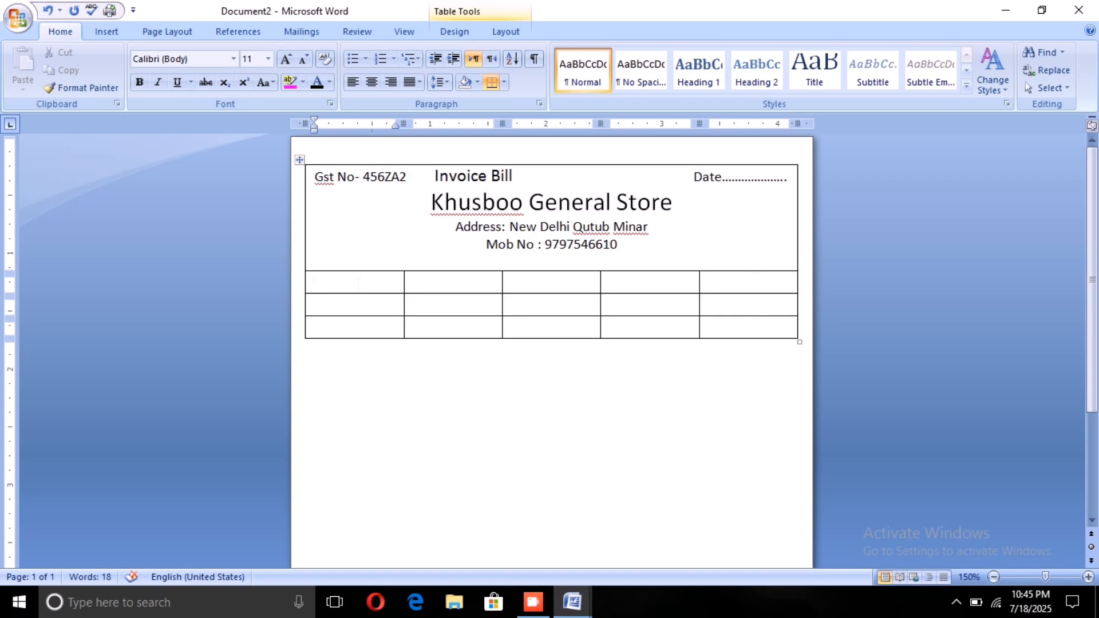
text(S.N)
click(422, 282)
text(Pa)
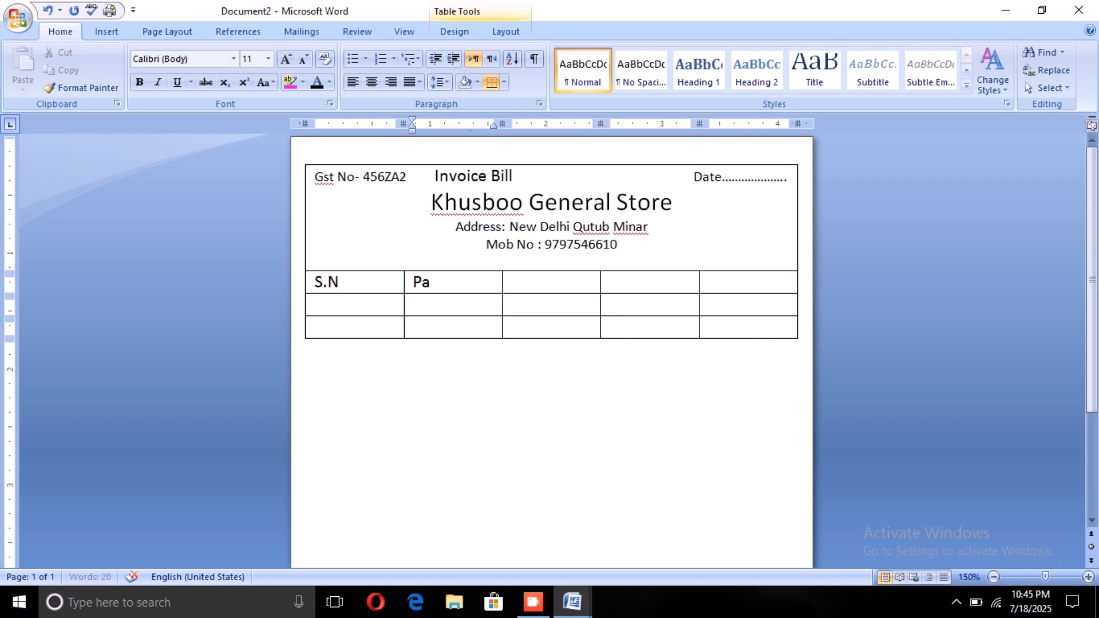
text(rticulars)
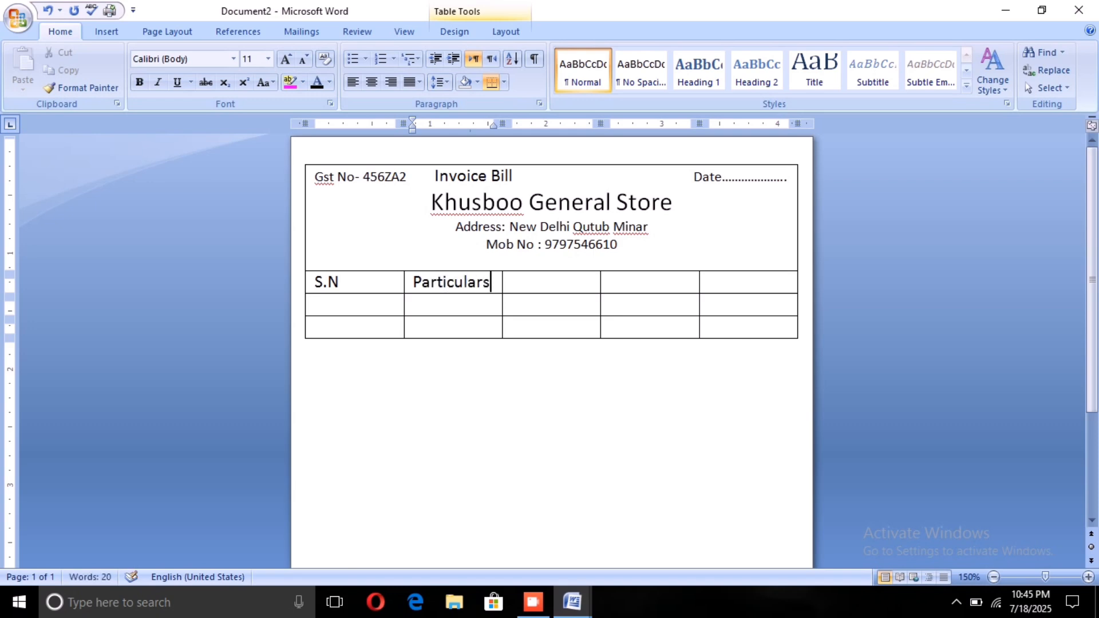
Step: Enter the column headings "Qty", "Rate" and "Amount" in the remaining three cells of the heading row
key(Tab)
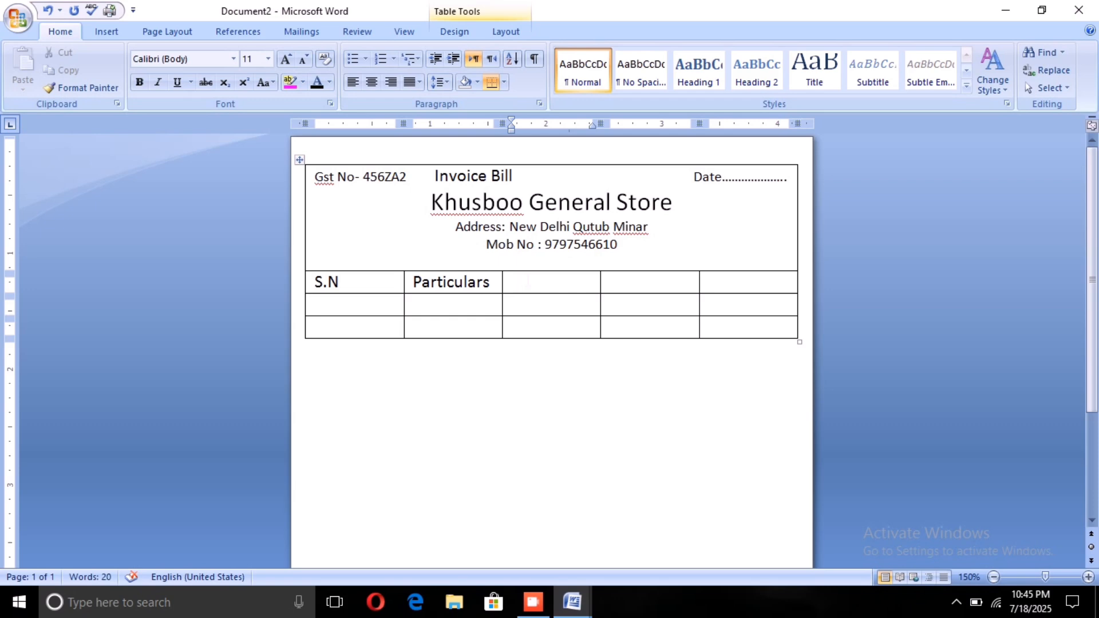
text(q)
key(BackSpace)
text(Qty)
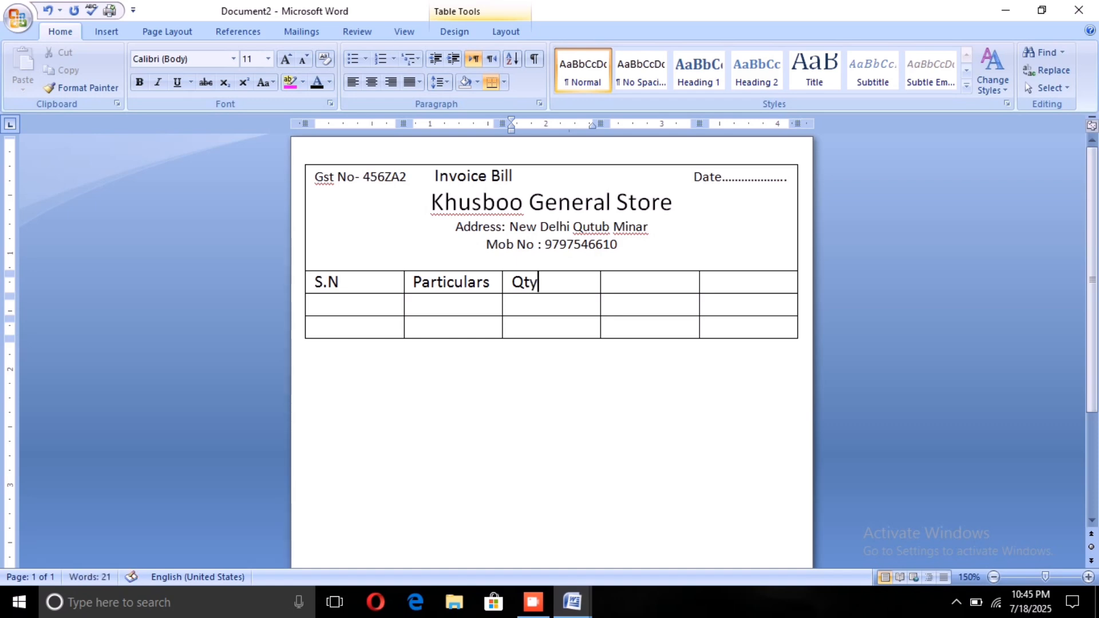
key(Tab)
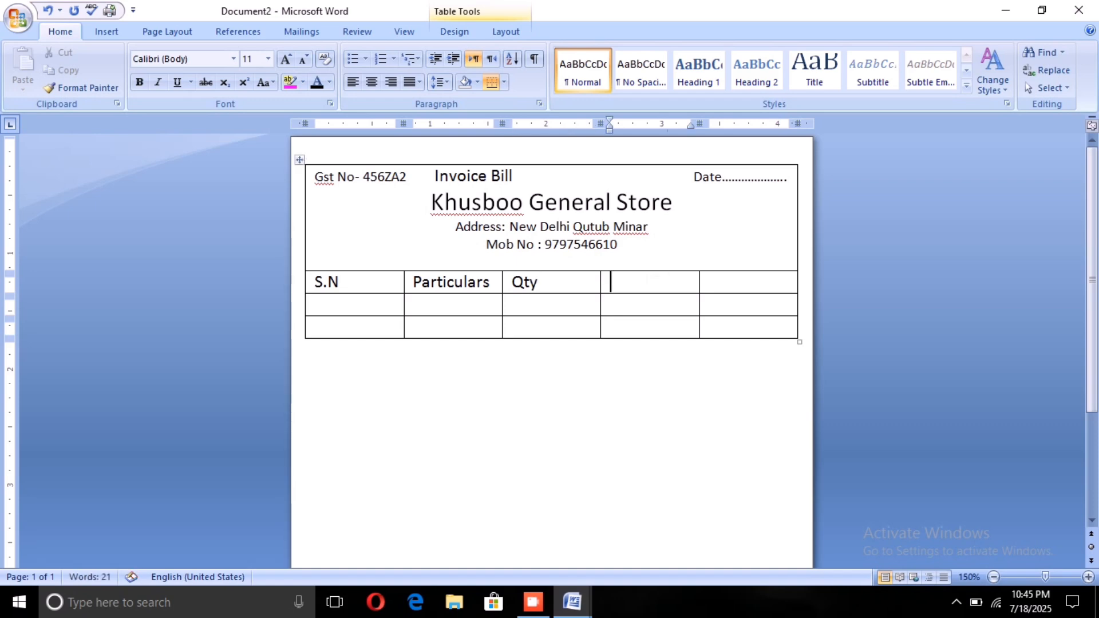
text(Rate)
key(Tab)
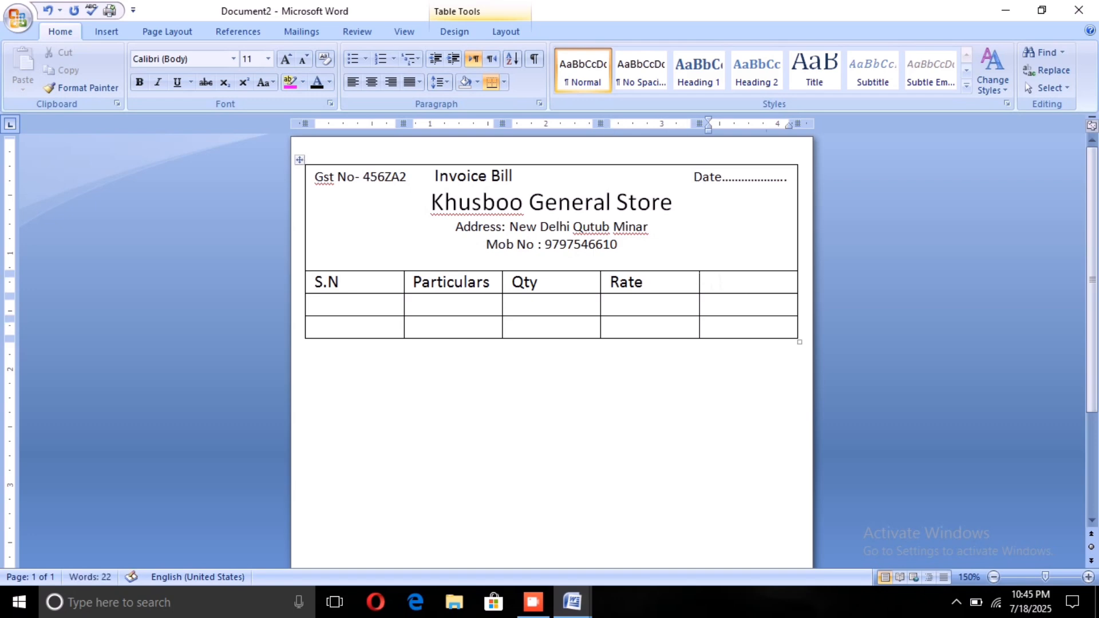
text(Amount)
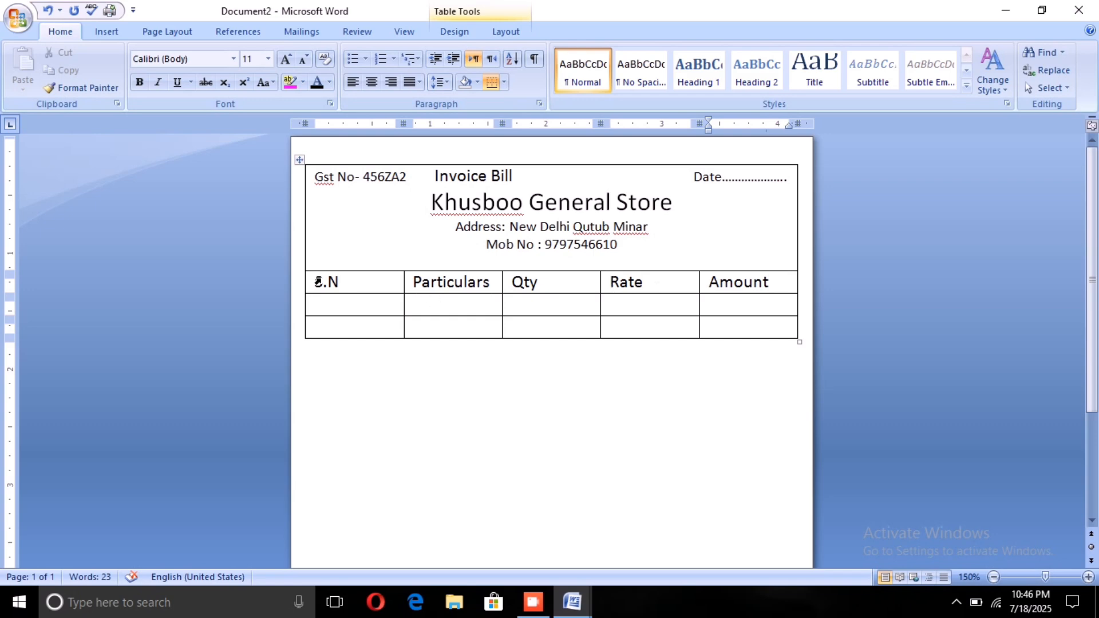
Step: Centre the five column headings S.N, Particulars, Qty, Rate and Amount in their cells
drag(318, 281, 342, 286)
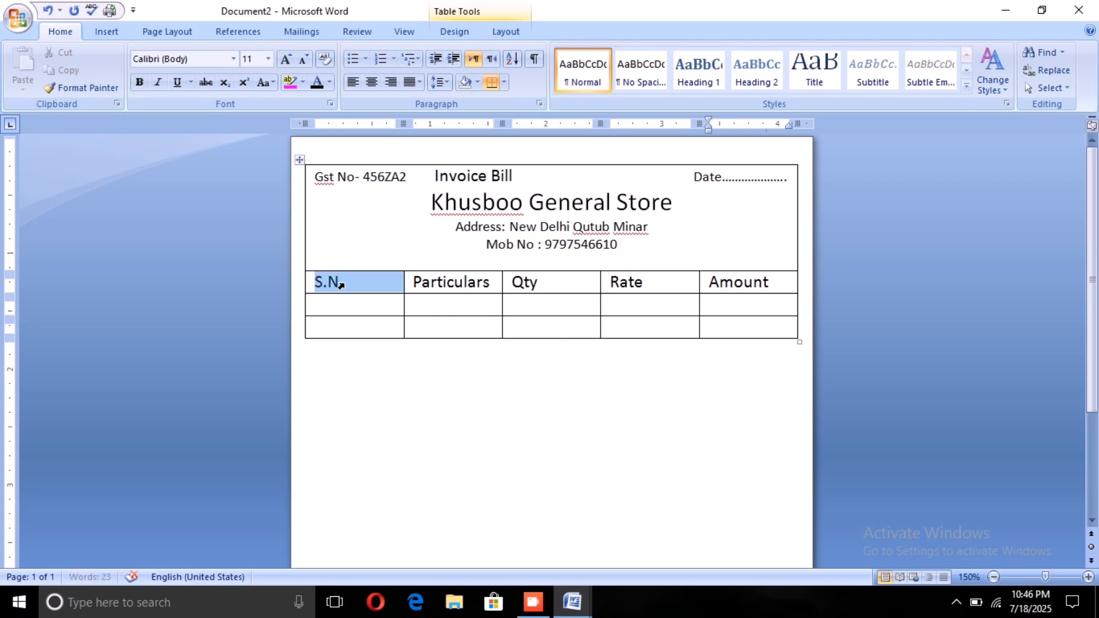
click(366, 82)
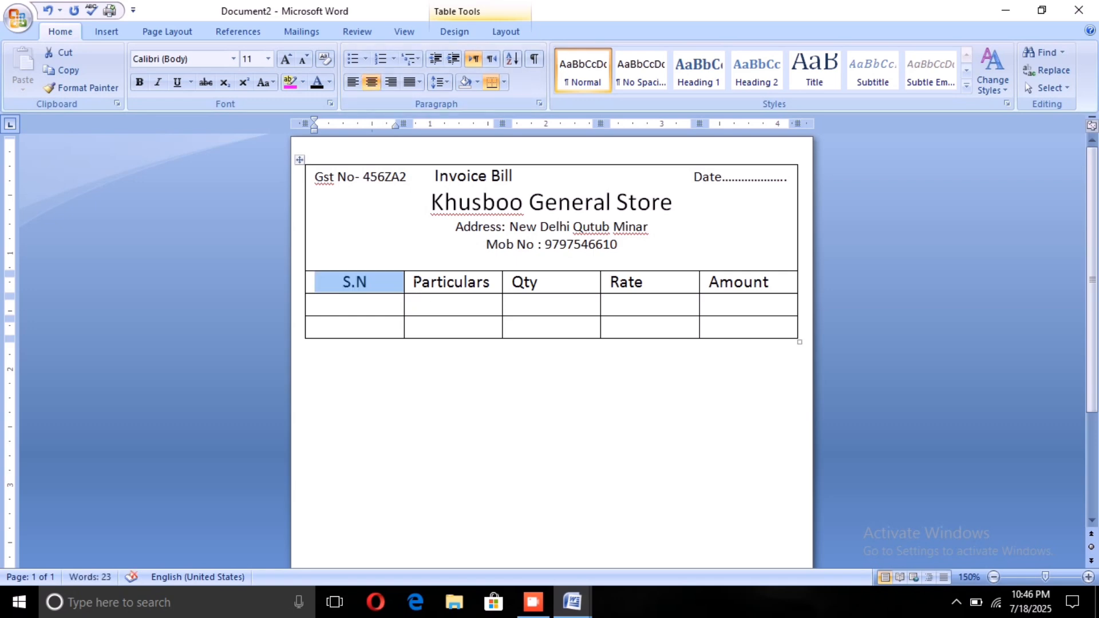
drag(413, 282, 490, 283)
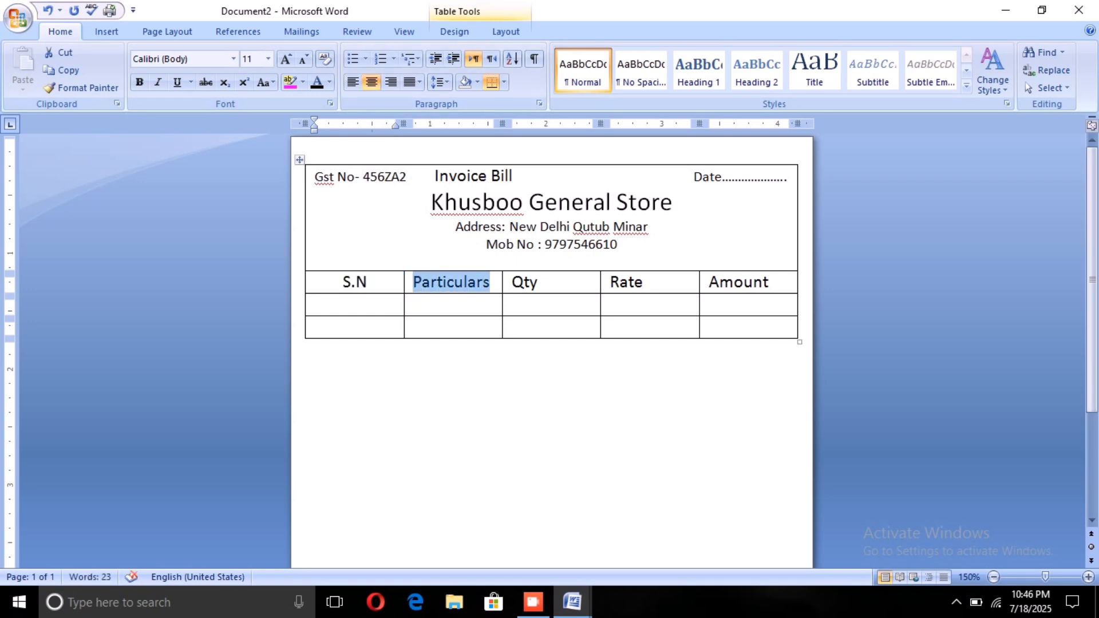
click(372, 82)
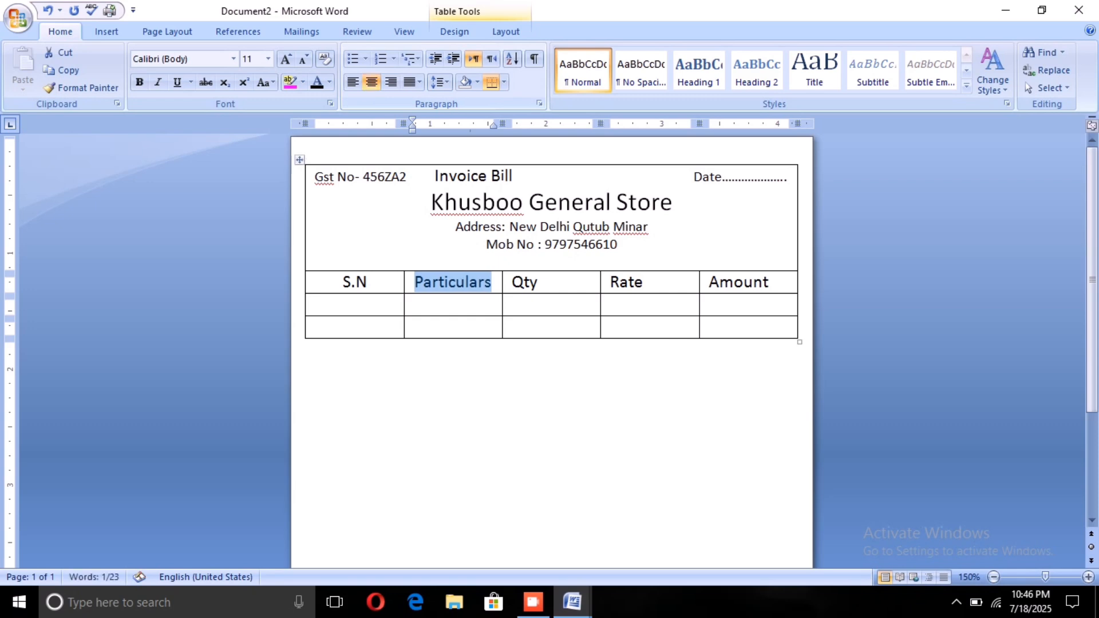
click(505, 282)
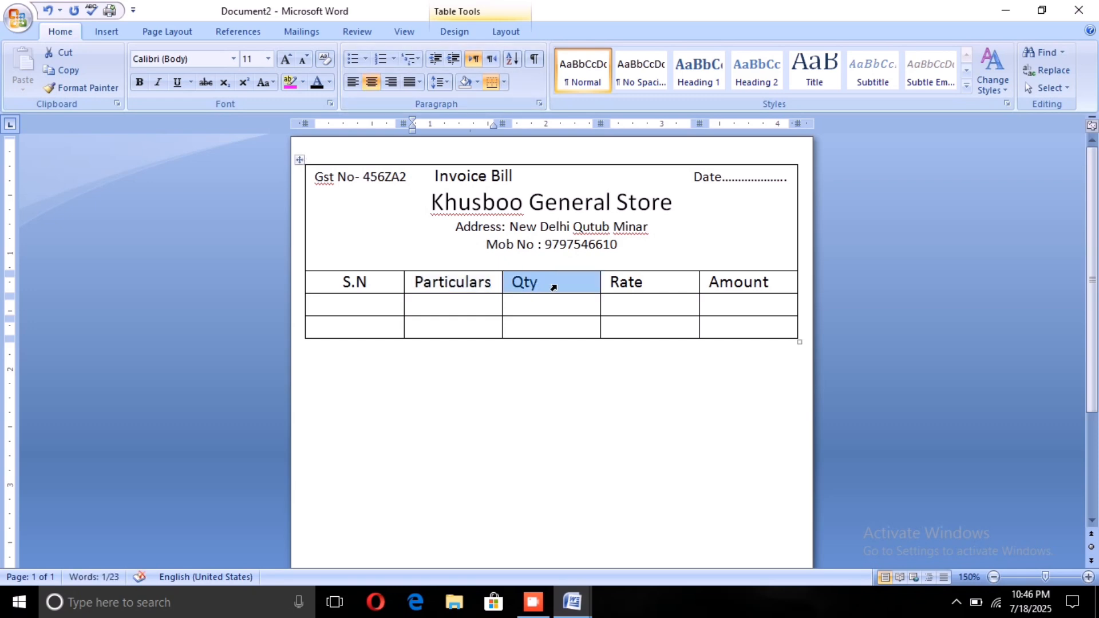
click(372, 82)
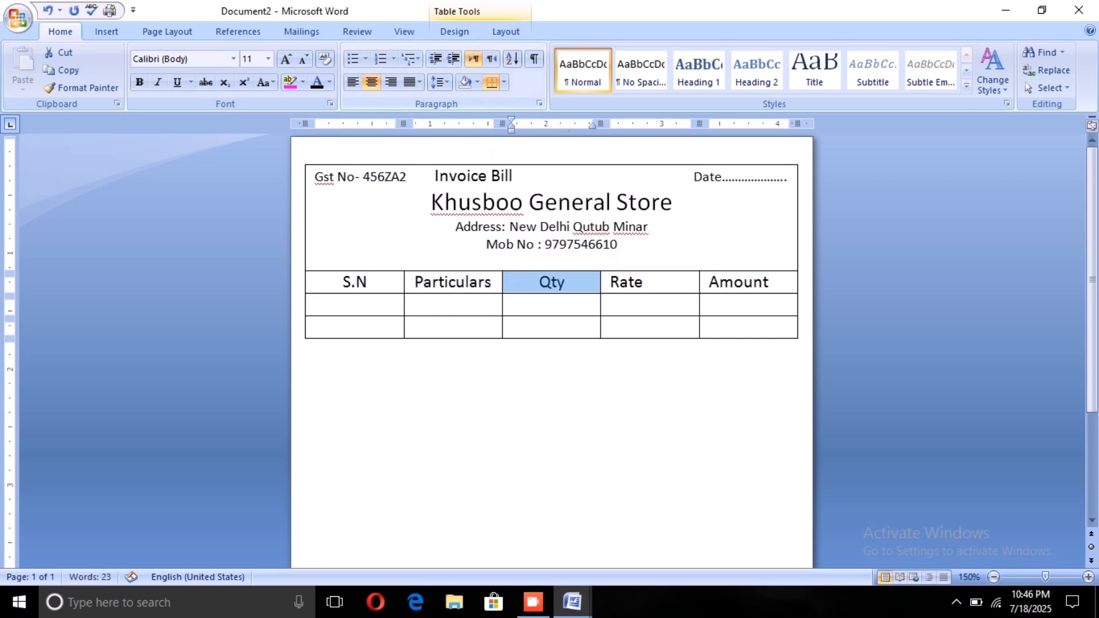
click(612, 285)
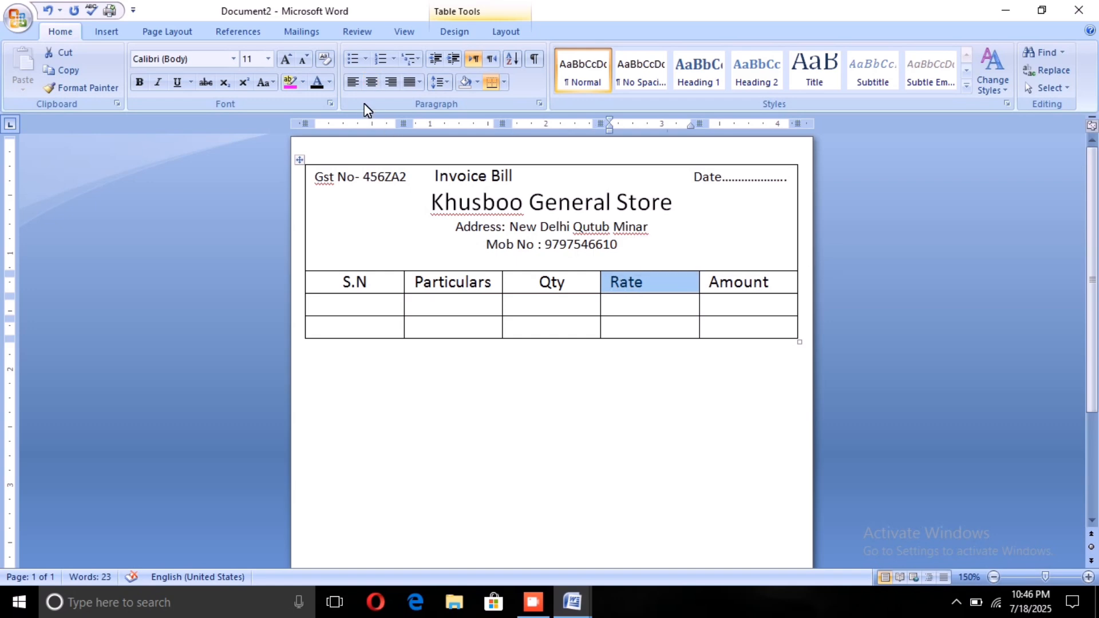
click(372, 82)
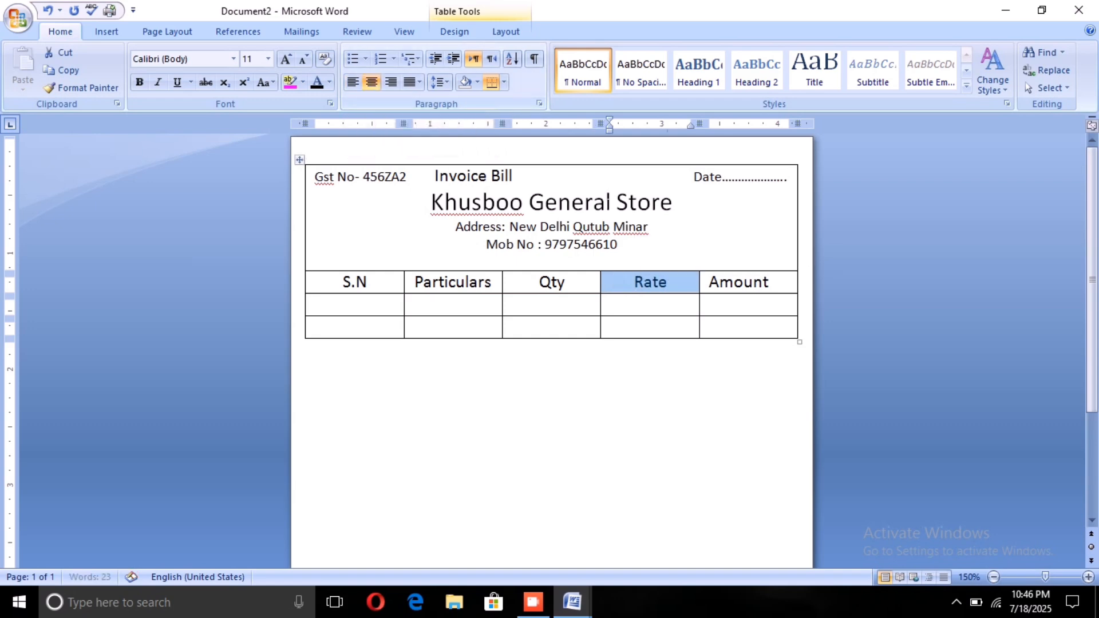
click(709, 284)
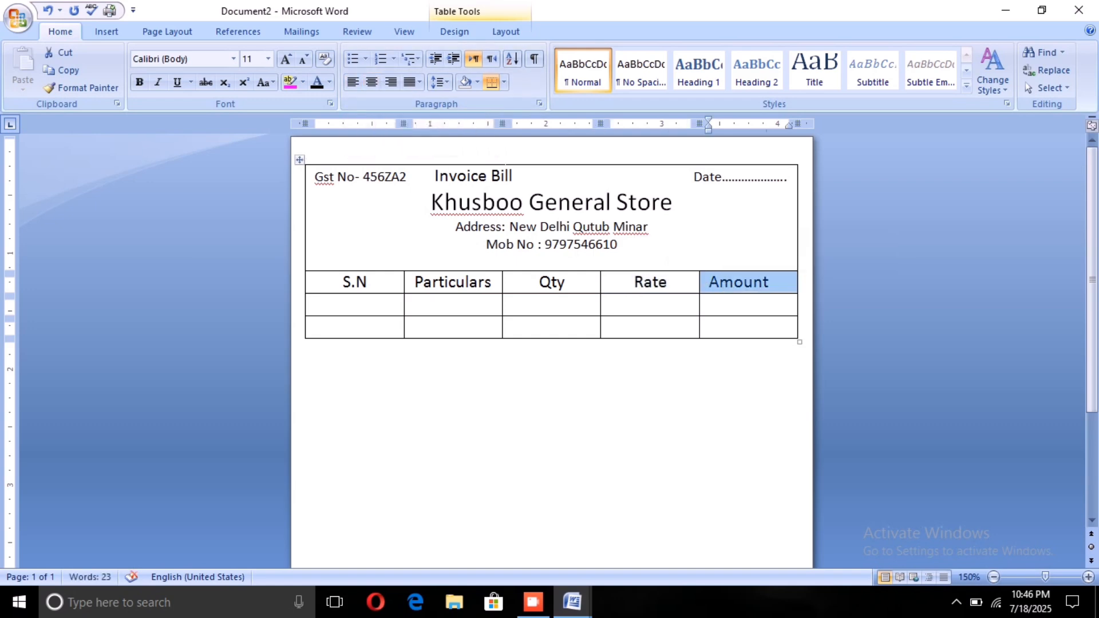
click(362, 84)
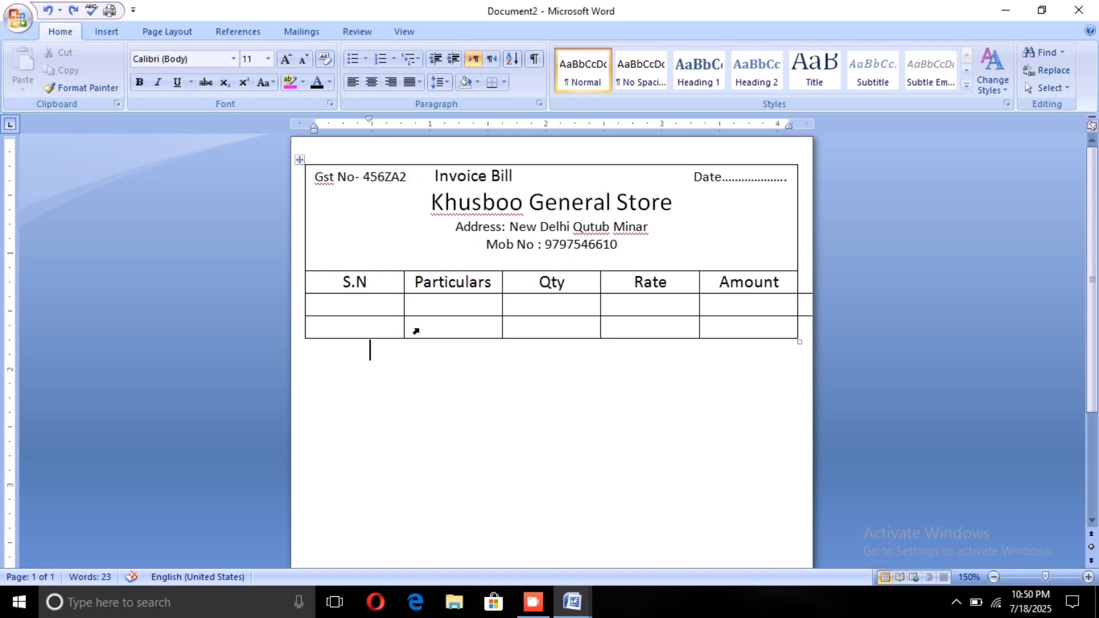
Step: Add a new empty row at the end of the table
key(Up)
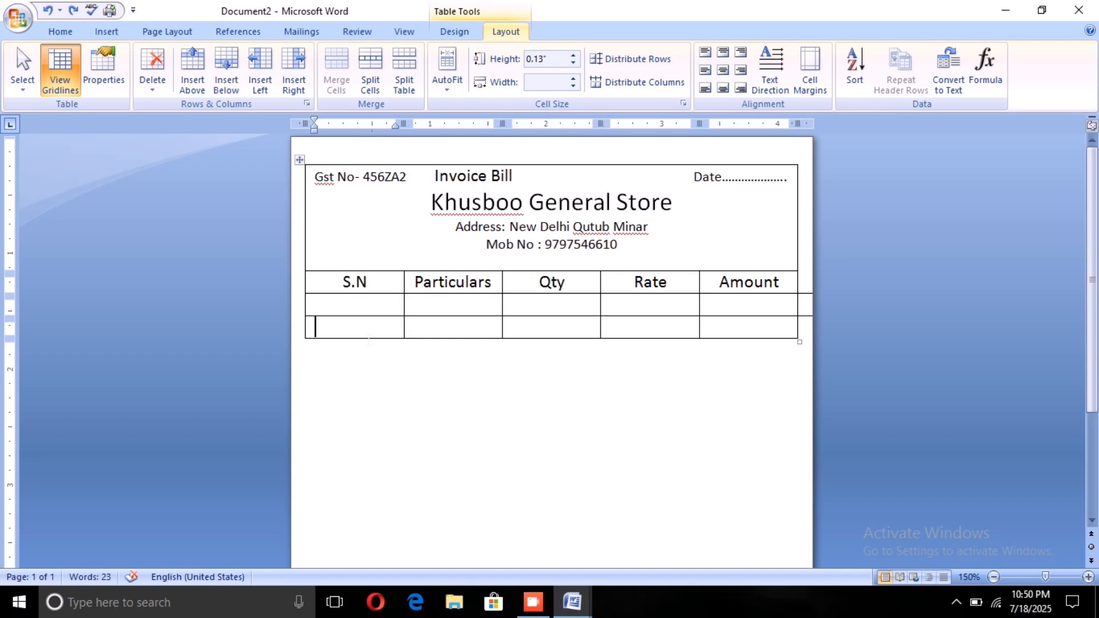
key(Tab)
key(Tab)
key(Tab)
key(Tab)
key(Tab)
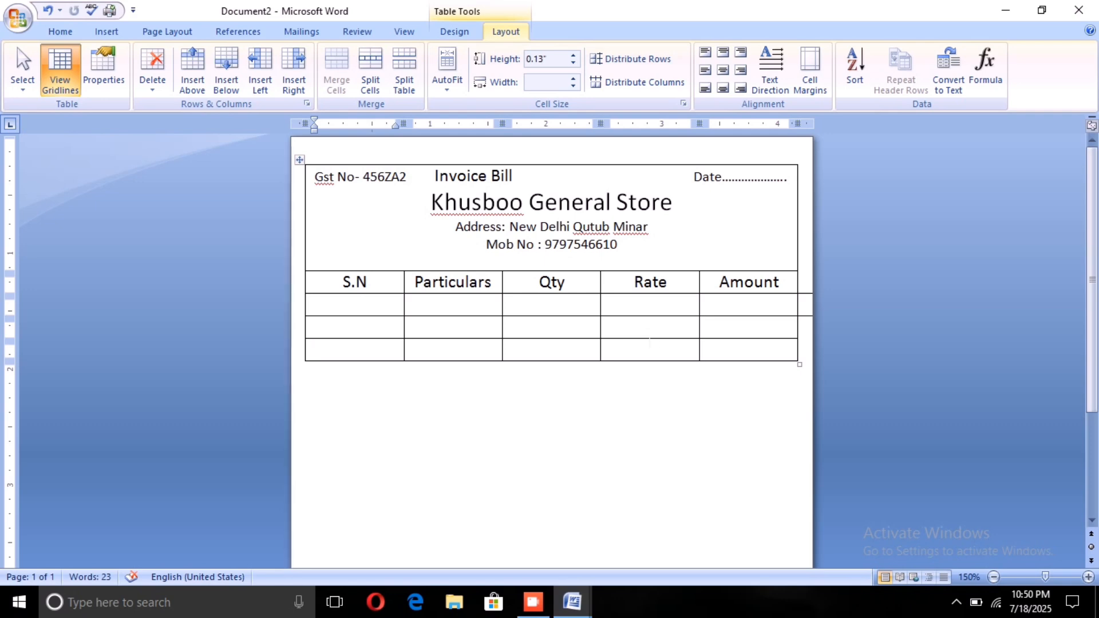
Step: Enter "Total" and "Discount" in the Rate column of the last two table rows
click(610, 326)
text(To)
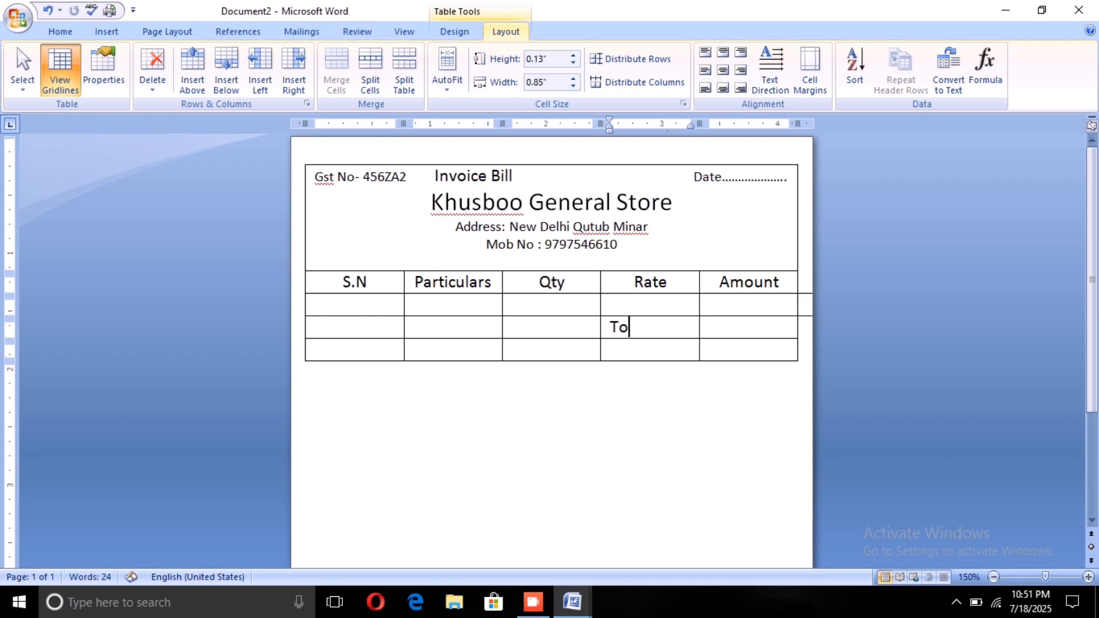
text(tal)
key(Down)
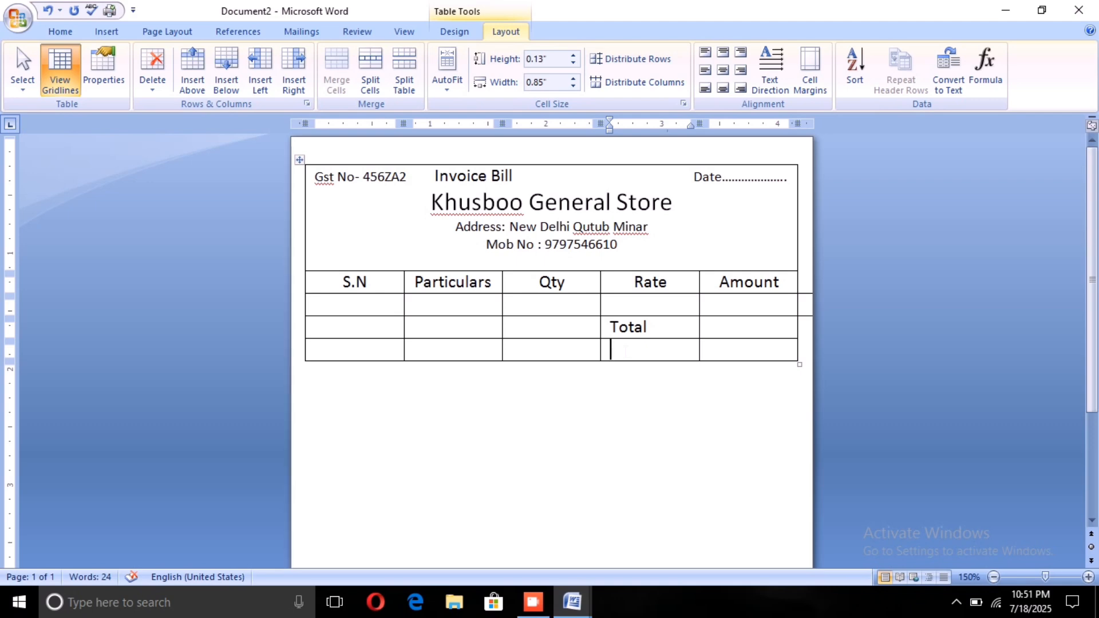
text(Discoum)
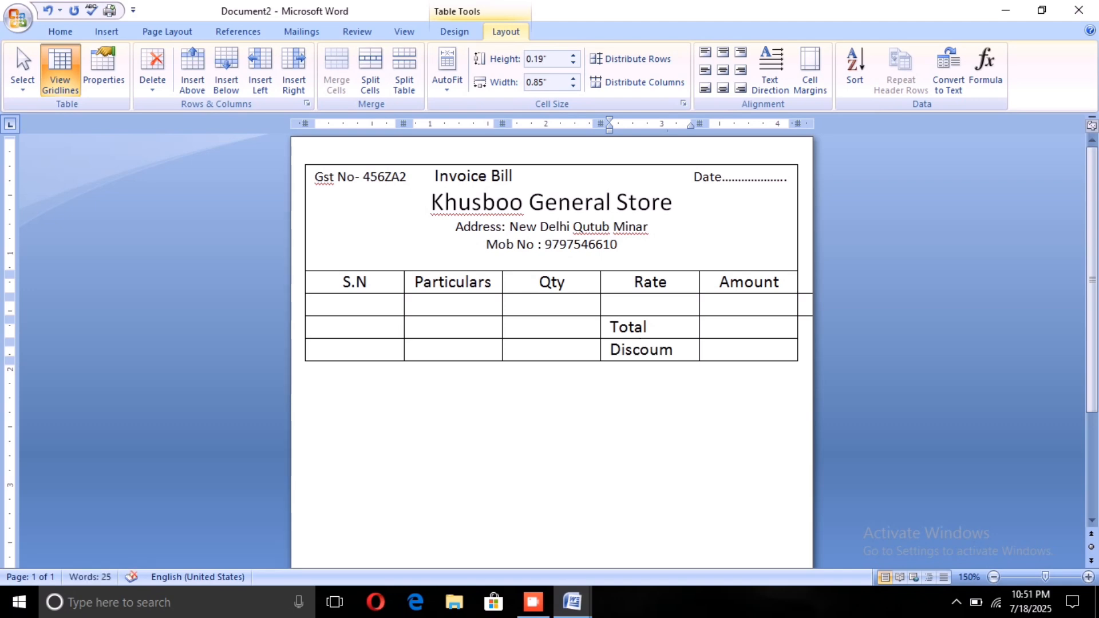
text(=)
key(BackSpace)
key(BackSpace)
text(nt)
Step: Add a row below the Discount row and enter "GST" in its Rate column
key(Tab)
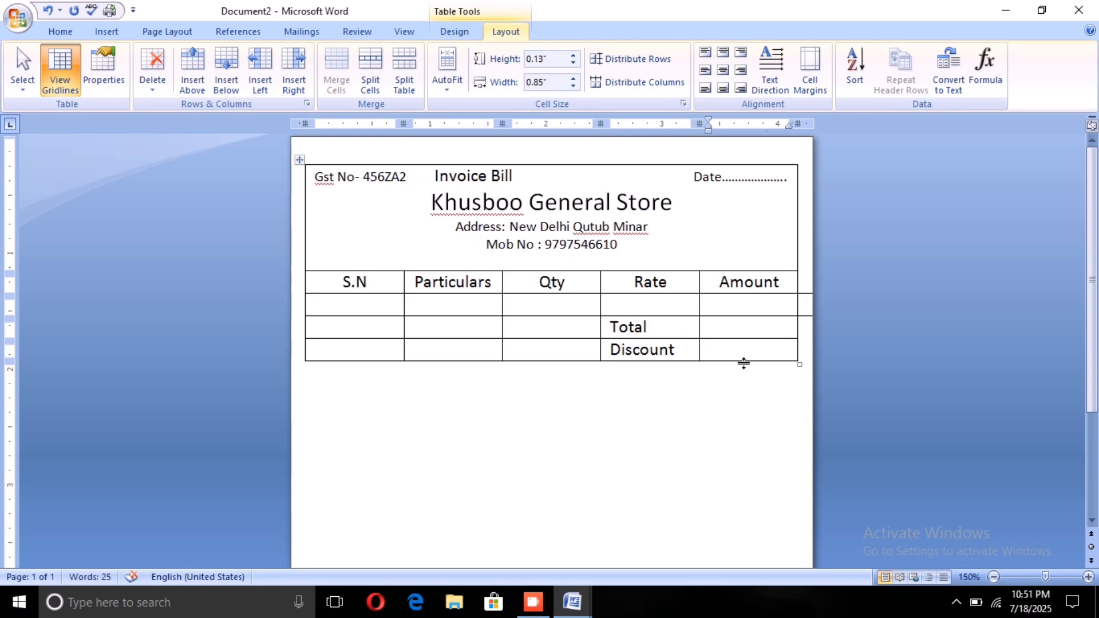
key(Tab)
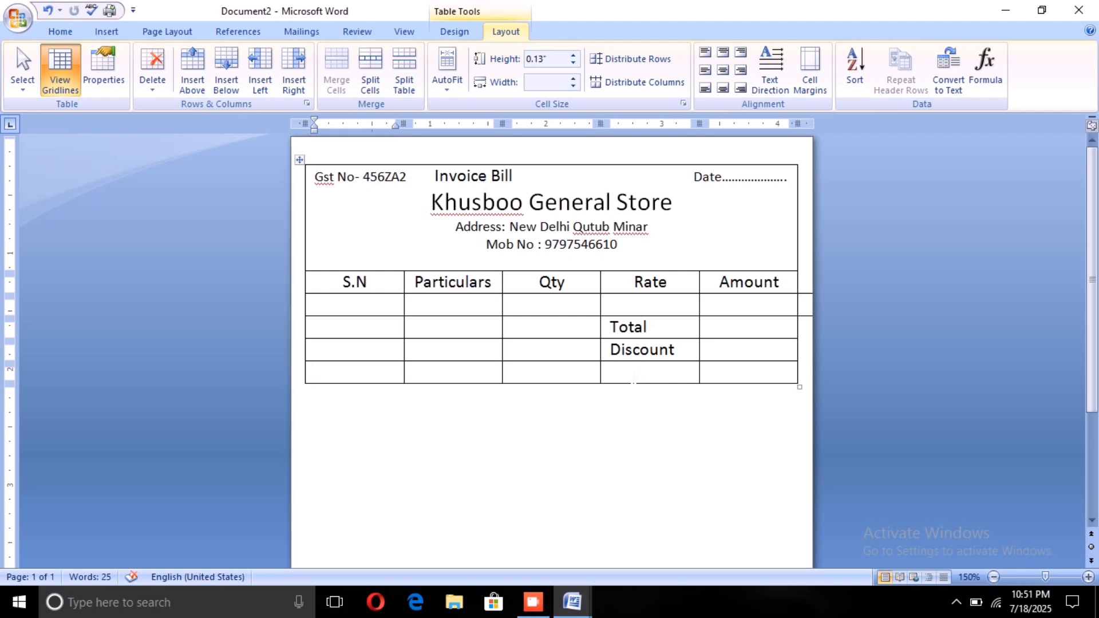
click(638, 370)
text(GST)
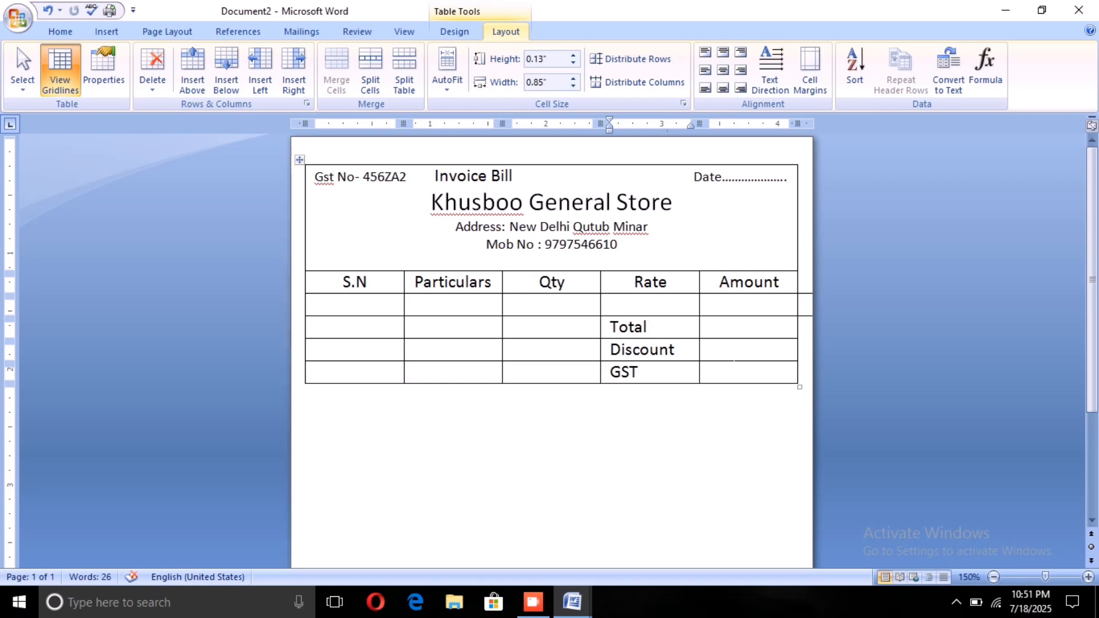
Step: Add a row below the GST row and enter "S. Total" in its Rate column
click(730, 371)
key(Tab)
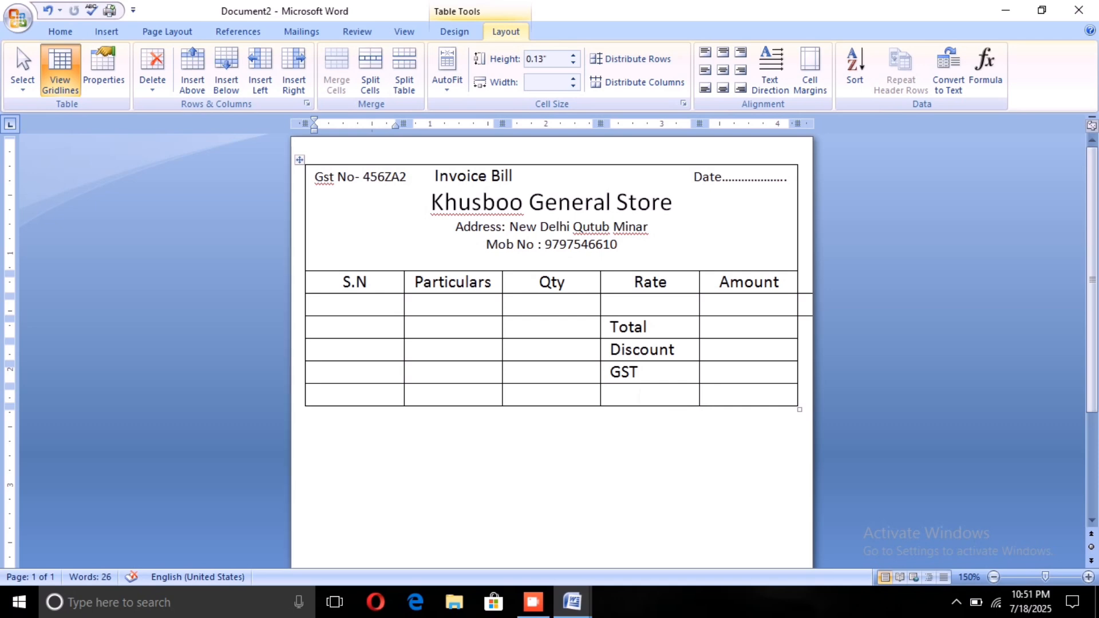
click(639, 395)
text(S)
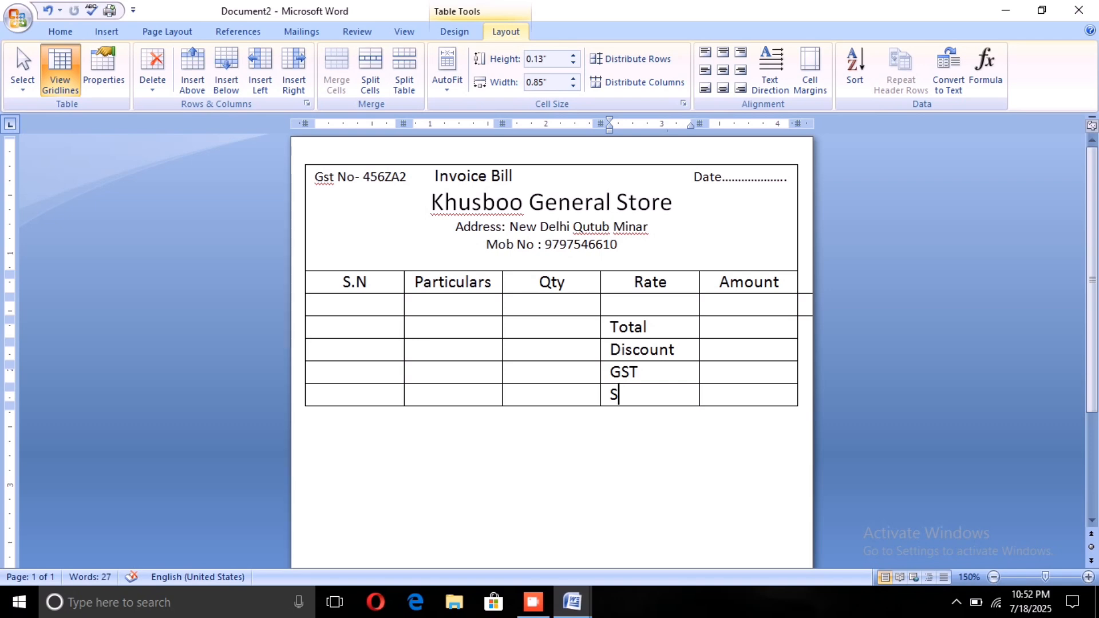
text(. Total)
Step: Merge the five cells below Qty into one cell, and likewise the five cells below Particulars
drag(511, 303, 565, 390)
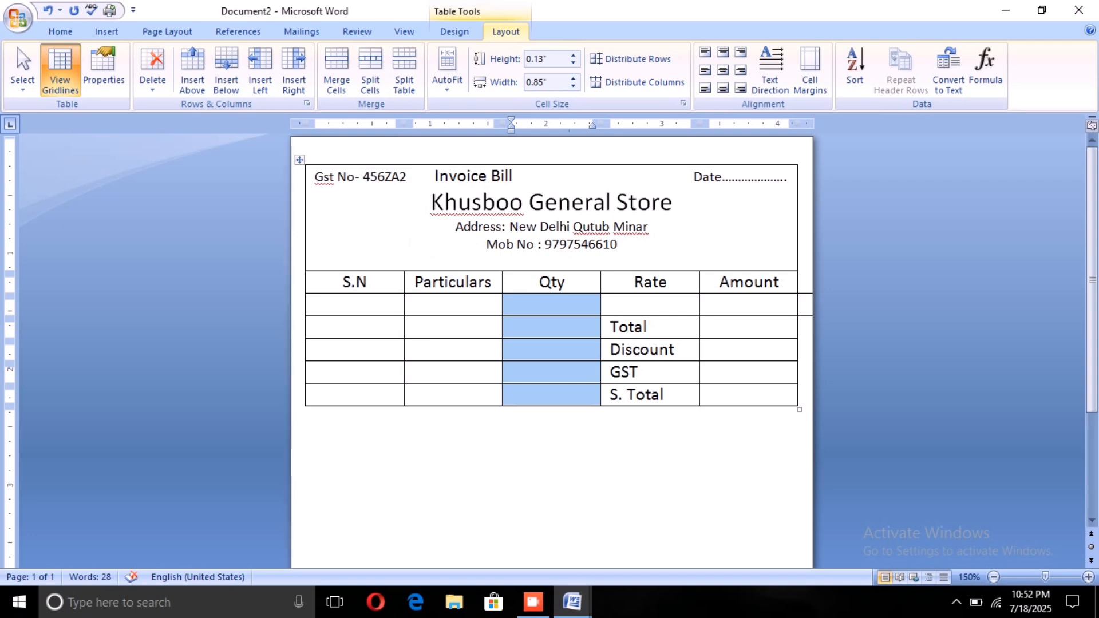
click(332, 75)
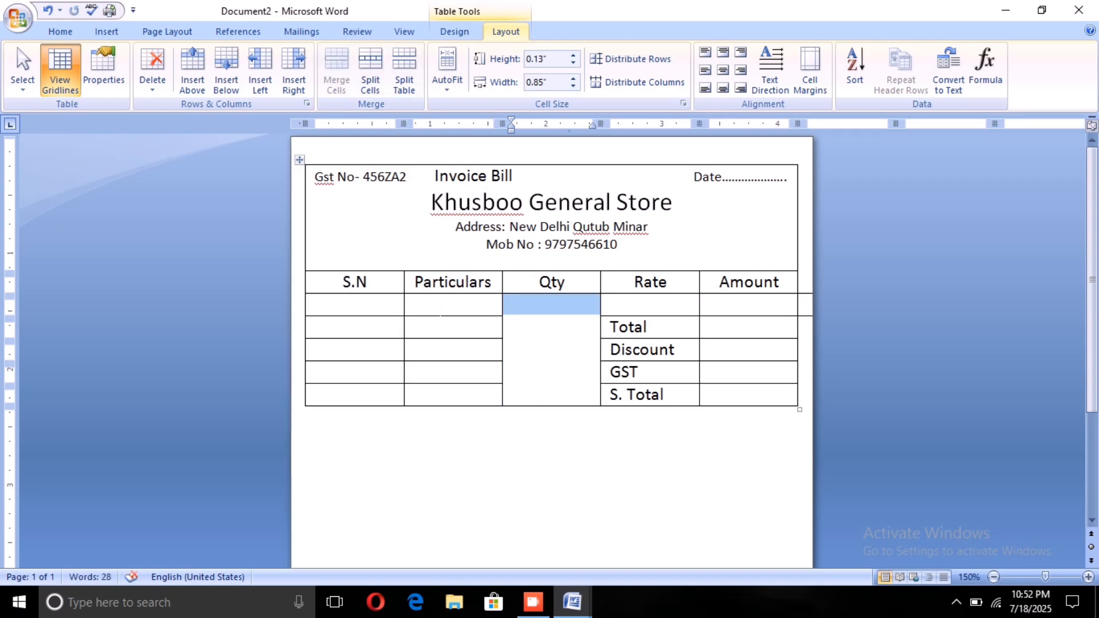
drag(439, 307, 474, 388)
click(329, 83)
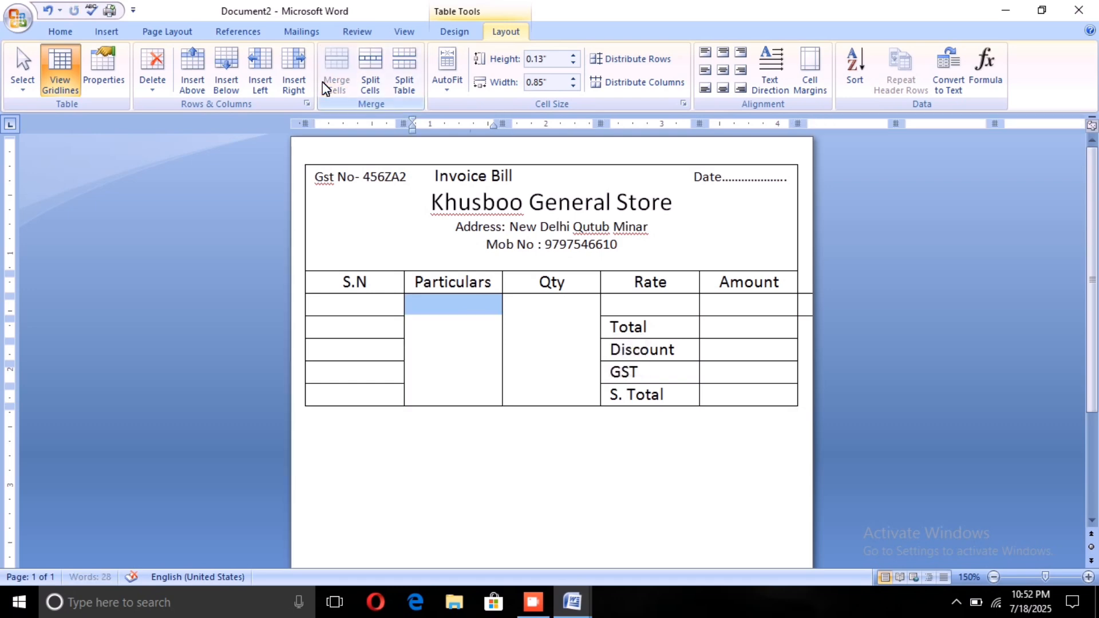
drag(338, 294, 334, 298)
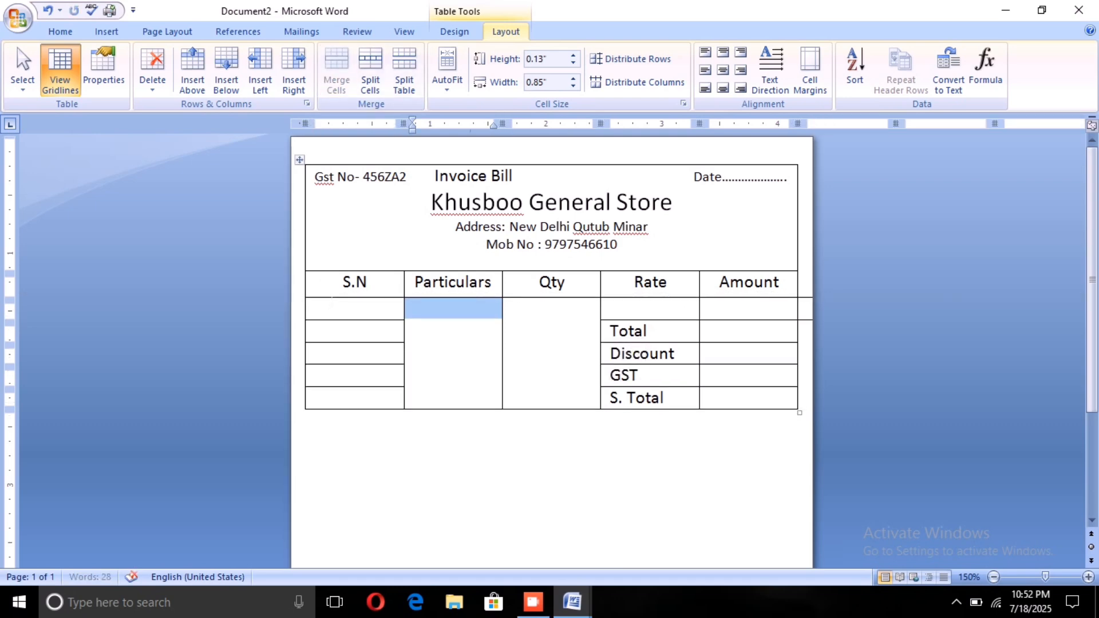
click(343, 282)
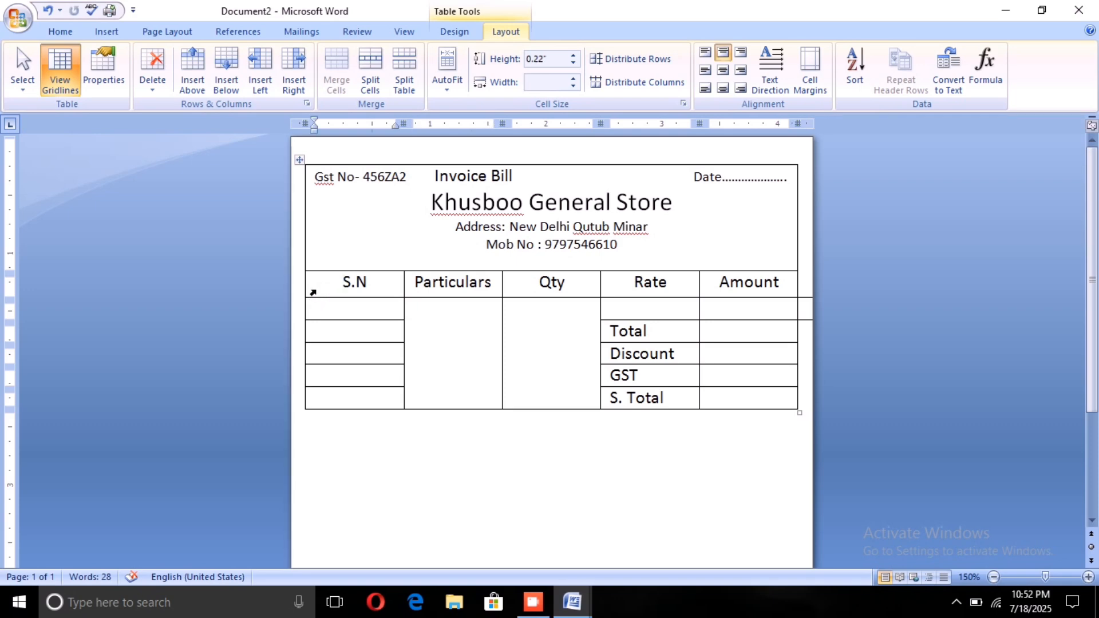
key(ctrl+z)
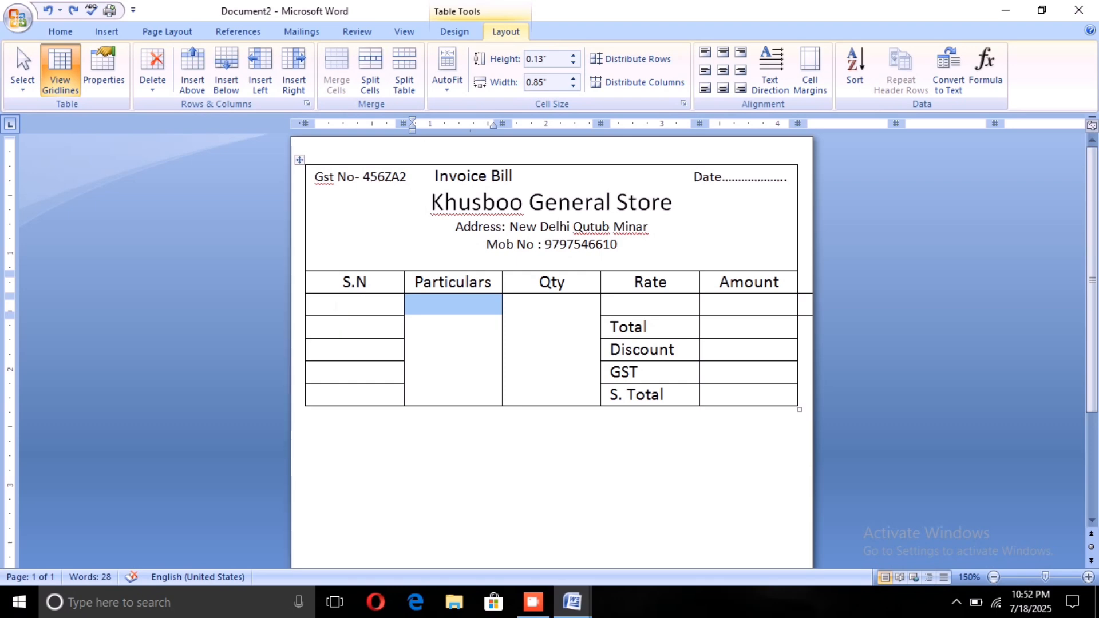
Step: Merge the five cells below S.N into one and add a new row below the S. Total row
drag(320, 305, 367, 388)
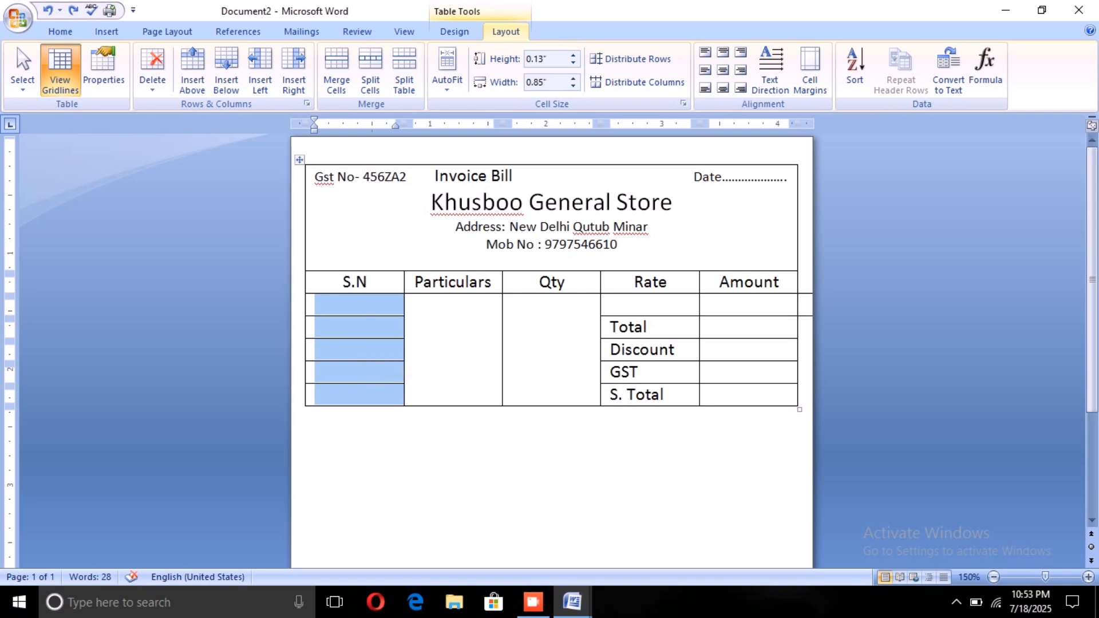
click(332, 79)
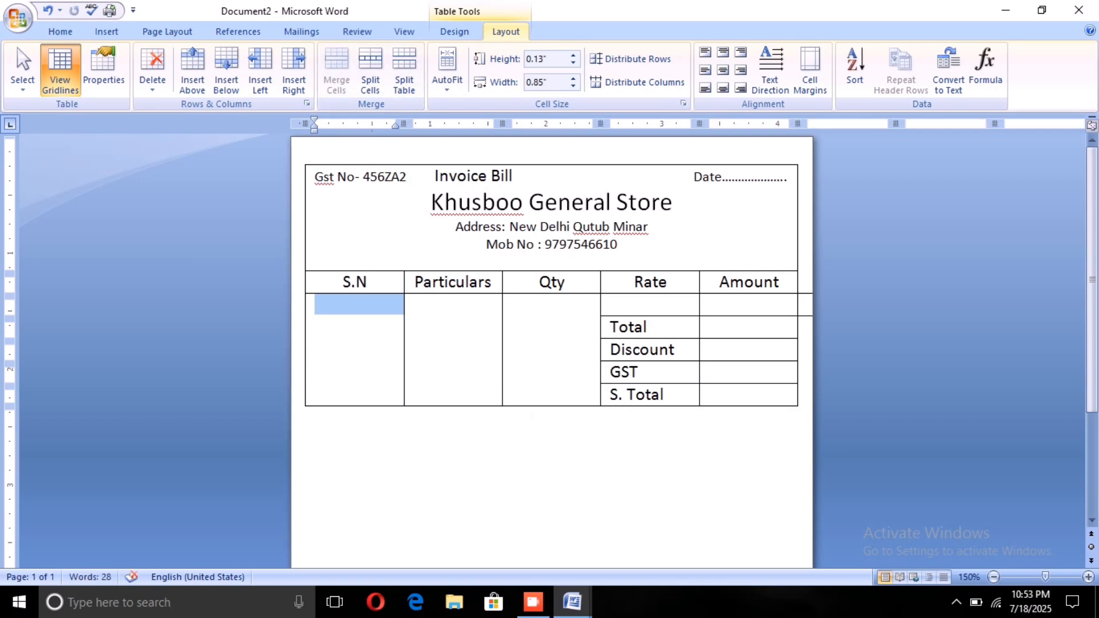
click(724, 397)
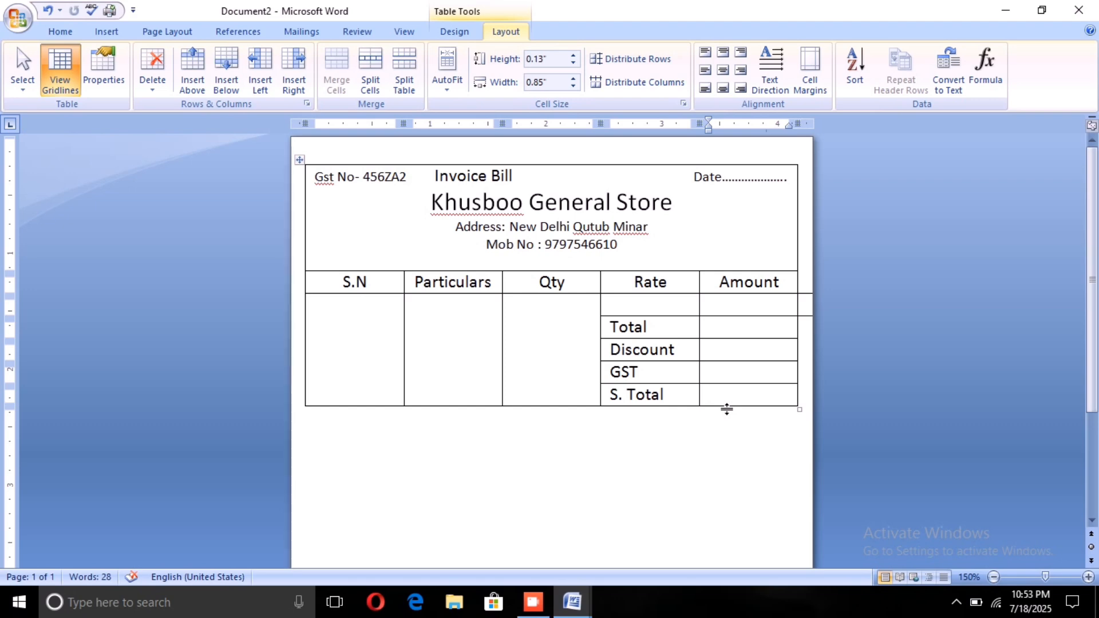
key(Tab)
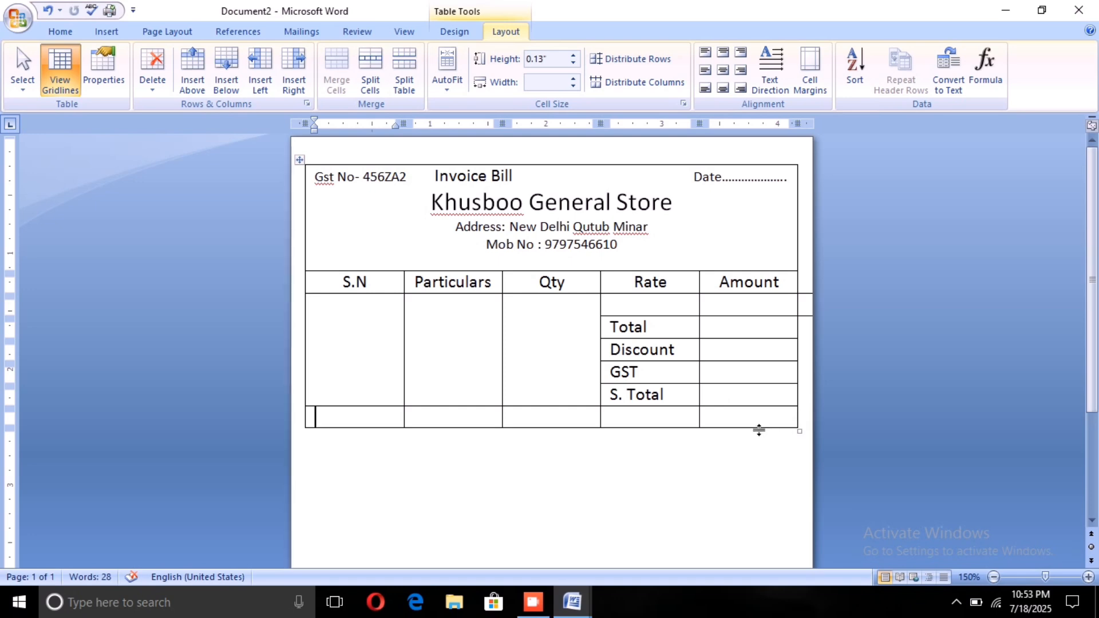
Step: Add another row at the end of the table and merge all cells of the two empty rows into one
click(750, 419)
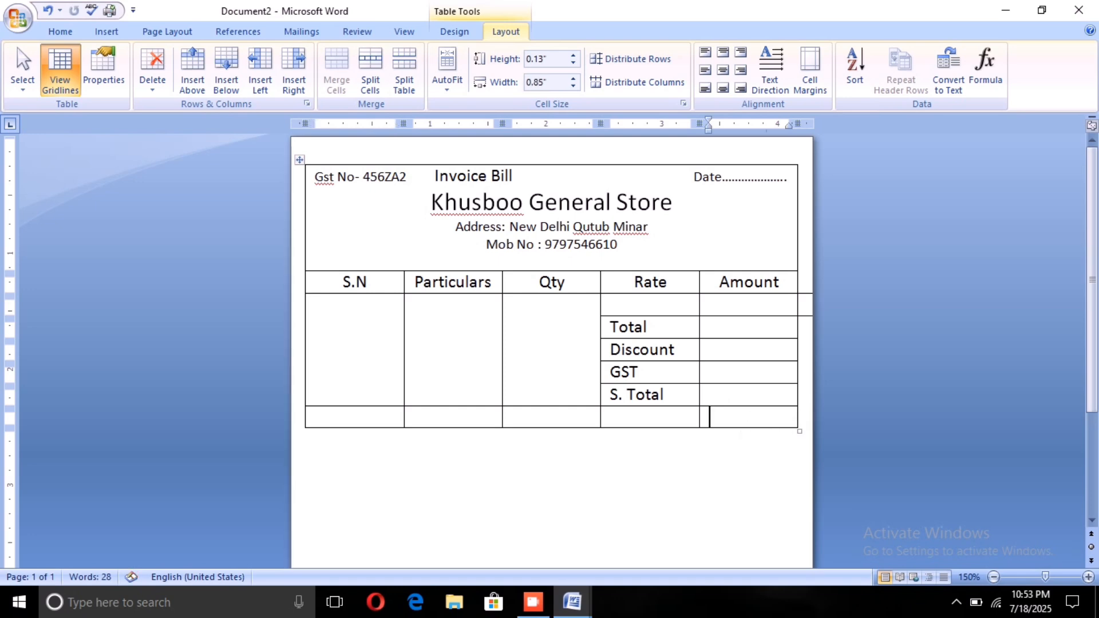
key(Tab)
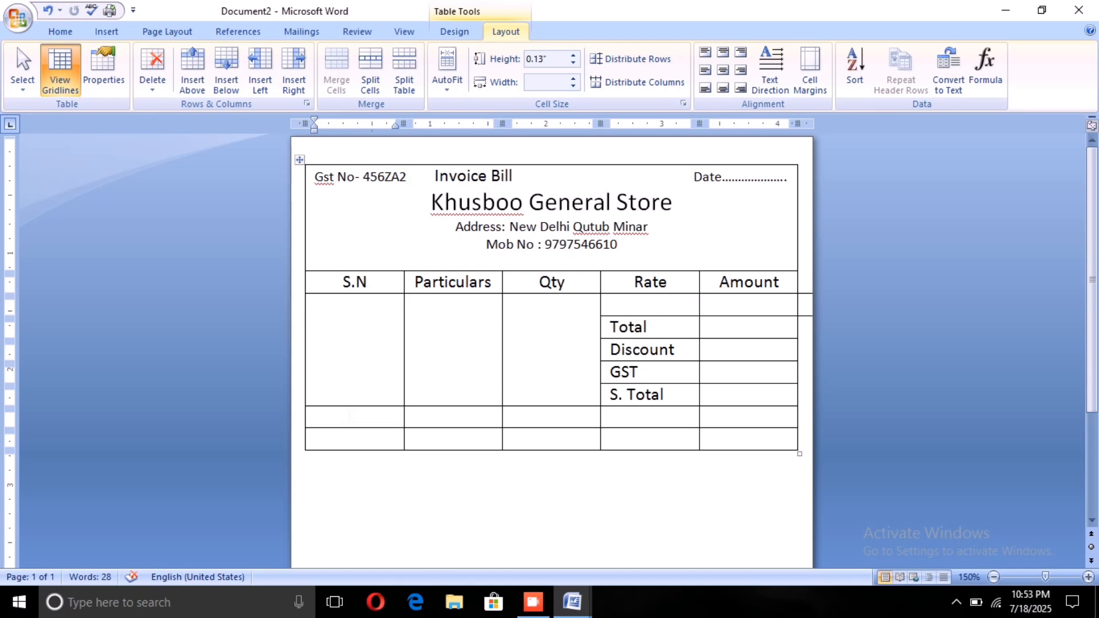
drag(377, 427, 708, 431)
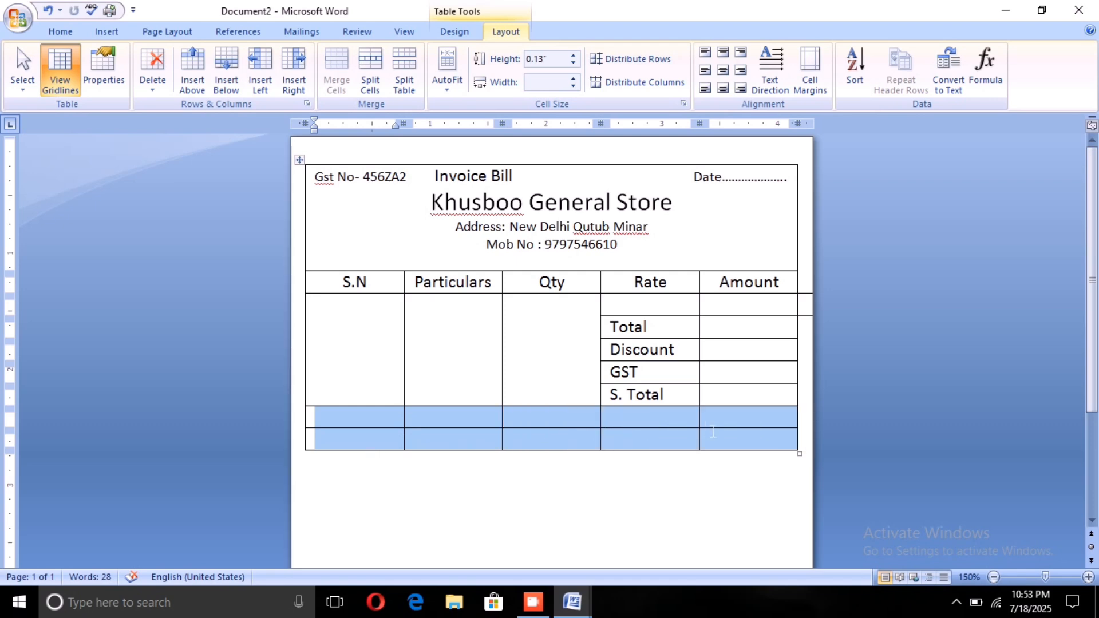
click(334, 82)
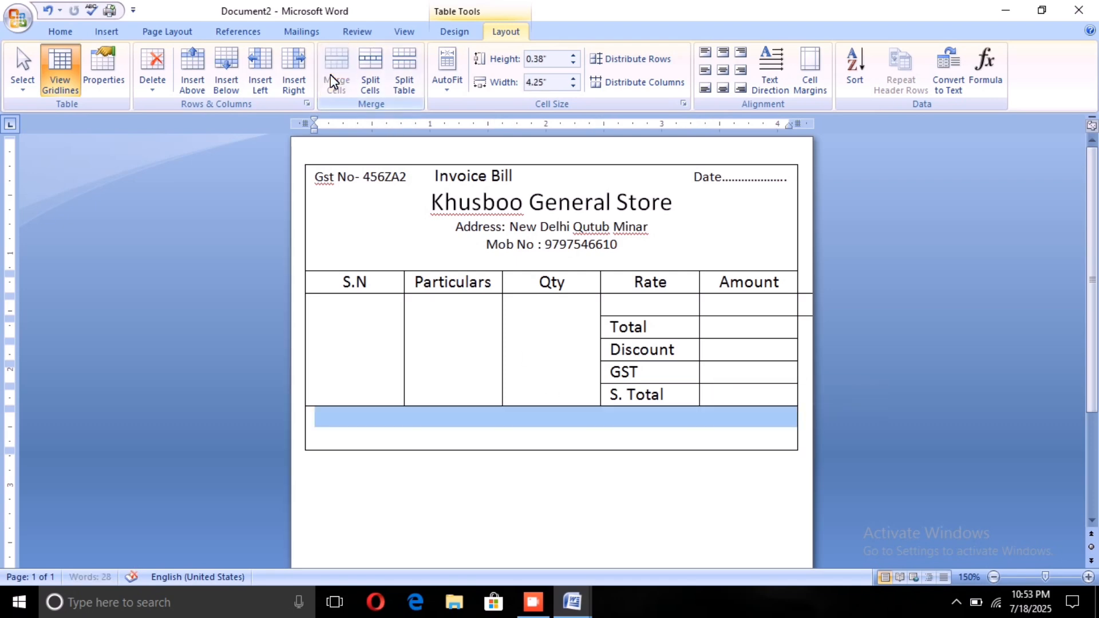
Step: Enter "In Words" in the merged cell below the S. Total row and add a new row beneath it
click(369, 441)
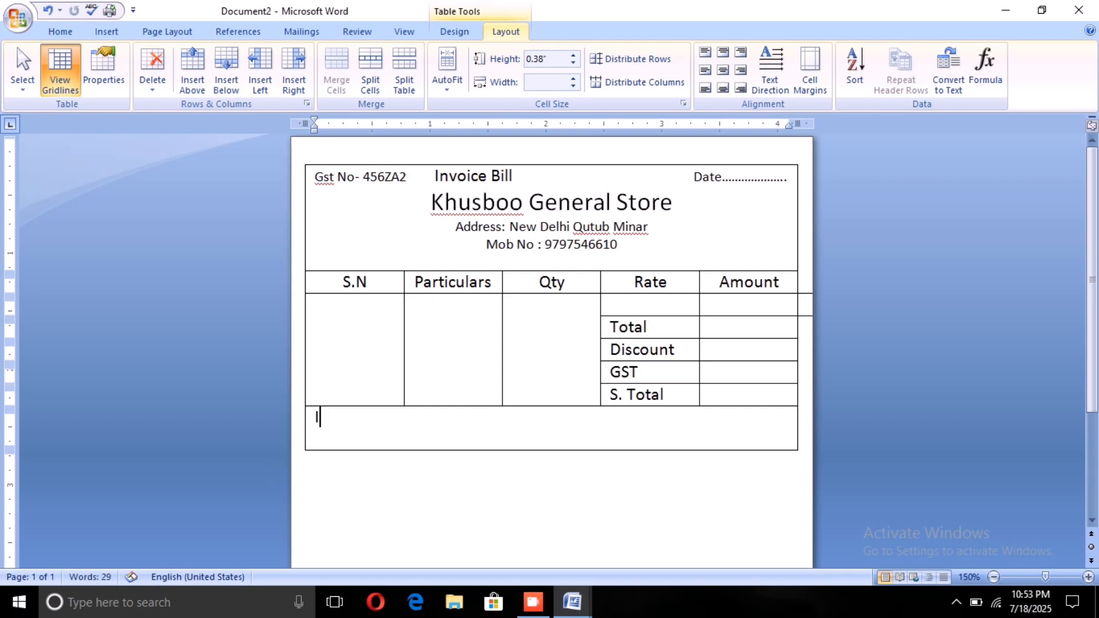
text(In Words)
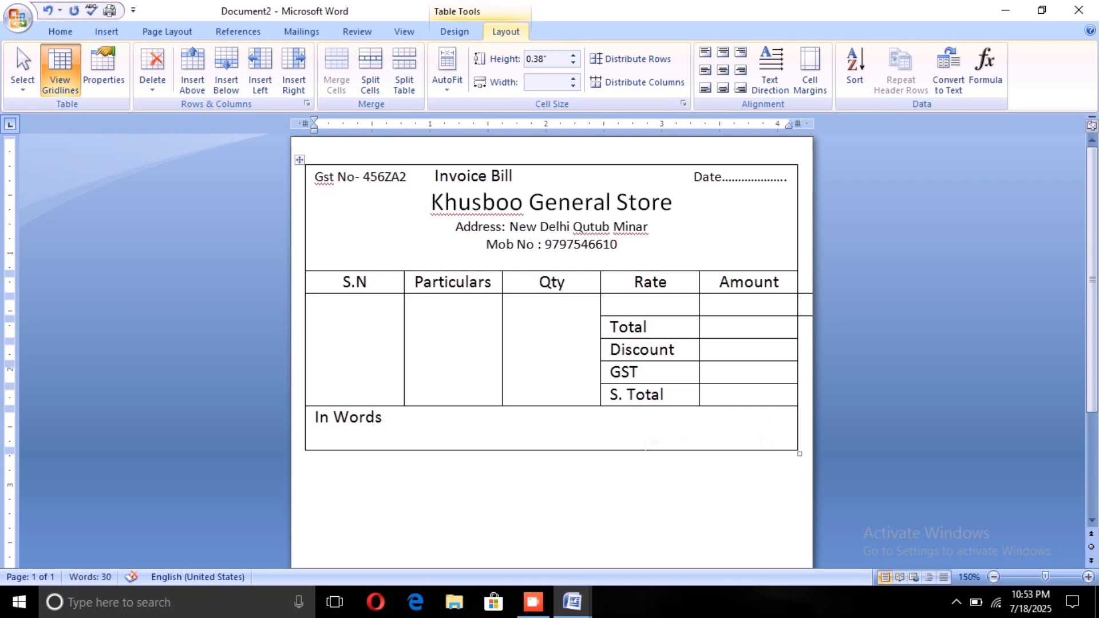
key(Tab)
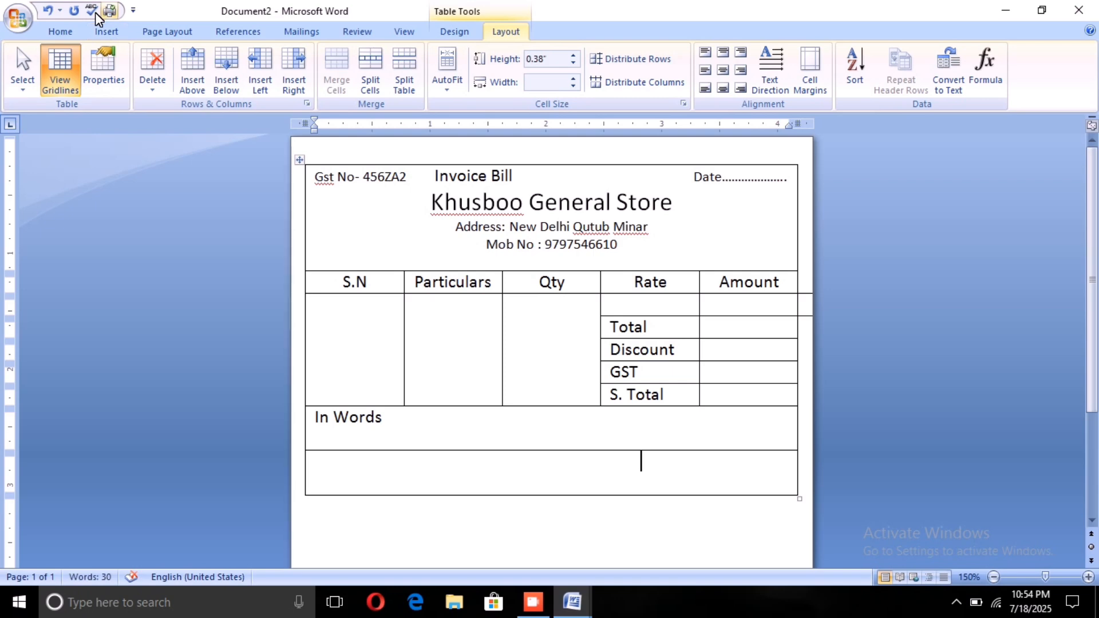
Step: Draw a text box about 0.97" wide and 0.3" high at the right end of the table's last row
click(100, 26)
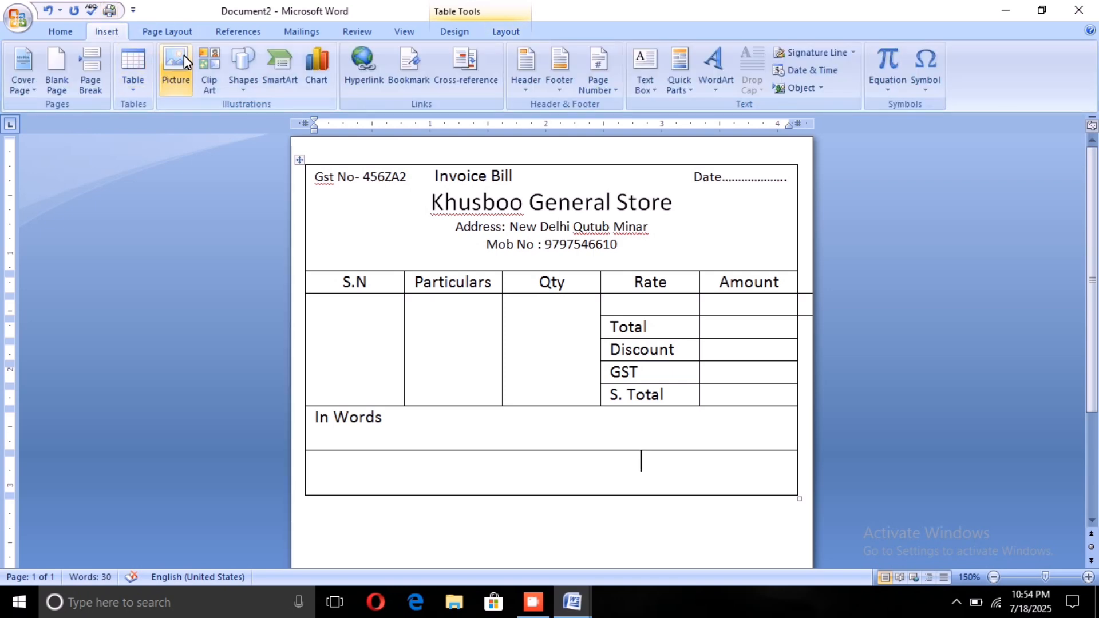
click(232, 66)
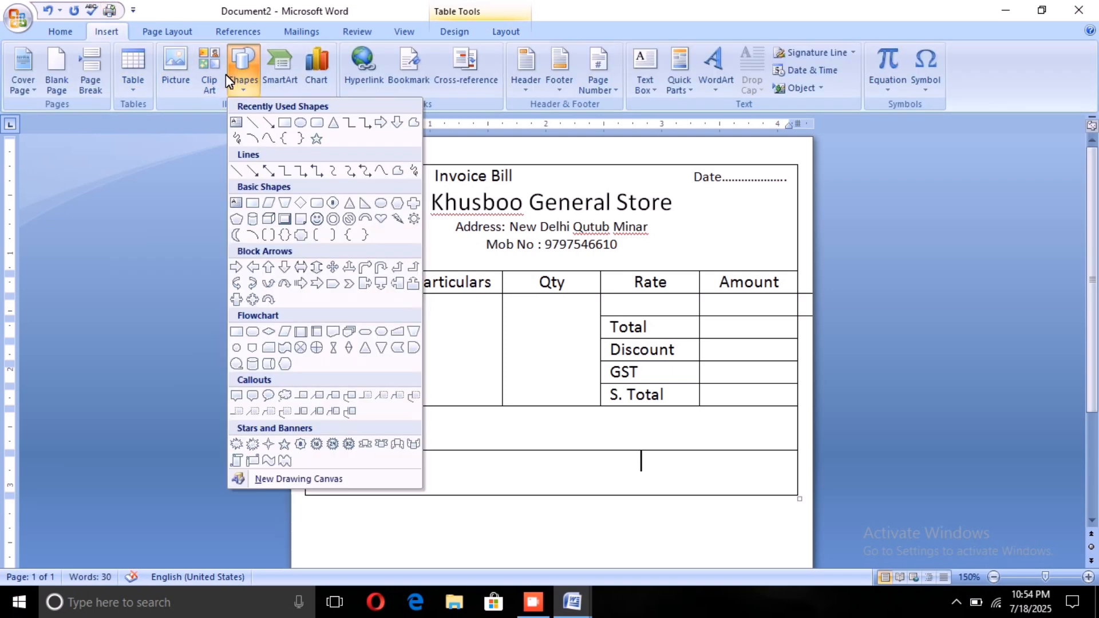
click(235, 122)
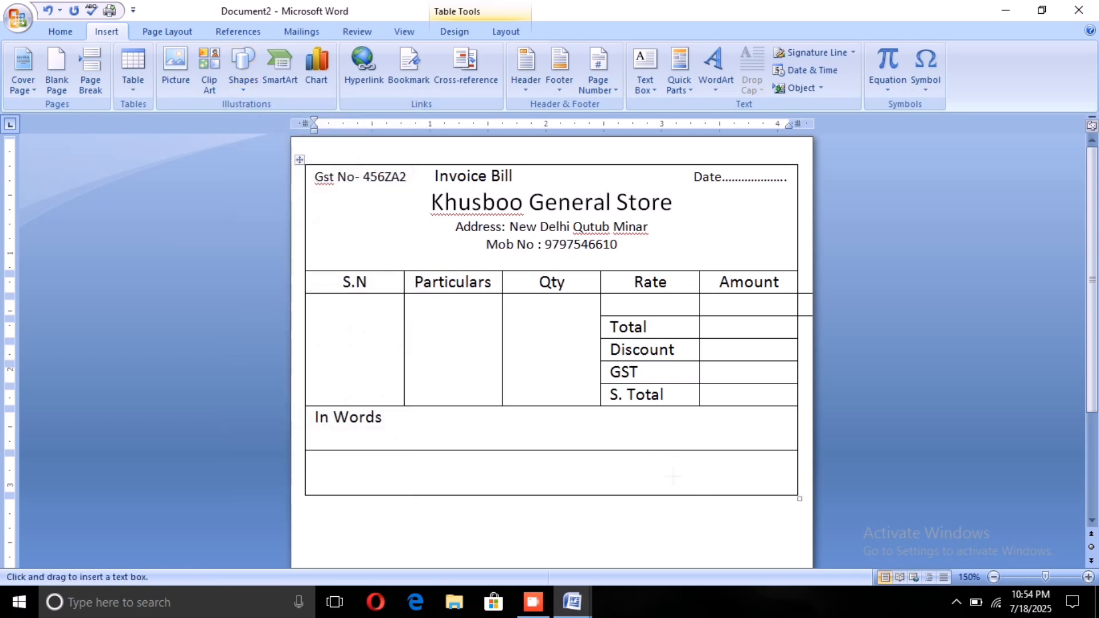
drag(670, 464, 783, 490)
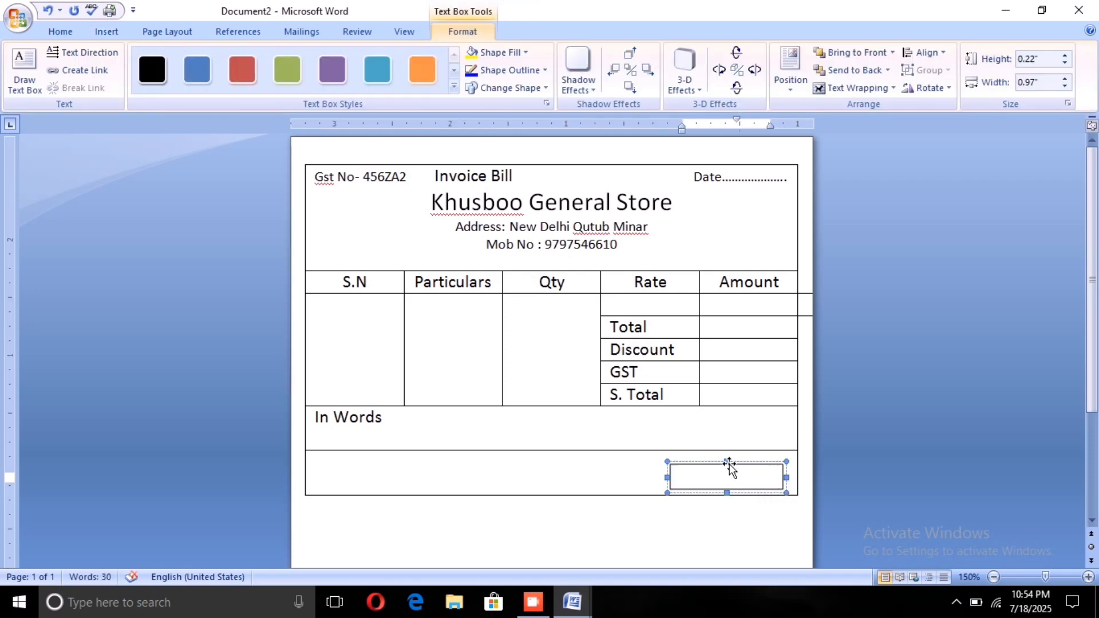
drag(725, 462, 733, 451)
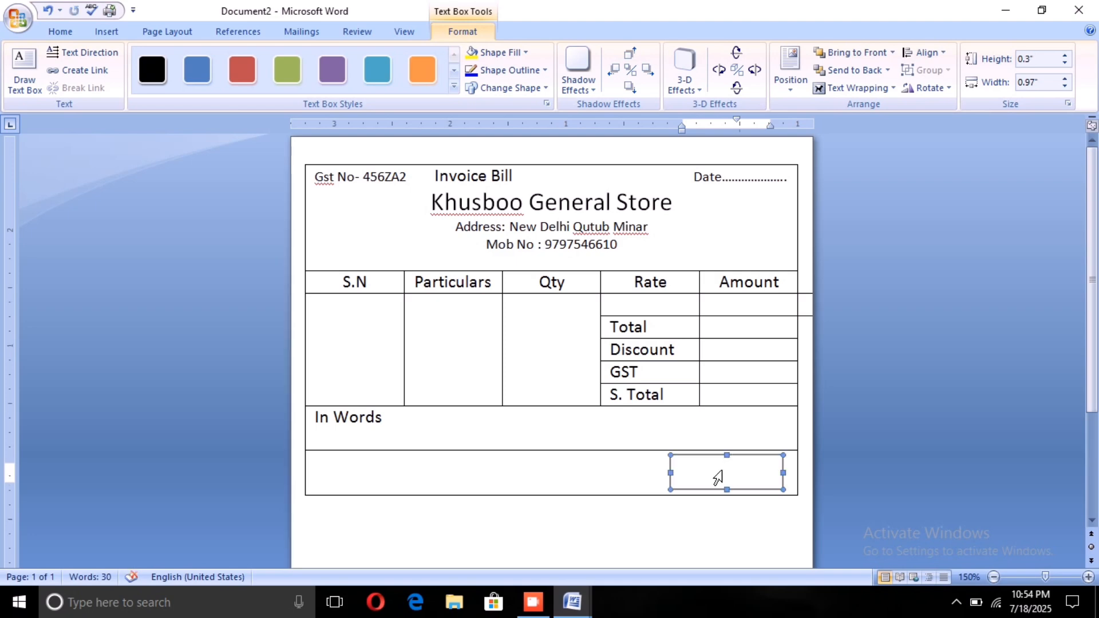
Step: Enter "Signature" in the text box in the table's last row
click(754, 472)
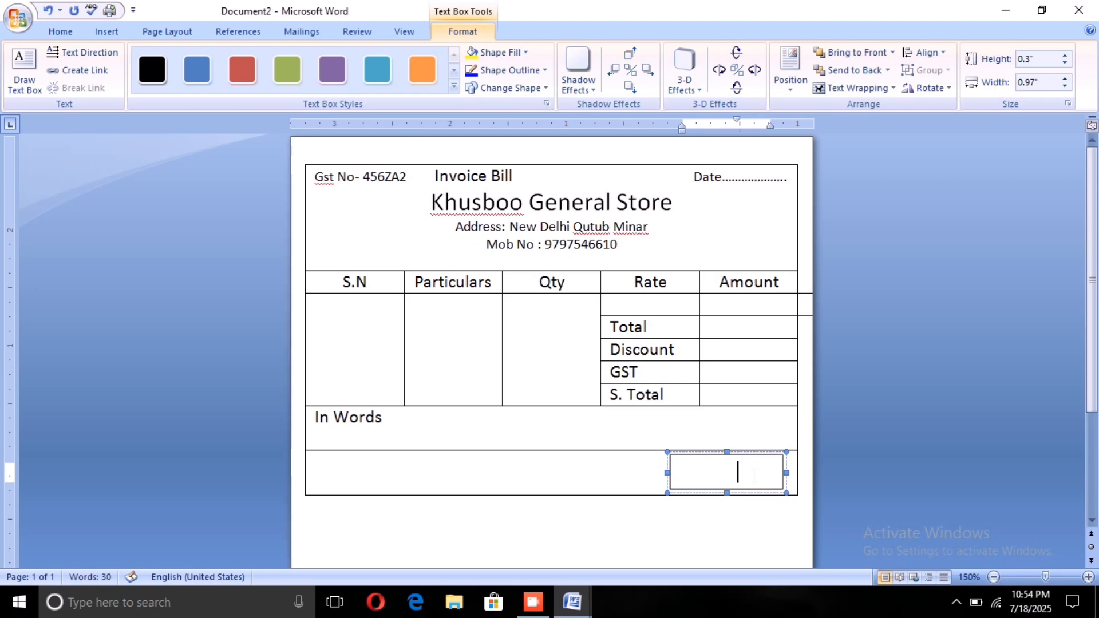
key(BackSpace)
text(Sign)
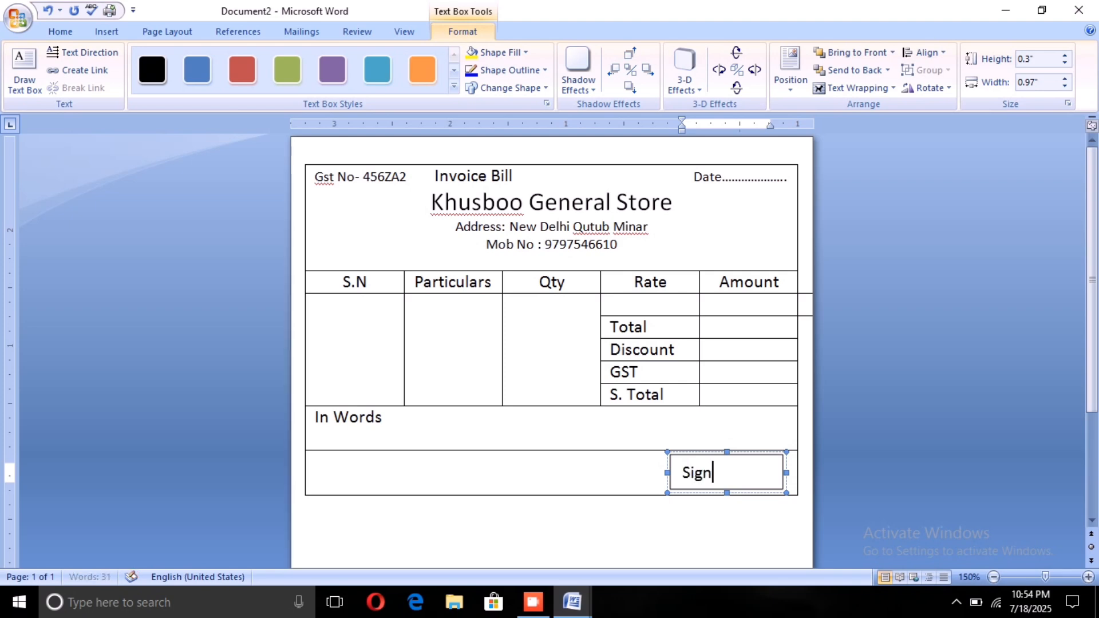
text(ature)
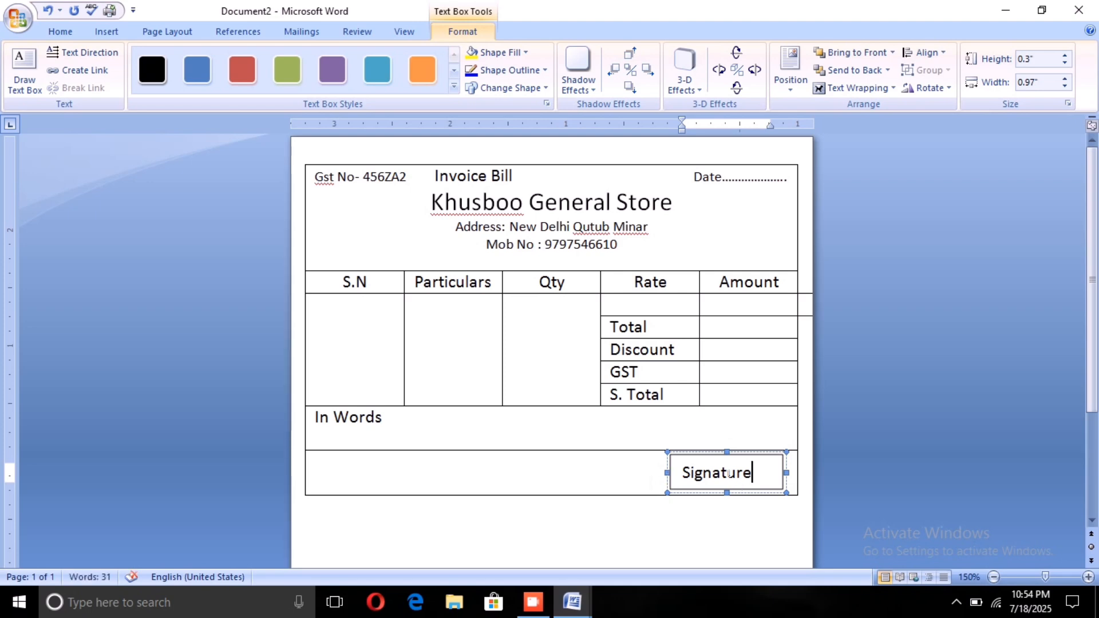
Step: Remove the fill and the outline from the Signature text box
click(515, 52)
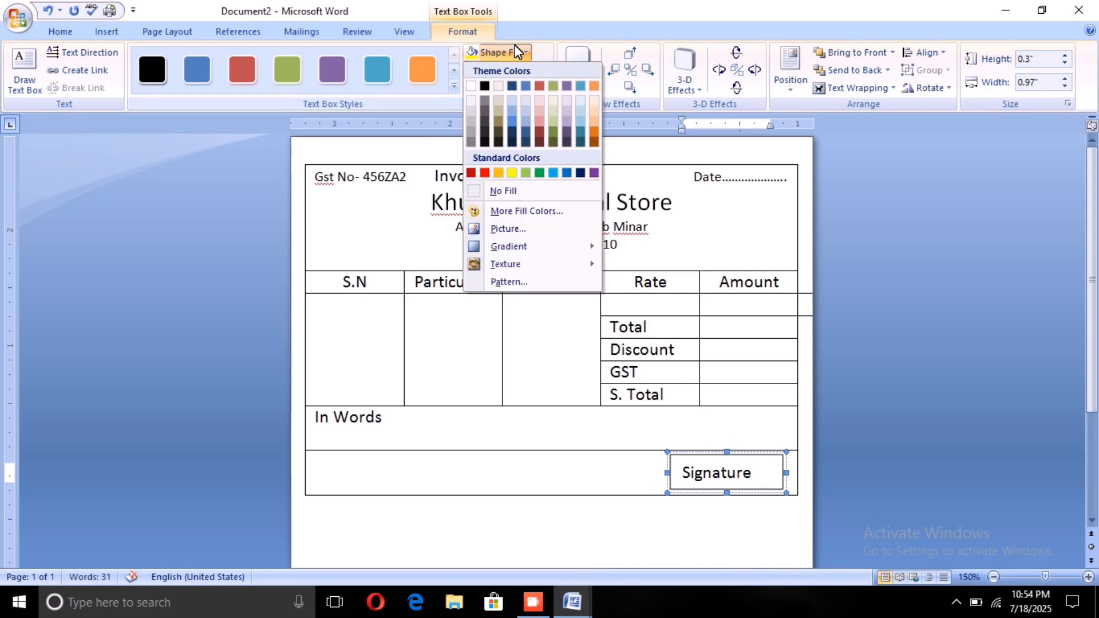
click(507, 190)
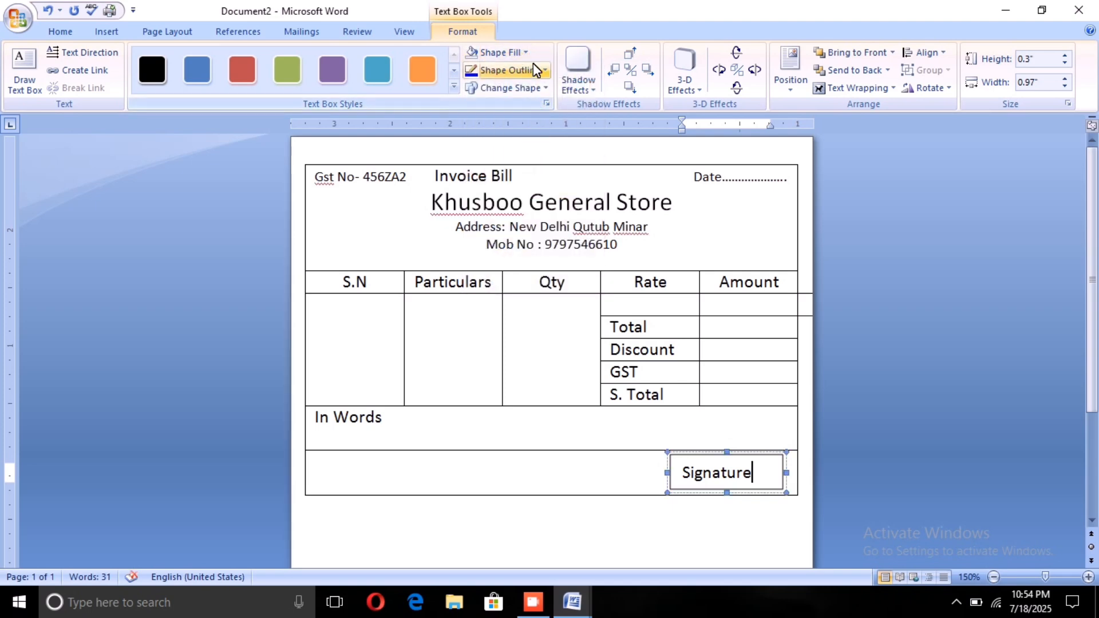
click(535, 69)
click(525, 206)
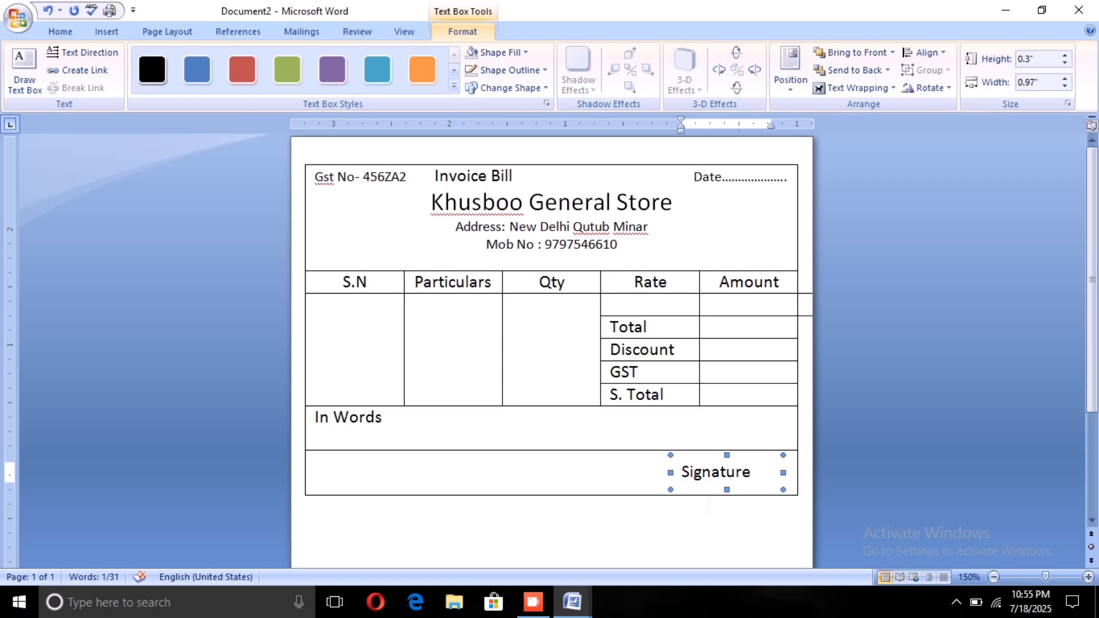
Step: Nudge the Signature text box down and right until its text sits in the lower-right corner of the last row
key(ctrl+Down)
key(ctrl+Down)
key(ctrl+Down)
key(ctrl+Down)
key(ctrl+Down)
key(ctrl+Down)
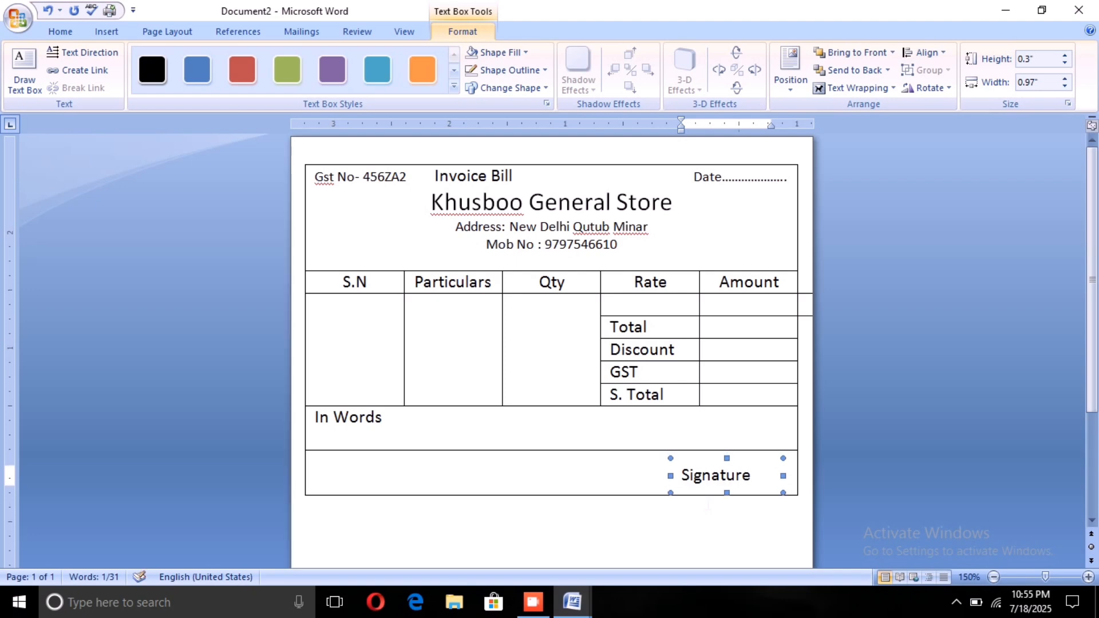
key(ctrl+Down)
key(ctrl+Down)
key(ctrl+Down)
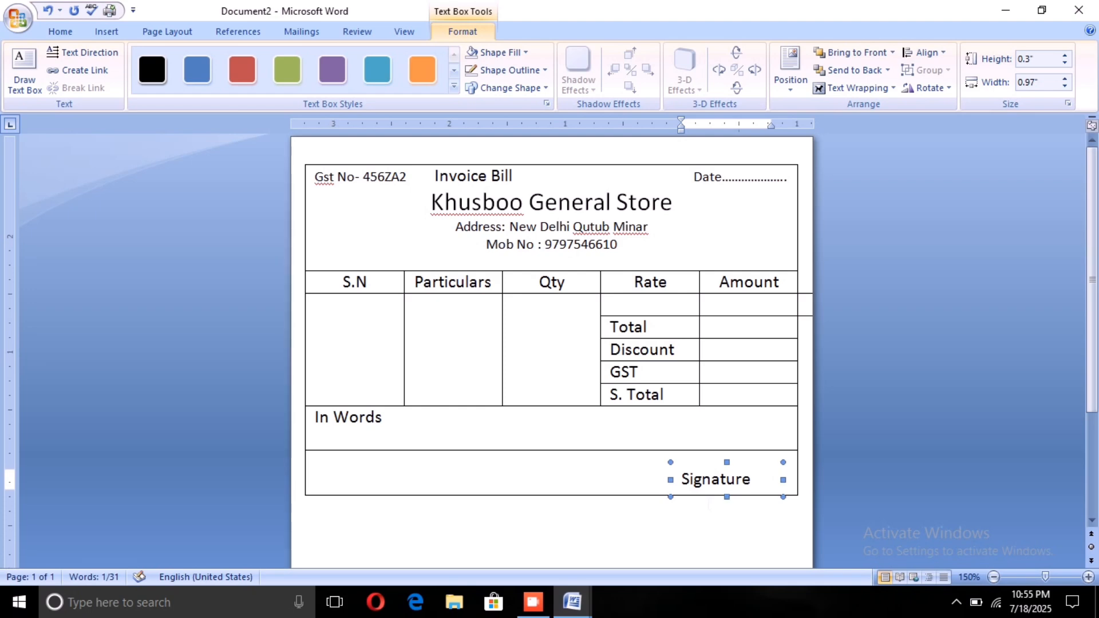
key(ctrl+Right)
key(ctrl+Right)
key(ctrl+Right)
key(ctrl+Right)
key(ctrl+Right)
key(ctrl+Right)
key(ctrl+Right)
key(ctrl+Right)
key(ctrl+Right)
key(ctrl+Right)
key(ctrl+Right)
key(ctrl+Right)
key(ctrl+Right)
key(ctrl+Right)
key(ctrl+Right)
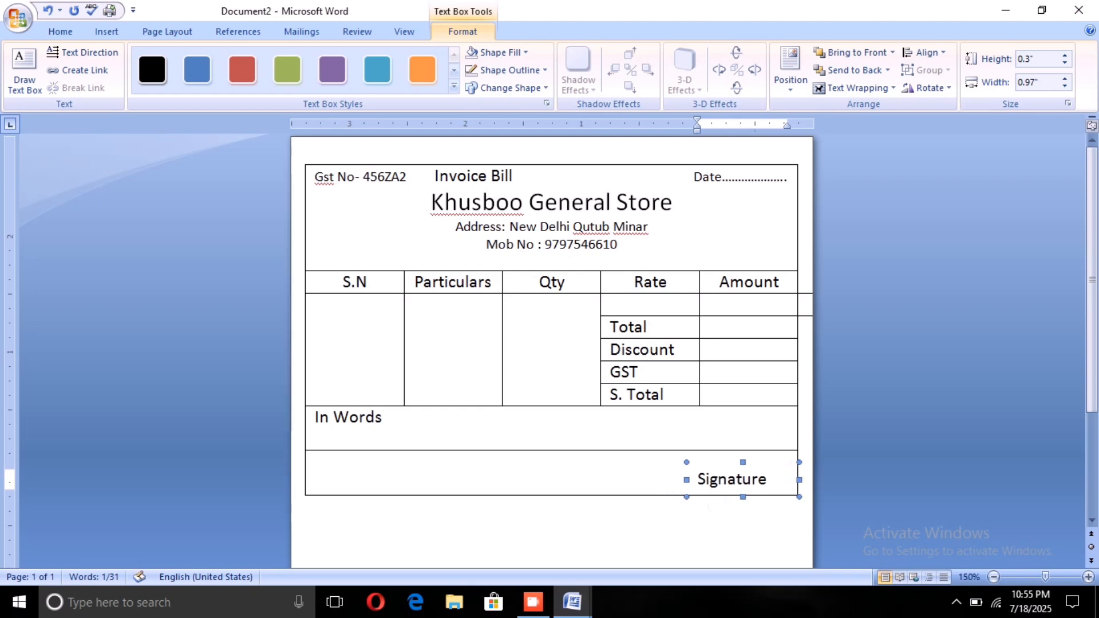
key(ctrl+Down)
key(ctrl+Down)
key(ctrl+Down)
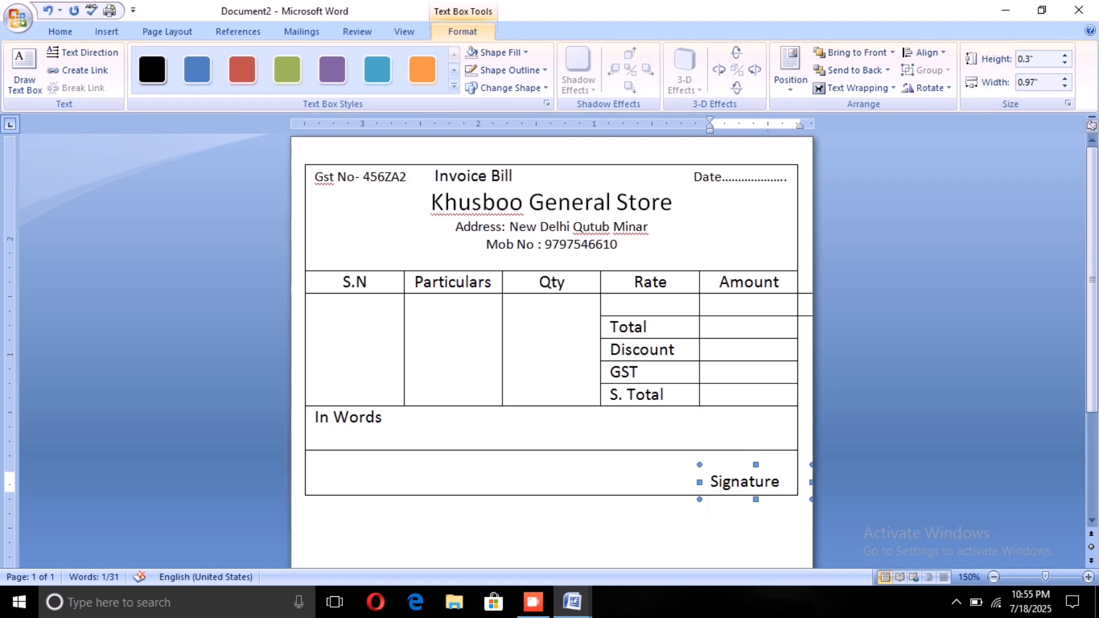
key(ctrl+Right)
key(ctrl+Right)
key(ctrl+Down)
key(ctrl+Down)
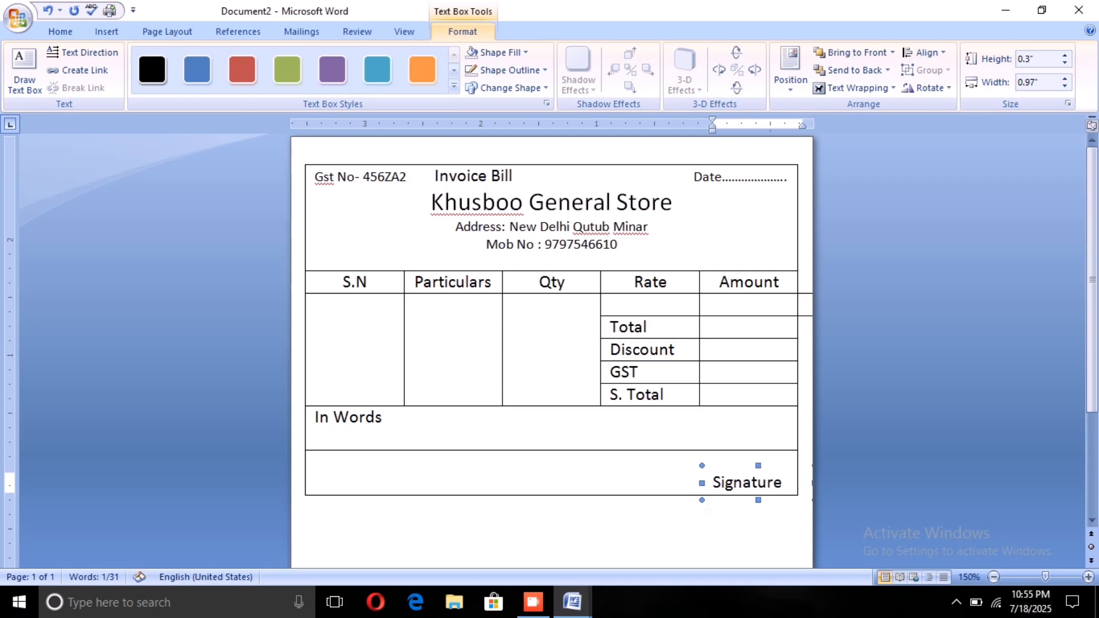
key(ctrl+Right)
key(ctrl+Right)
key(ctrl+Down)
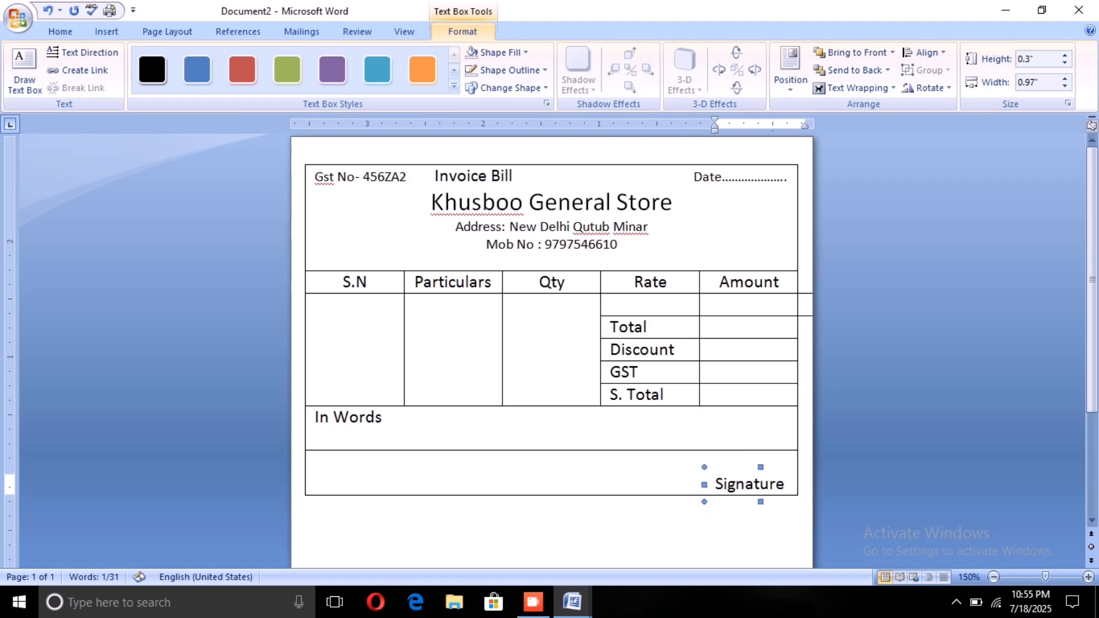
key(ctrl+Down)
key(ctrl+Right)
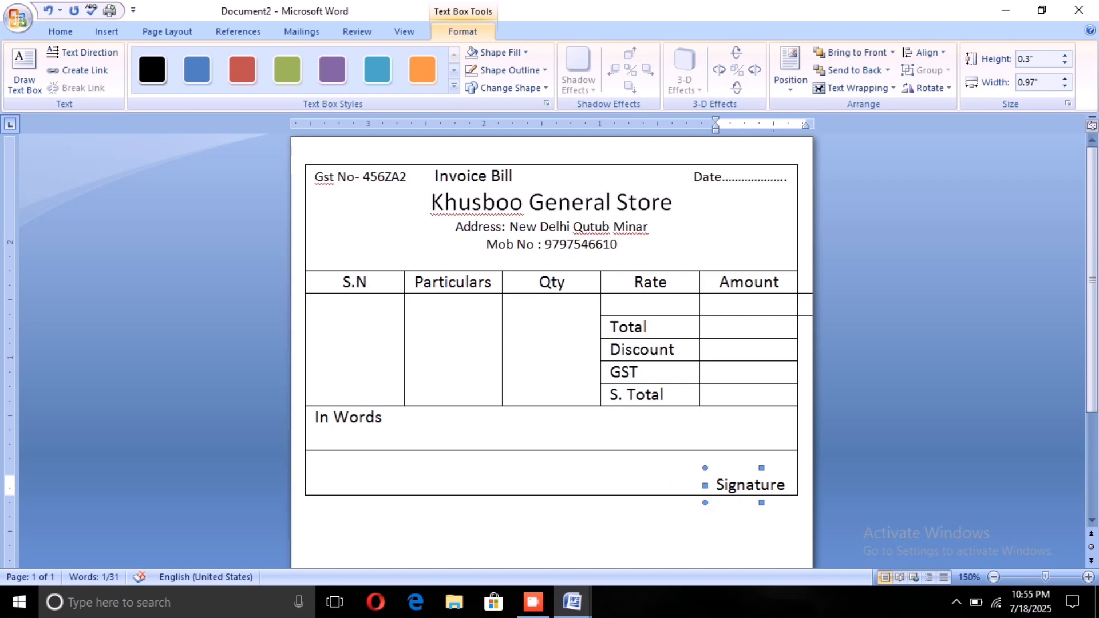
click(640, 465)
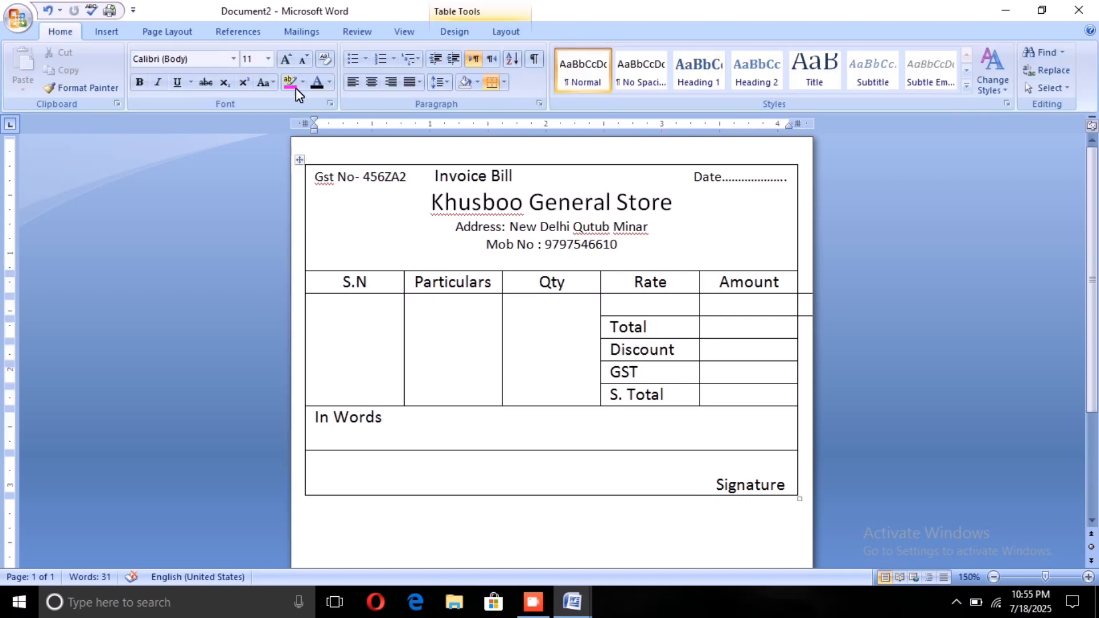
Step: Draw a level line about 0.9" long above the word Signature, reaching the table's right border
click(112, 30)
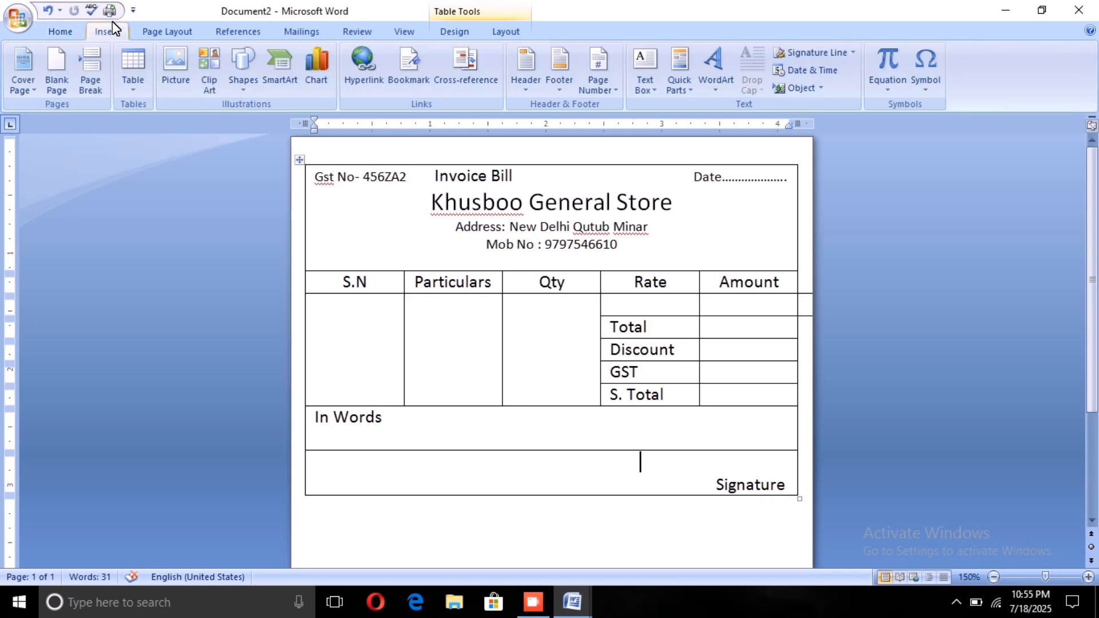
click(233, 52)
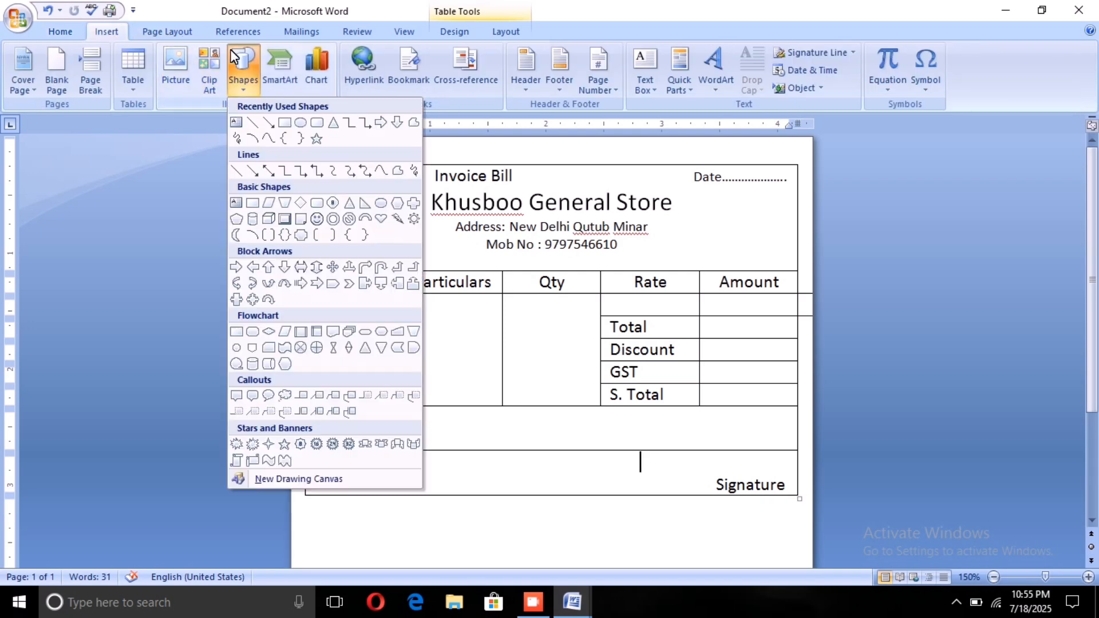
click(250, 121)
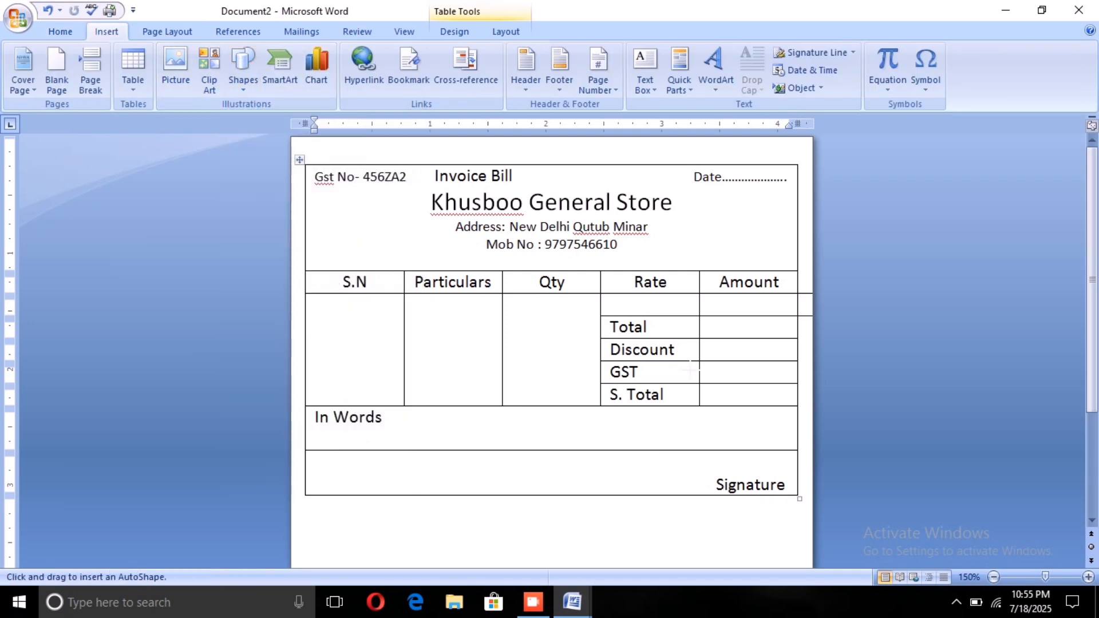
mouse_move(750, 467)
mouse_down()
mouse_move(805, 478)
mouse_move(799, 471)
mouse_up()
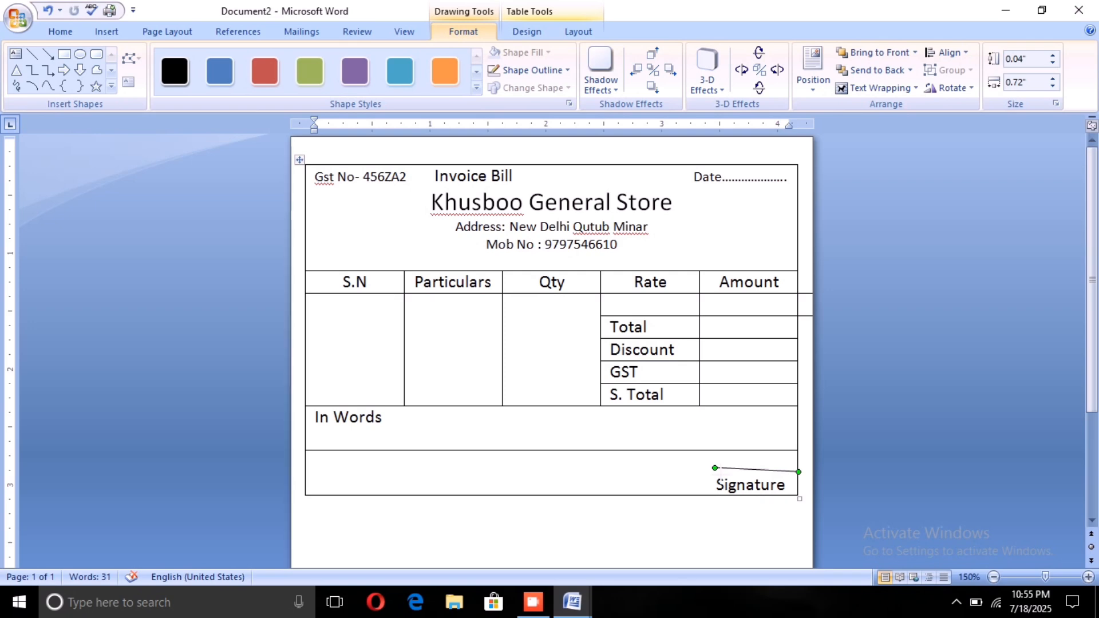
drag(705, 469, 695, 468)
drag(695, 468, 695, 472)
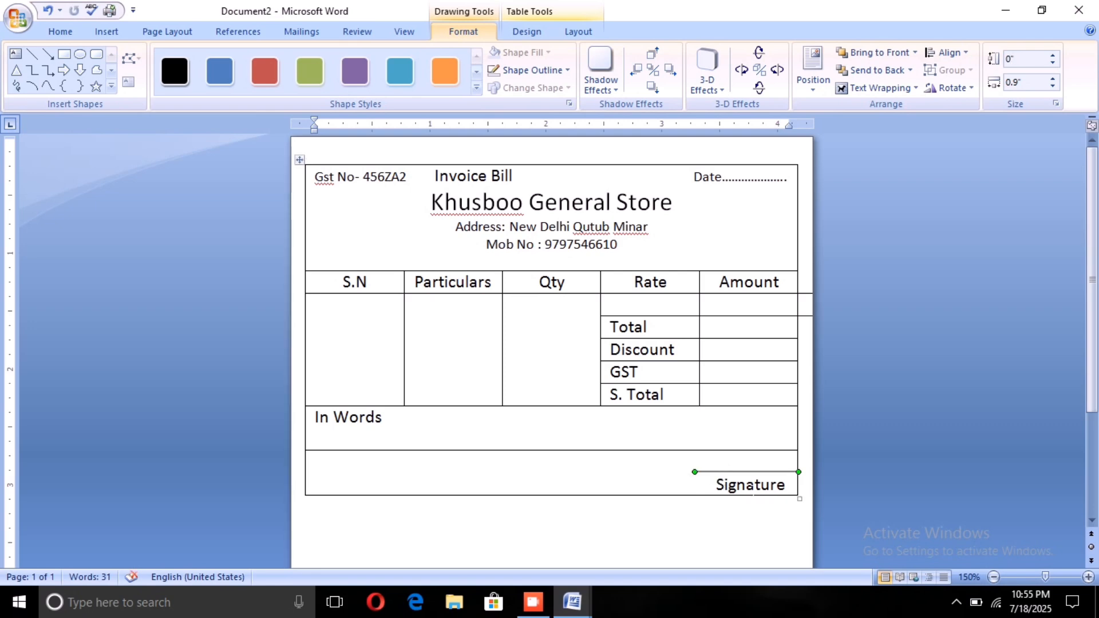
click(632, 462)
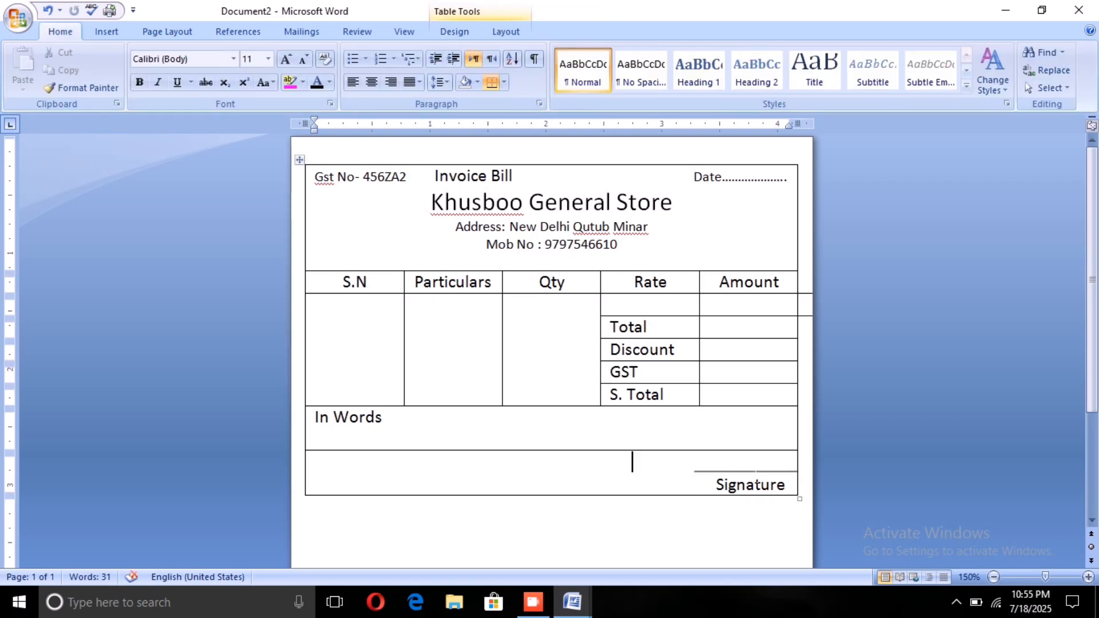
Step: Shift the line above Signature left, clear of the table's right border, and place the cursor in the Signature text box
click(787, 471)
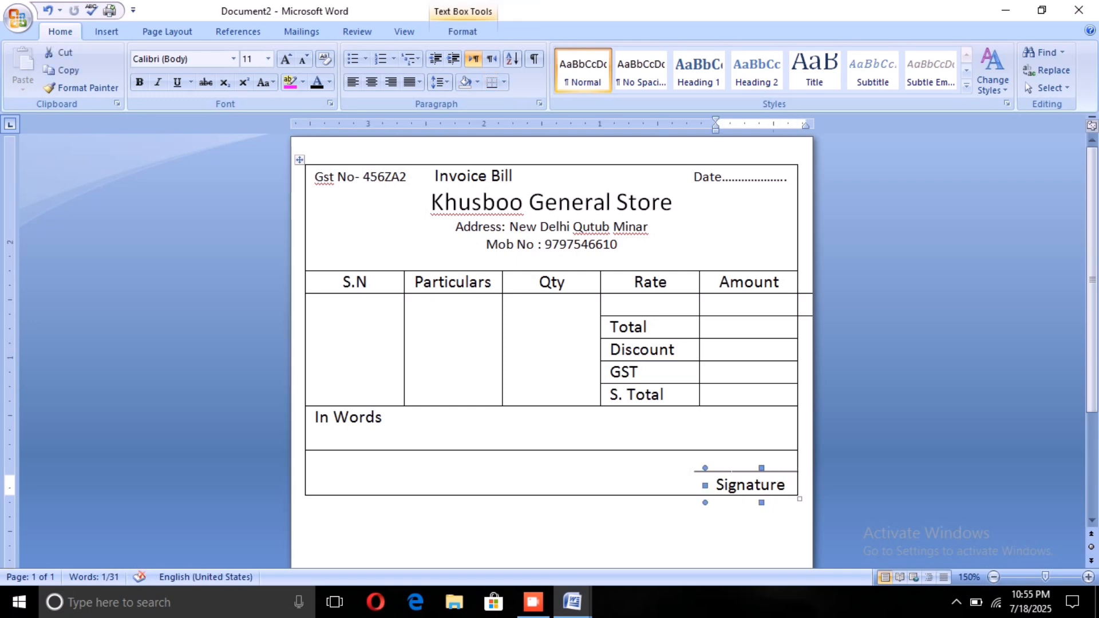
click(729, 485)
click(639, 461)
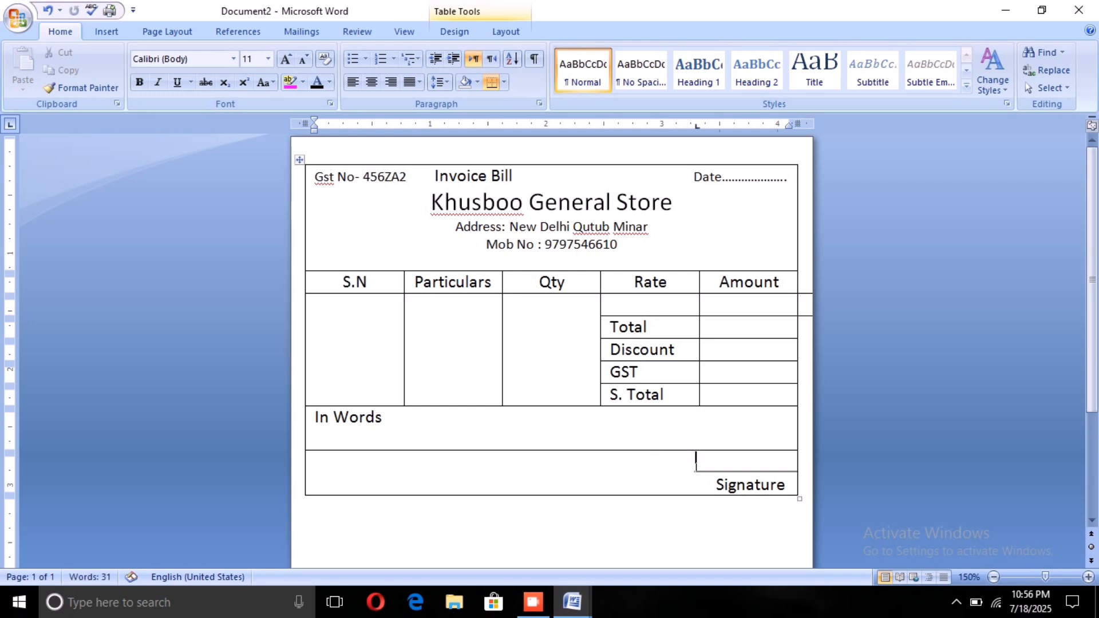
click(697, 472)
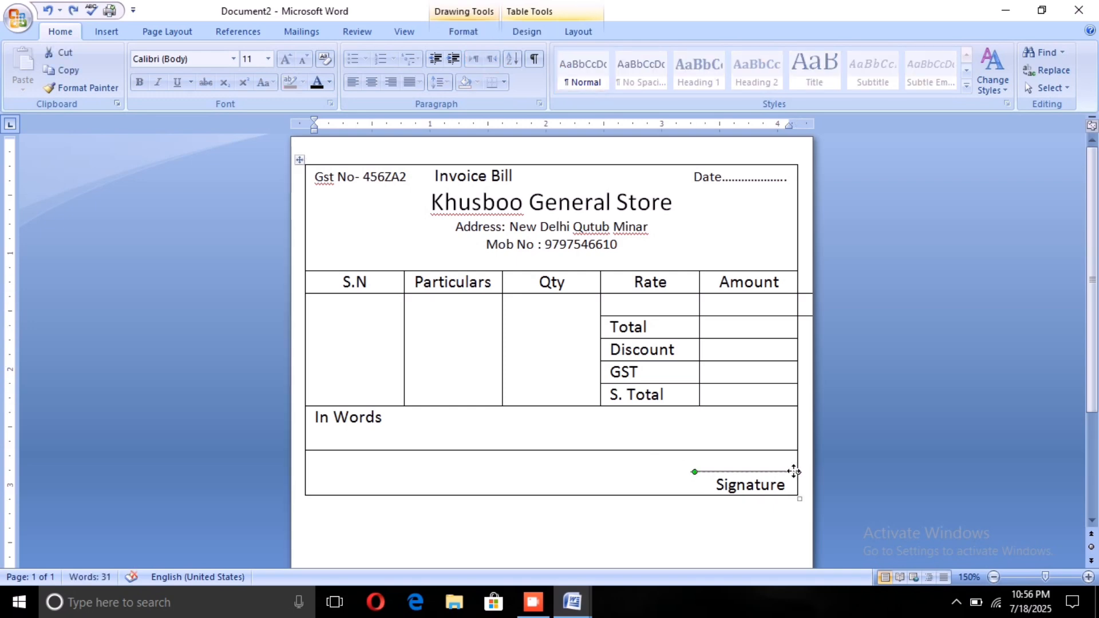
drag(794, 471, 779, 472)
click(737, 486)
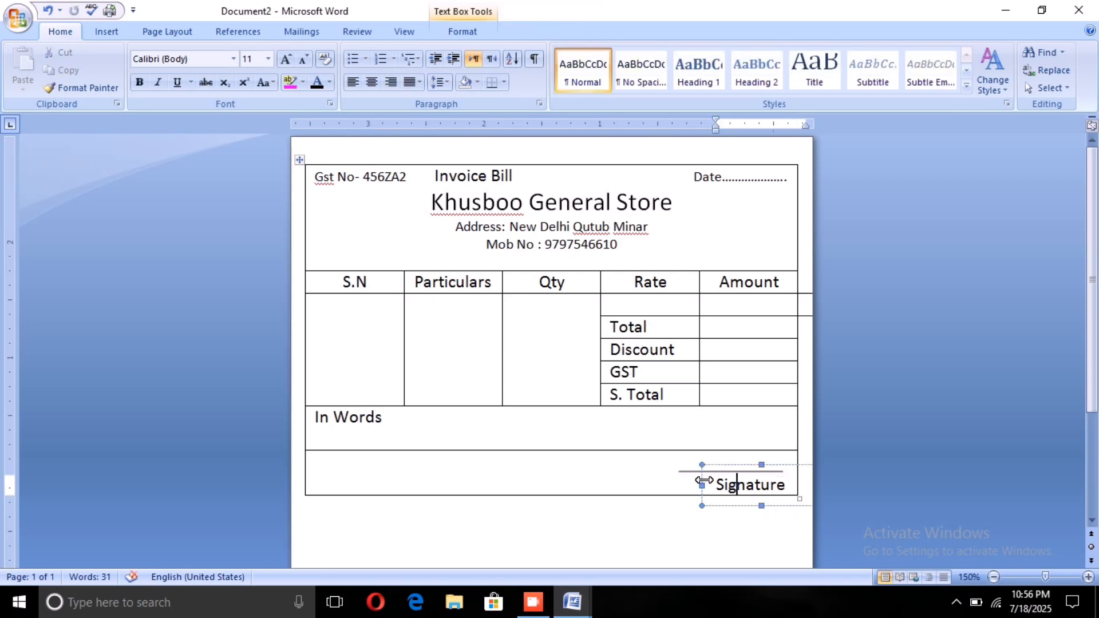
Step: Nudge the Signature text box left until its text is centred under the signature line, and deselect it
click(703, 480)
click(703, 481)
click(722, 504)
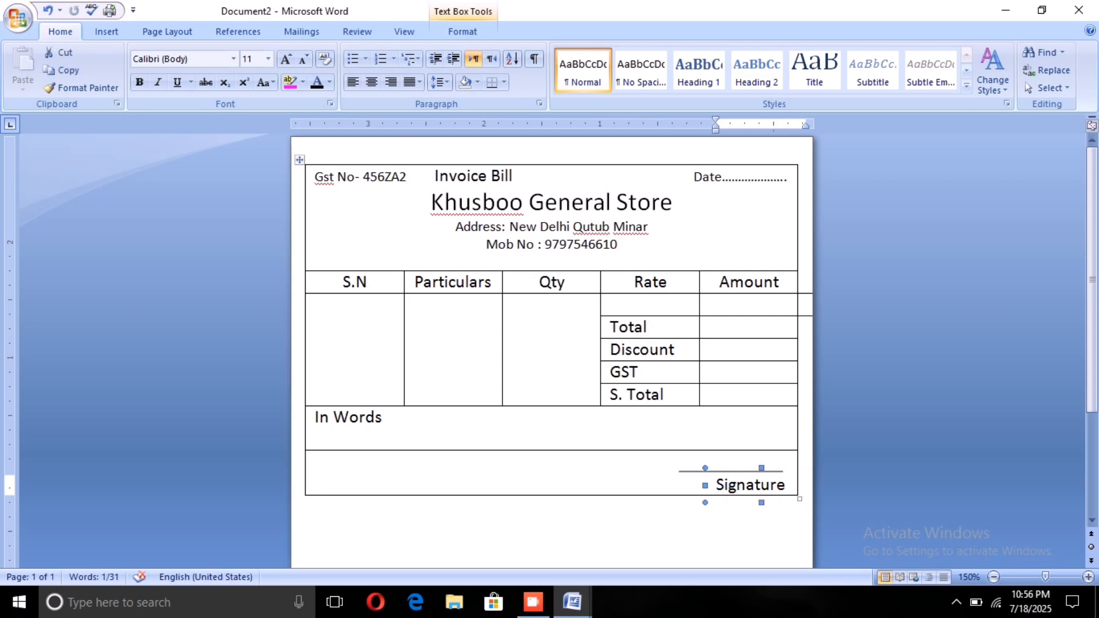
key(Left)
key(Left)
key(Left)
key(Left)
key(Left)
key(Left)
key(Left)
key(Left)
key(Left)
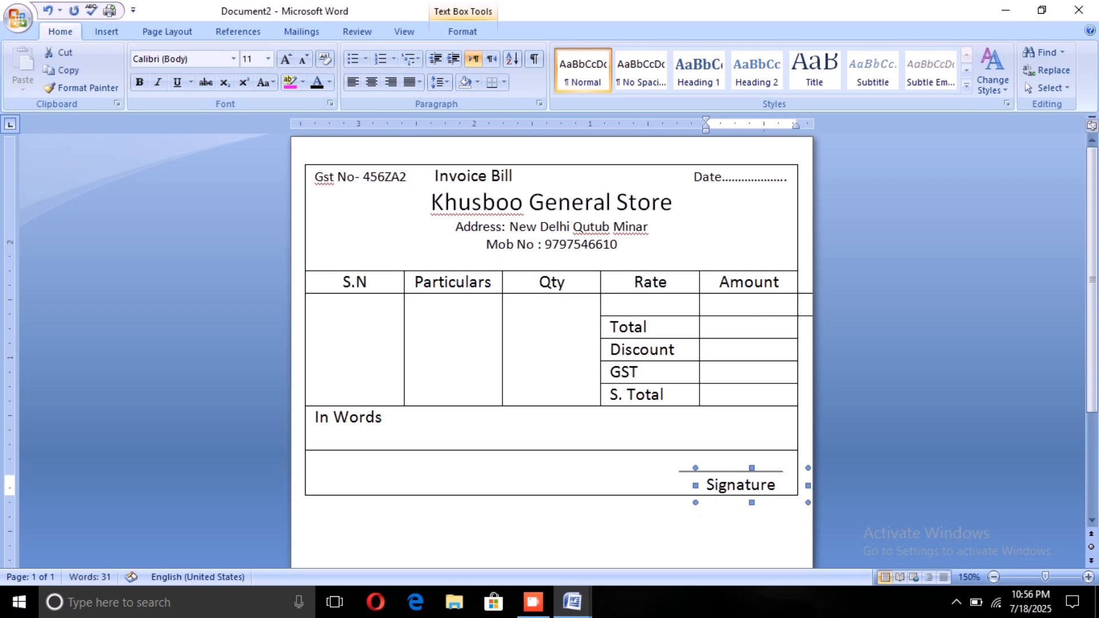
key(Left)
key(Left)
key(Left)
key(Left)
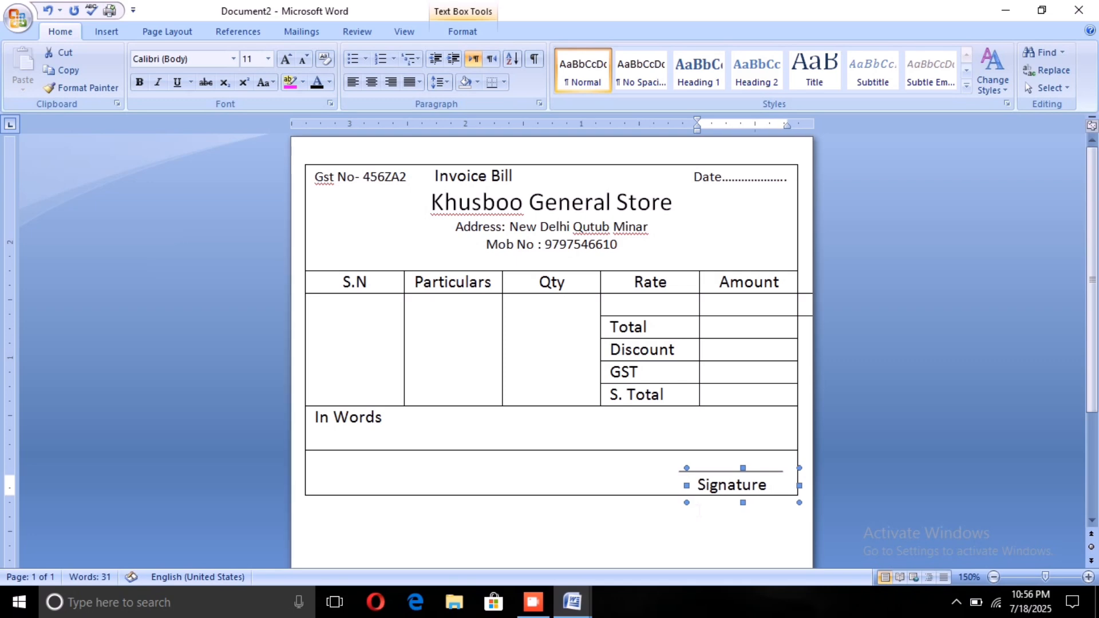
key(Left)
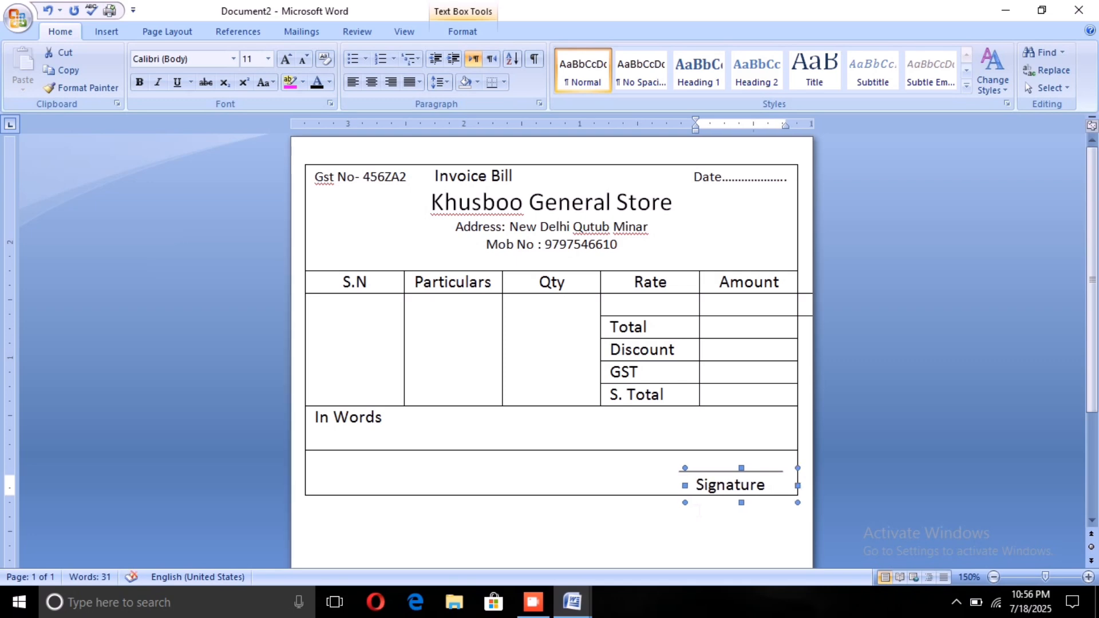
key(Right)
click(383, 417)
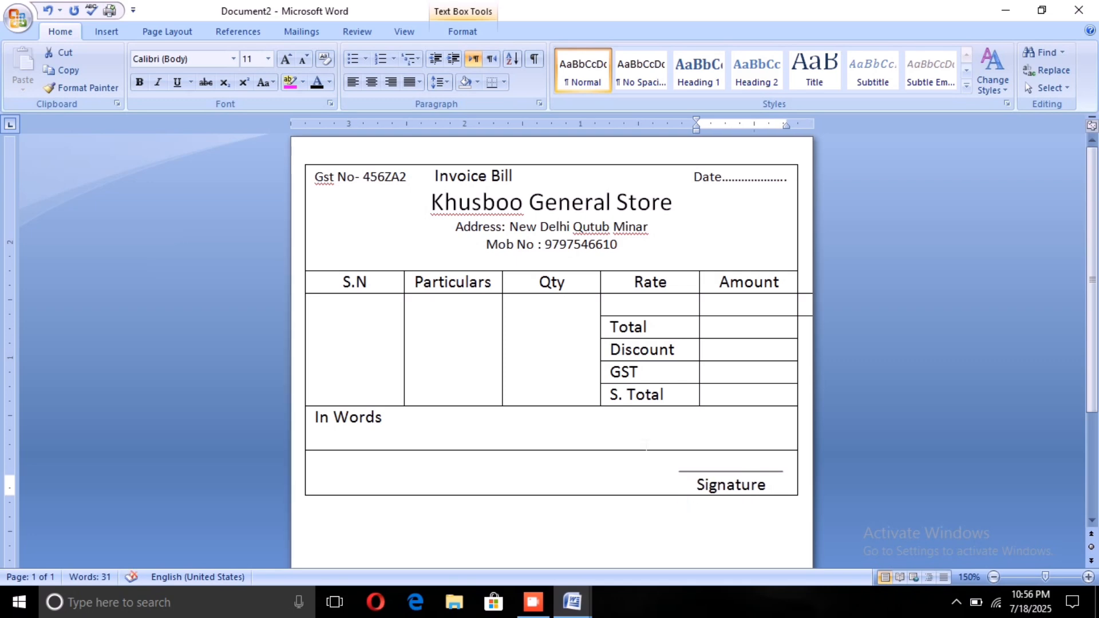
click(641, 461)
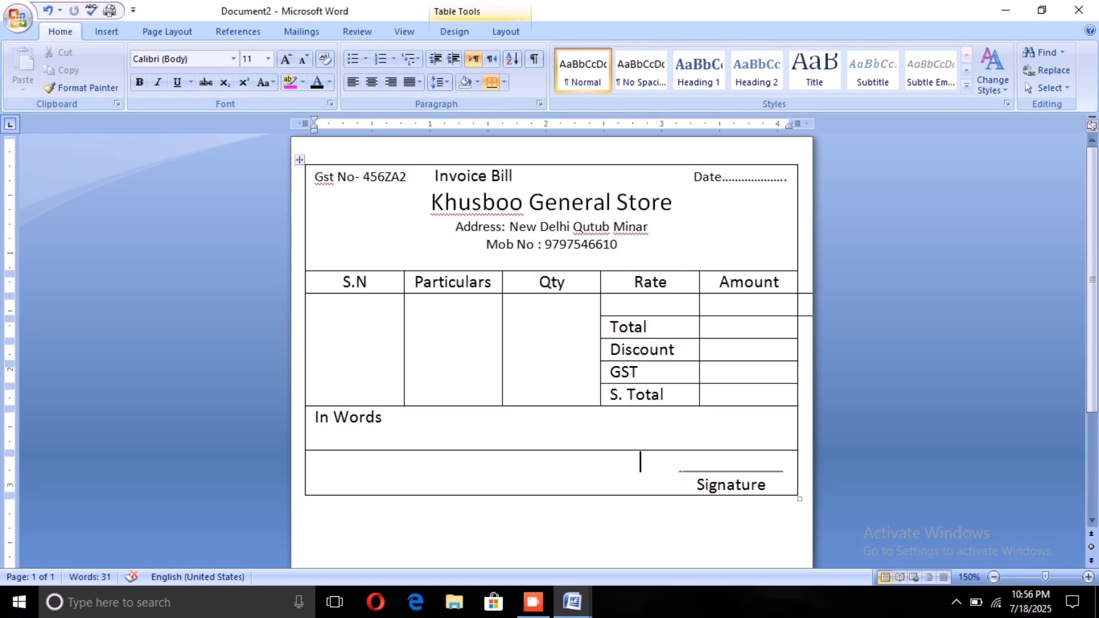
Step: Nudge the signature line down slightly so it sits closer to the word Signature
click(681, 472)
key(Down)
key(Down)
key(Down)
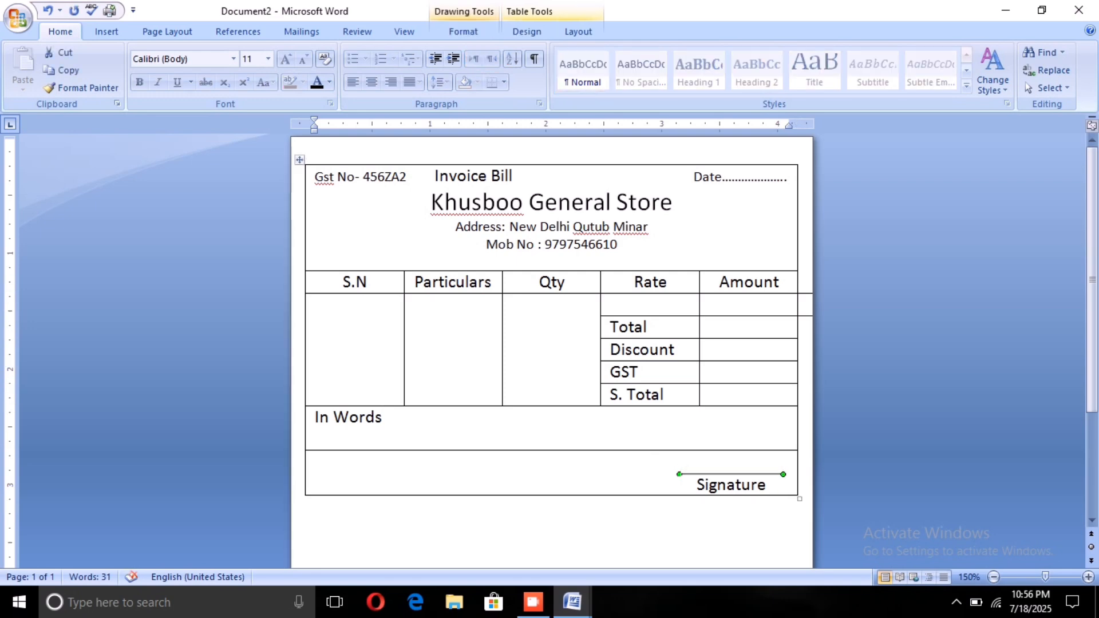
key(Down)
click(652, 472)
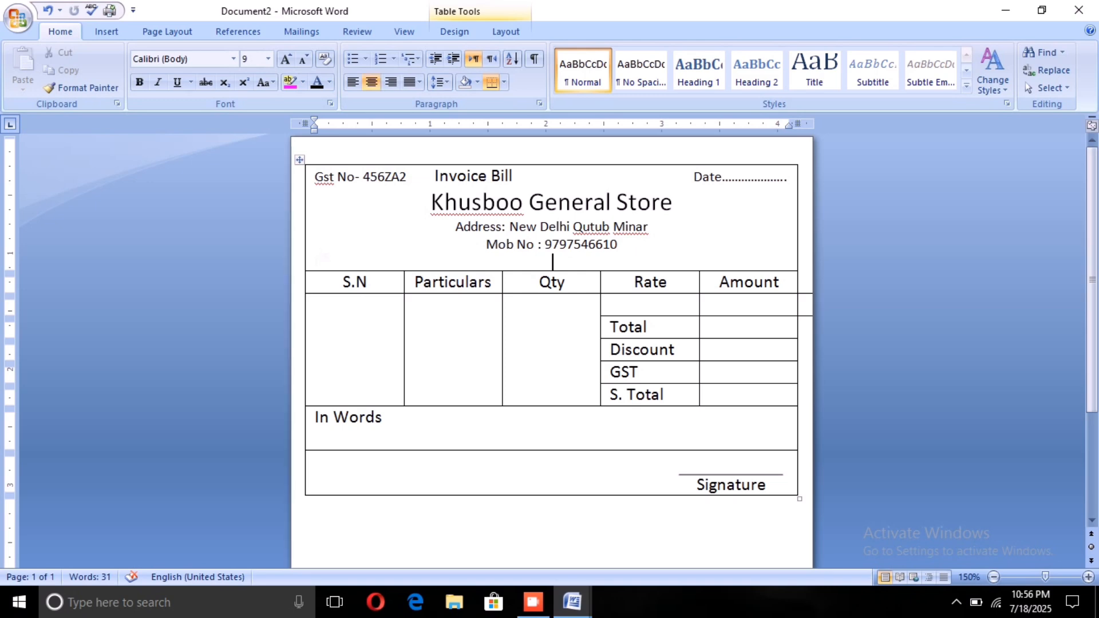
Step: Add several left-aligned blank lines below the store's Mob No line in the header cell
click(315, 262)
key(Return)
key(Return)
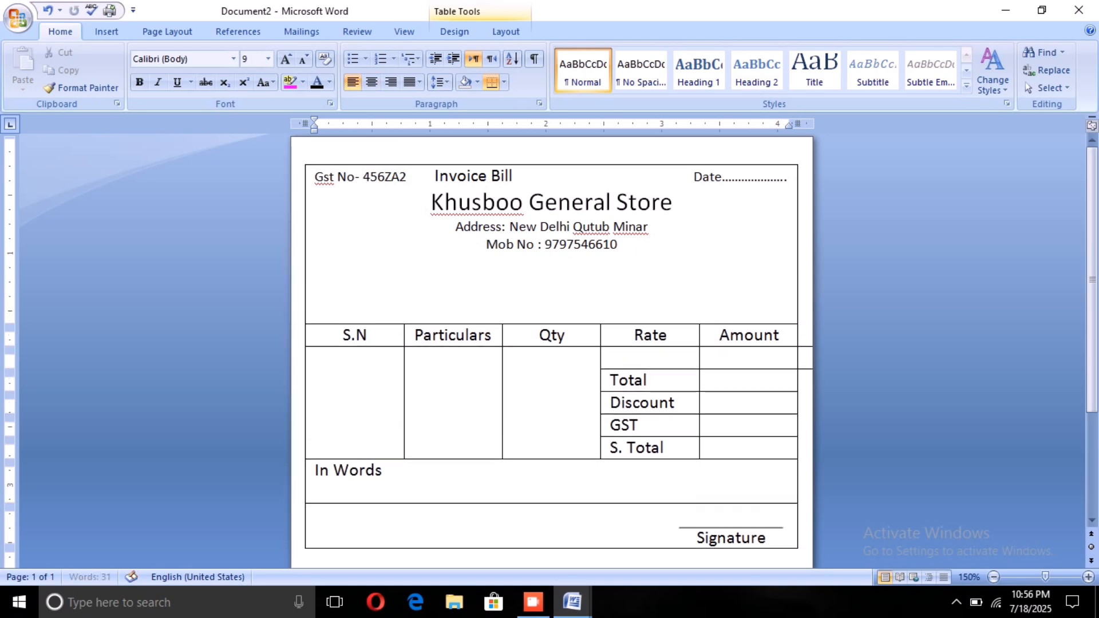
key(Return)
key(Return)
key(Return)
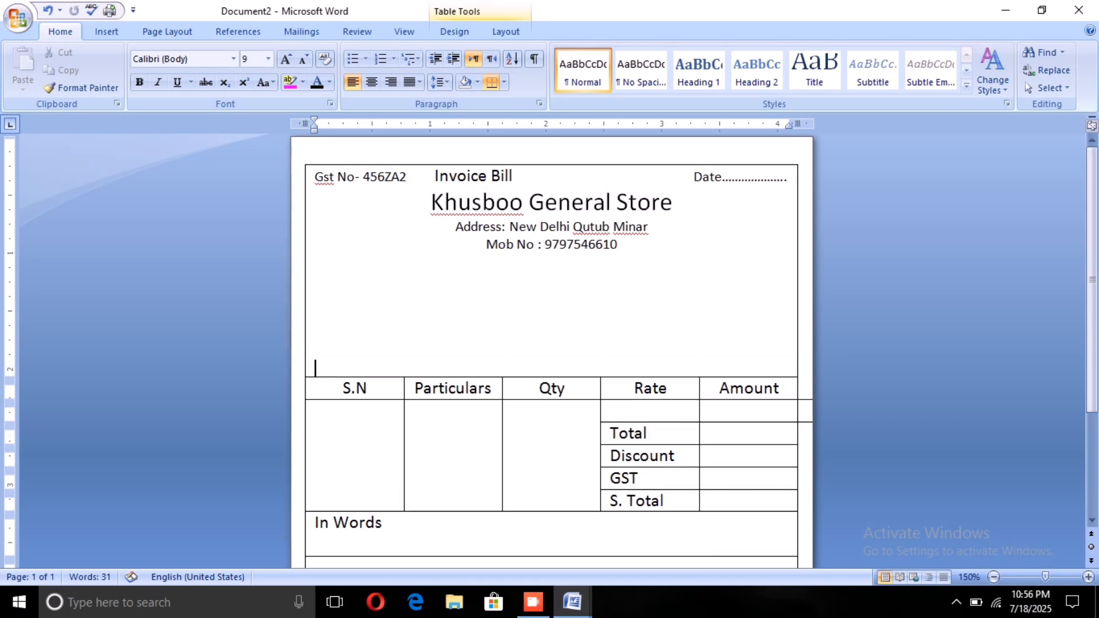
key(Return)
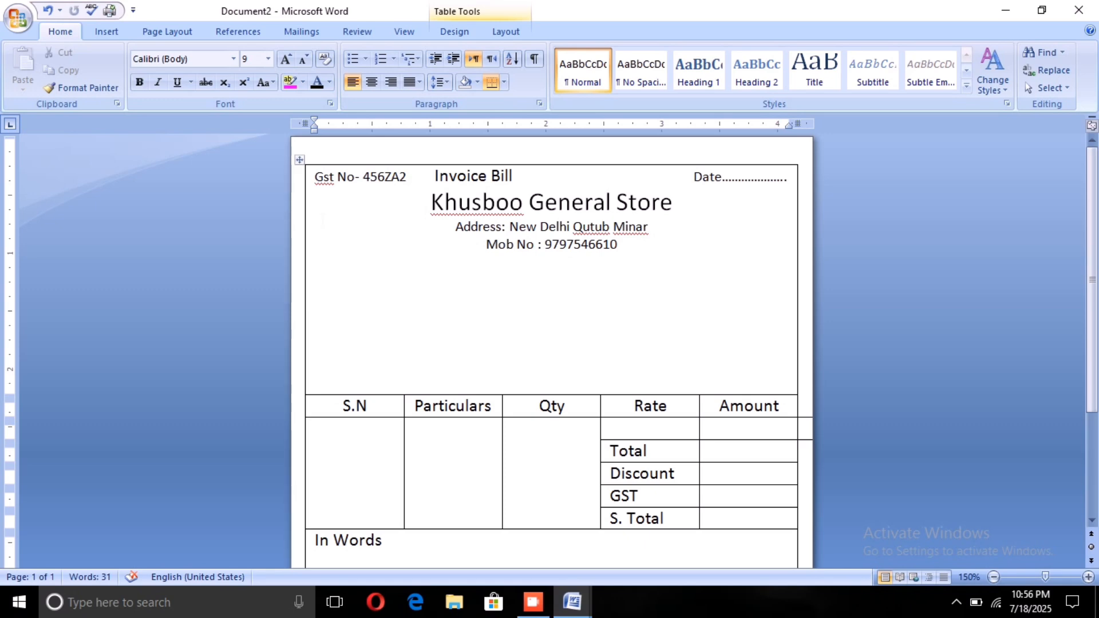
key(ctrl+z)
key(Return)
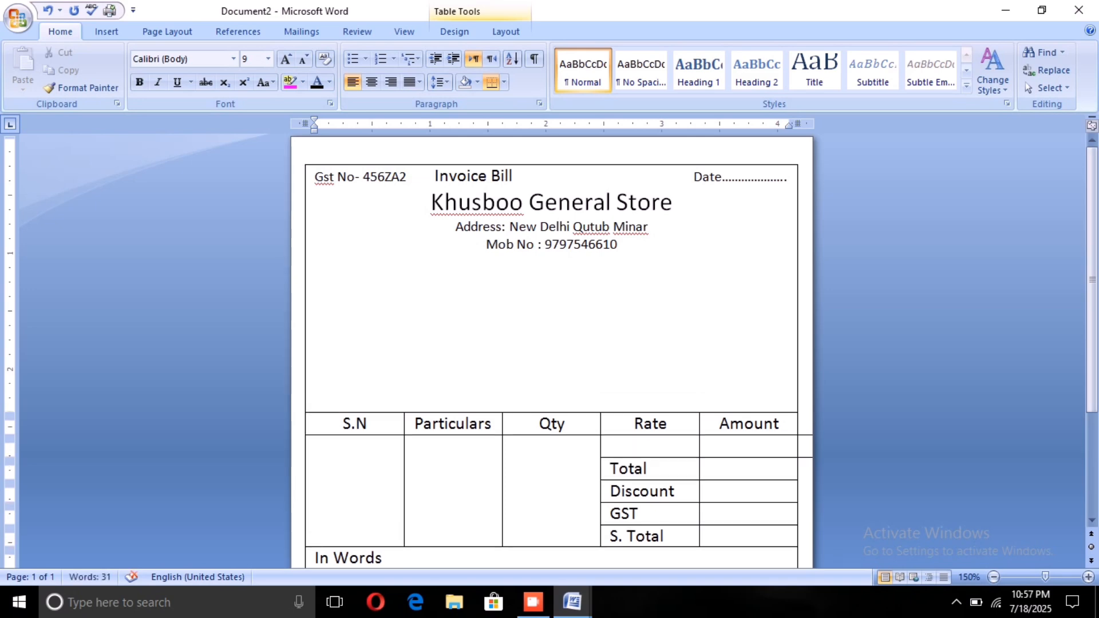
Step: Enter a Name field with a dotted line across the header cell, one blank line below Mob No, and start a new line
text(Name ...............)
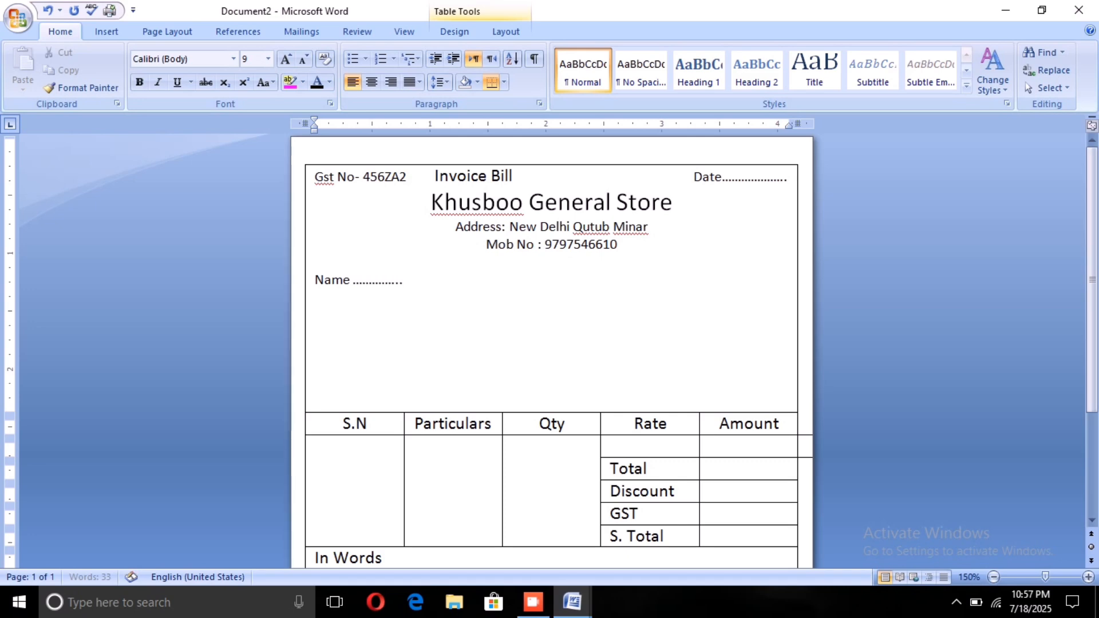
text(.............................................................)
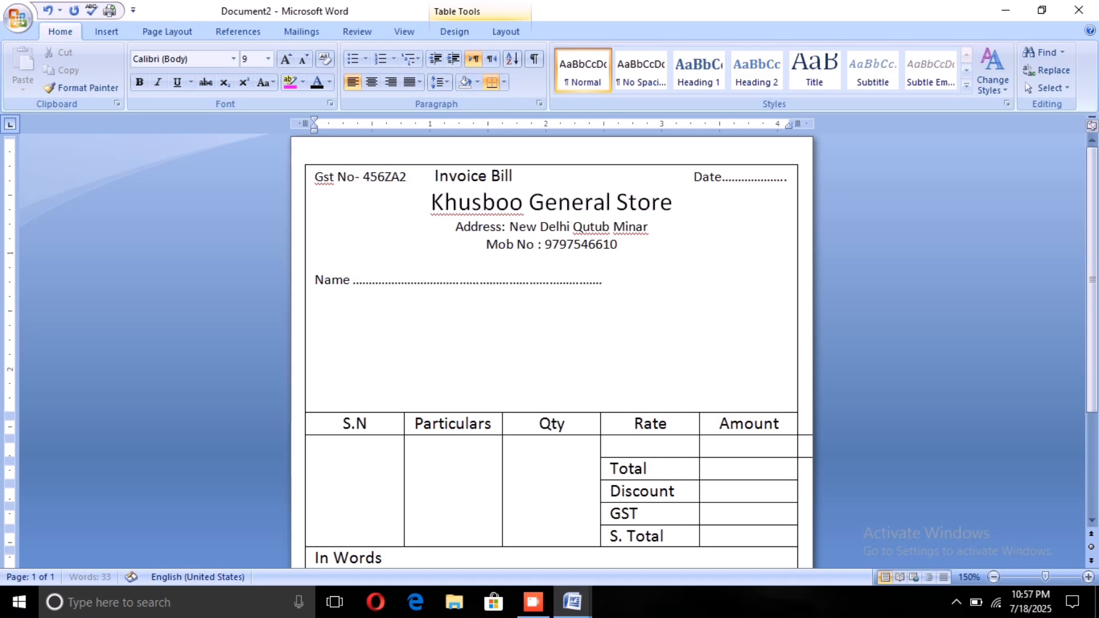
text(......................................)
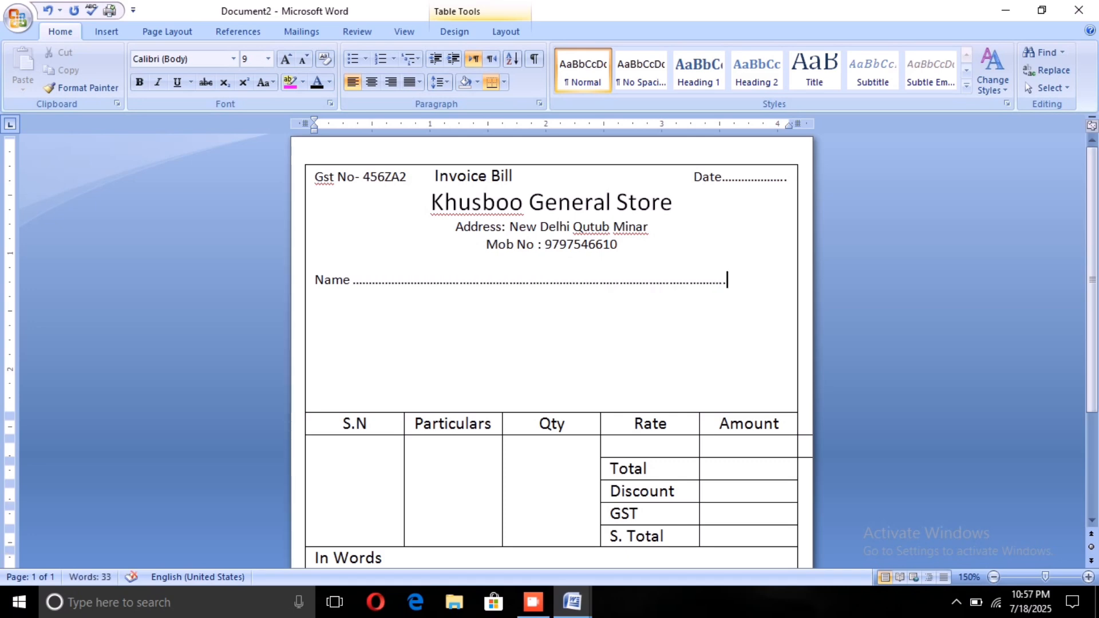
text(..............................)
key(Return)
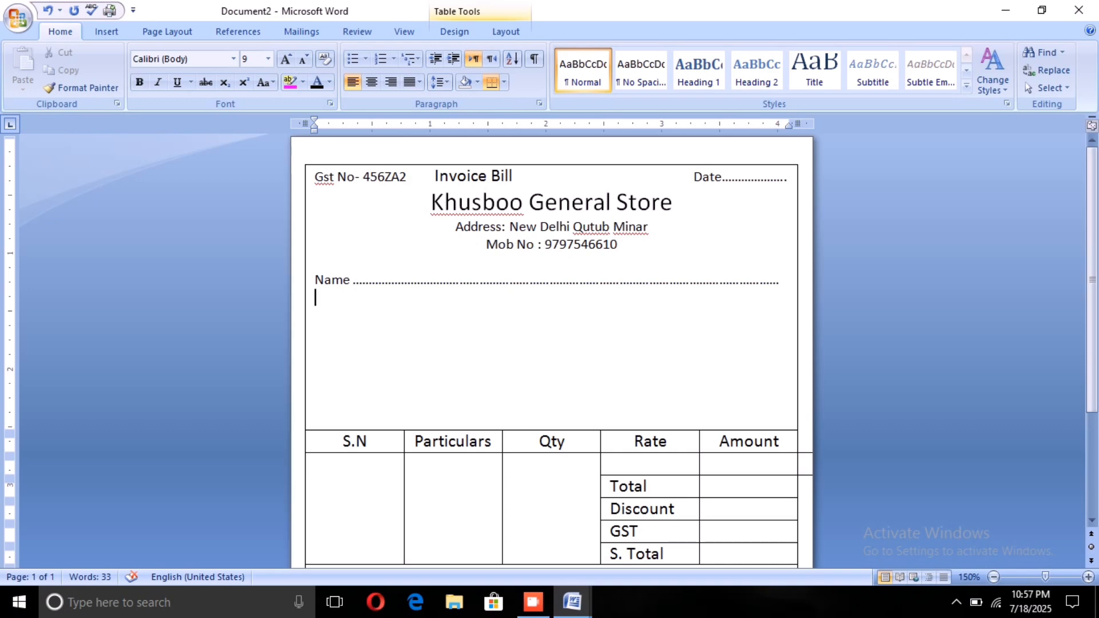
Step: Enter an Address field with a dotted line of matching width below Name, and start a new line
text(Address .......)
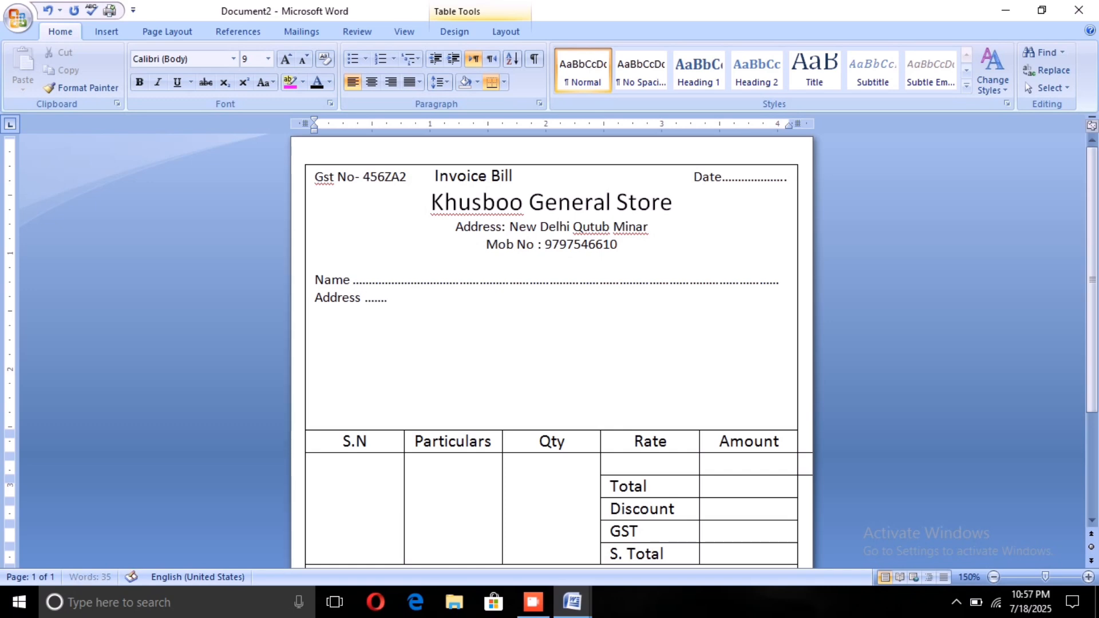
text(.......................................................................................................................)
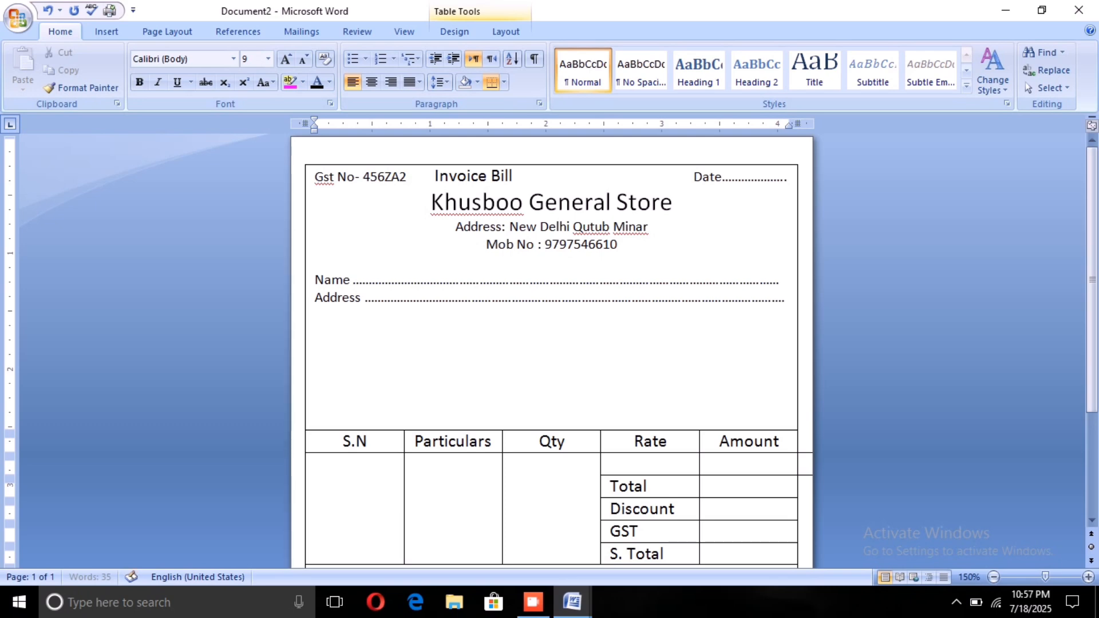
text(.)
key(BackSpace)
key(BackSpace)
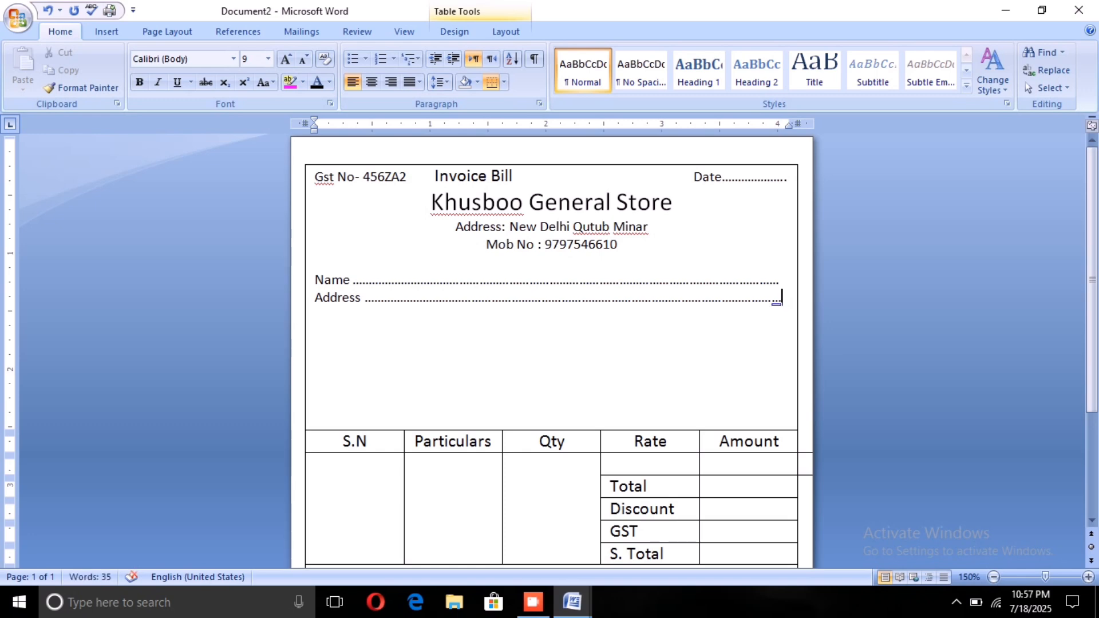
key(Return)
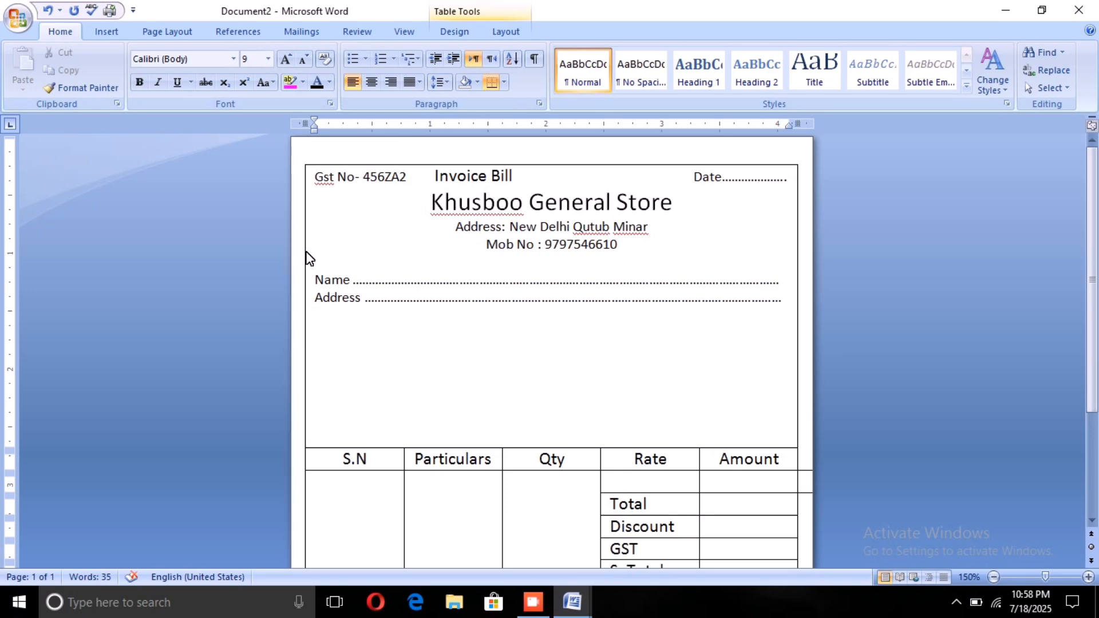
Step: Enter an "Invoice no" field below Address with a dotted line reaching about the middle of the header cell
text(invoice no)
text(................................)
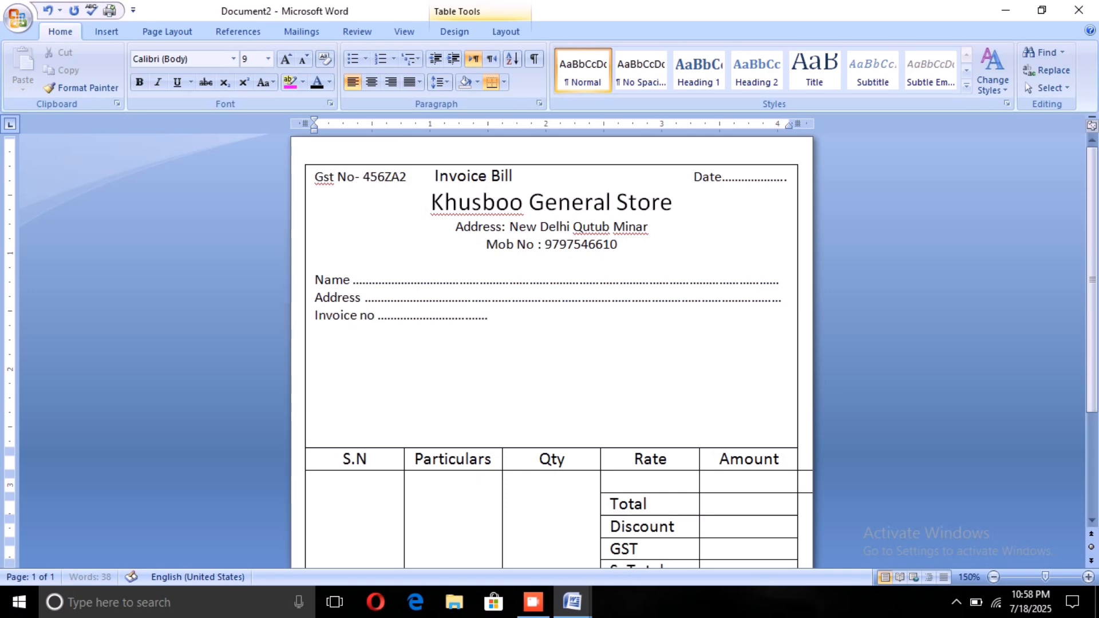
text(.......................)
key(BackSpace)
key(BackSpace)
key(BackSpace)
key(BackSpace)
key(BackSpace)
key(BackSpace)
key(BackSpace)
key(BackSpace)
key(BackSpace)
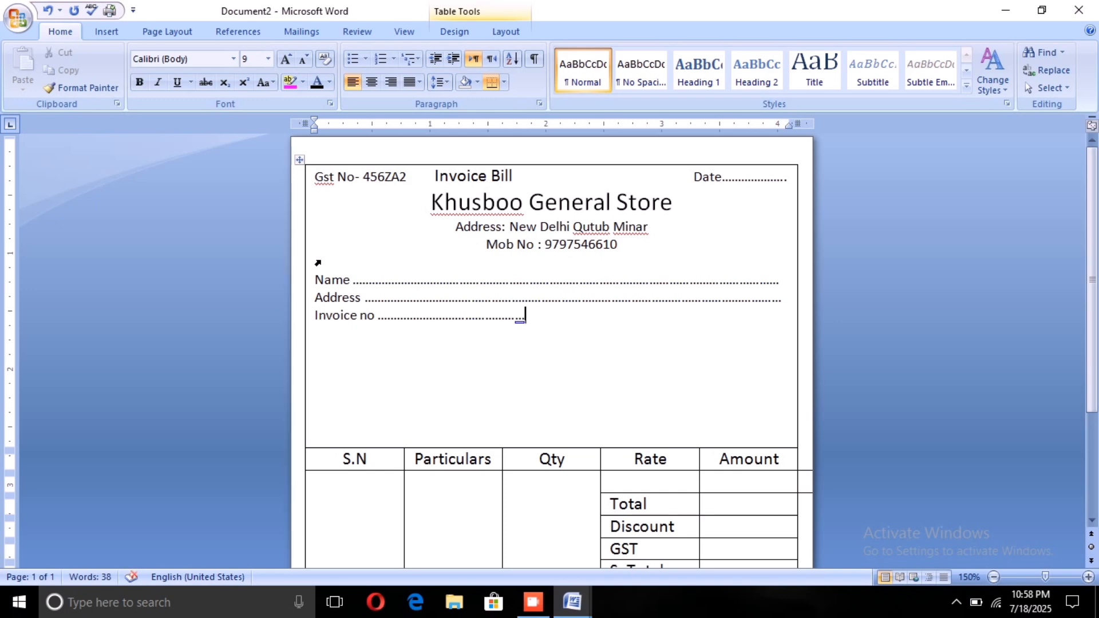
Step: Add a Date field with a dotted line after Invoice no on the same line, and start a new line
text(Date ,,,,,,,,,,,,,,,,,)
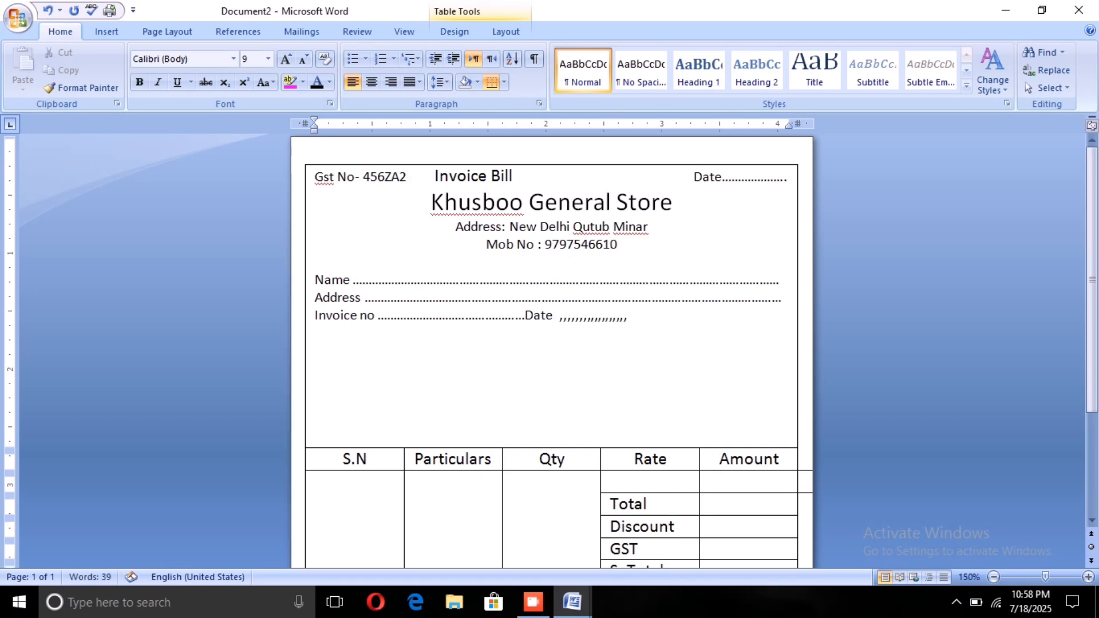
key(BackSpace)
key(BackSpace)
key(BackSpace)
key(BackSpace)
key(BackSpace)
key(BackSpace)
key(BackSpace)
key(BackSpace)
key(BackSpace)
key(BackSpace)
key(BackSpace)
key(BackSpace)
key(BackSpace)
key(BackSpace)
key(BackSpace)
key(BackSpace)
text(.....................)
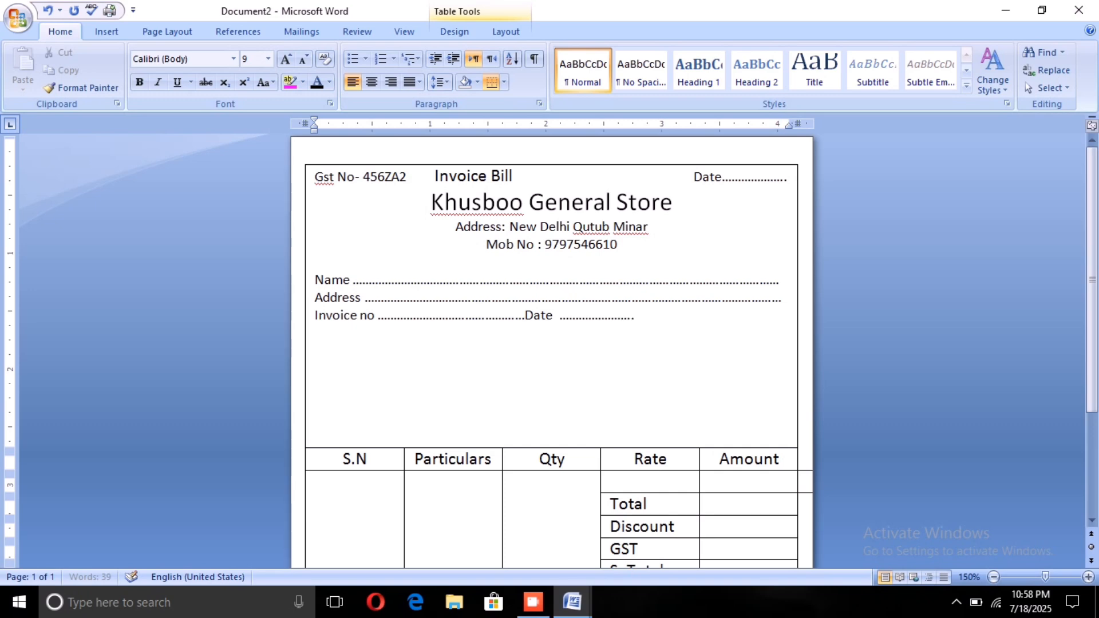
text(...................................)
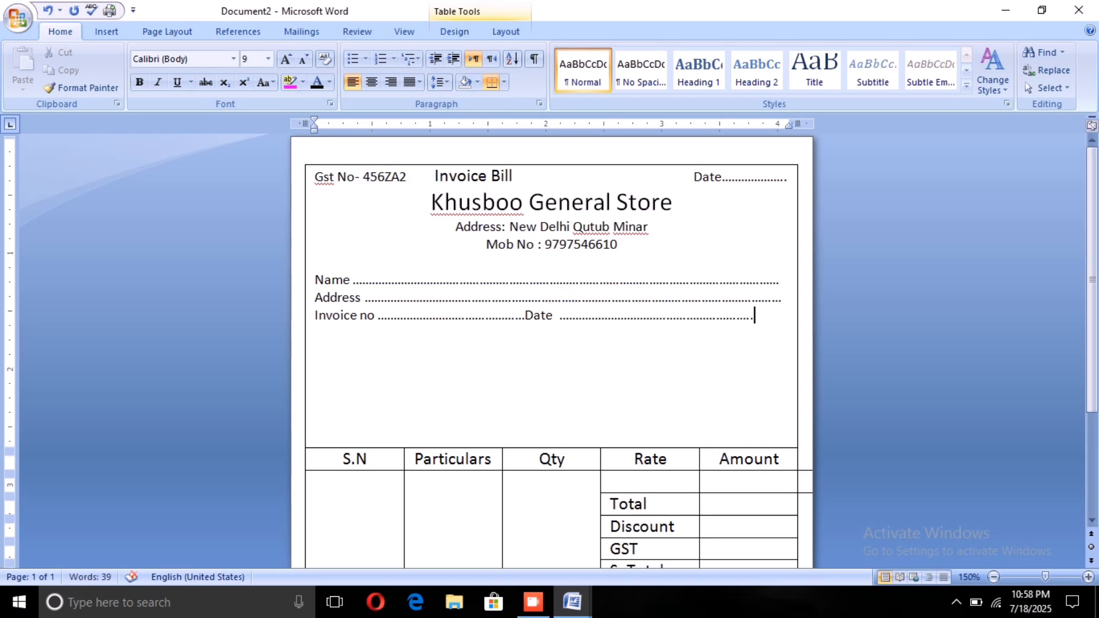
text(.)
key(Return)
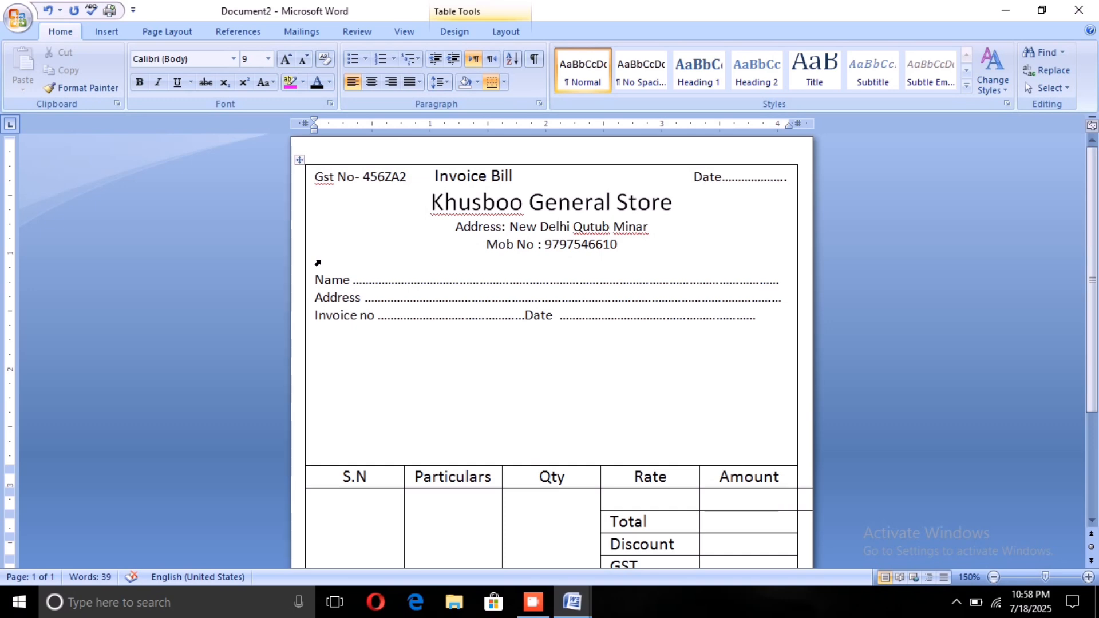
Step: Enter a "Mobile No" field below Invoice no, with its dotted line ending level with the one above
text(Mobile N)
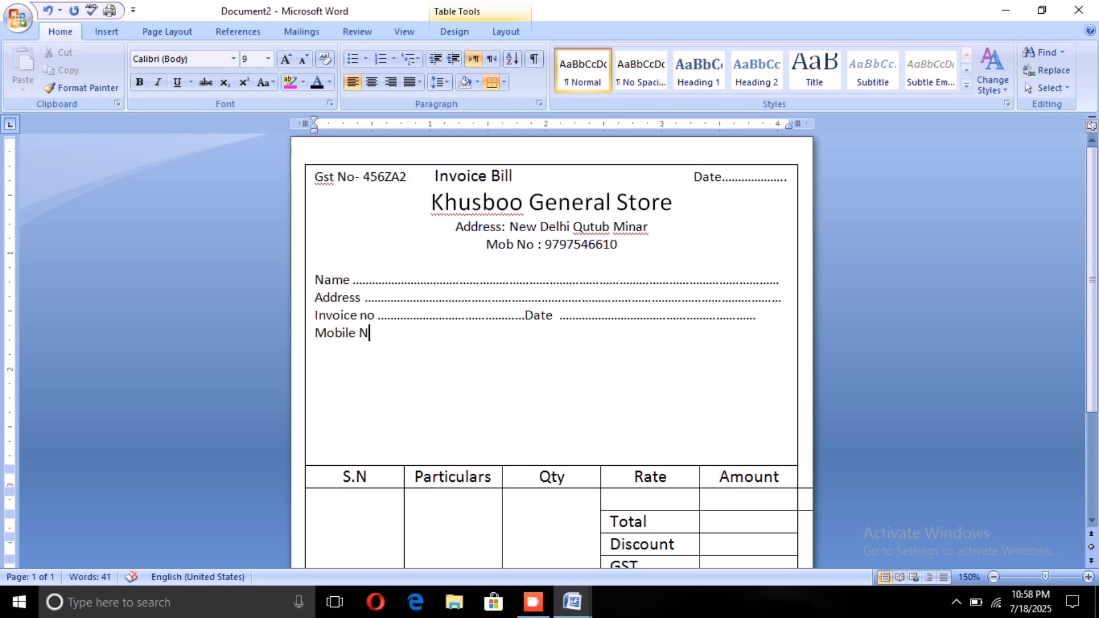
text(O)
key(BackSpace)
text(o)
text( ,,,,,,,,,,,)
key(BackSpace)
key(BackSpace)
key(BackSpace)
key(BackSpace)
key(BackSpace)
key(BackSpace)
key(BackSpace)
key(BackSpace)
key(BackSpace)
key(BackSpace)
key(BackSpace)
text(........................................)
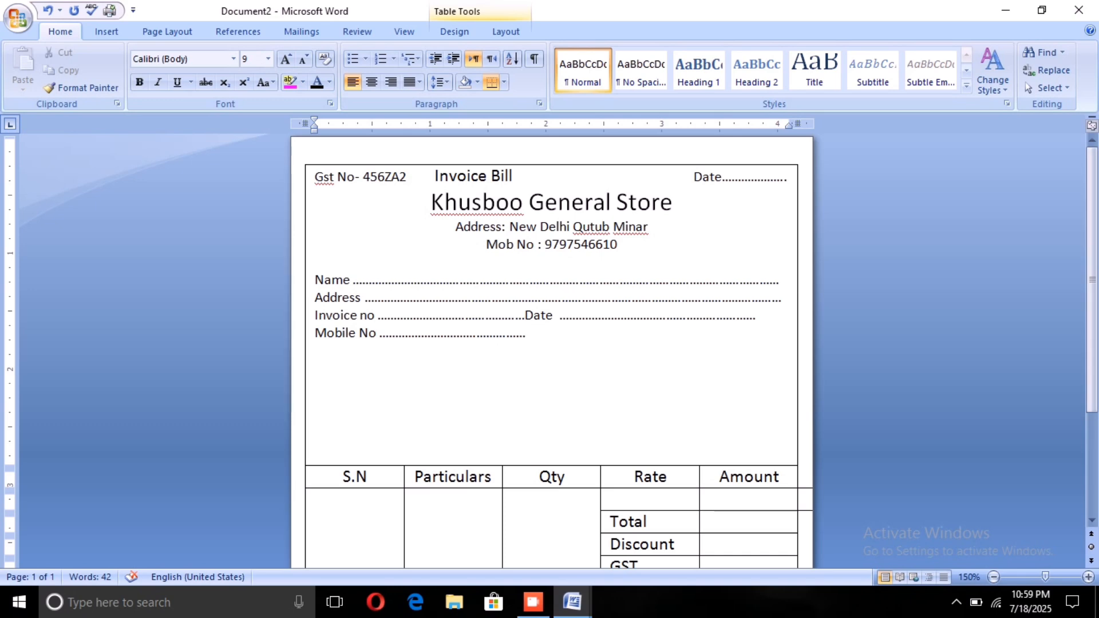
Step: Add an Email field with a dotted line after Mobile No on the same line
text(Emai)
text(l  )
text(.....................)
text(.....................................)
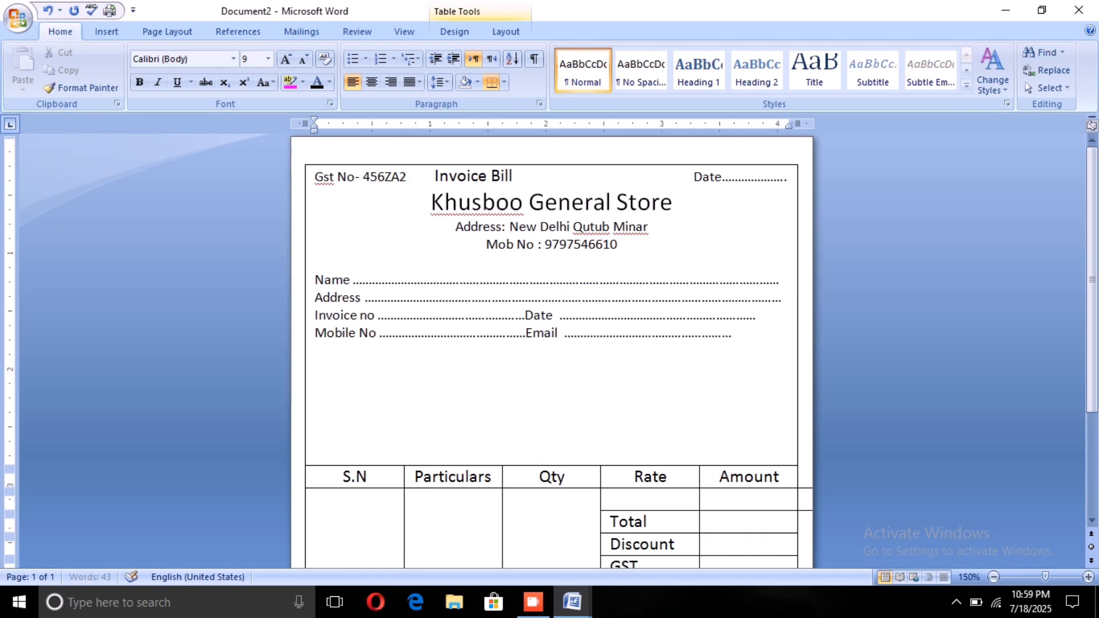
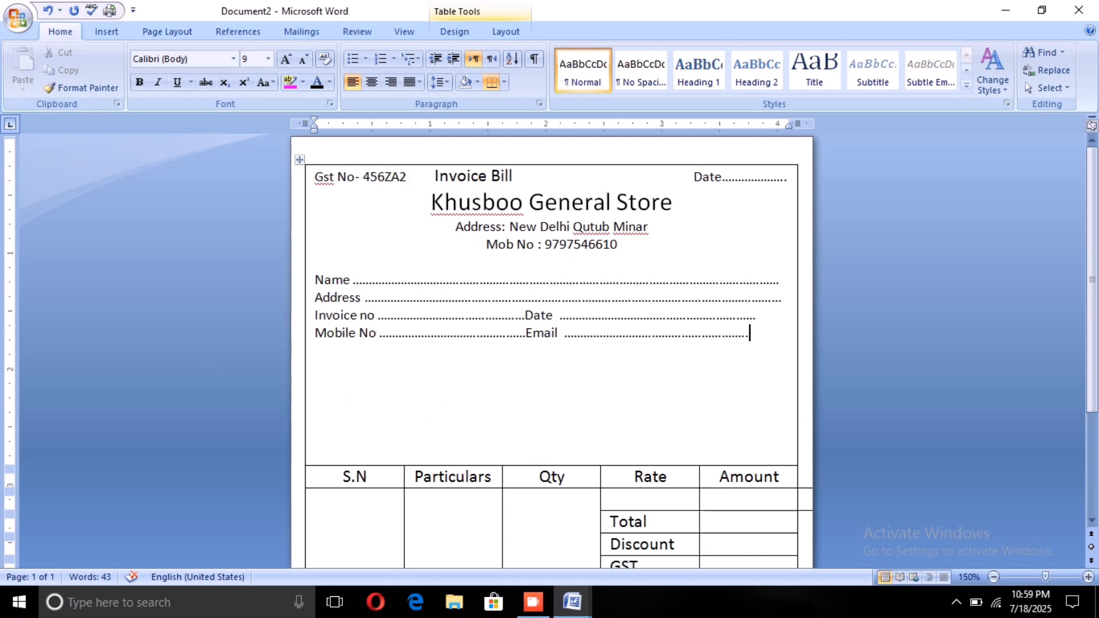
click(318, 280)
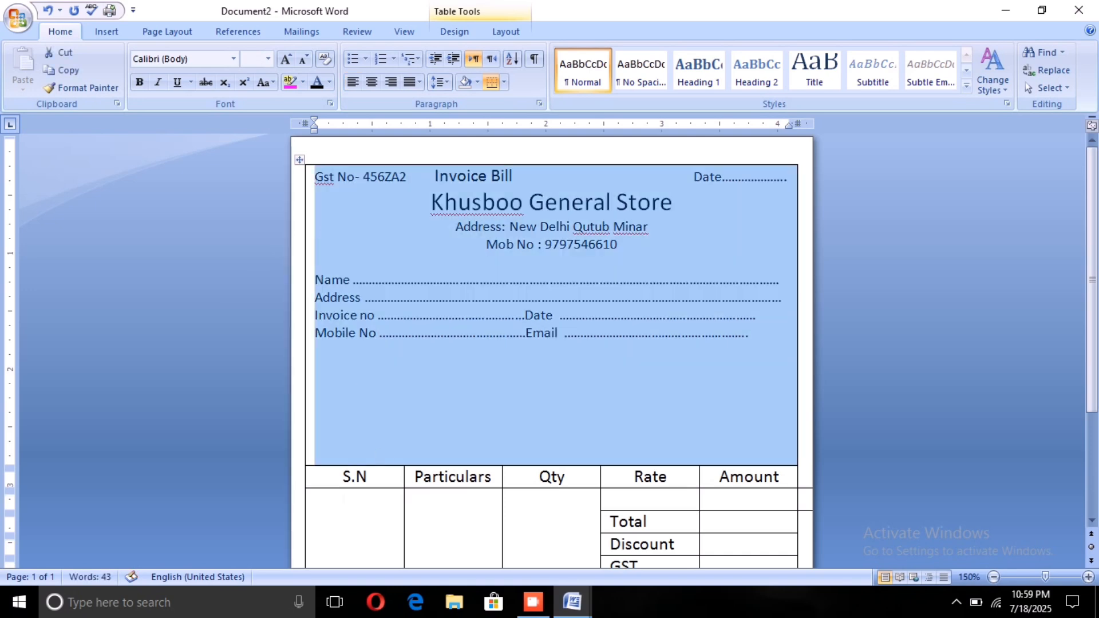
click(362, 522)
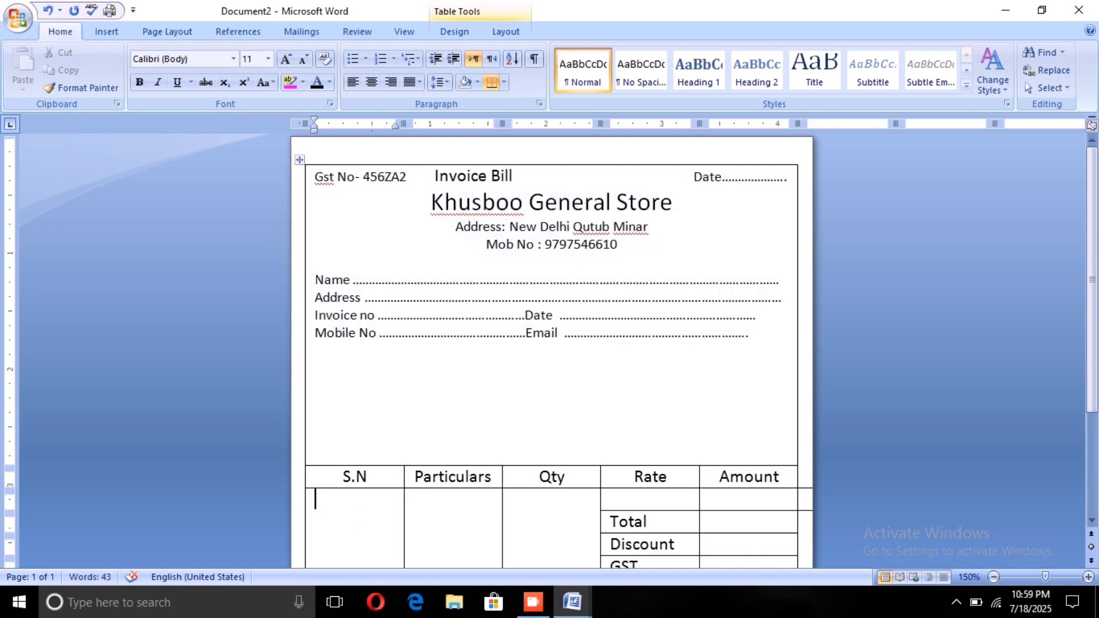
click(314, 278)
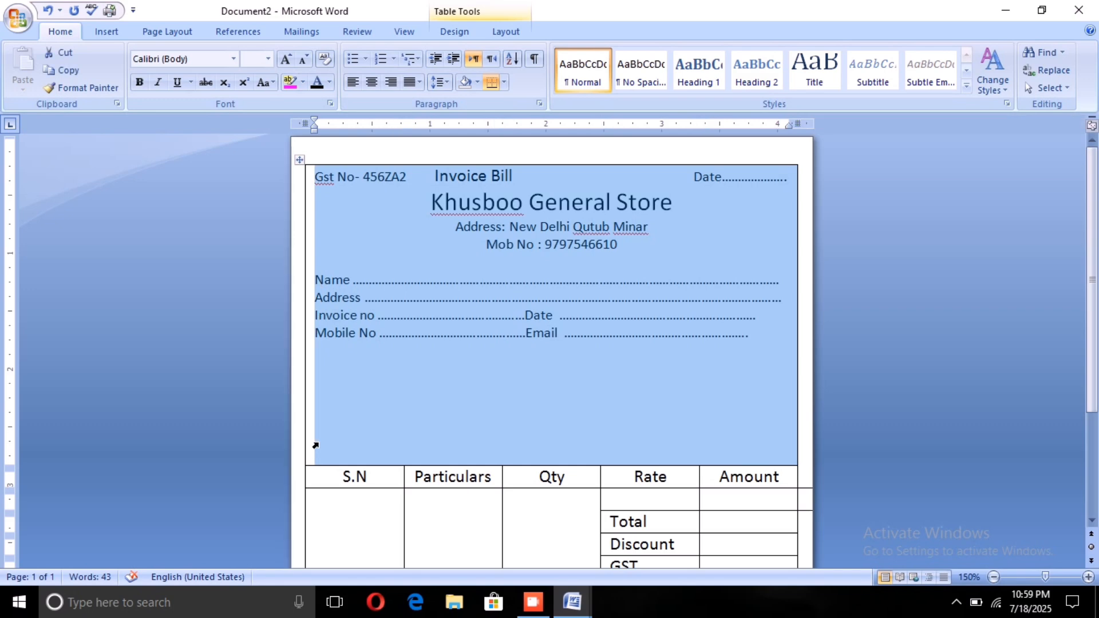
click(336, 419)
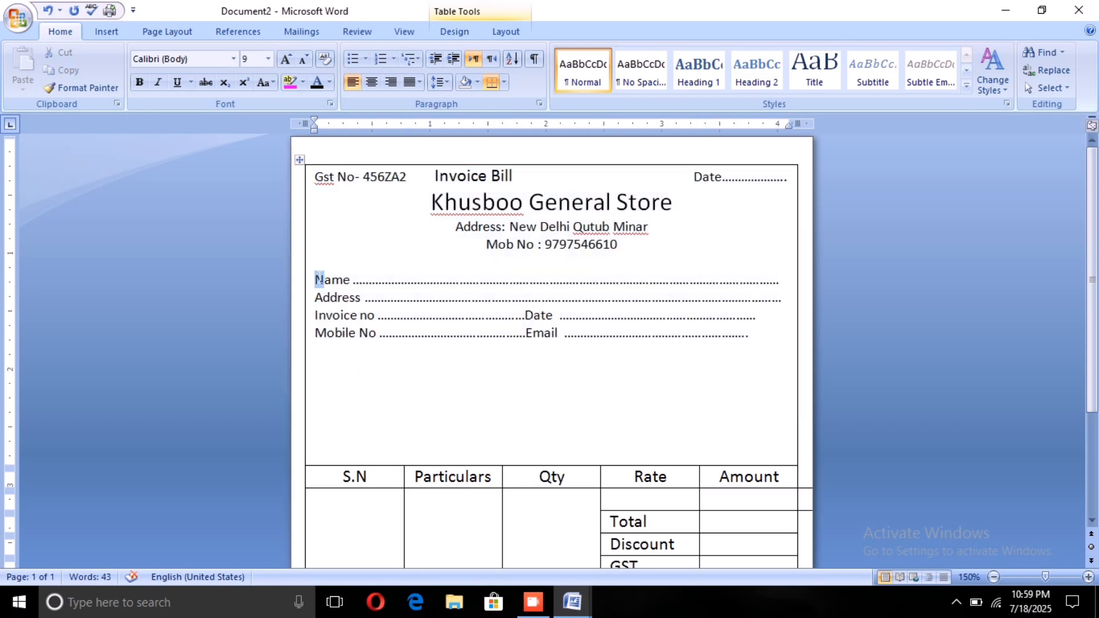
Step: Set the line spacing of the customer field lines from Name to Mobile No and Email to 2.5
drag(314, 280, 319, 350)
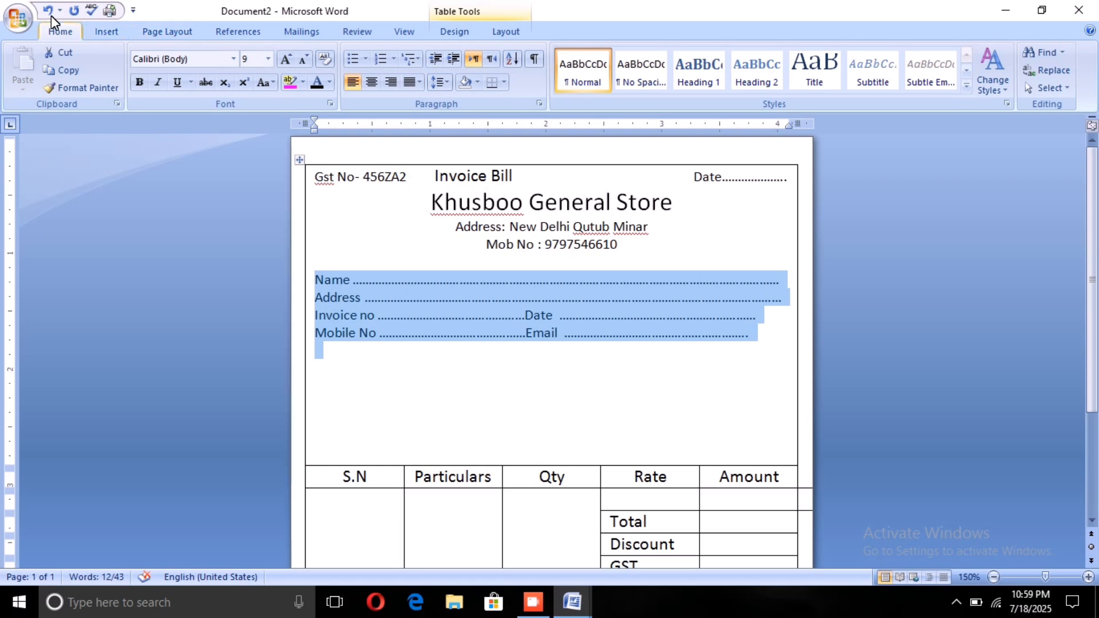
click(437, 81)
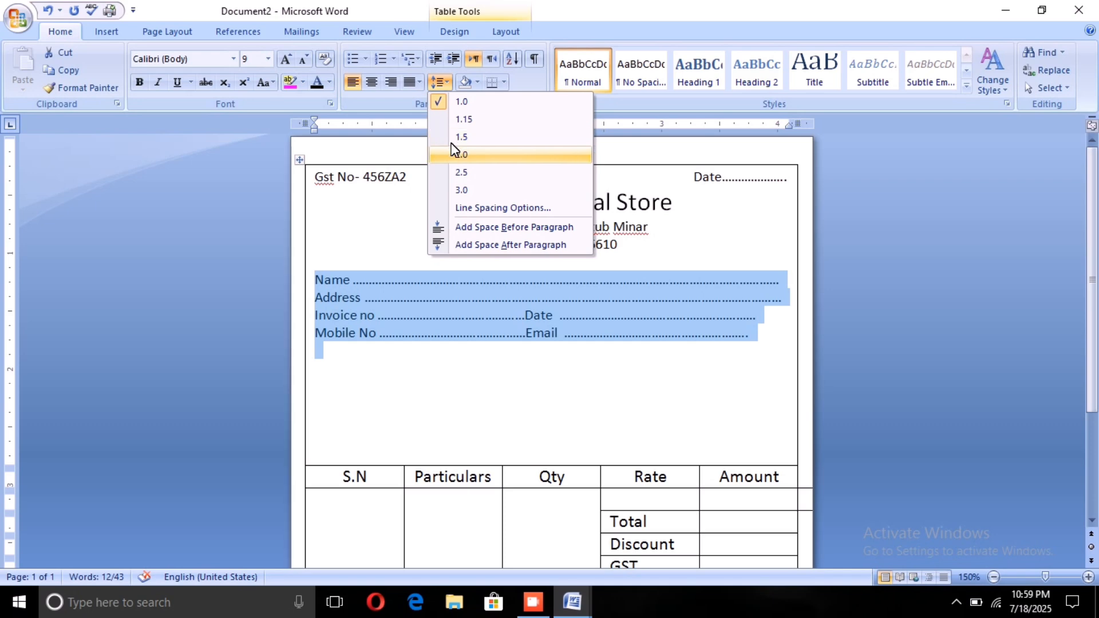
click(449, 166)
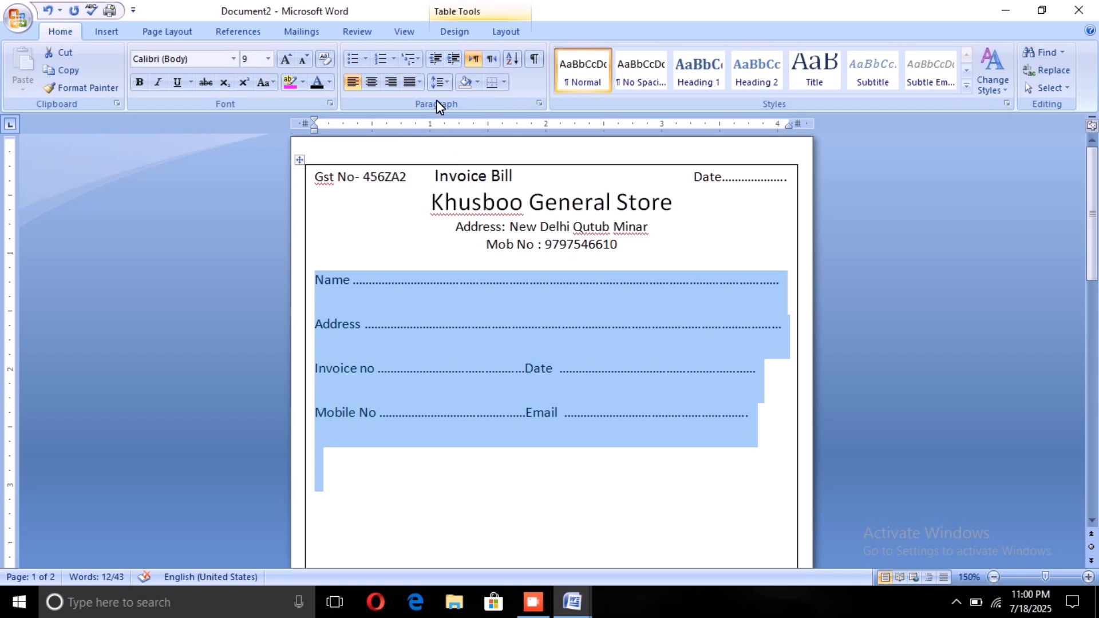
click(443, 84)
click(461, 155)
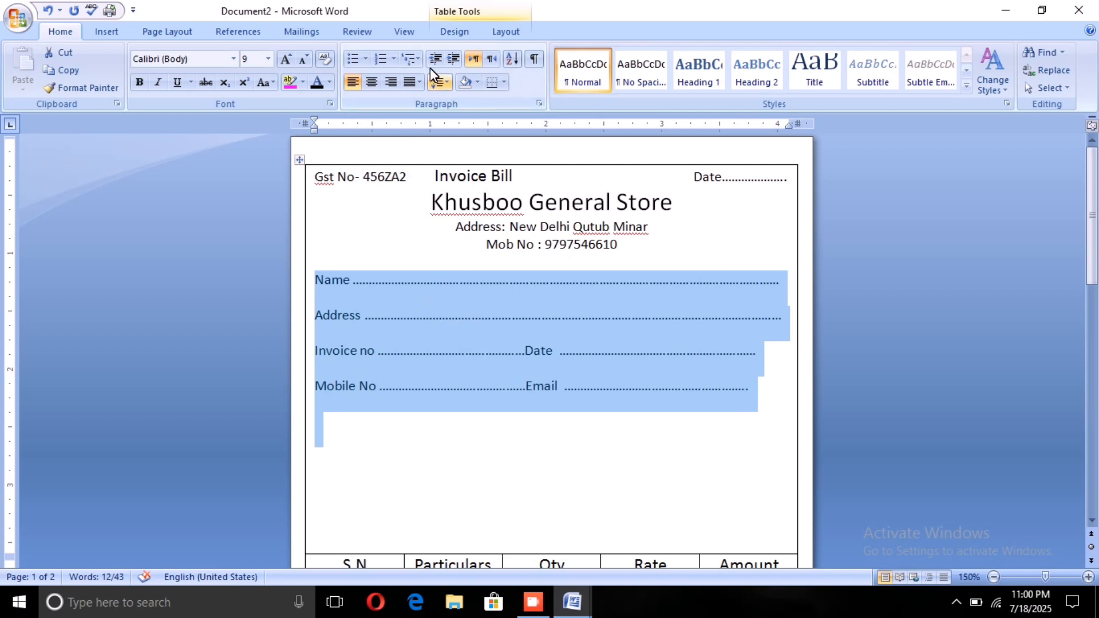
click(438, 83)
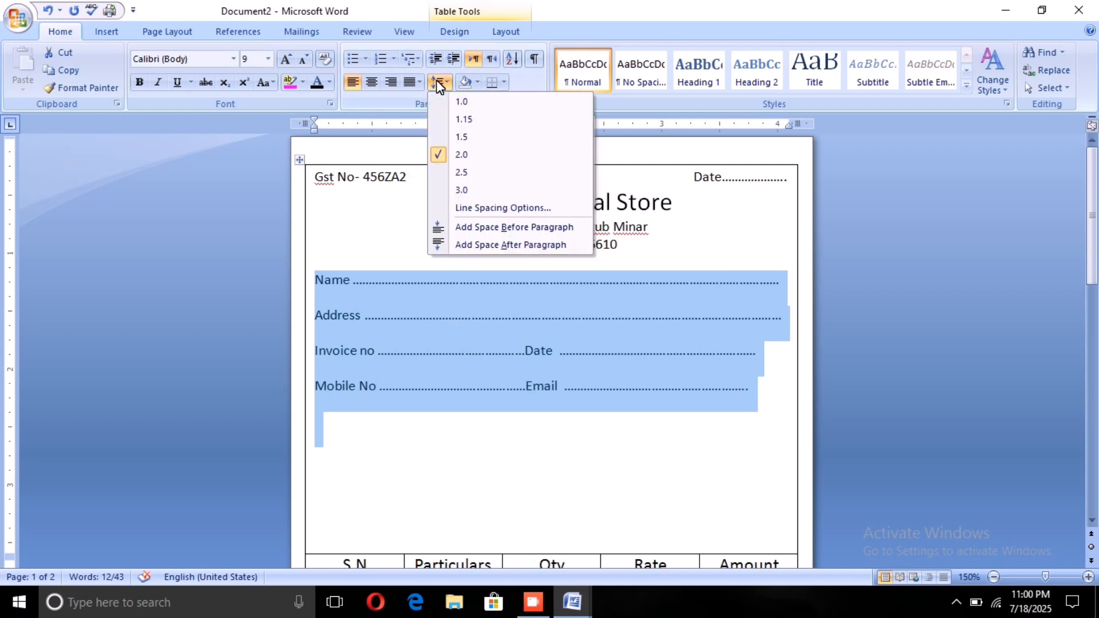
click(462, 172)
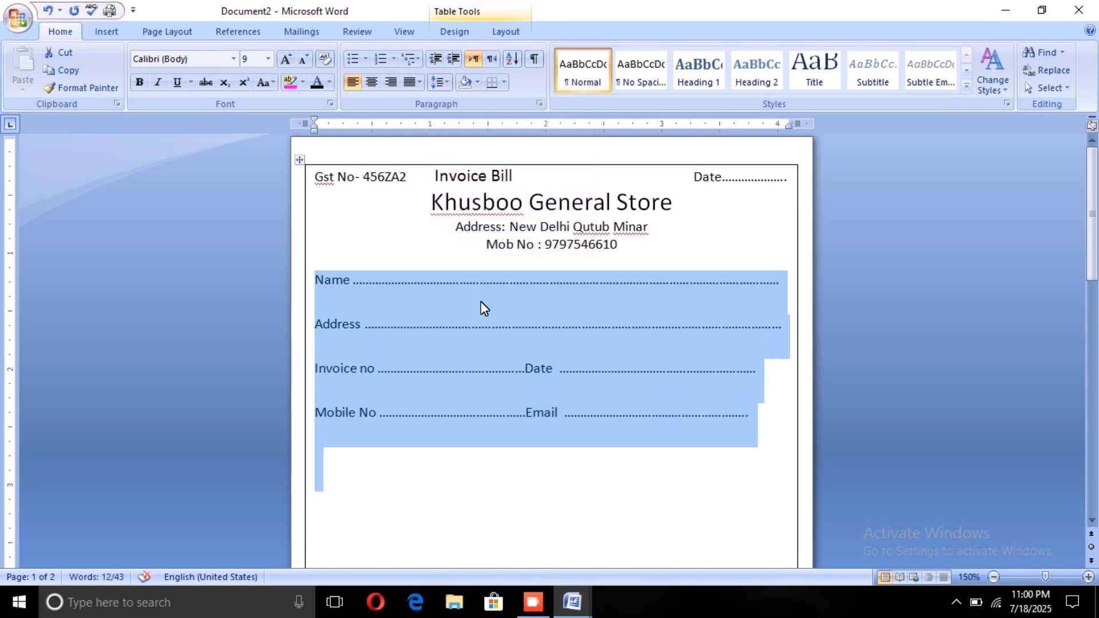
Step: Delete the empty lines below the Mobile No and Email line so the header cell ends right after it
click(464, 441)
scroll(464, 442, down, 2)
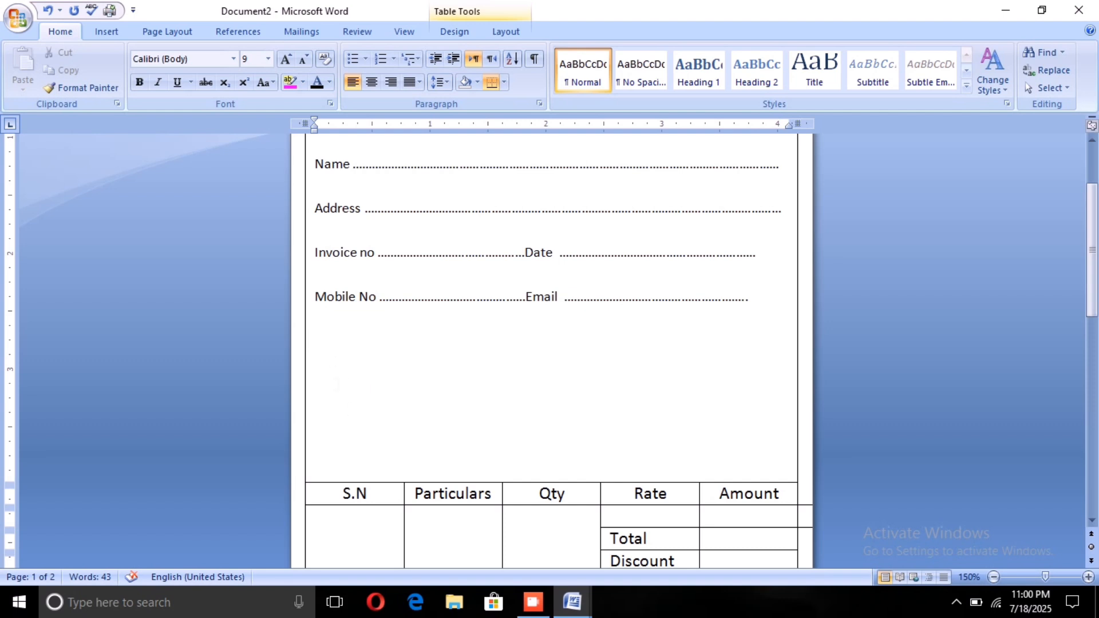
click(316, 471)
key(BackSpace)
key(BackSpace)
key(BackSpace)
key(BackSpace)
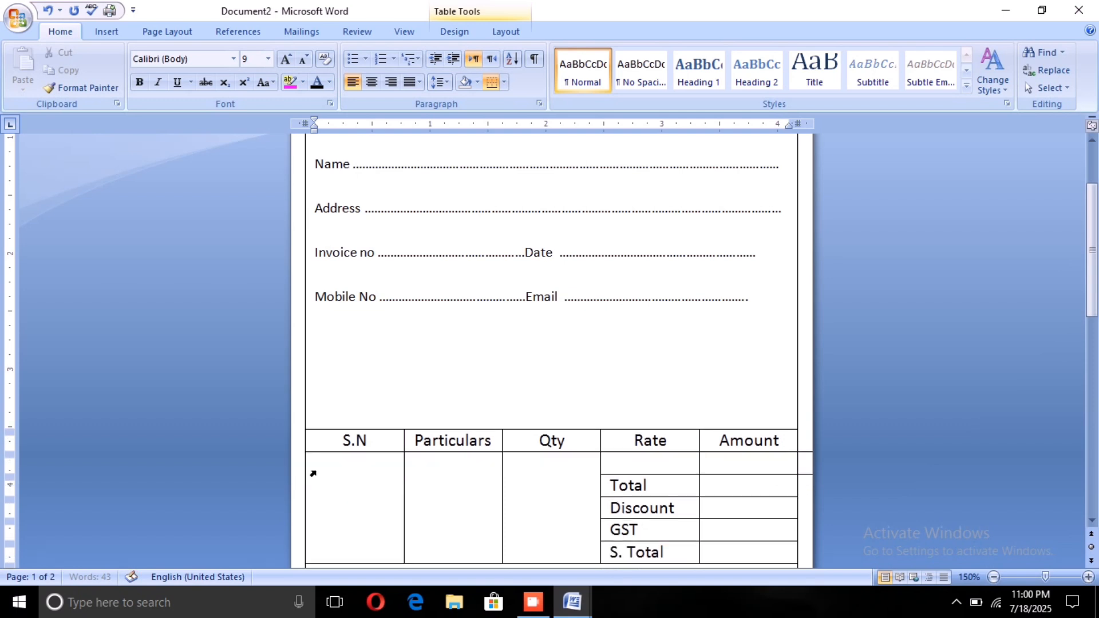
key(BackSpace)
key(BackSpace)
key(BackSpace)
key(BackSpace)
key(BackSpace)
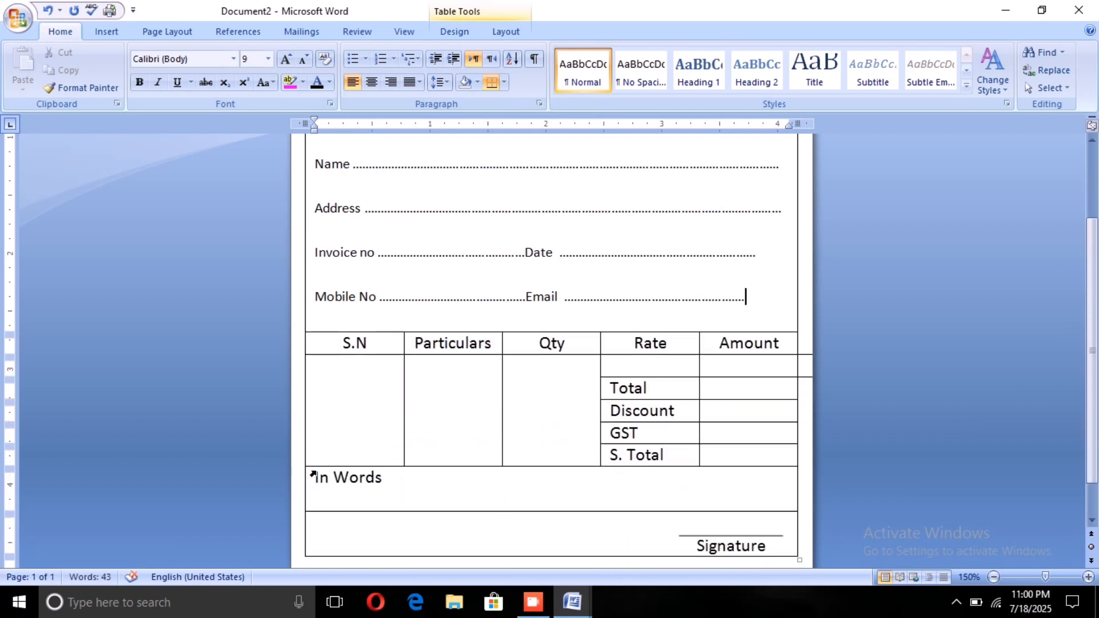
Step: Make the Name and Address labels of the customer fields bold
scroll(315, 458, up, 3)
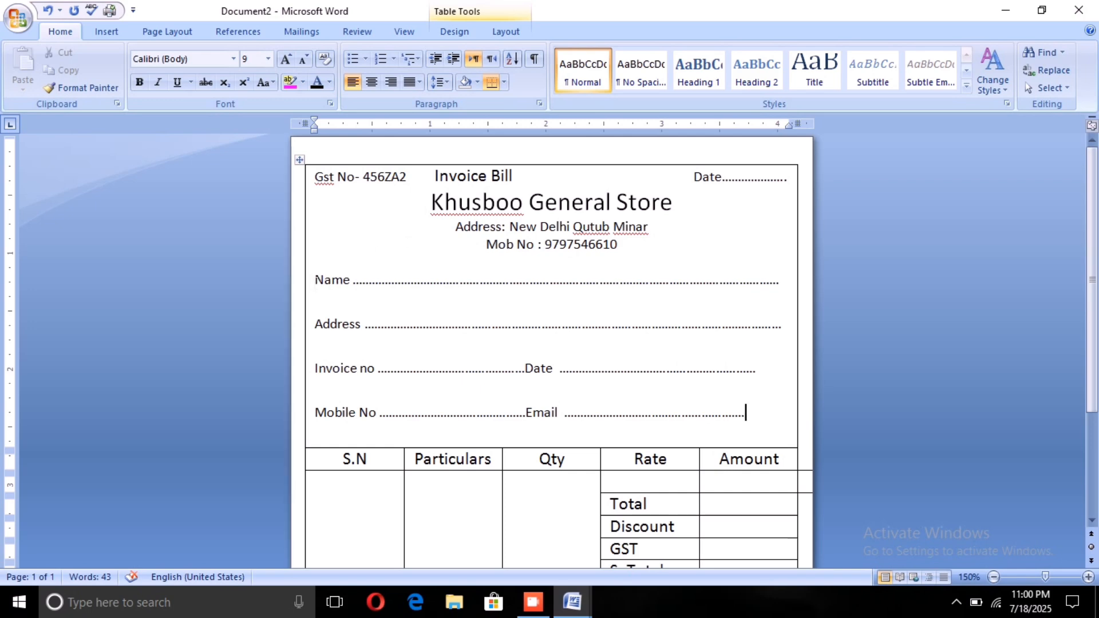
drag(315, 281, 349, 281)
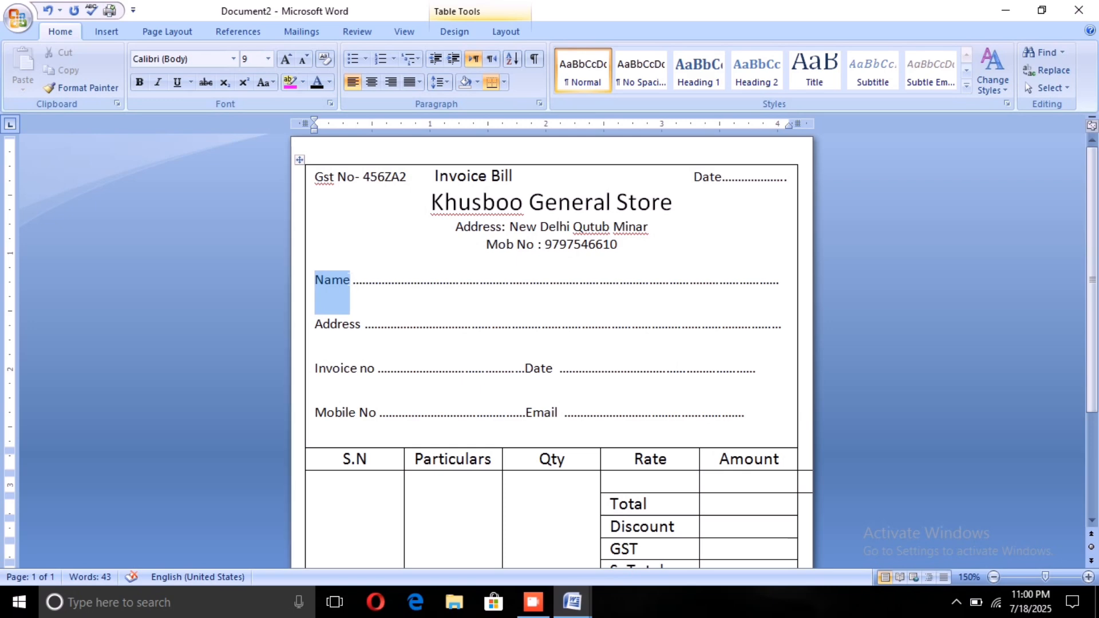
click(133, 82)
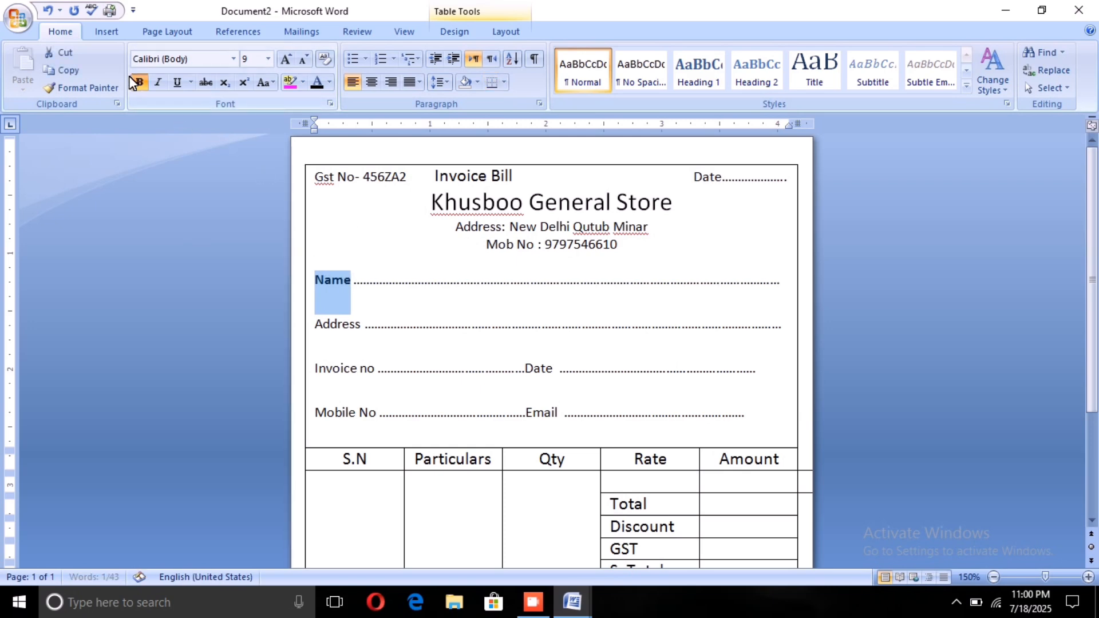
click(315, 324)
drag(315, 323, 361, 324)
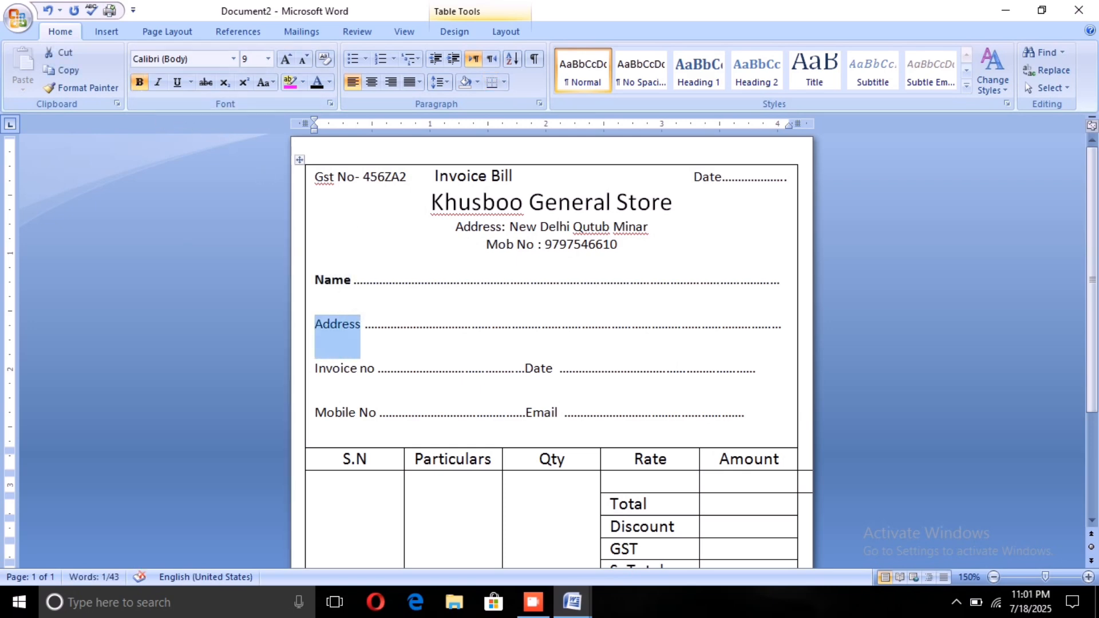
click(134, 80)
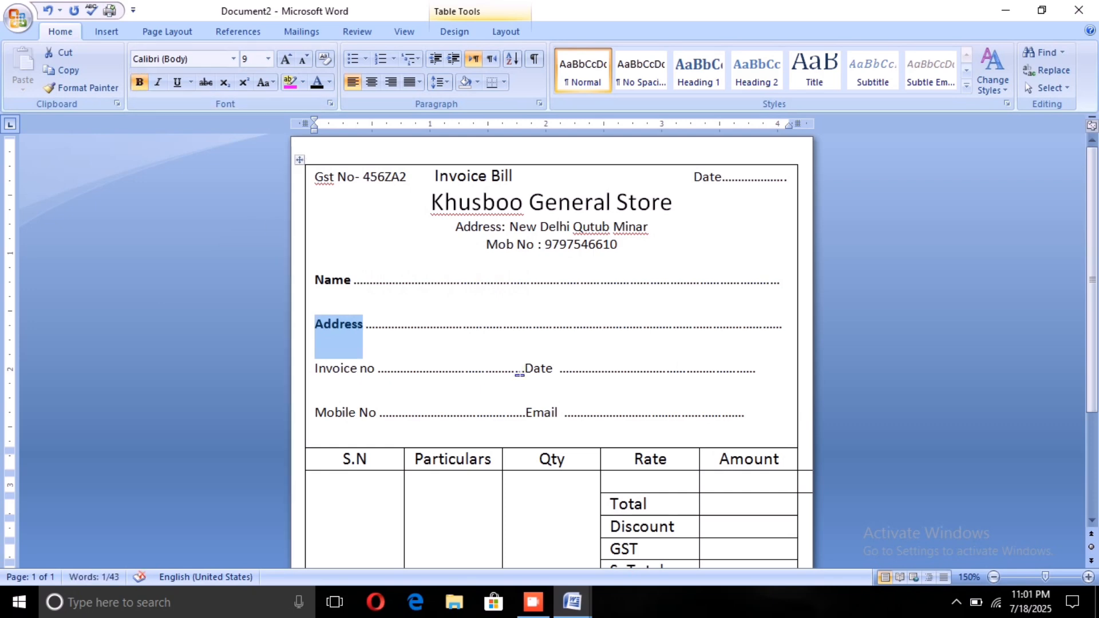
Step: Make the Date, Invoice no, Mobile No and Email labels in the customer fields bold
mouse_move(519, 370)
mouse_down()
mouse_move(553, 370)
mouse_move(541, 369)
mouse_up()
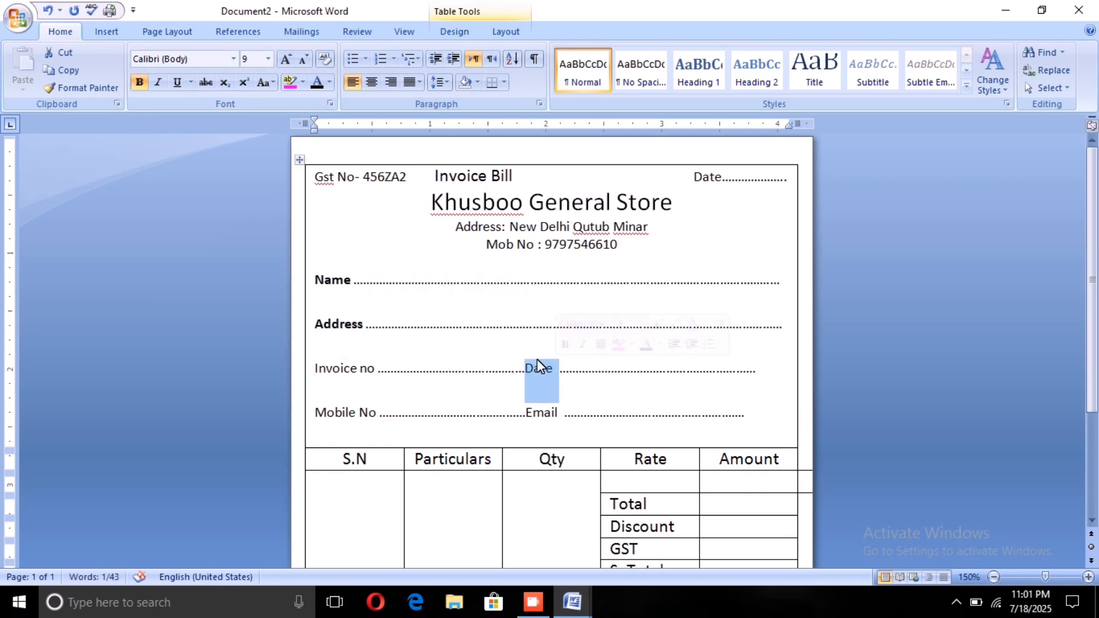
click(140, 82)
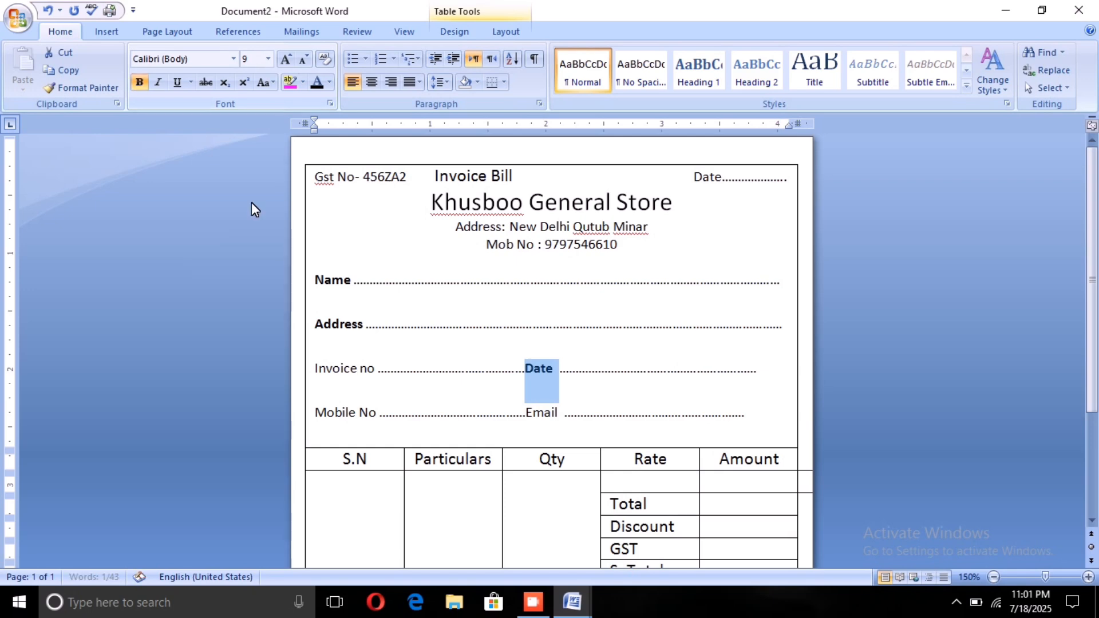
drag(314, 369, 376, 369)
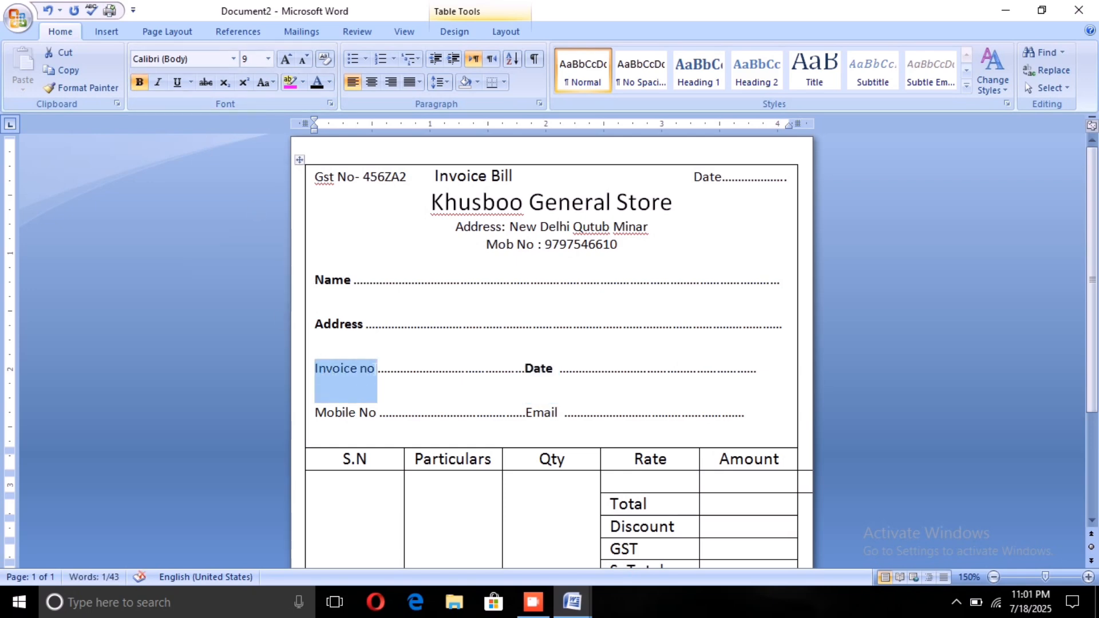
click(139, 82)
scroll(552, 343, down, 3)
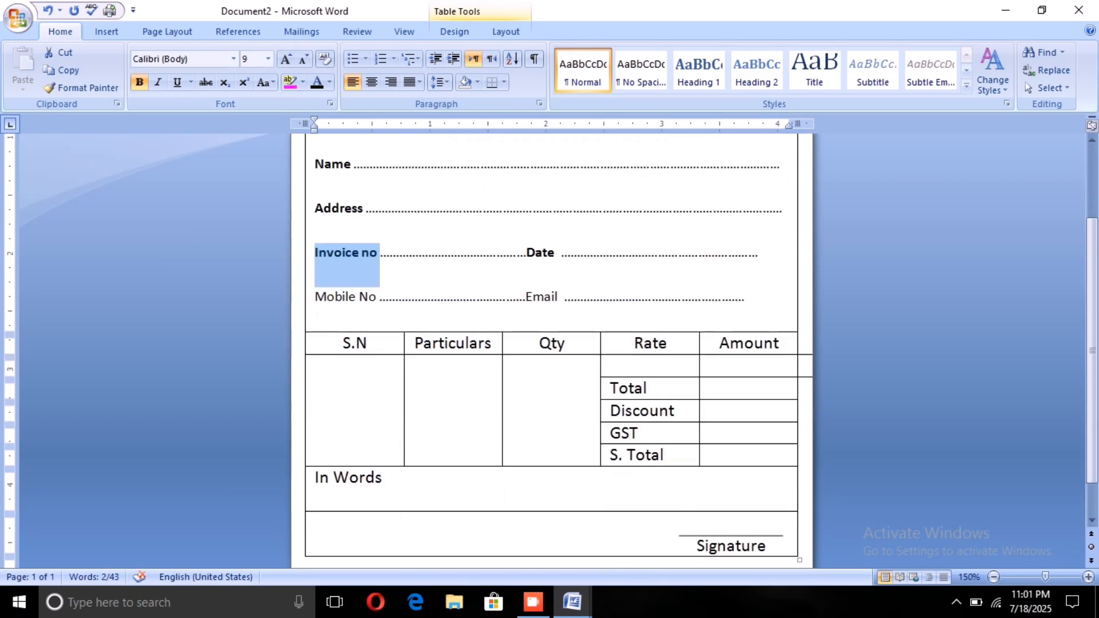
drag(316, 305, 377, 298)
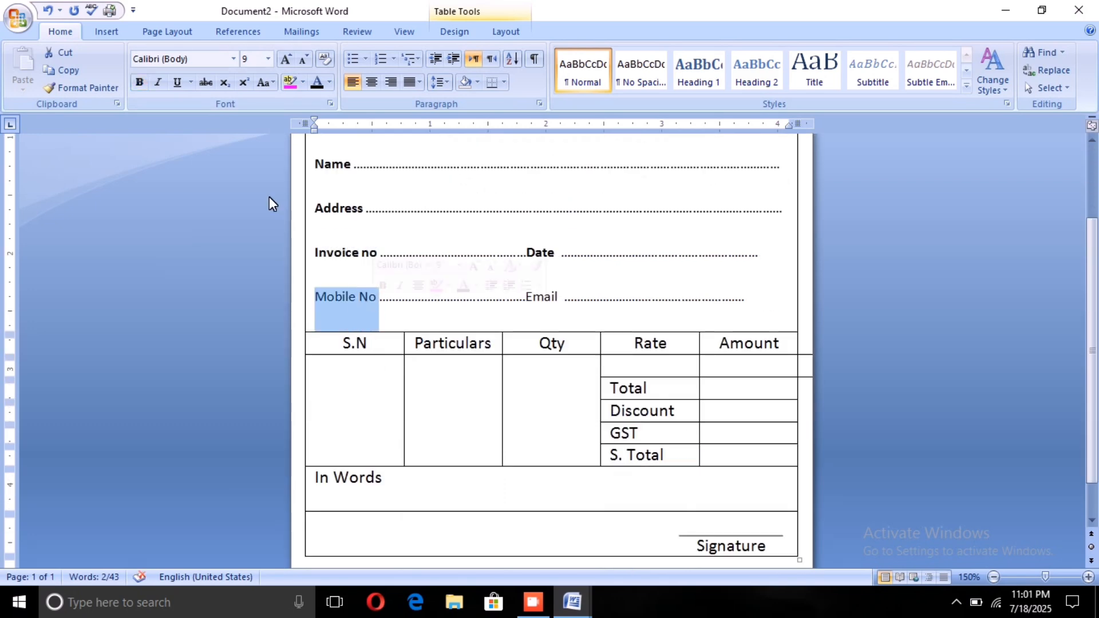
click(139, 82)
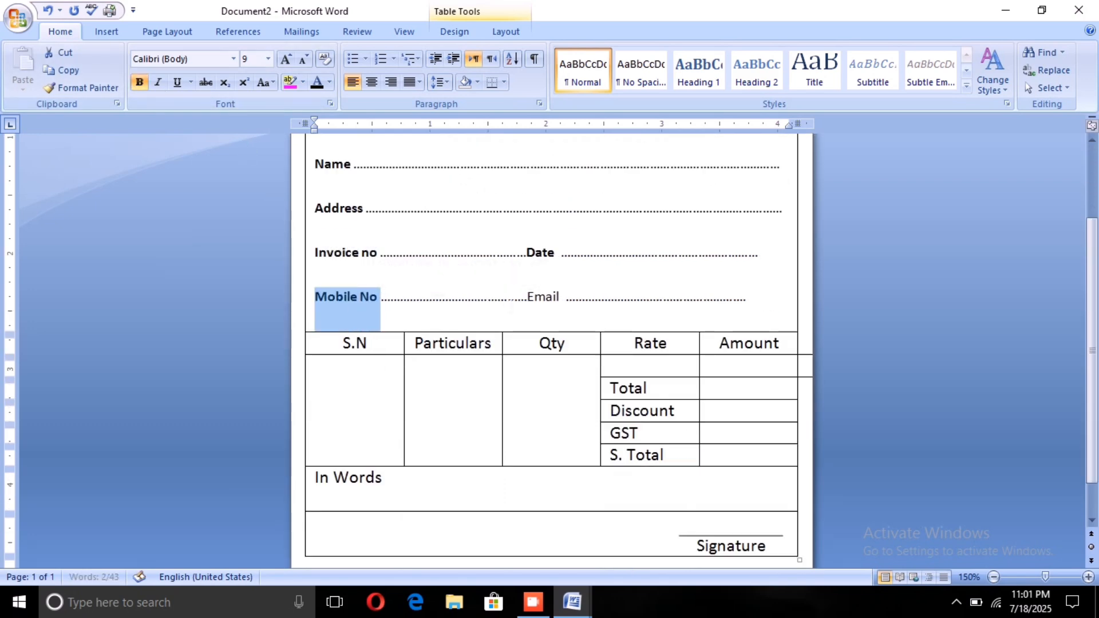
drag(527, 298, 557, 302)
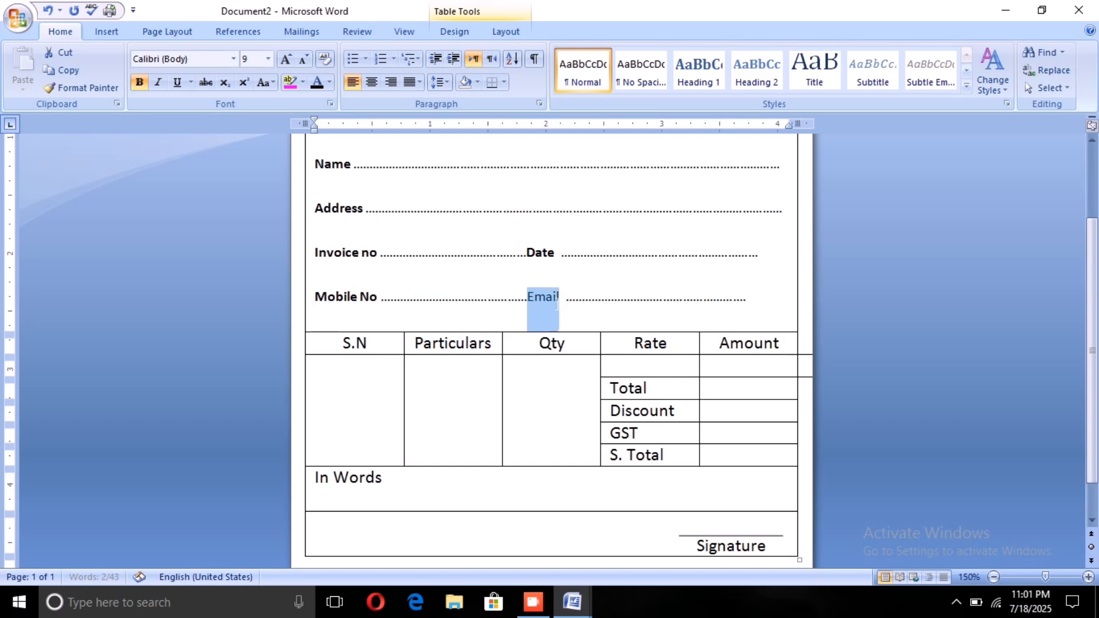
click(139, 82)
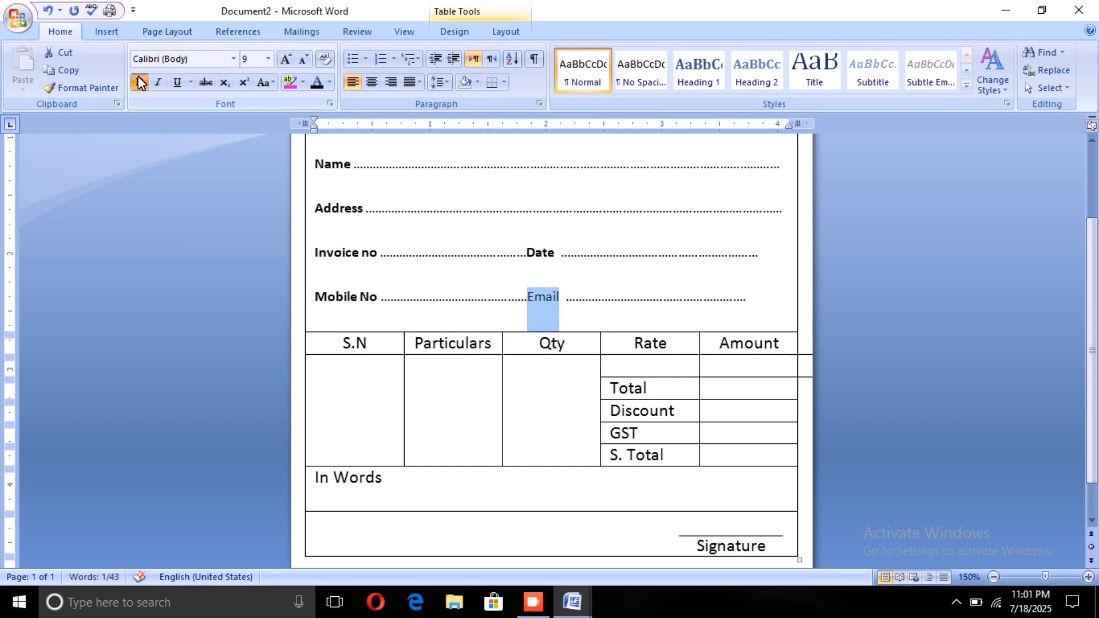
Step: Make the store's address line and mobile number line under the store name bold
scroll(551, 343, up, 3)
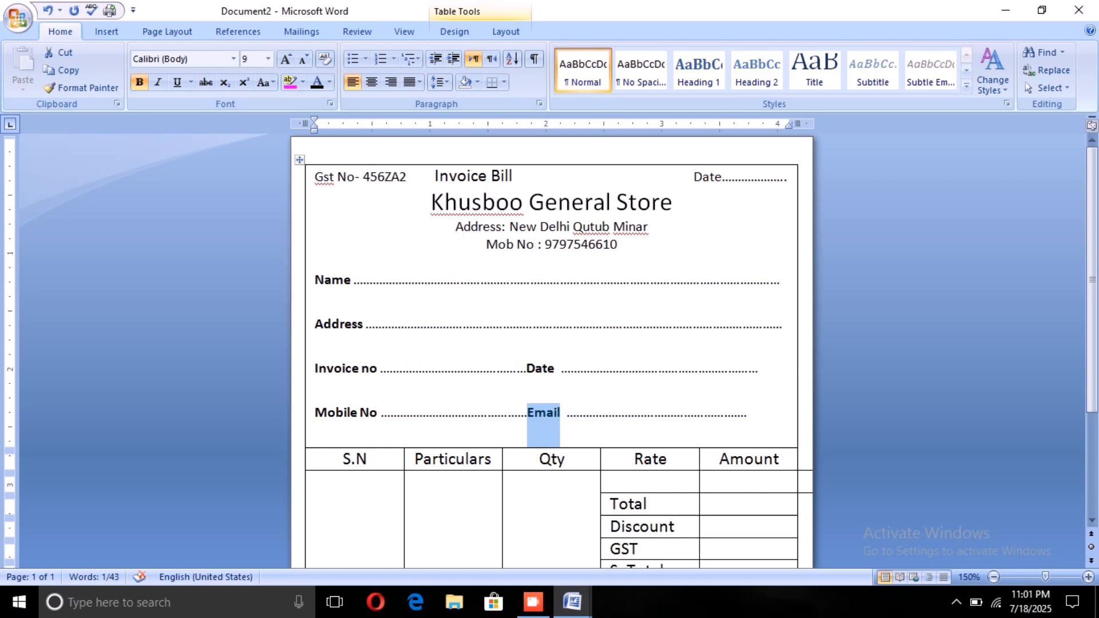
drag(456, 227, 655, 227)
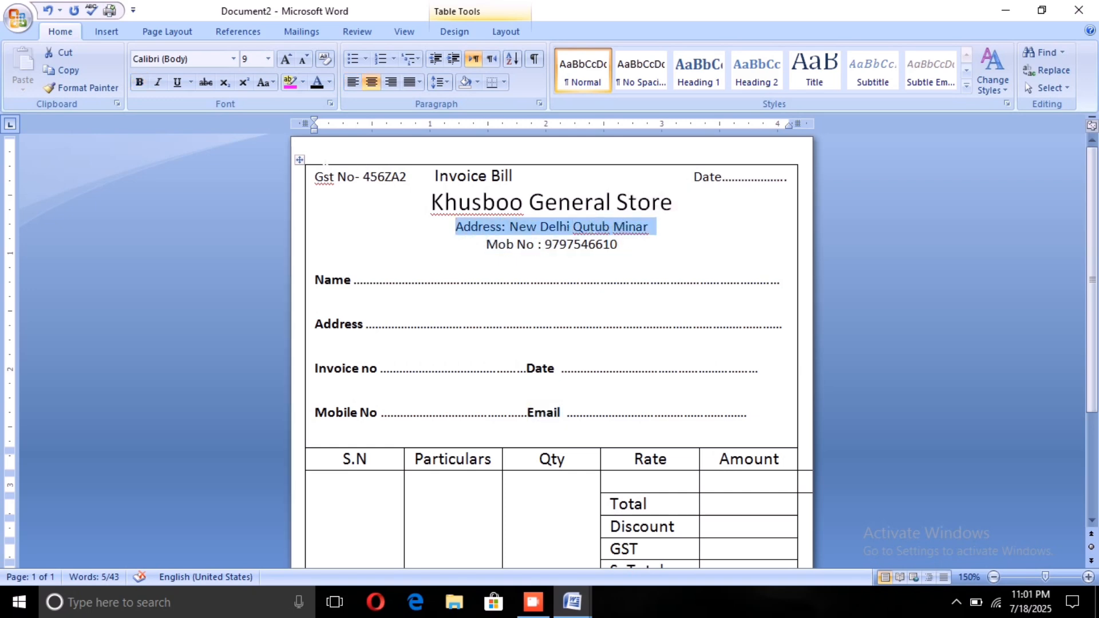
click(139, 84)
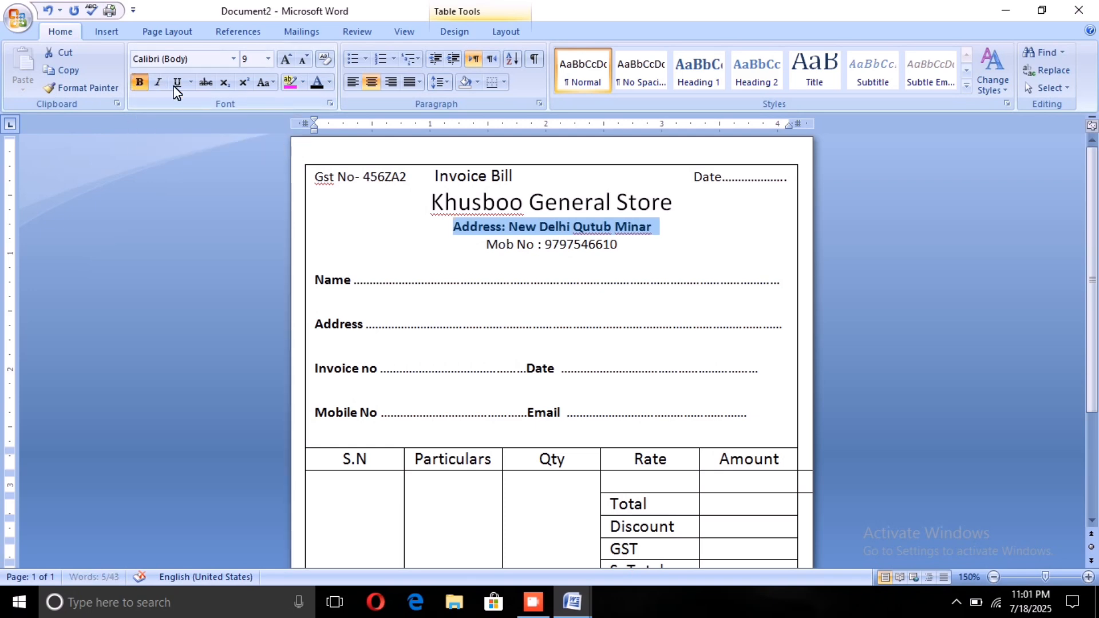
click(486, 244)
drag(486, 244, 626, 244)
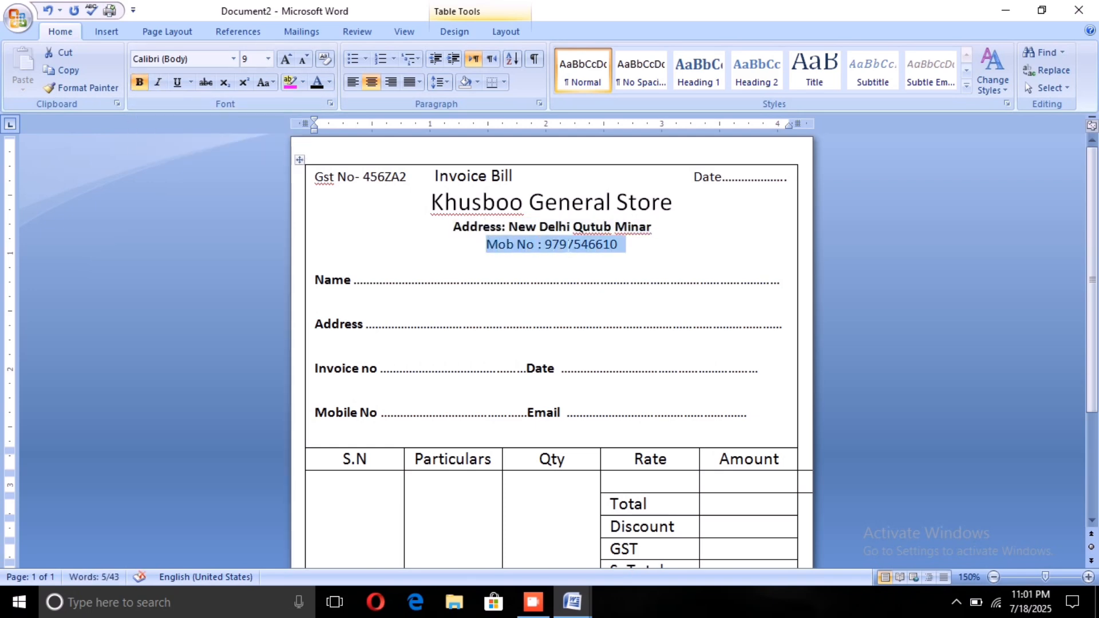
click(139, 82)
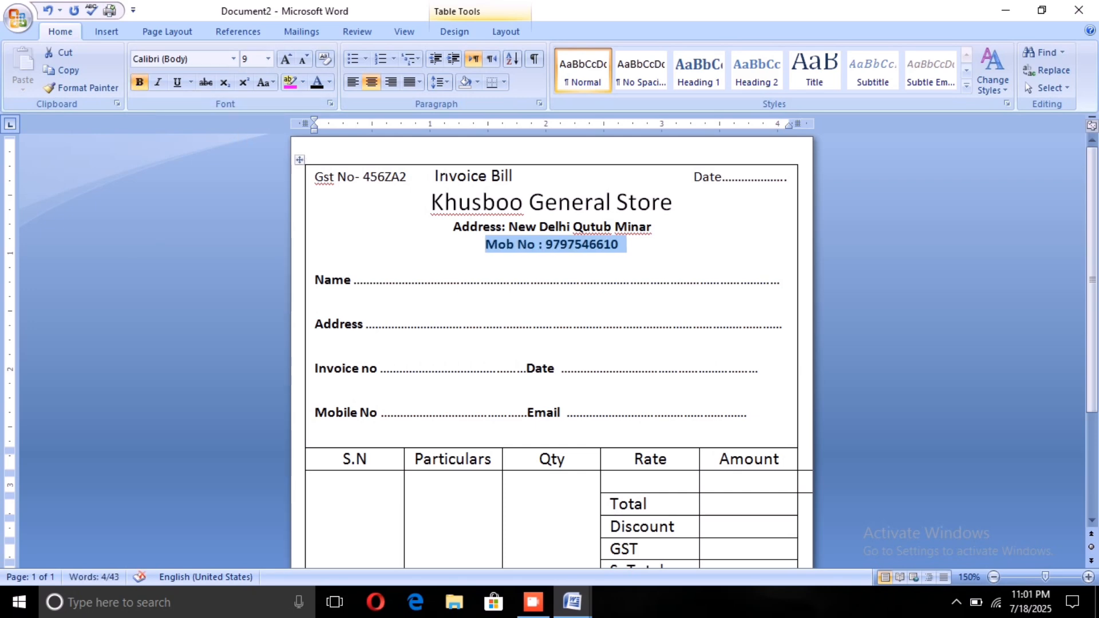
Step: Delete the Invoice Bill title and draw a text box about 1.31" wide between the Gst No and Date fields
drag(434, 176, 497, 173)
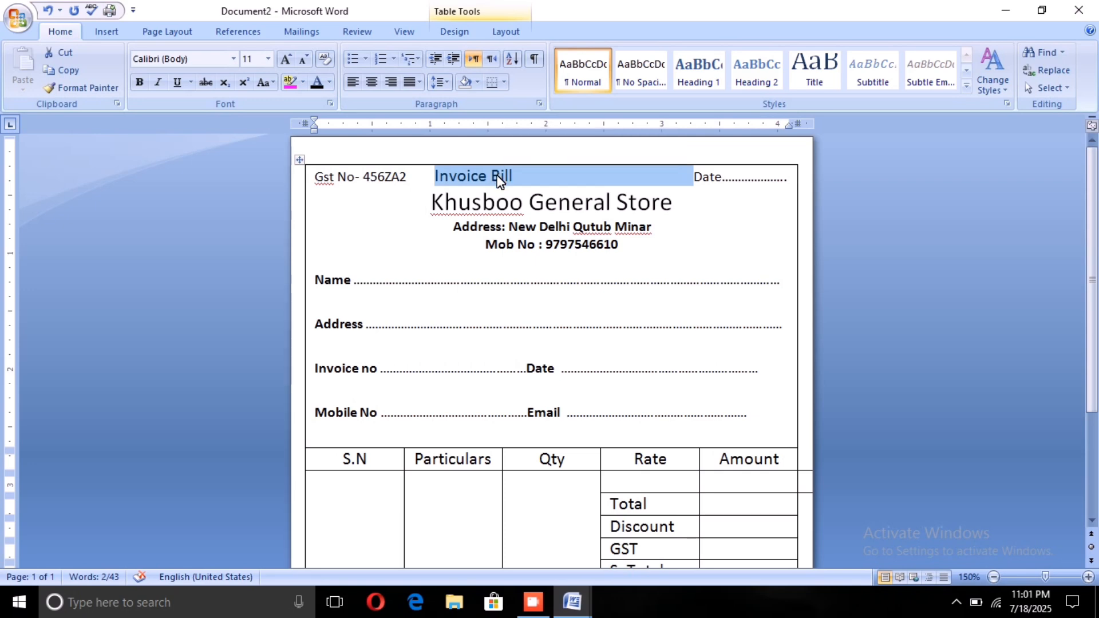
key(Delete)
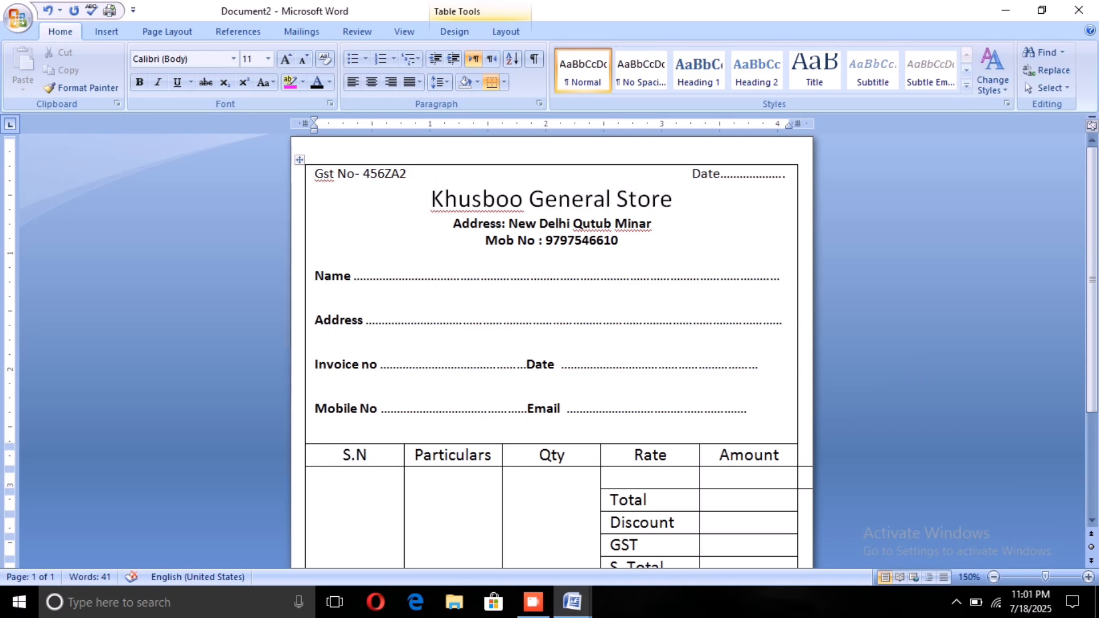
click(104, 30)
click(240, 69)
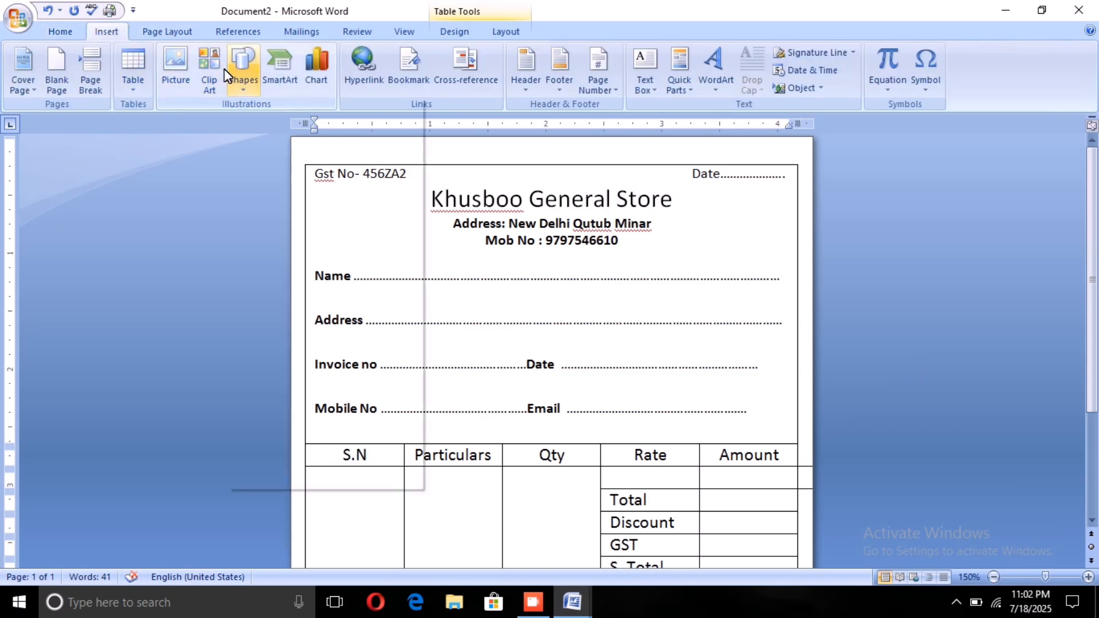
click(235, 122)
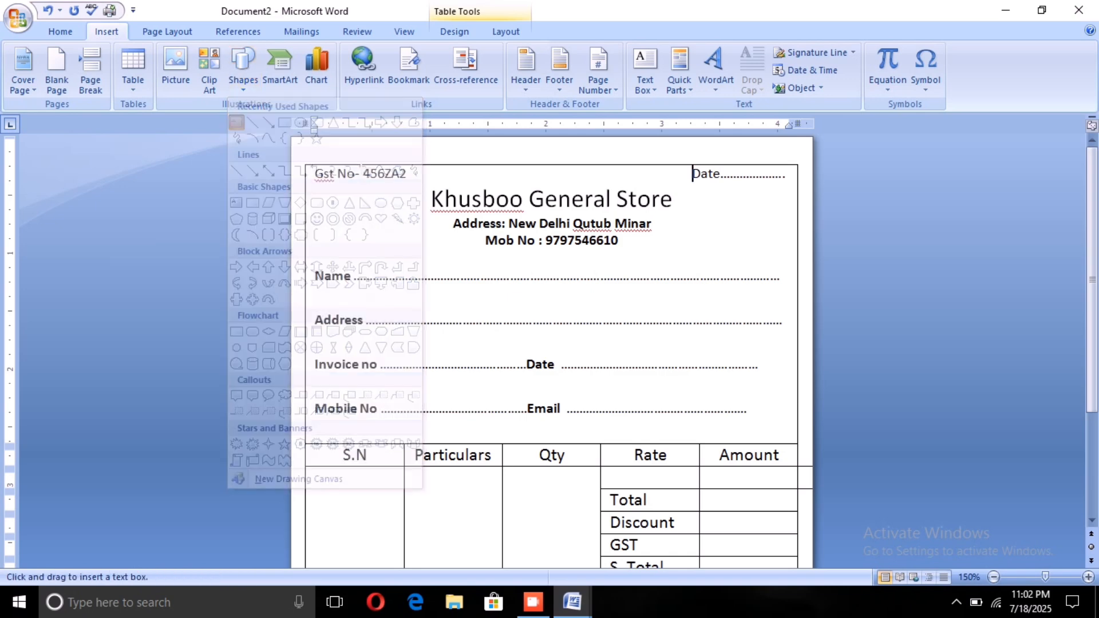
drag(489, 176, 640, 189)
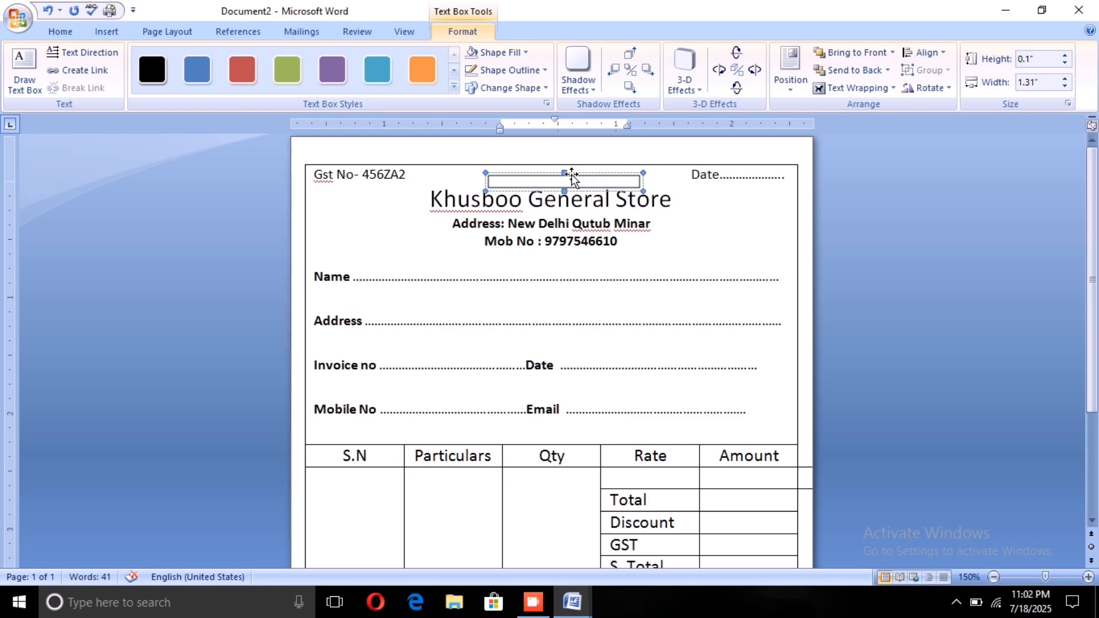
Step: Clear the blank space inside the new text box and extend it upward to about 0.29" tall
drag(563, 174, 569, 166)
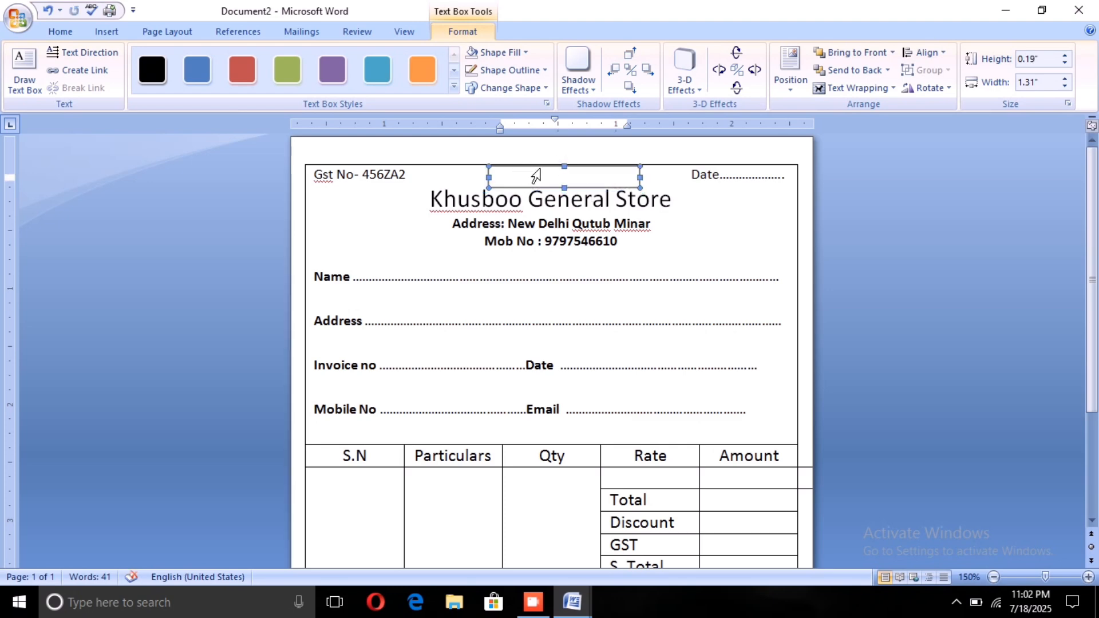
double_click(540, 171)
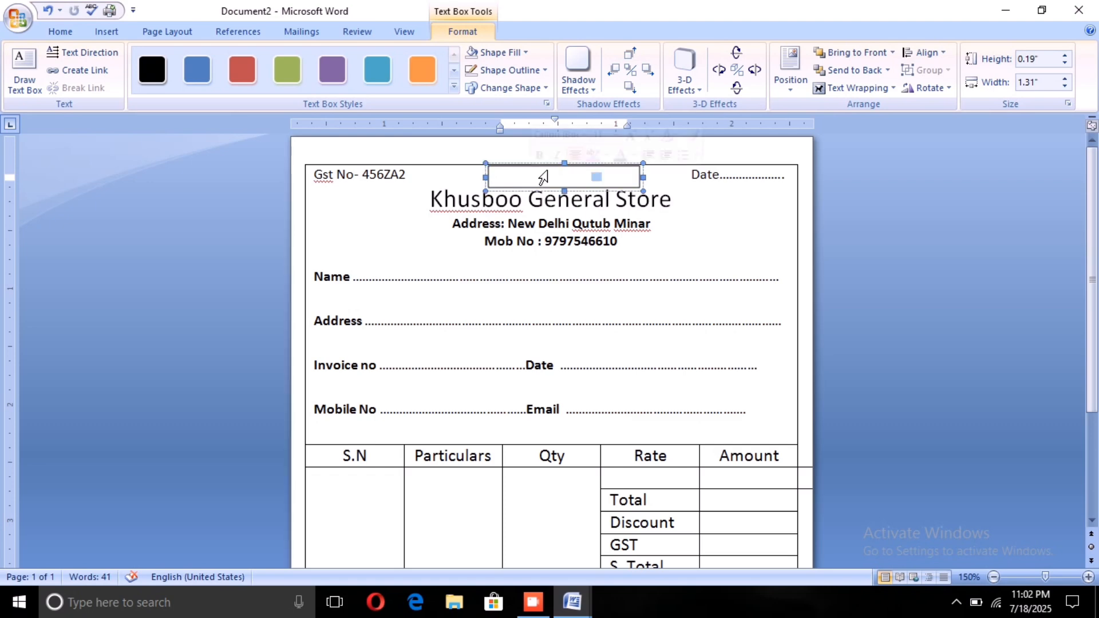
click(525, 168)
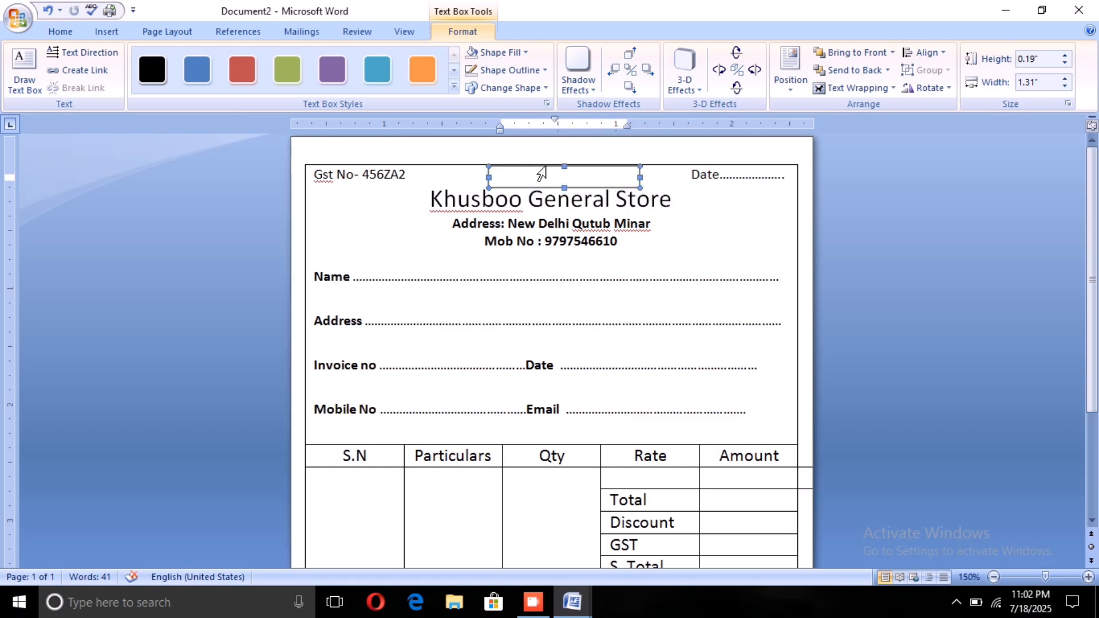
double_click(541, 173)
key(BackSpace)
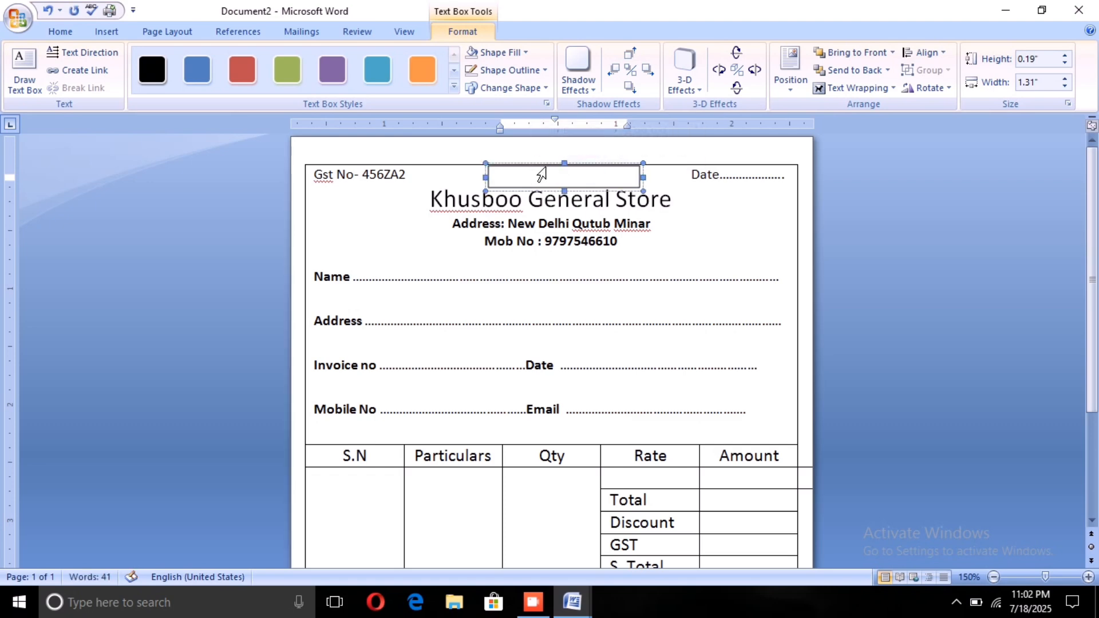
key(BackSpace)
click(571, 171)
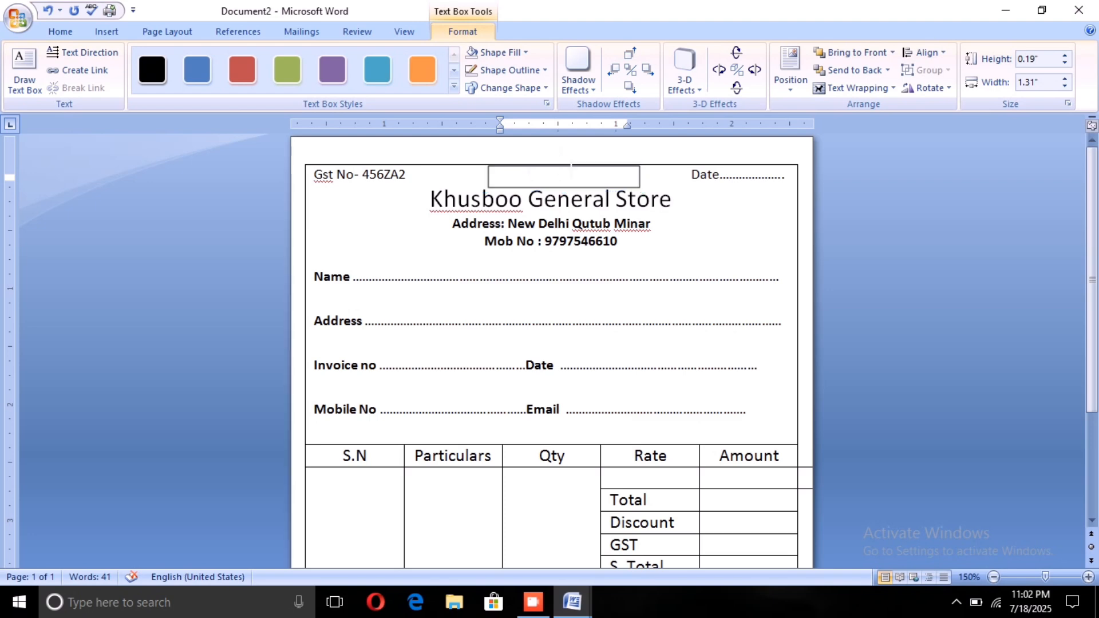
drag(572, 156, 569, 156)
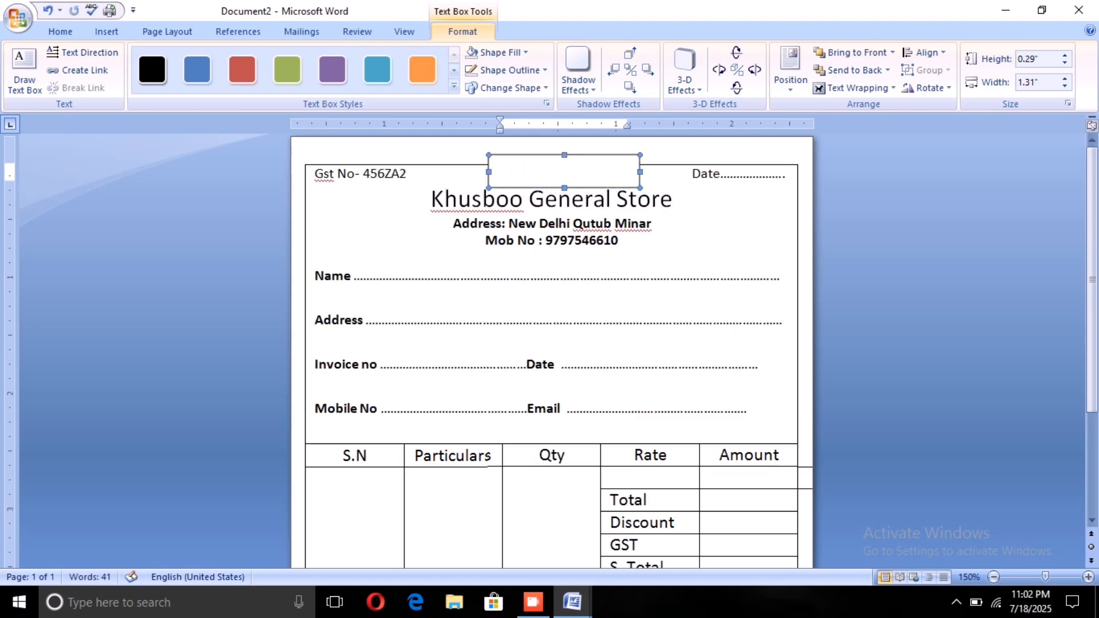
Step: Enter "Tax Invoice" in the text box and center it
click(508, 170)
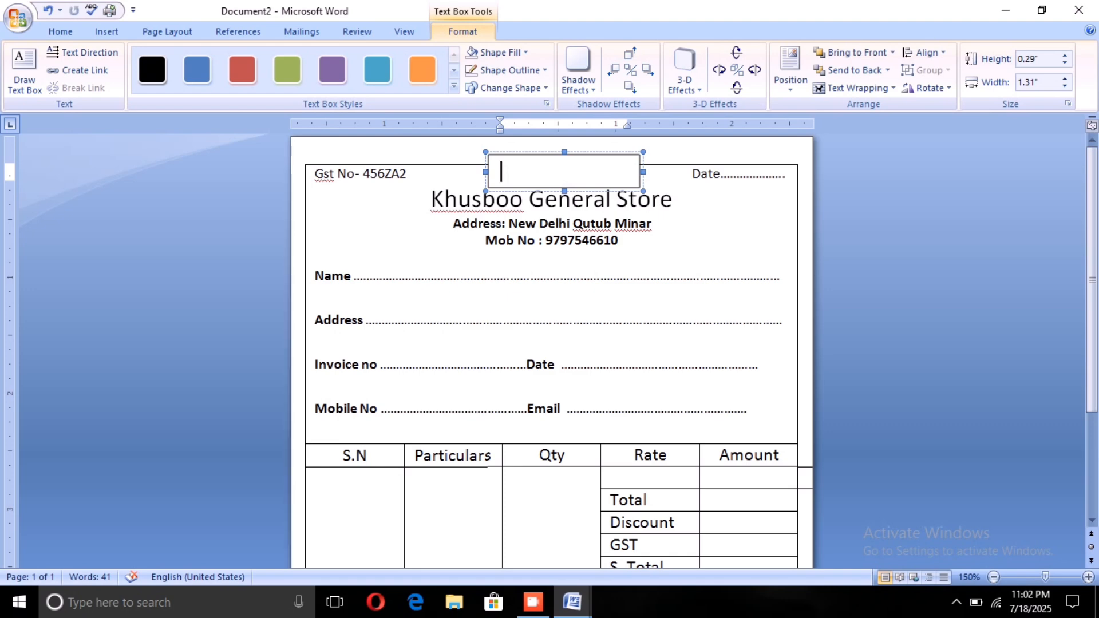
text(Tax Inv)
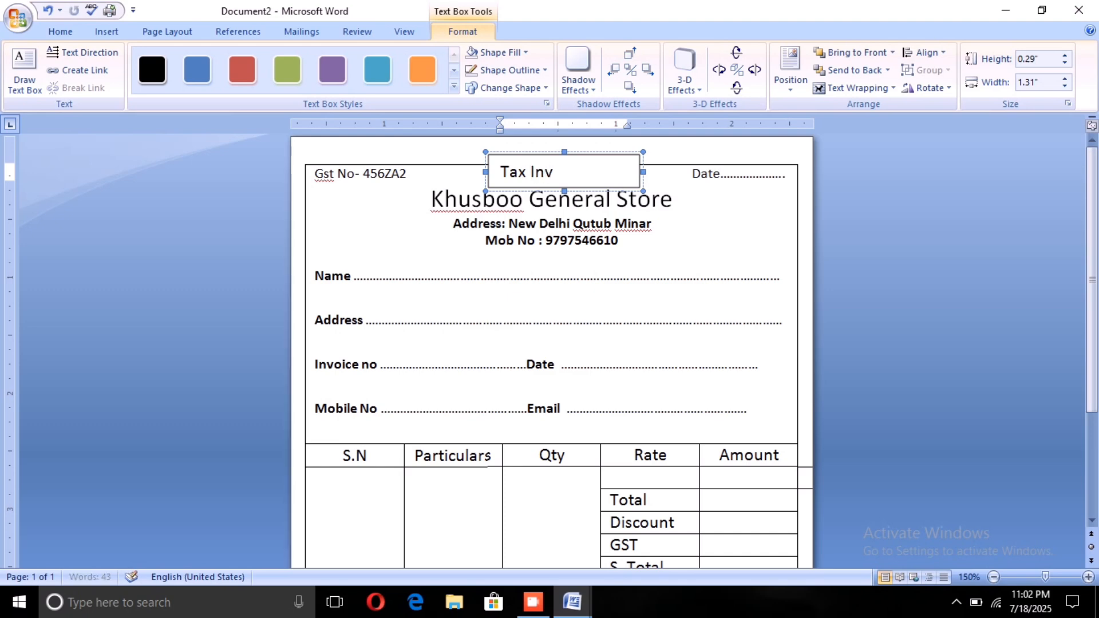
text(oice)
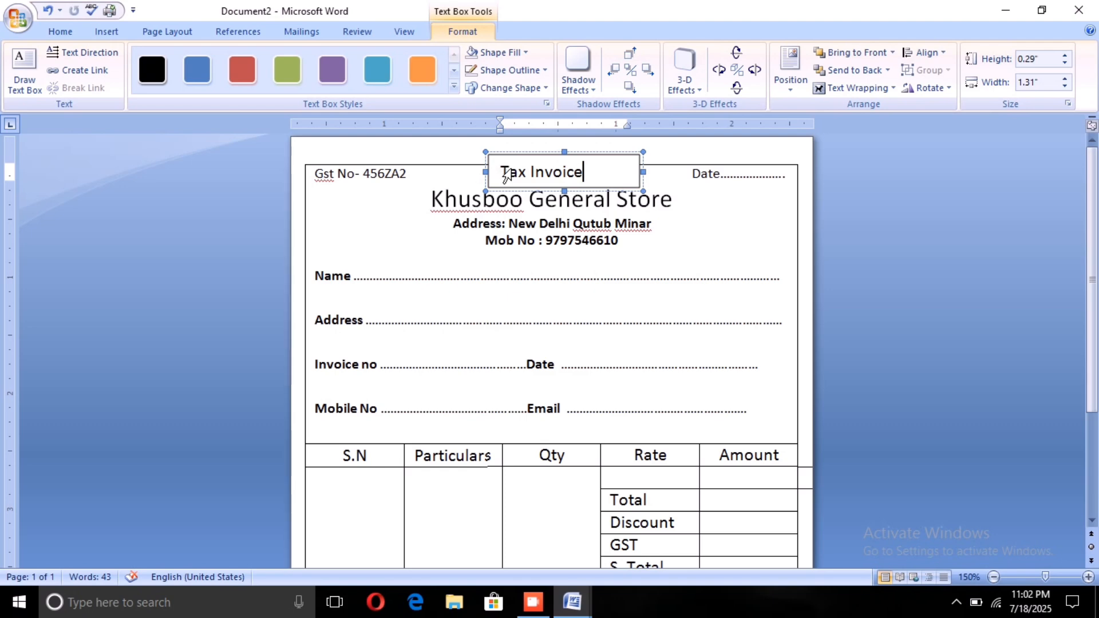
drag(502, 171, 593, 171)
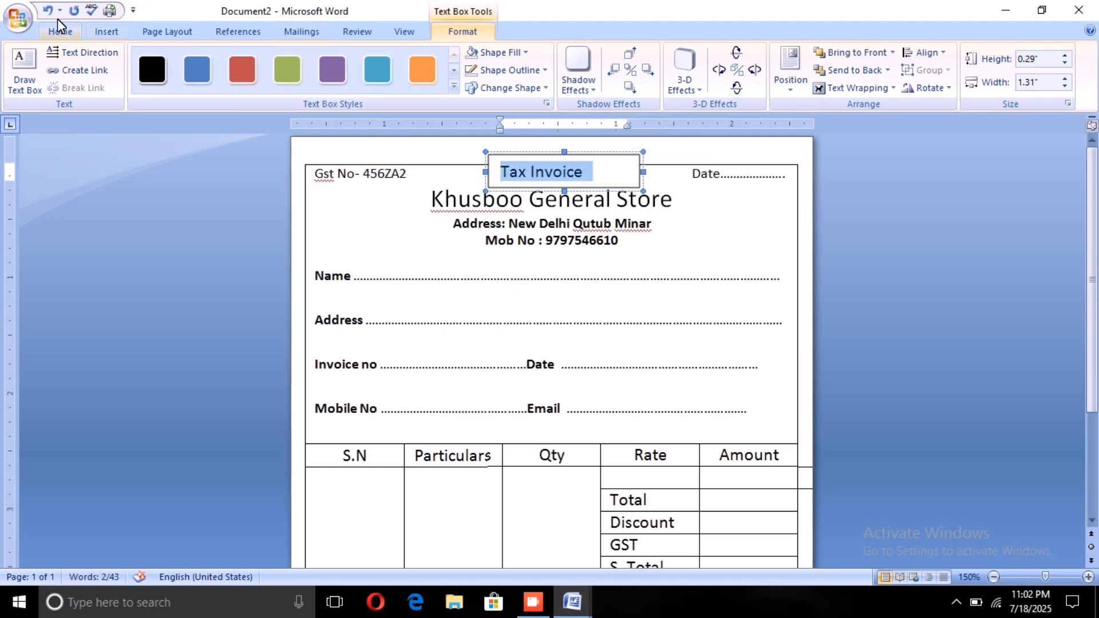
click(76, 28)
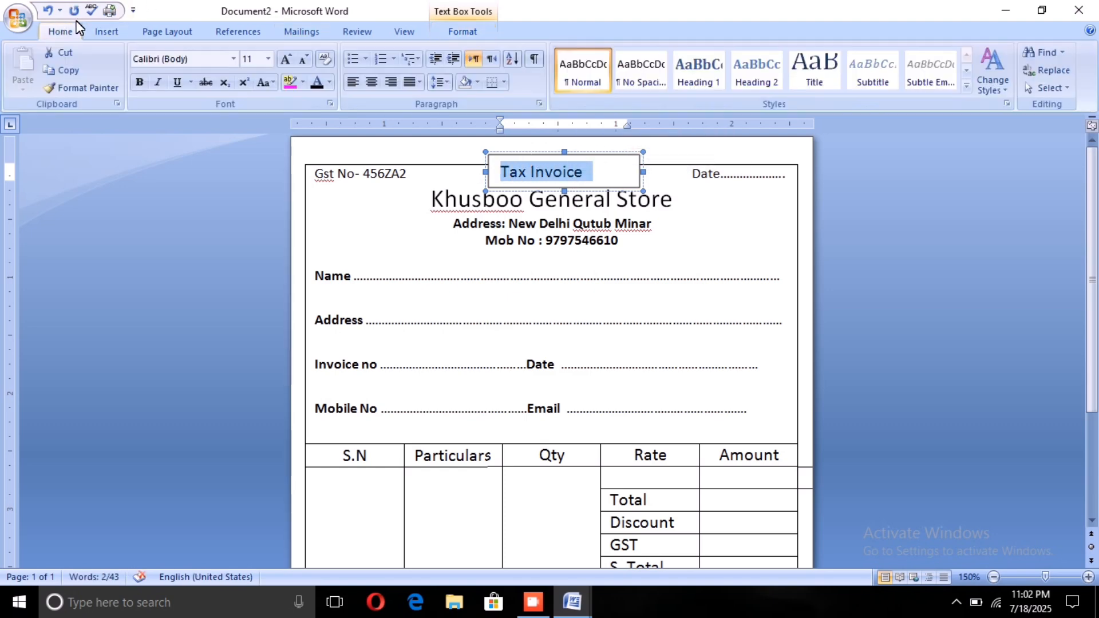
click(363, 83)
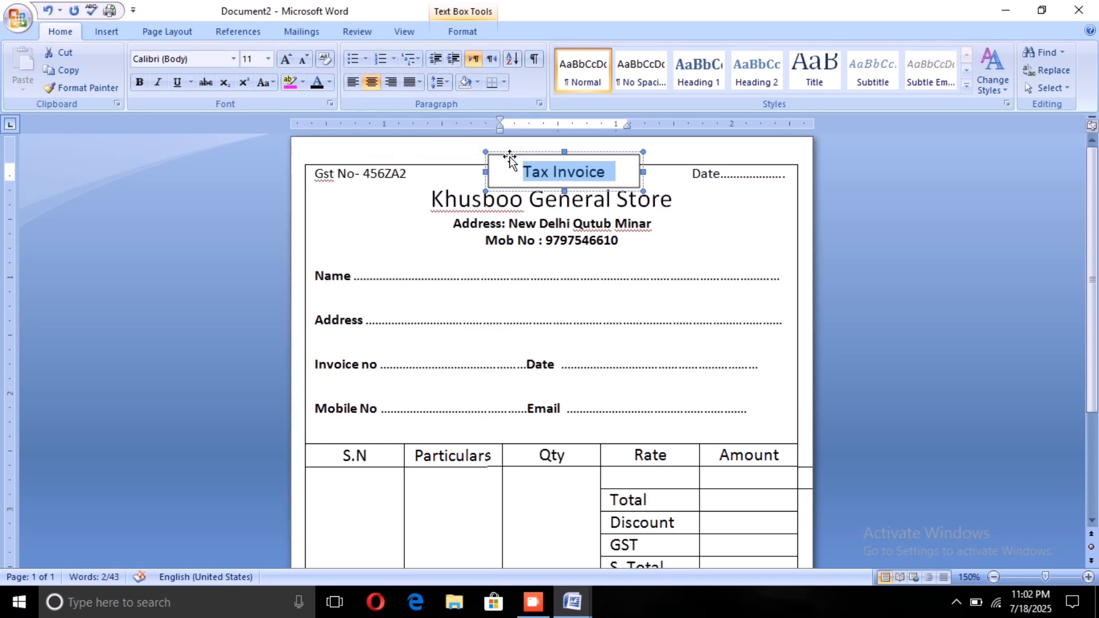
Step: Give the Tax Invoice text box no fill and no outline
click(463, 32)
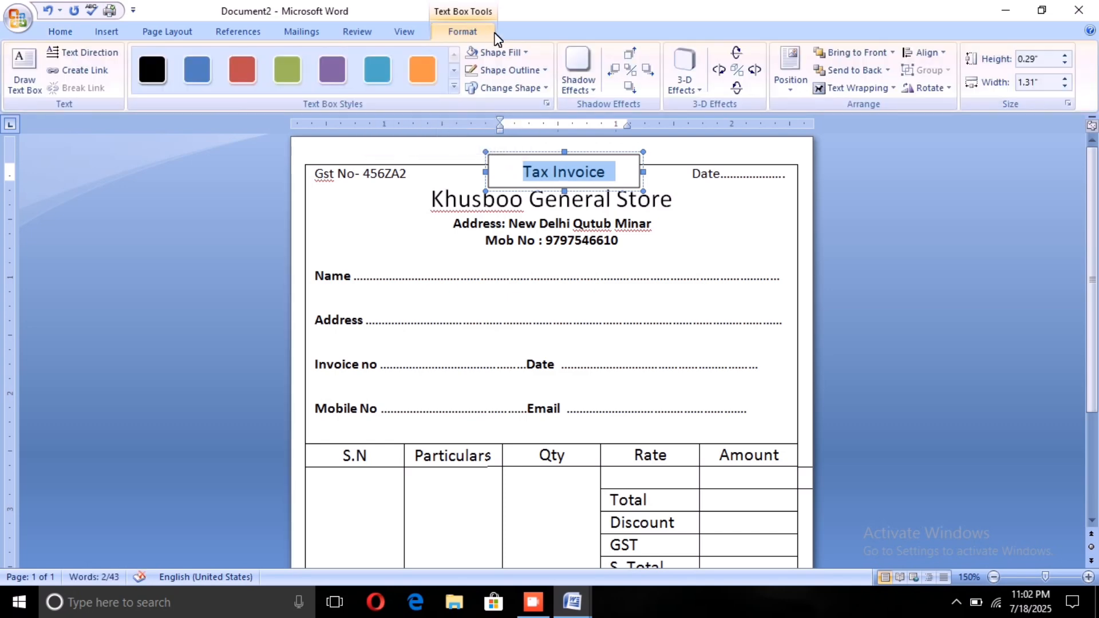
click(503, 52)
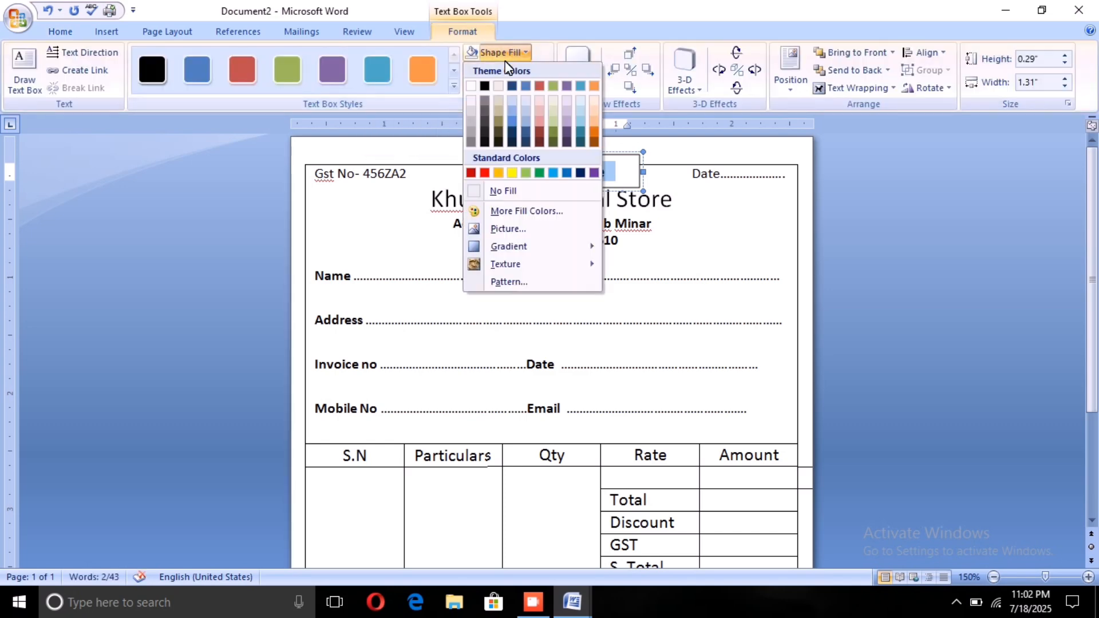
click(503, 190)
click(512, 70)
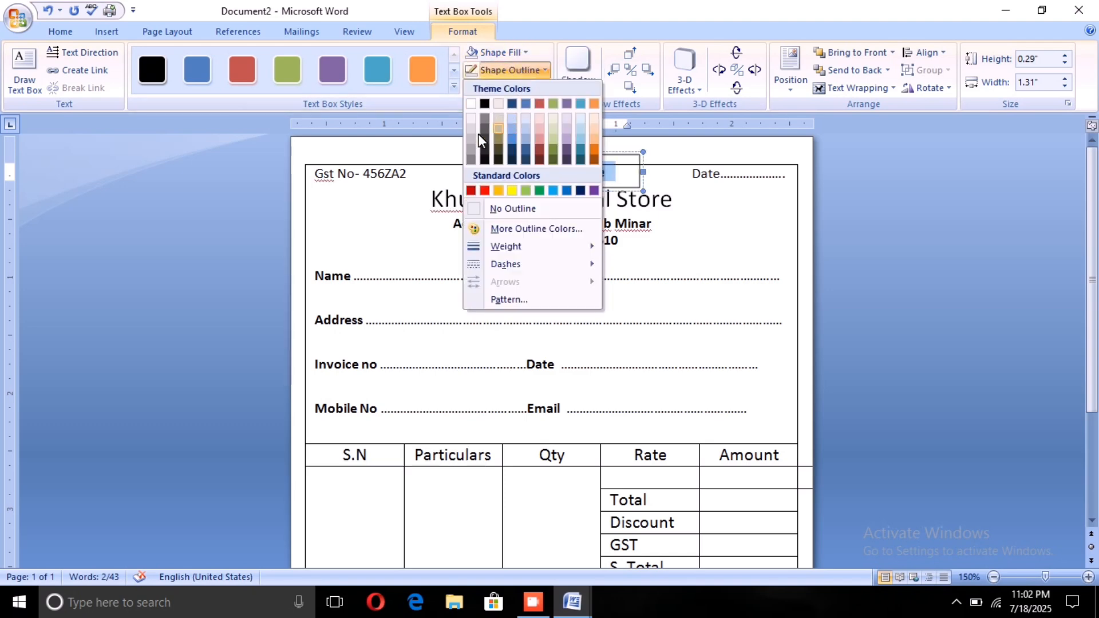
click(504, 208)
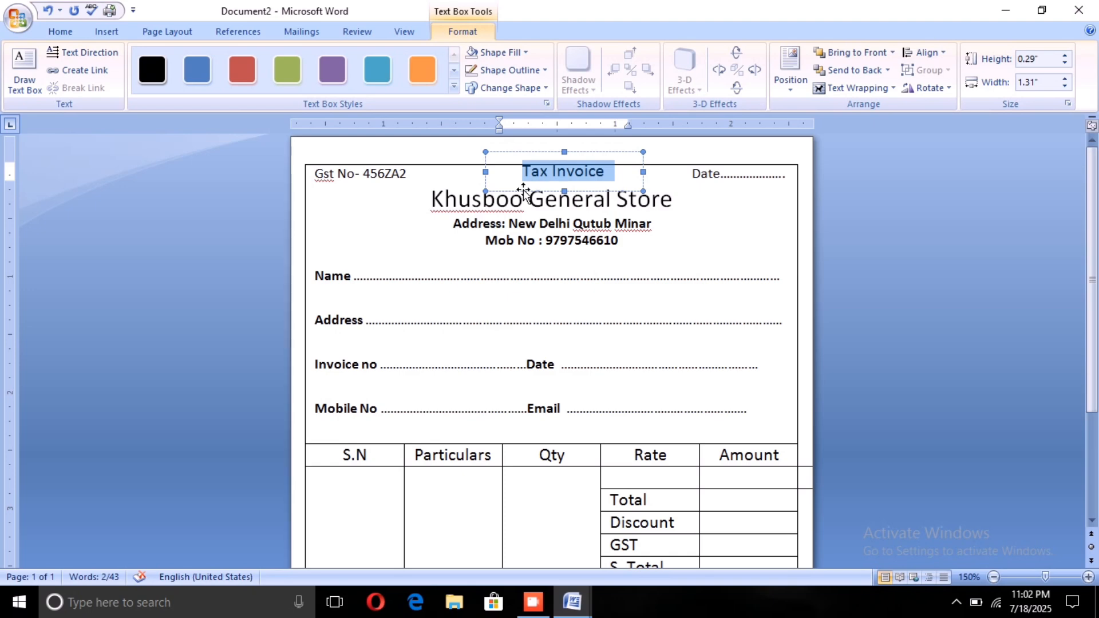
Step: Nudge the Tax Invoice text box slightly down and to the left so the title is centered above the store name
click(523, 190)
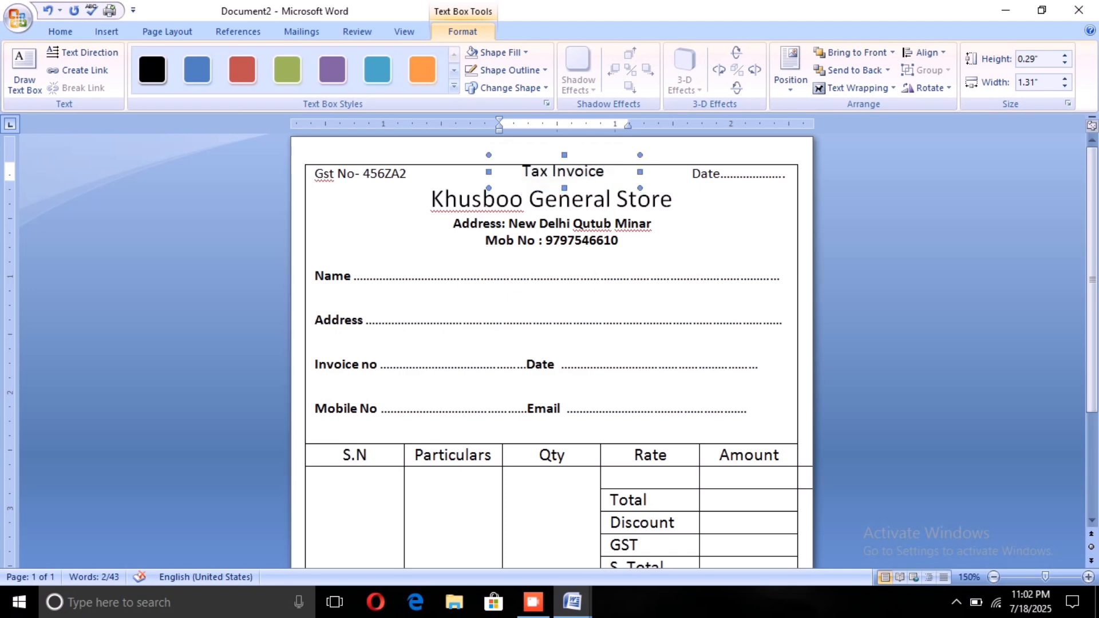
key(ctrl+Down)
key(ctrl+Down)
key(ctrl+Down)
key(ctrl+Down)
key(ctrl+Down)
key(ctrl+Down)
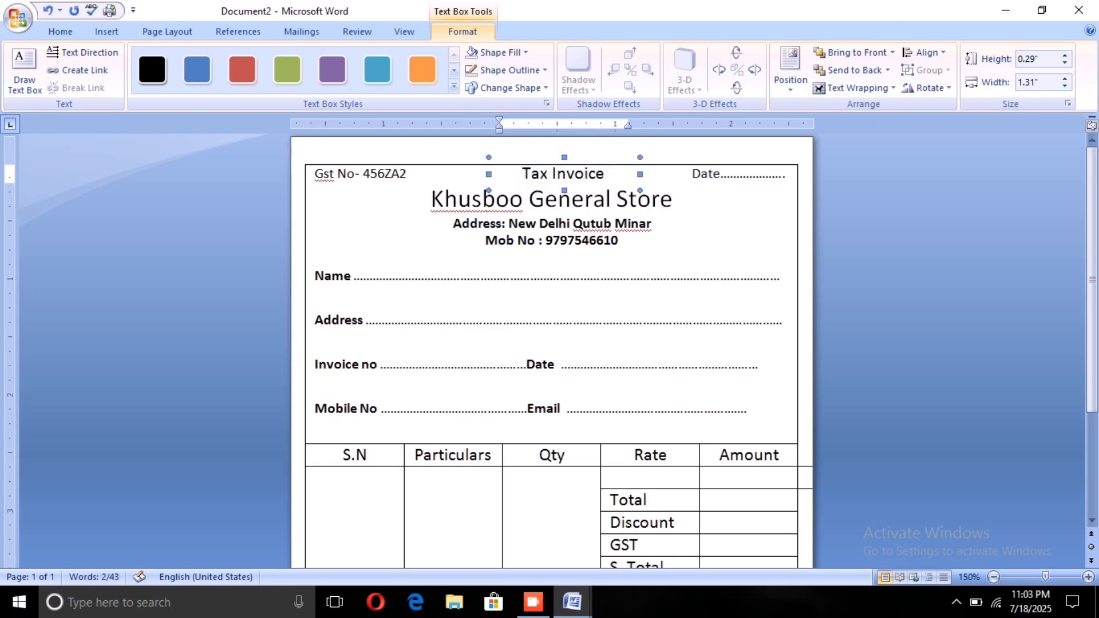
key(ctrl+Left)
key(ctrl+Left)
key(ctrl+Left)
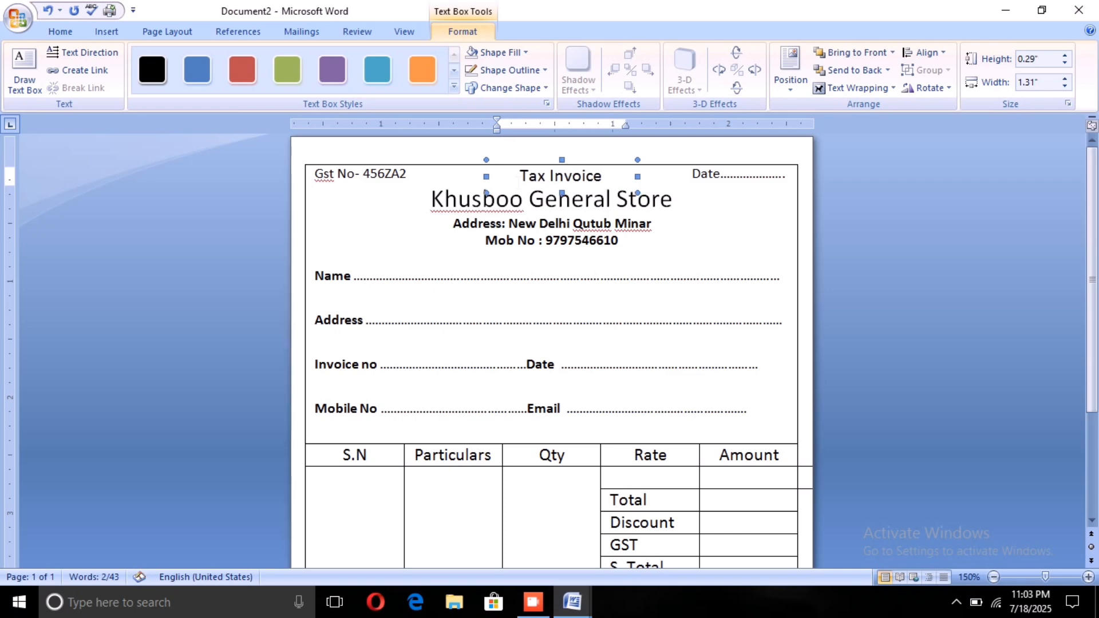
key(ctrl+Left)
key(ctrl+Left)
key(ctrl+Left)
key(ctrl+Left)
key(ctrl+Left)
key(ctrl+Left)
key(ctrl+Left)
key(ctrl+Left)
key(ctrl+Left)
key(ctrl+Left)
key(ctrl+Left)
key(ctrl+Left)
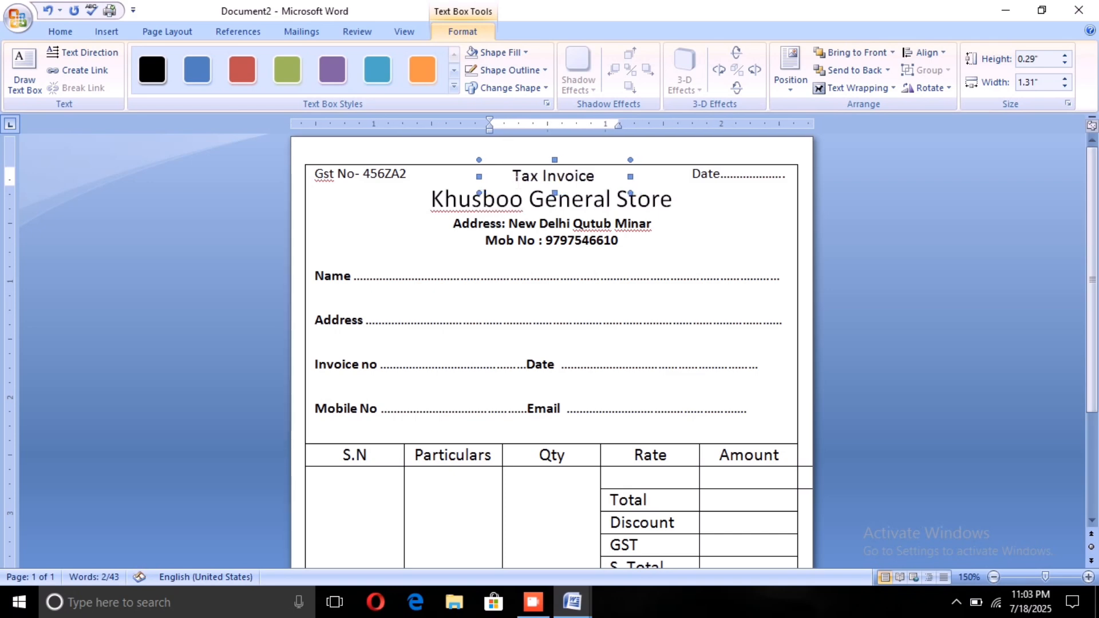
key(ctrl+Left)
key(ctrl+Left)
key(ctrl+Left)
key(ctrl+Left)
key(ctrl+Left)
key(ctrl+Left)
key(ctrl+Left)
key(ctrl+Left)
key(ctrl+Left)
key(ctrl+Left)
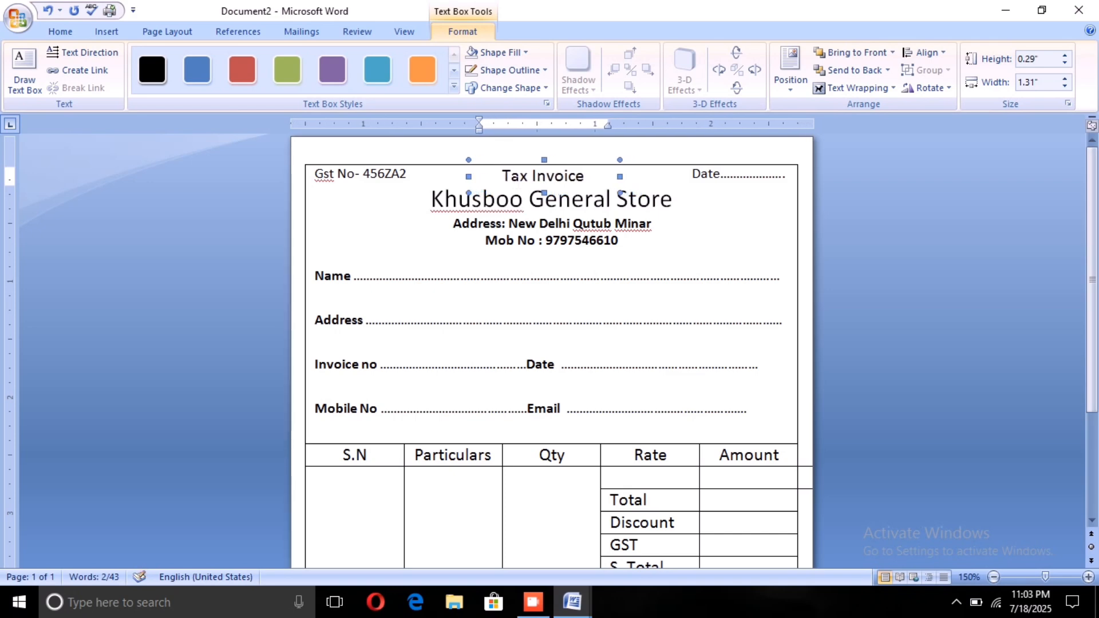
key(ctrl+Left)
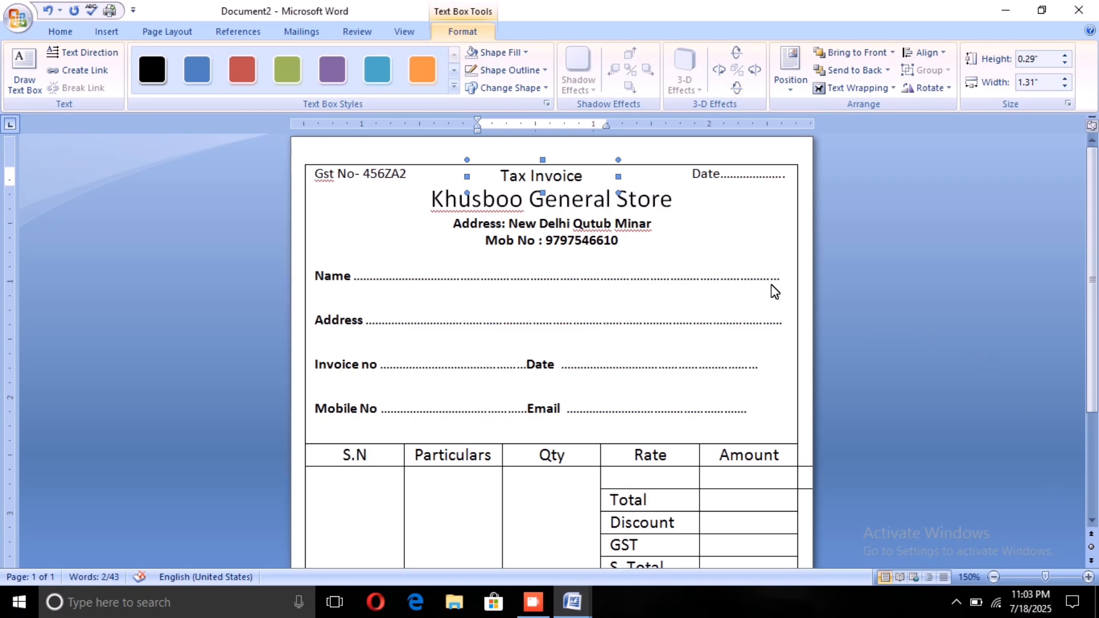
click(618, 241)
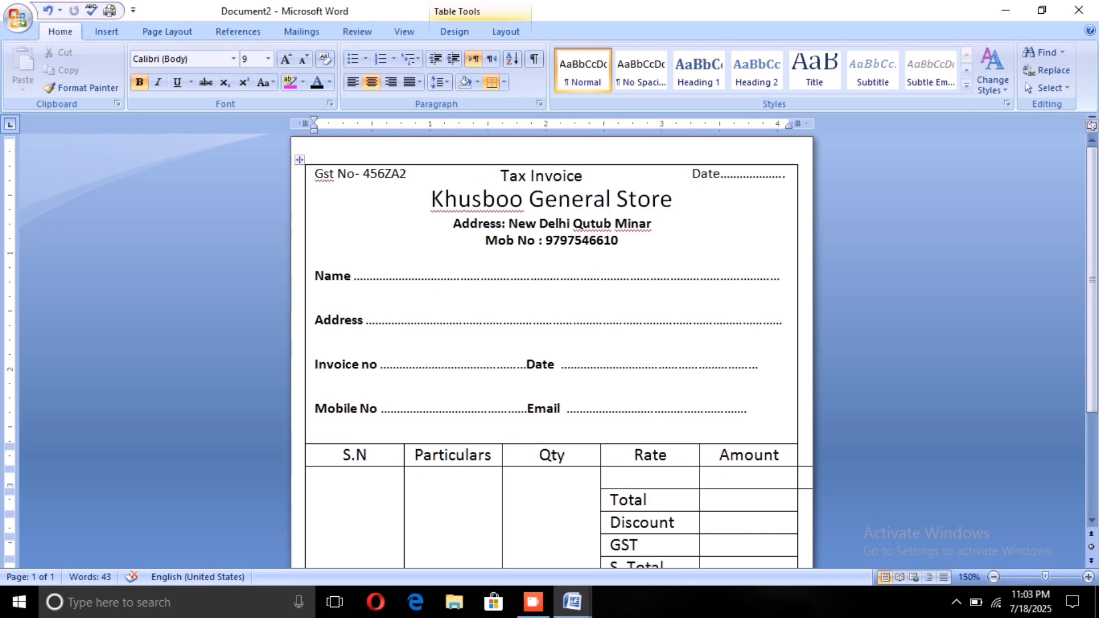
Step: Make the Tax Invoice title bold
drag(500, 175, 592, 176)
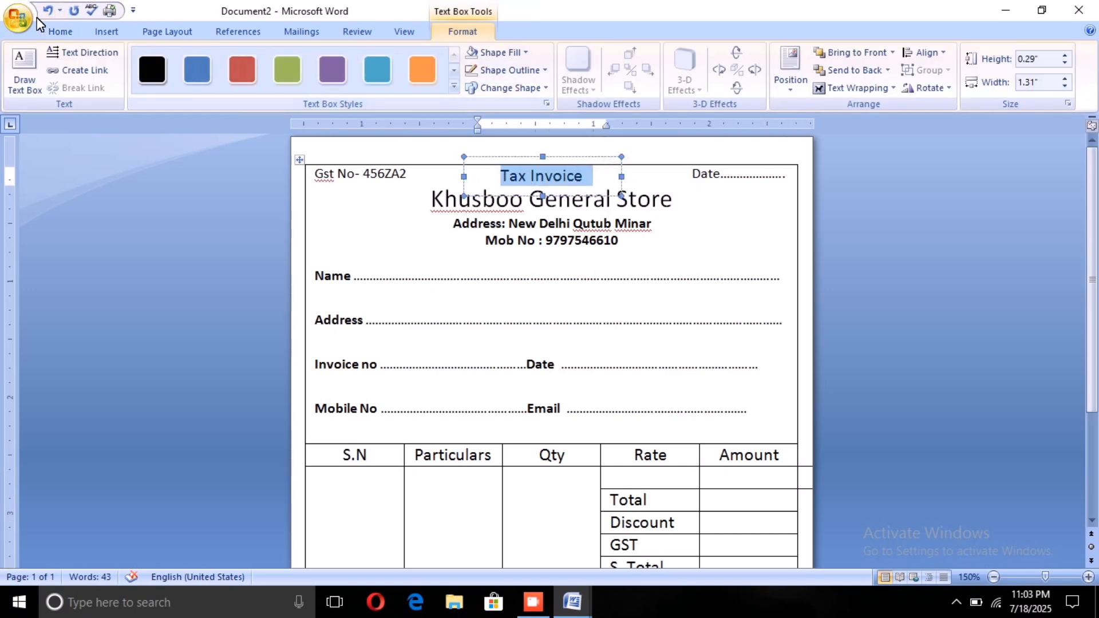
click(68, 32)
click(138, 82)
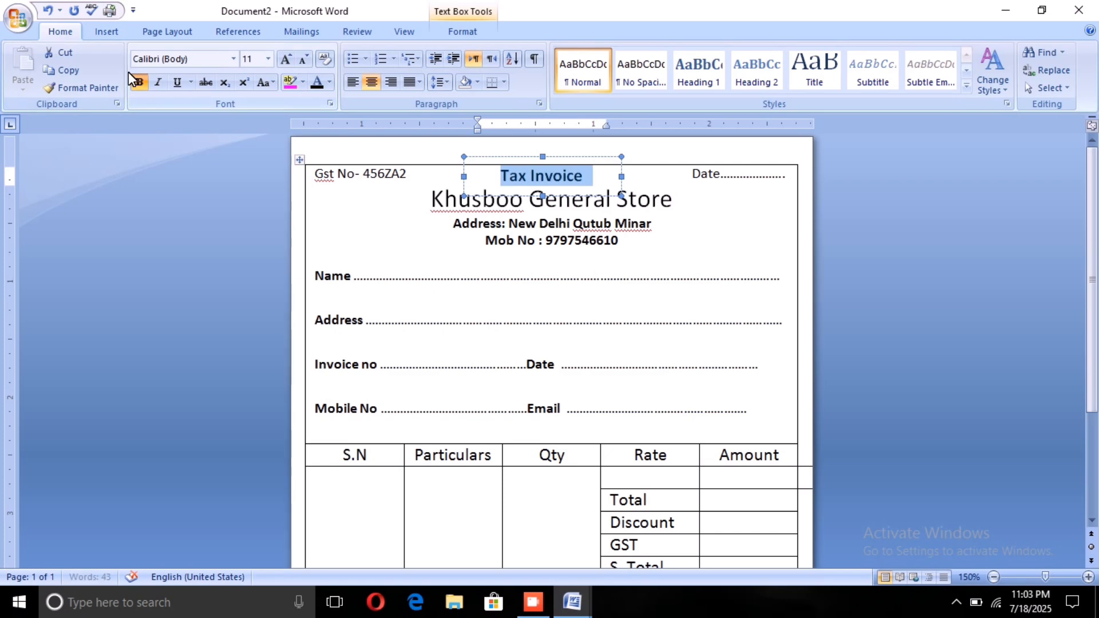
click(454, 223)
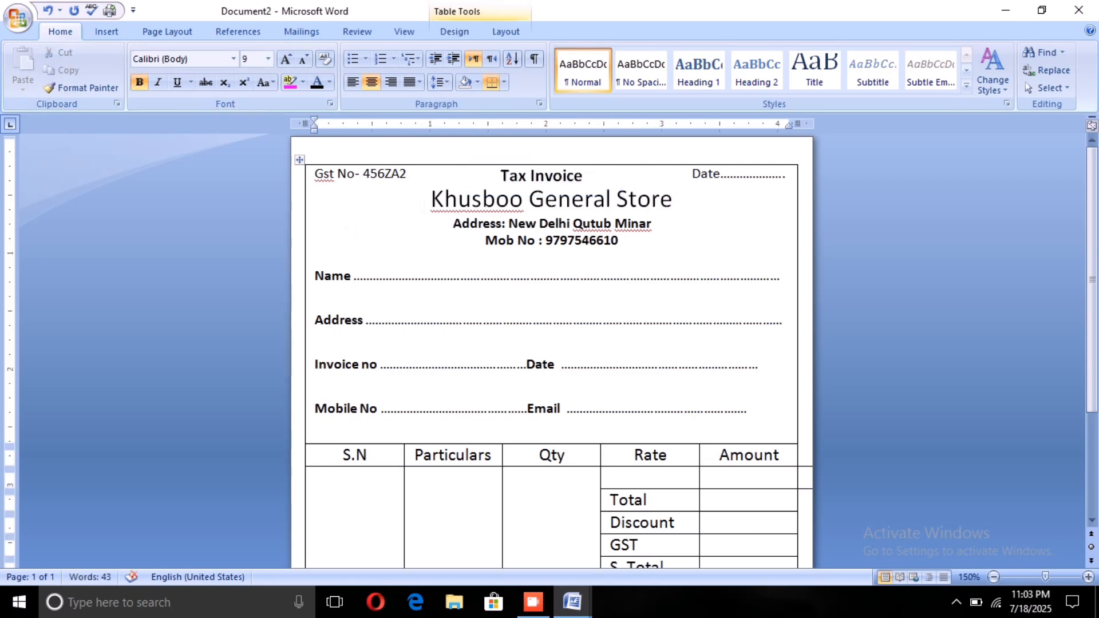
Step: Change the font of the store name Khusboo General Store to Arial Black
drag(430, 199, 687, 199)
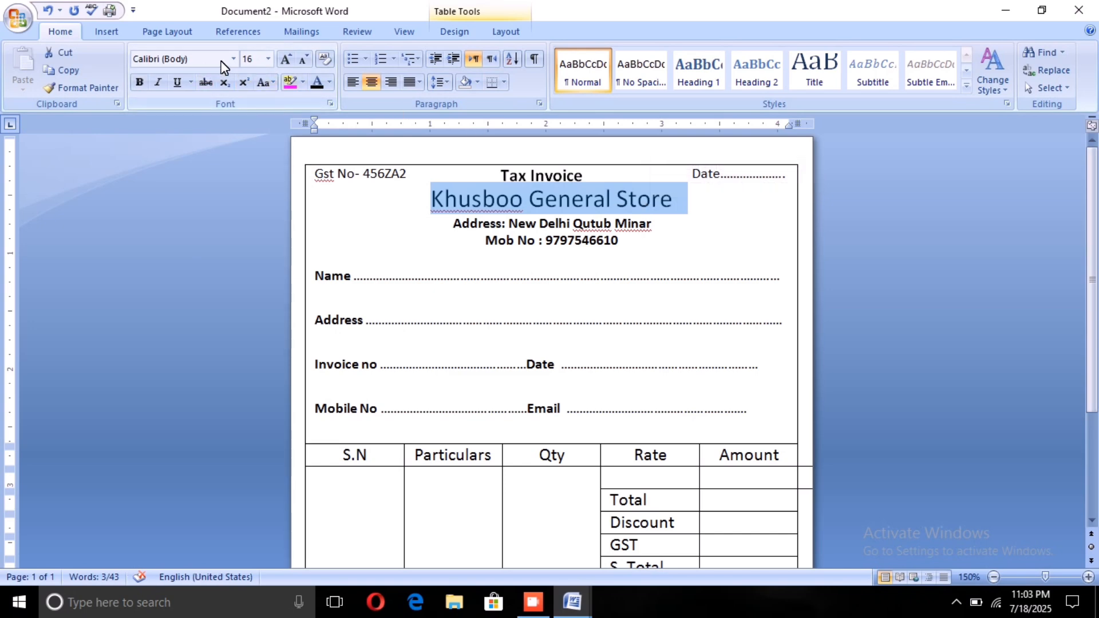
click(230, 57)
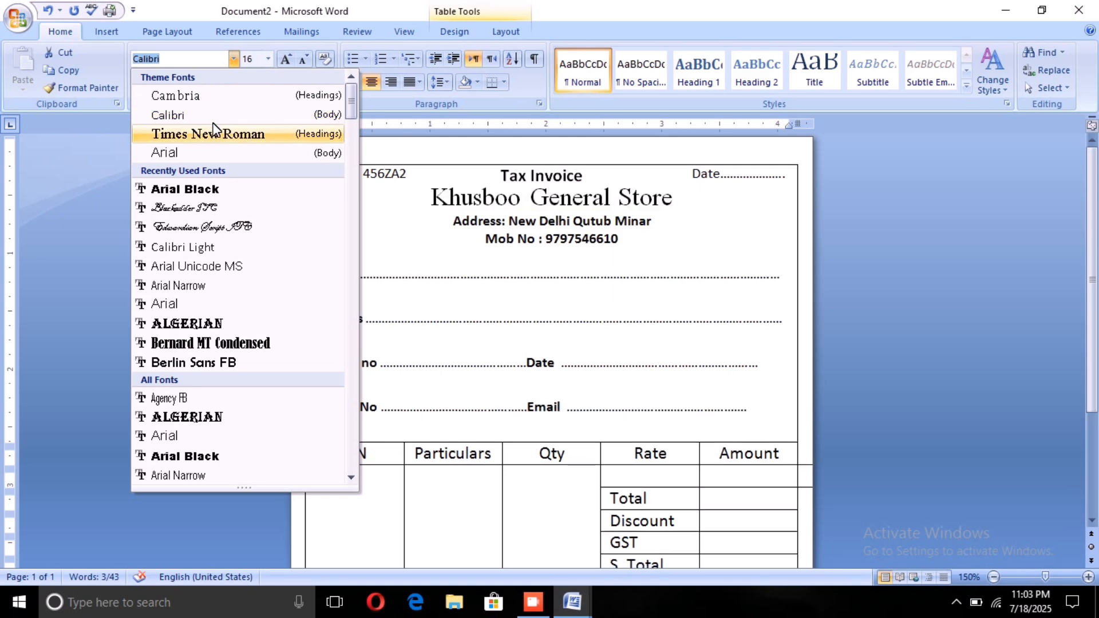
click(203, 188)
click(368, 261)
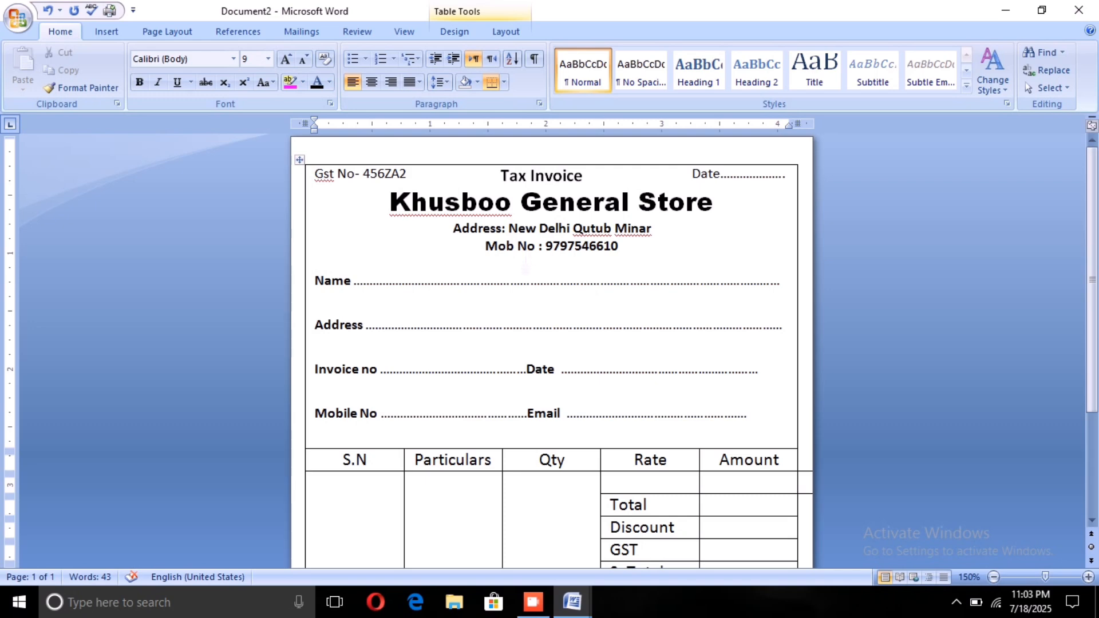
scroll(551, 343, down, 3)
scroll(551, 343, down, 2)
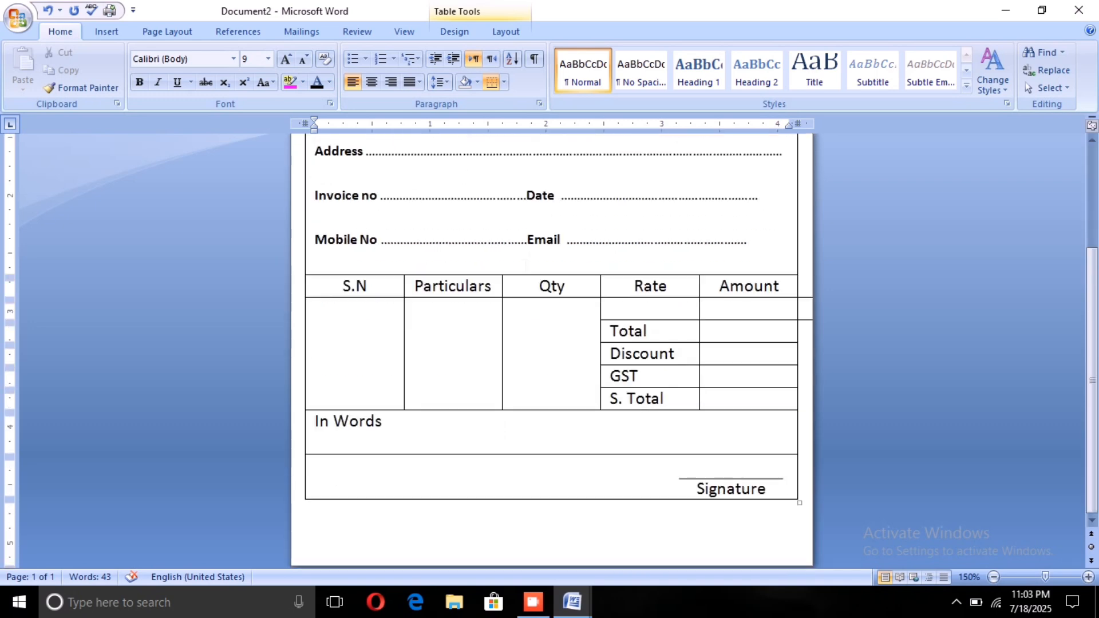
Step: Set the page background colour to Orange, Accent 6, Lighter 40%
scroll(551, 343, up, 3)
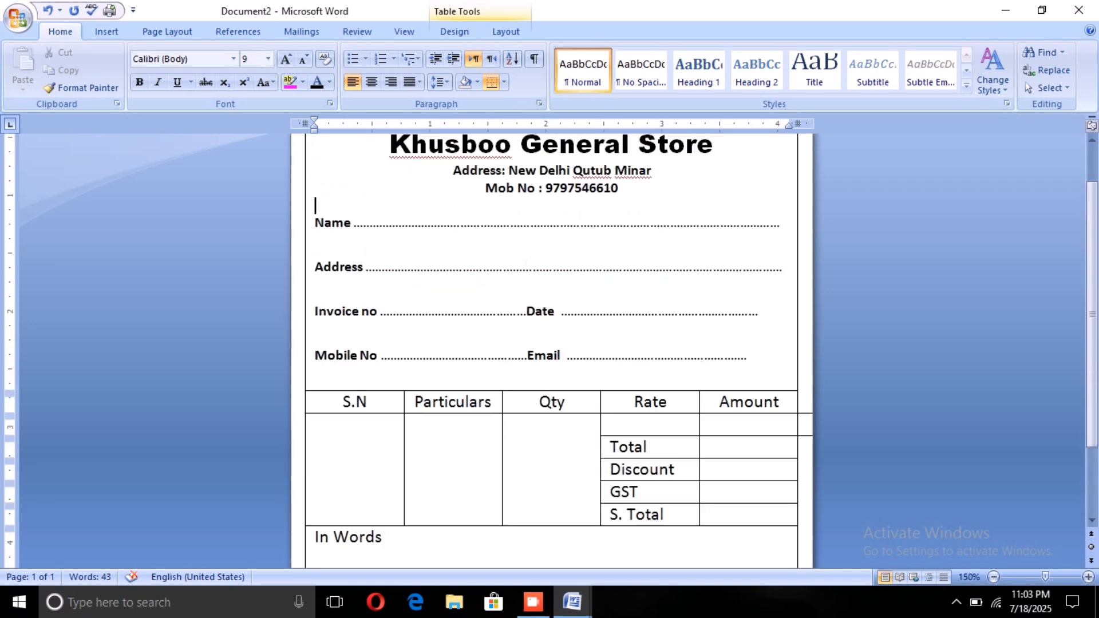
scroll(551, 343, up, 2)
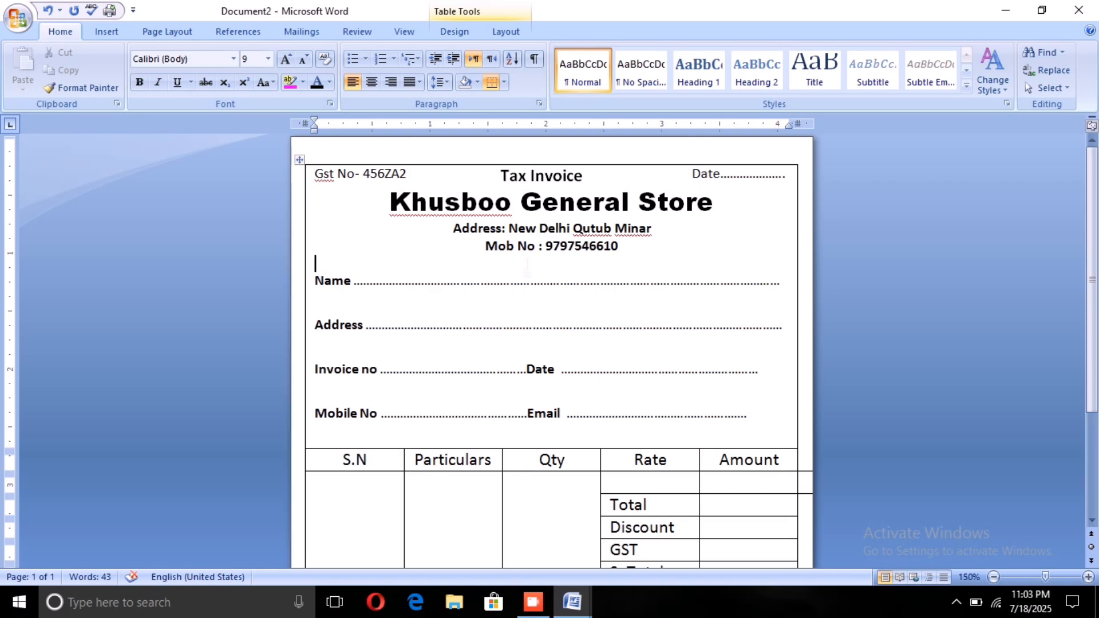
scroll(551, 343, down, 4)
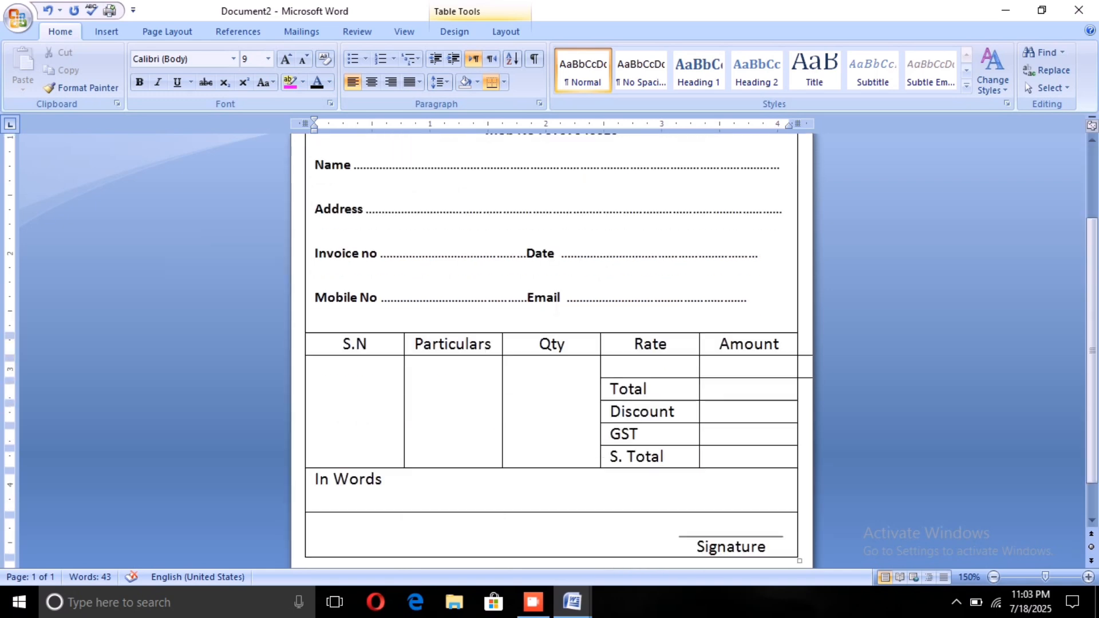
scroll(604, 336, down, 2)
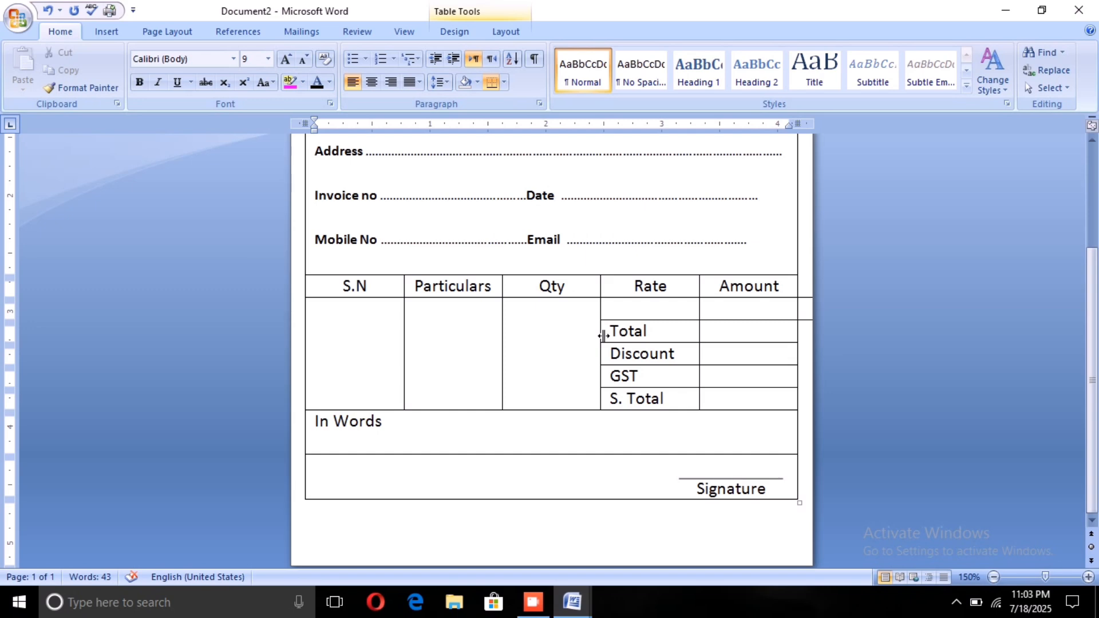
scroll(604, 336, up, 2)
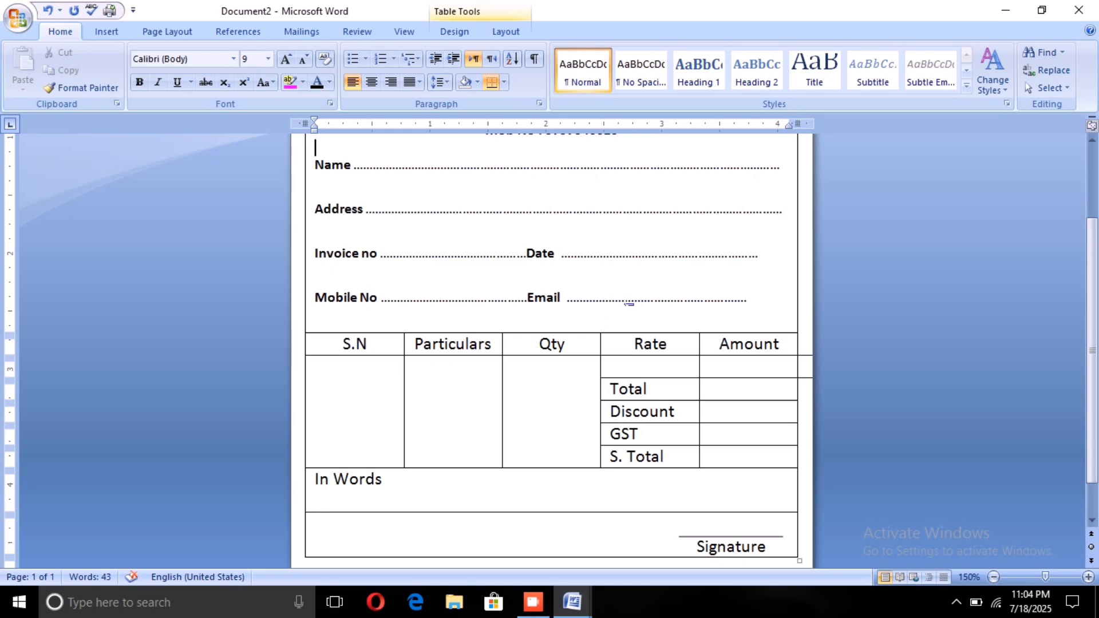
scroll(610, 304, down, 2)
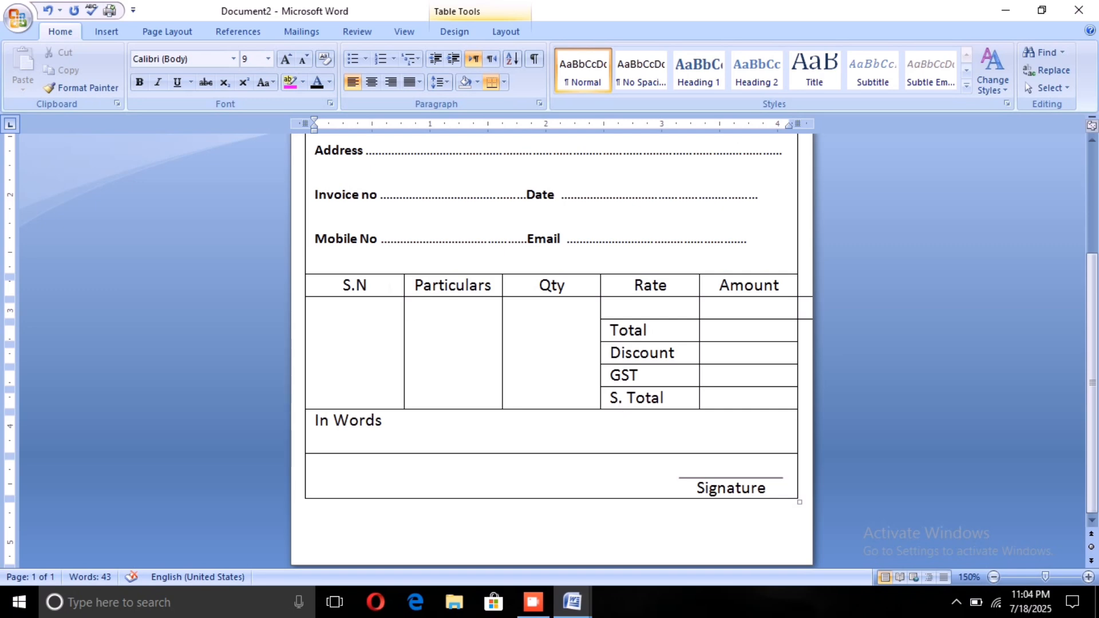
click(99, 25)
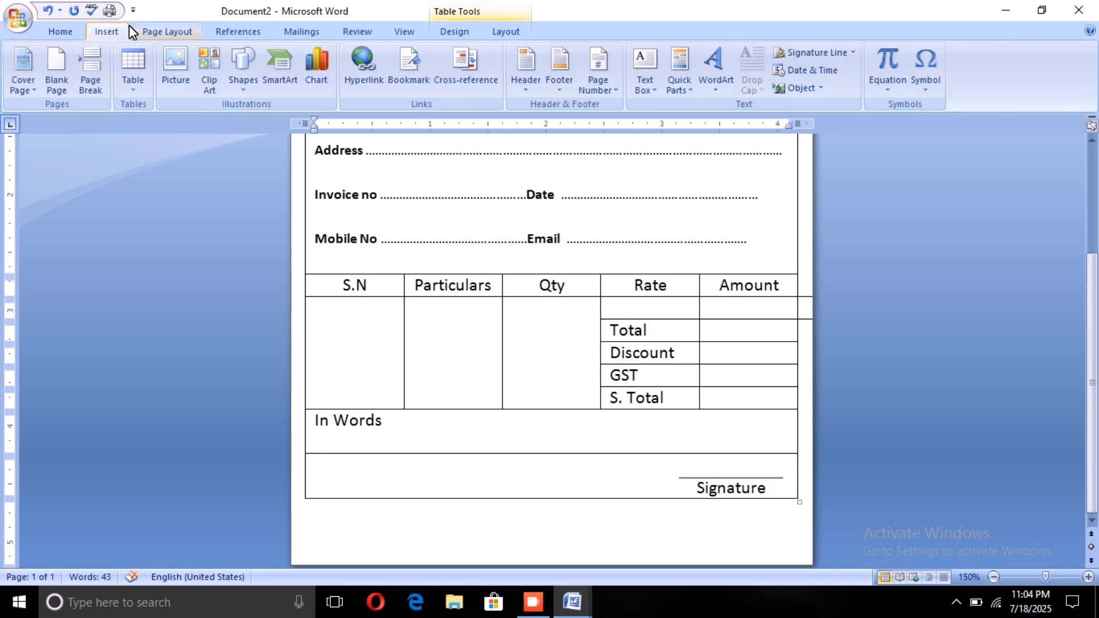
click(170, 33)
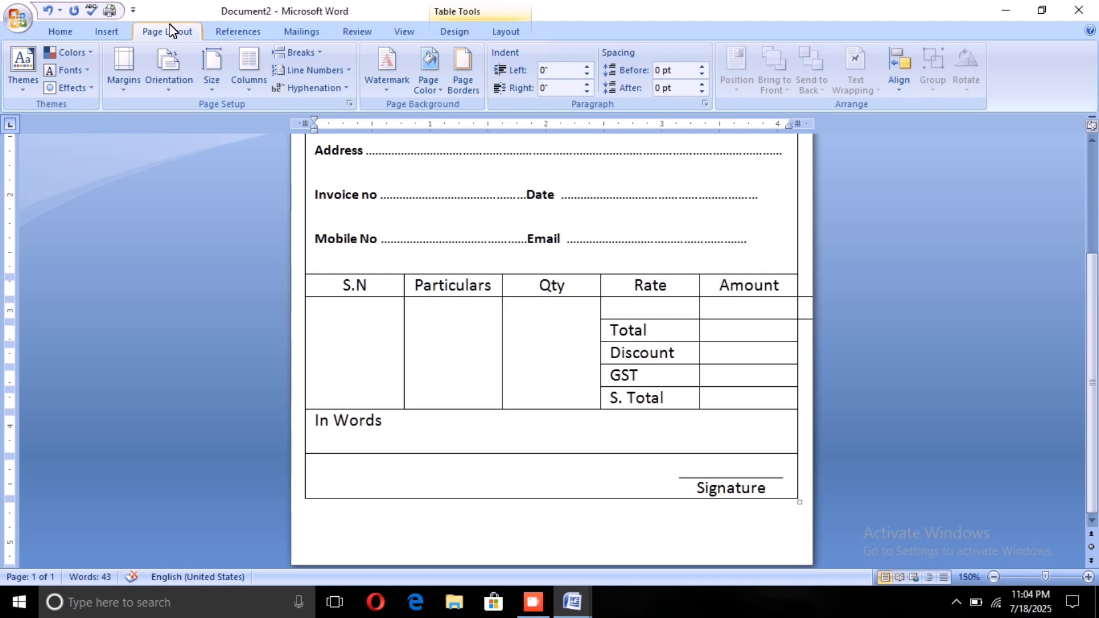
click(425, 84)
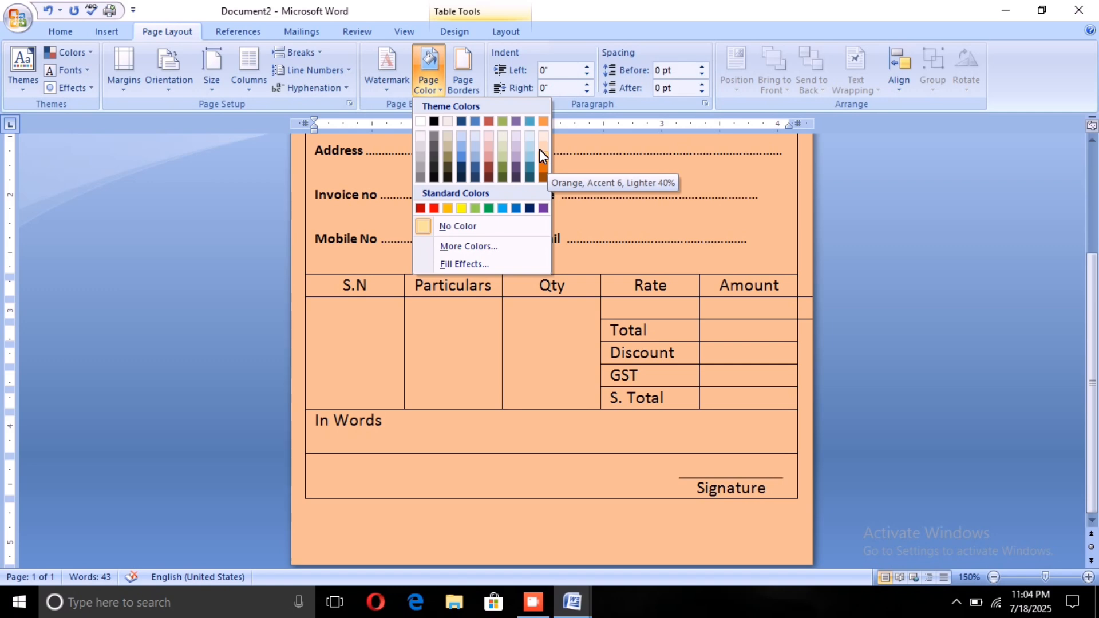
click(539, 149)
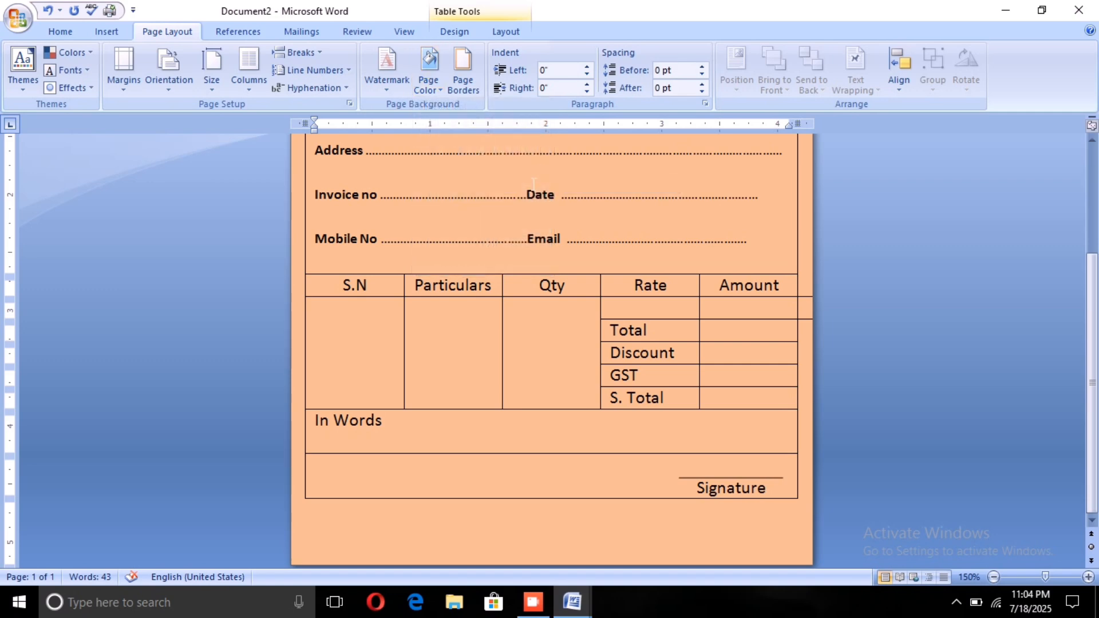
Step: Review the whole coloured invoice page, from the Tax Invoice header down to the signature row
scroll(518, 254, up, 5)
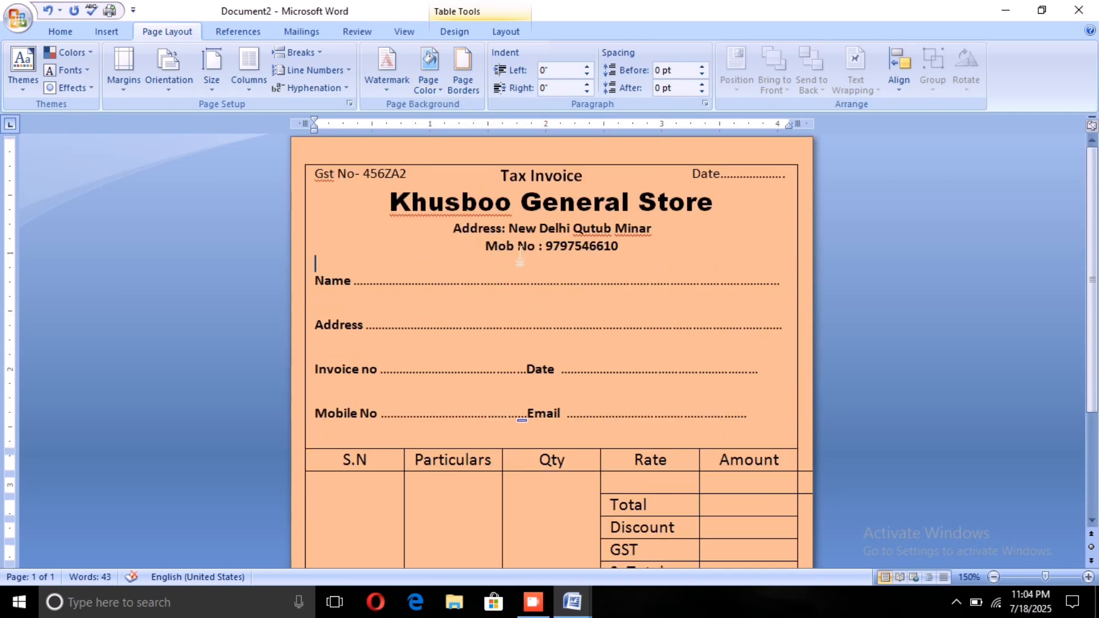
scroll(519, 259, down, 3)
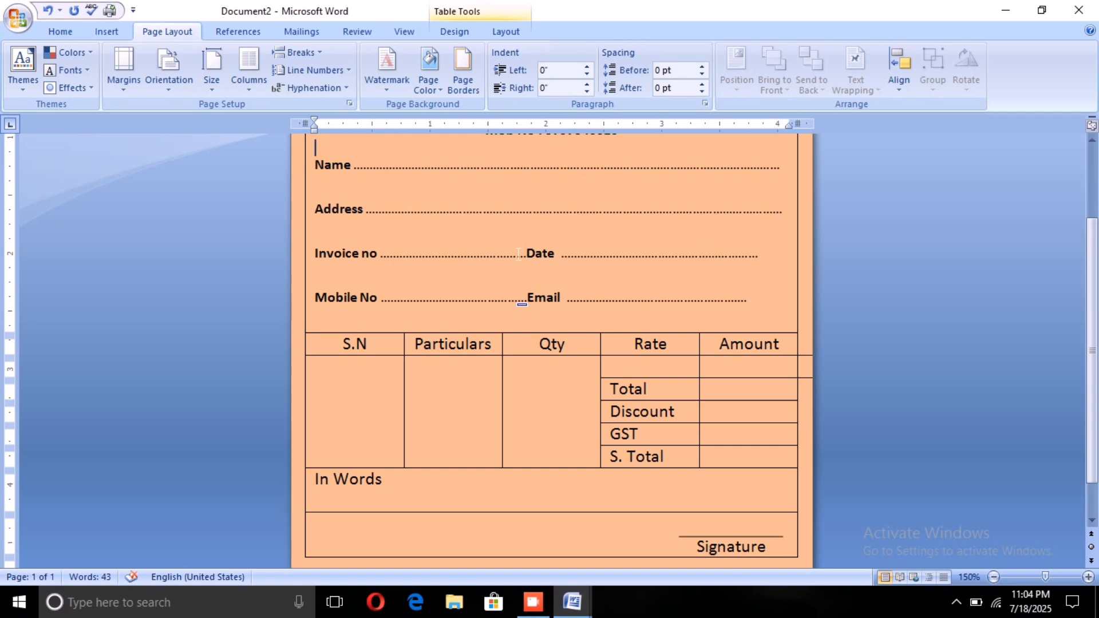
scroll(519, 254, up, 3)
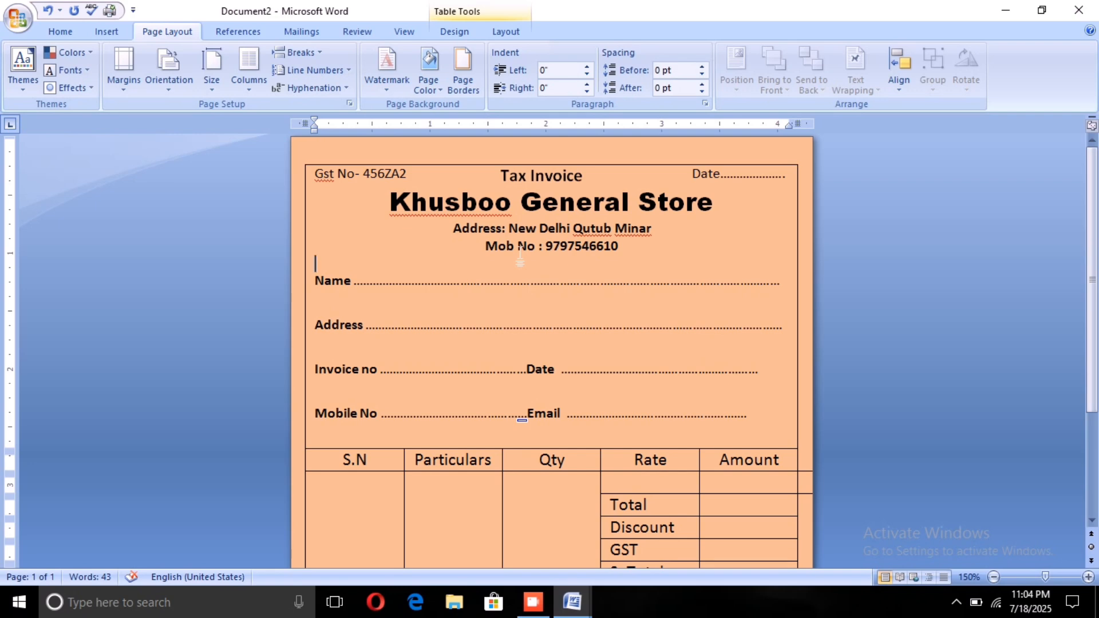
click(520, 262)
scroll(557, 275, down, 1)
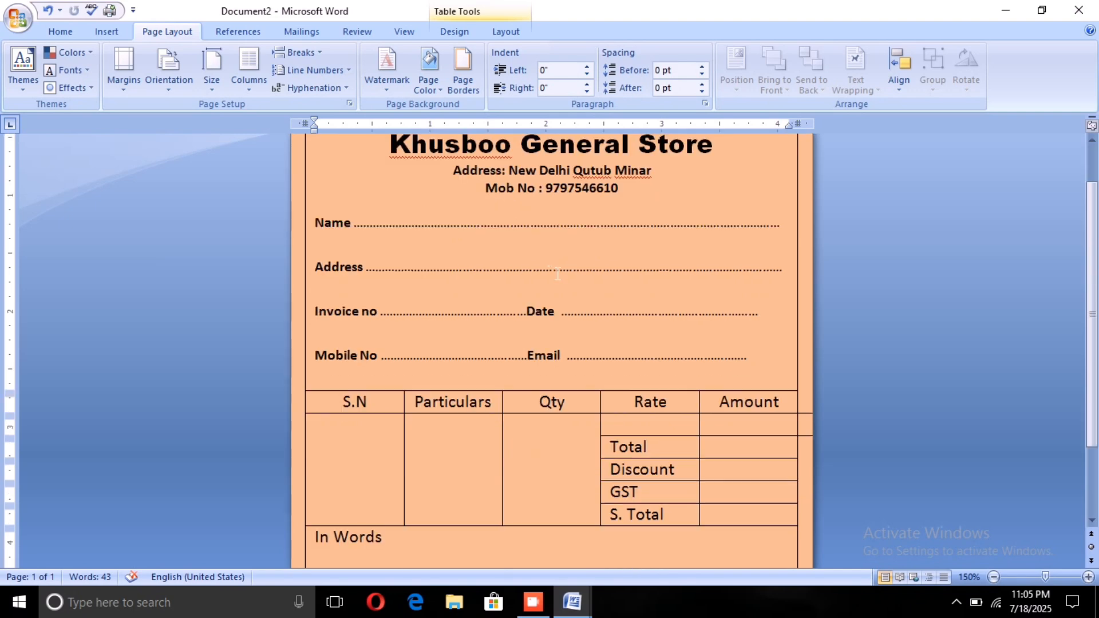
scroll(611, 322, down, 2)
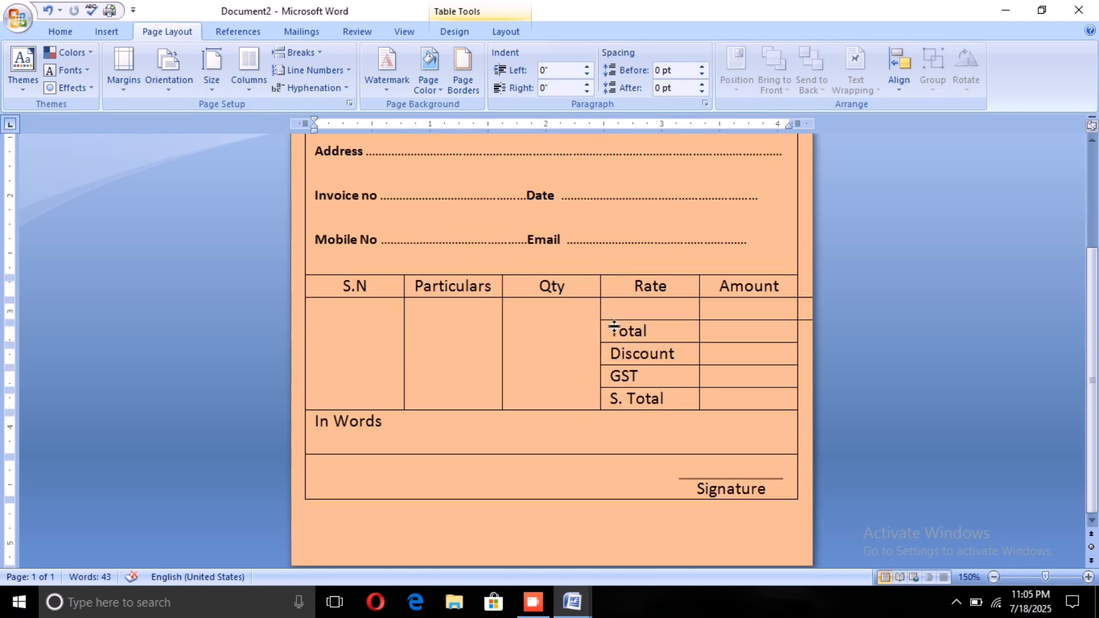
scroll(906, 439, up, 2)
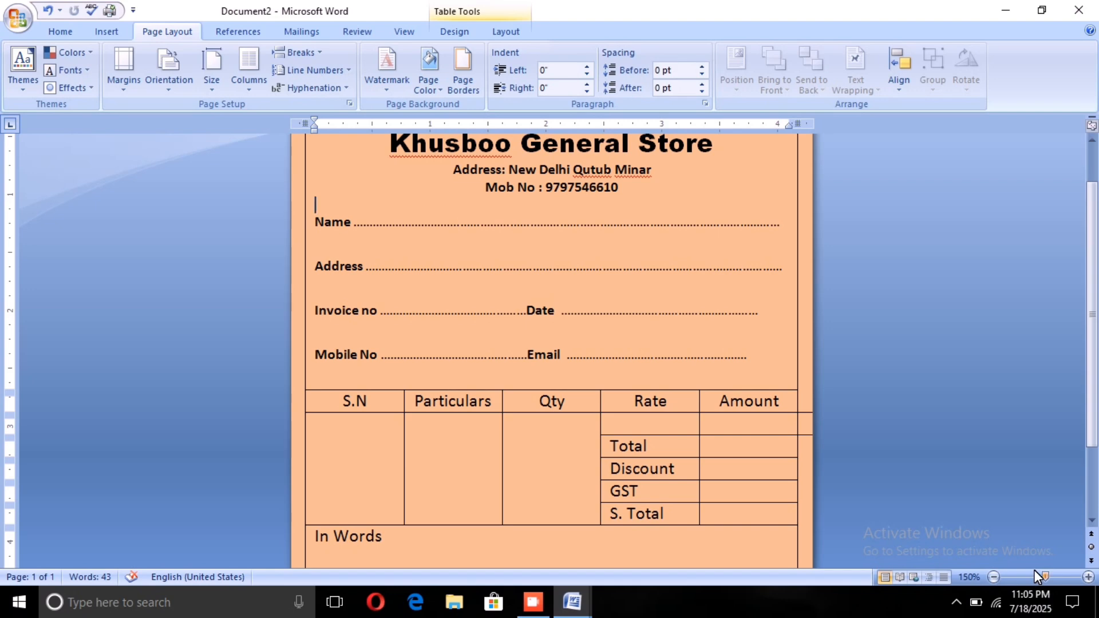
drag(1035, 570, 1029, 573)
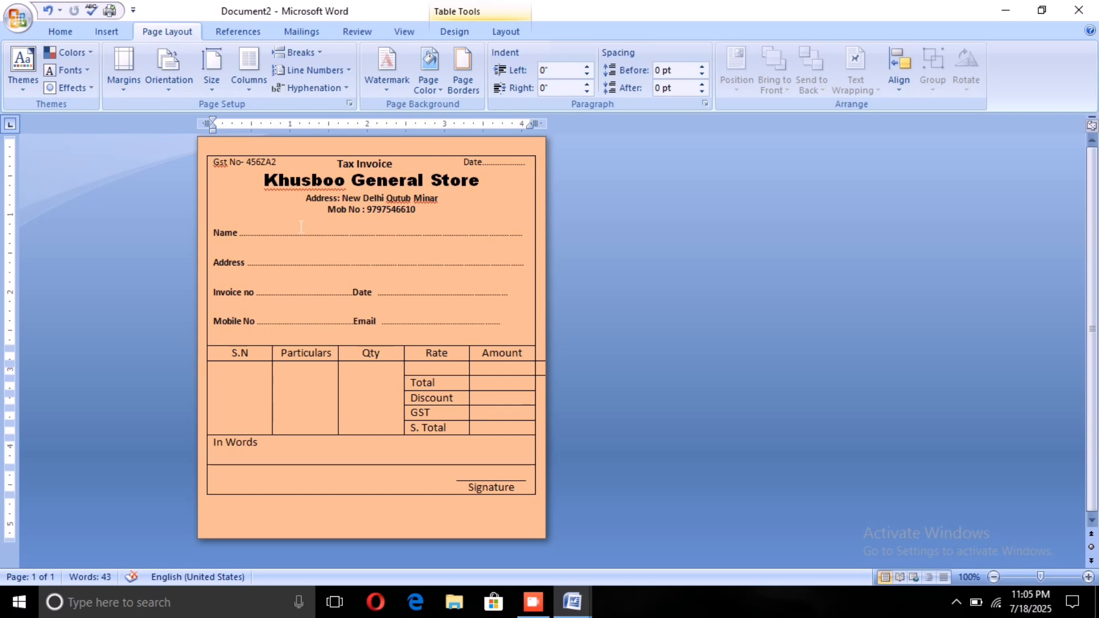
Step: Ignore the spelling flags on Khusboo, Gst, Qutub and Minar in the invoice header
click(290, 184)
right_click(290, 189)
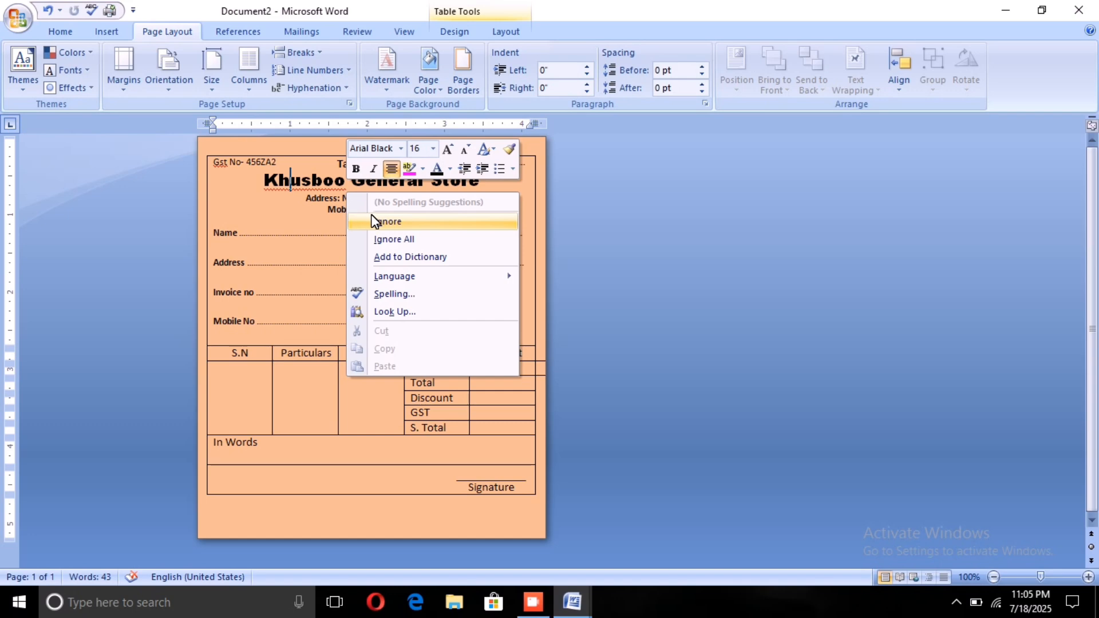
click(385, 221)
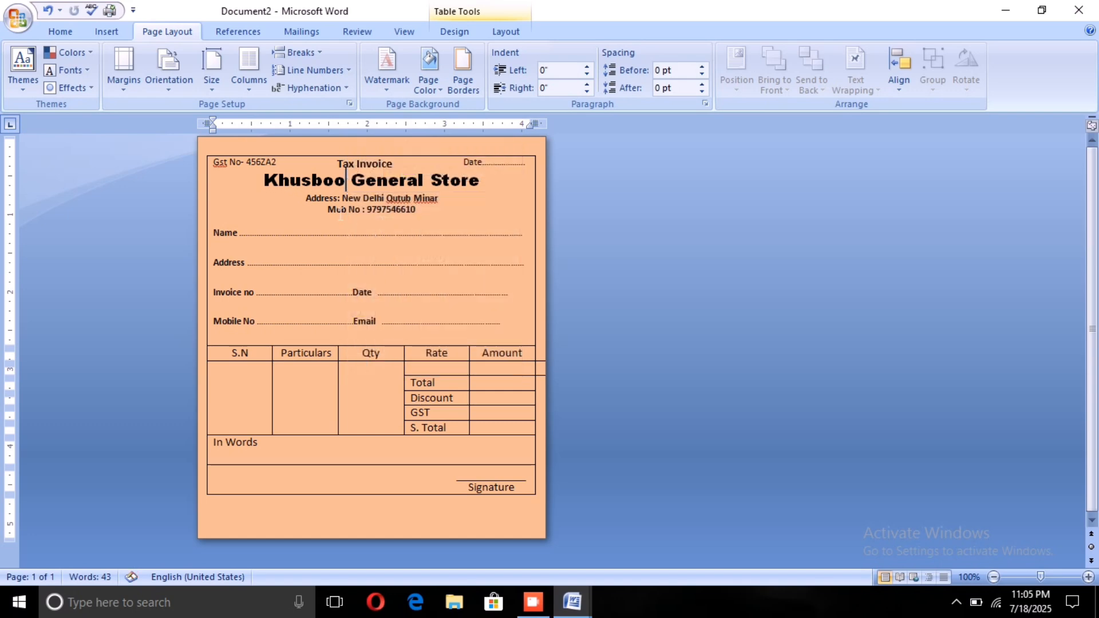
double_click(217, 160)
right_click(216, 160)
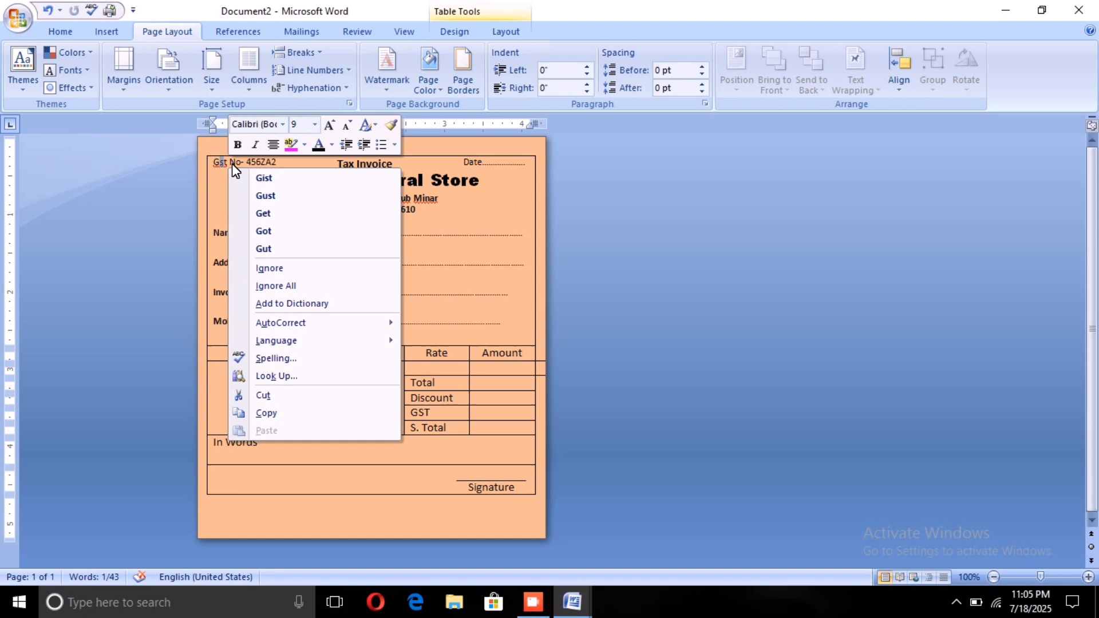
click(278, 261)
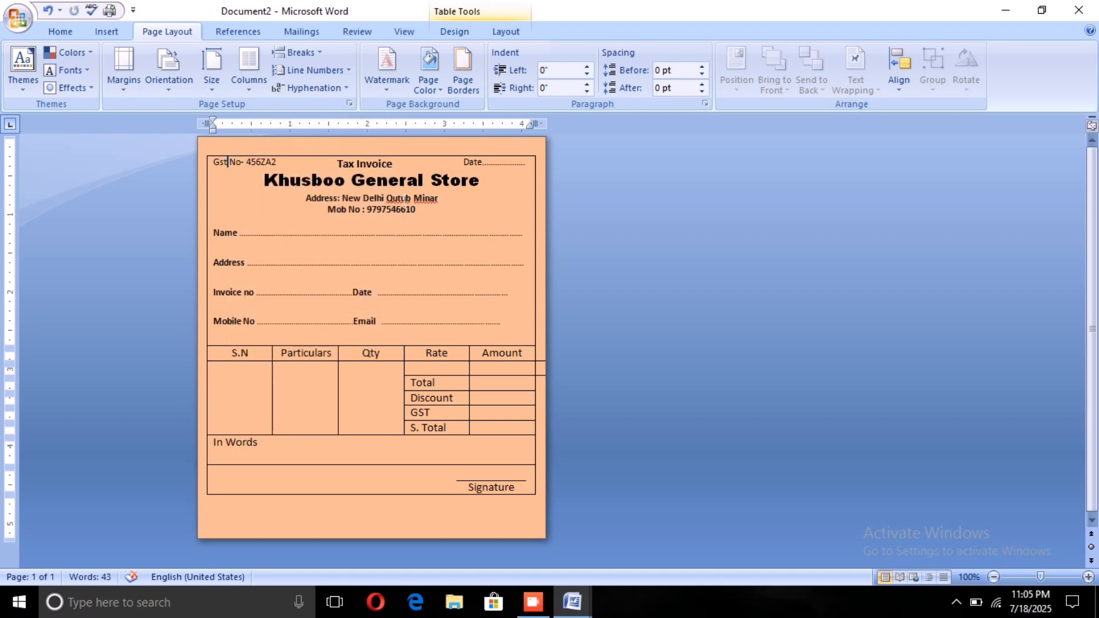
right_click(400, 198)
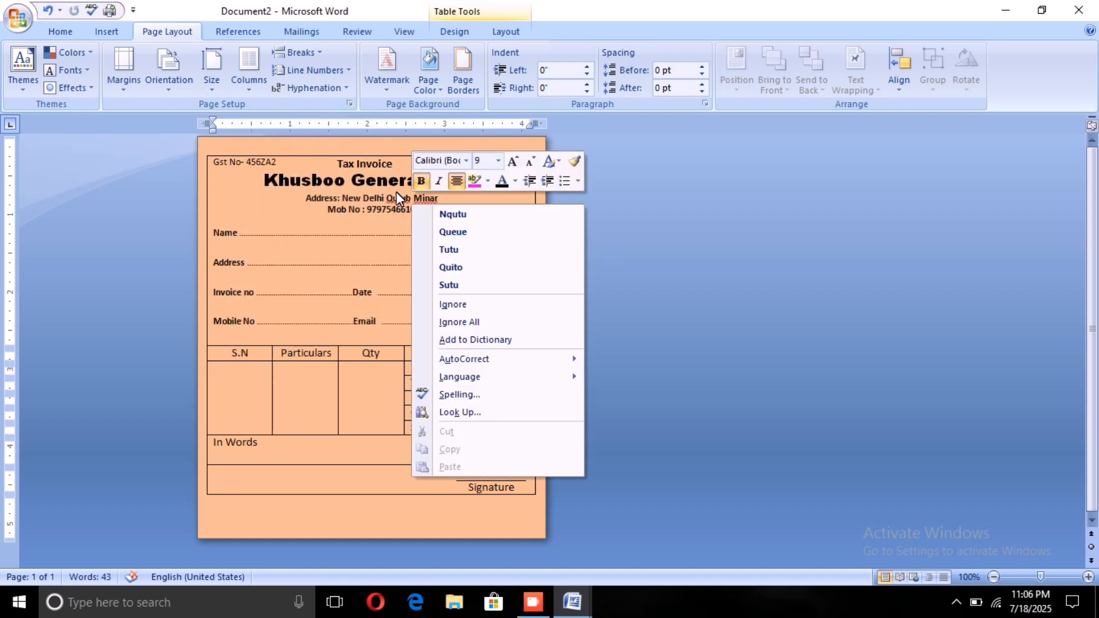
click(456, 304)
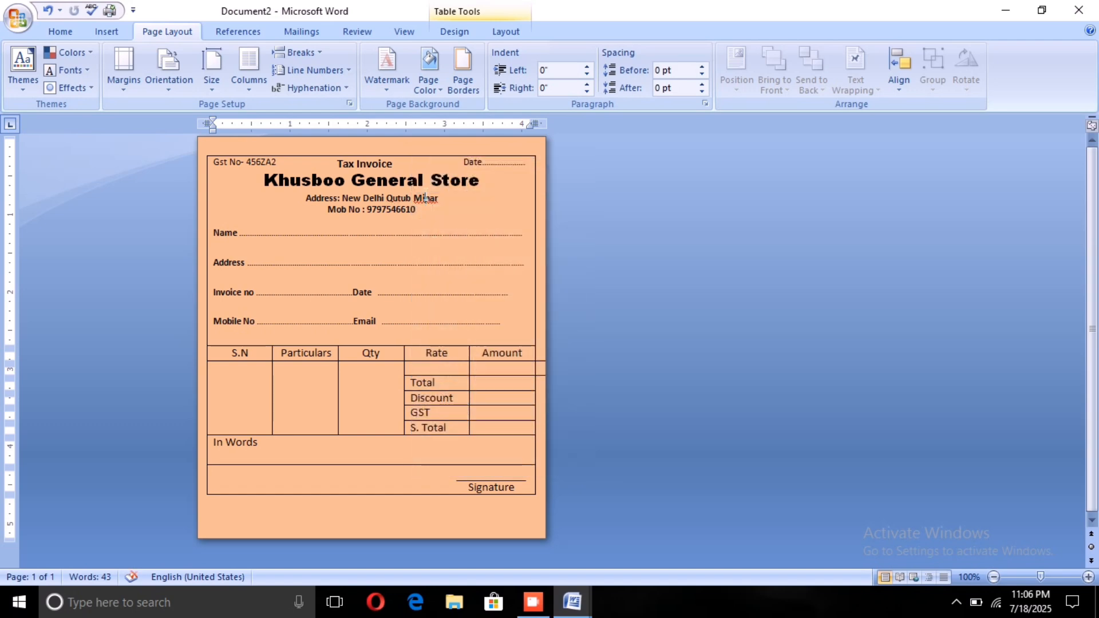
right_click(425, 198)
click(462, 302)
drag(460, 162, 503, 171)
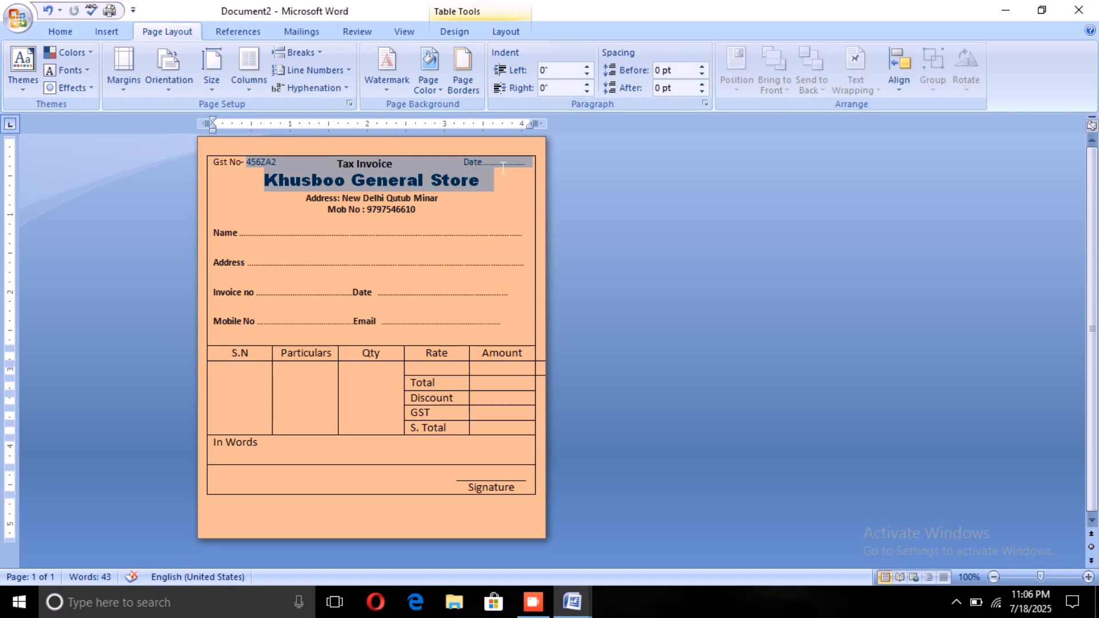
click(471, 212)
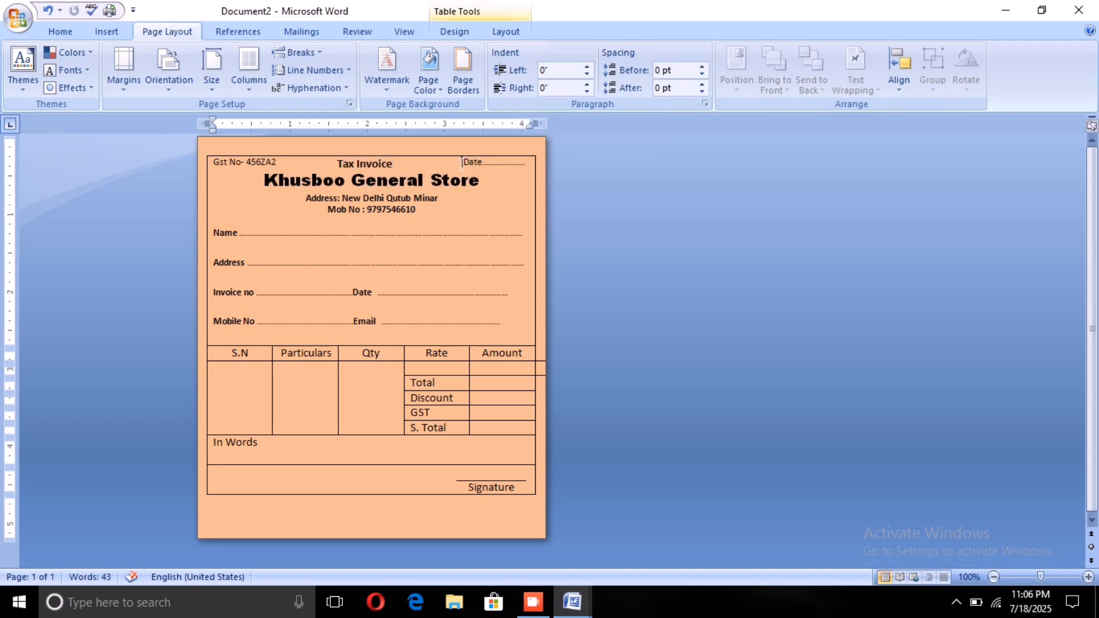
drag(247, 162, 473, 163)
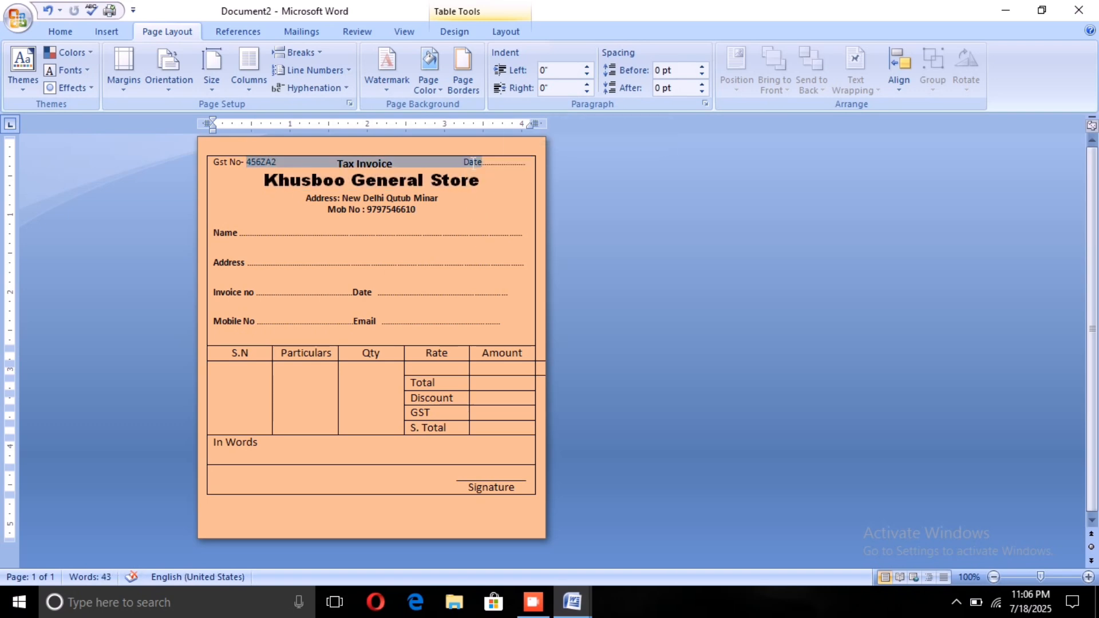
click(473, 163)
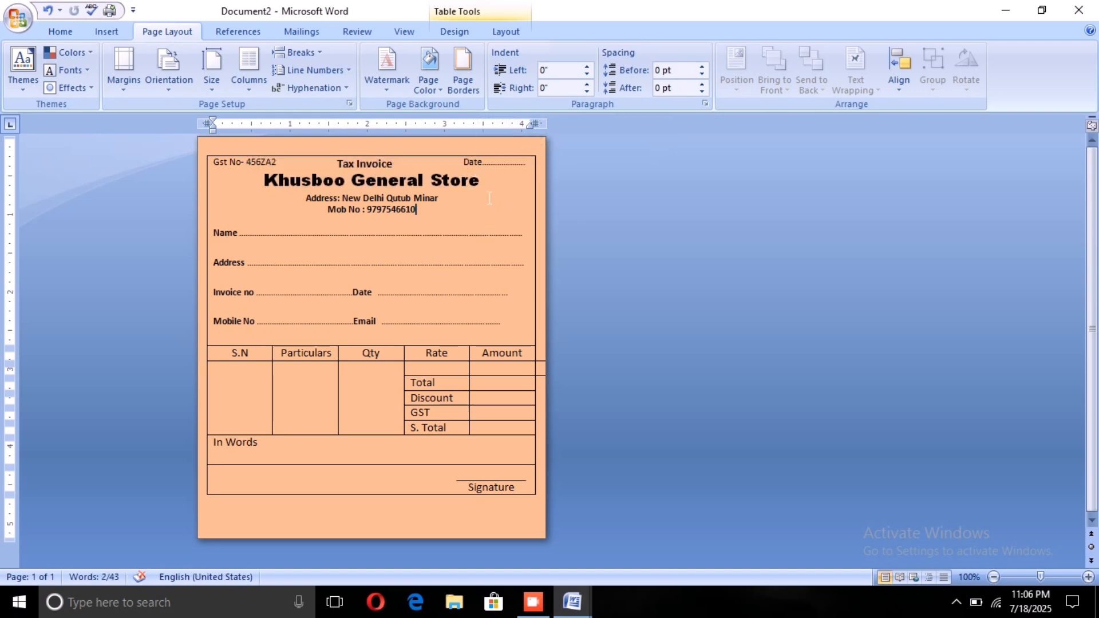
drag(462, 161, 473, 161)
click(472, 161)
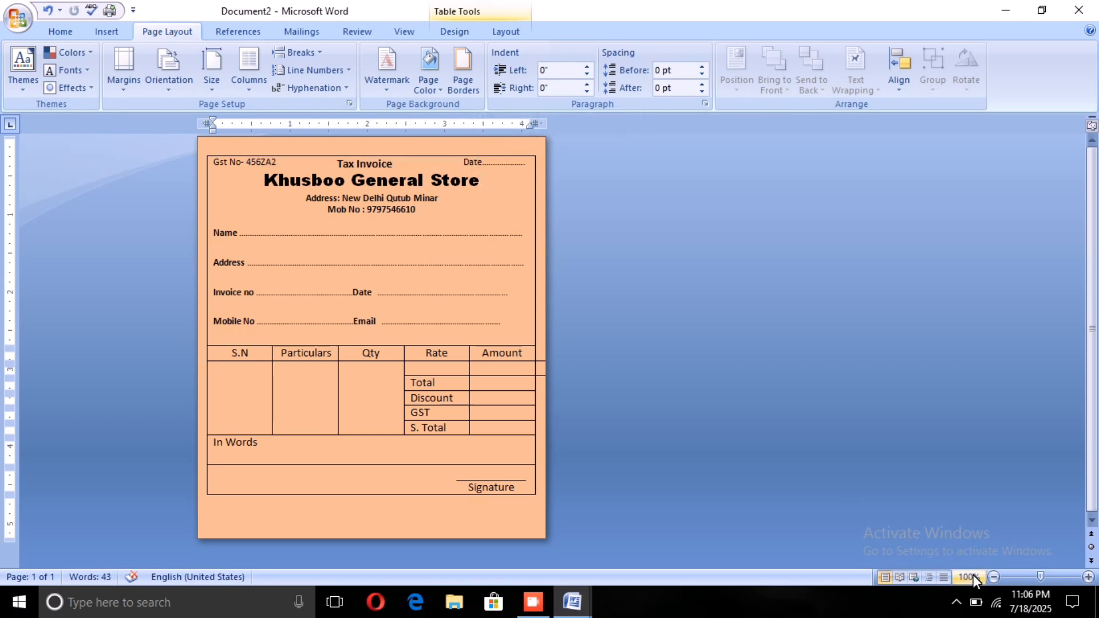
Step: Make the word Date in the invoice's top line, beside the Tax Invoice title, bold
drag(1042, 575, 1049, 576)
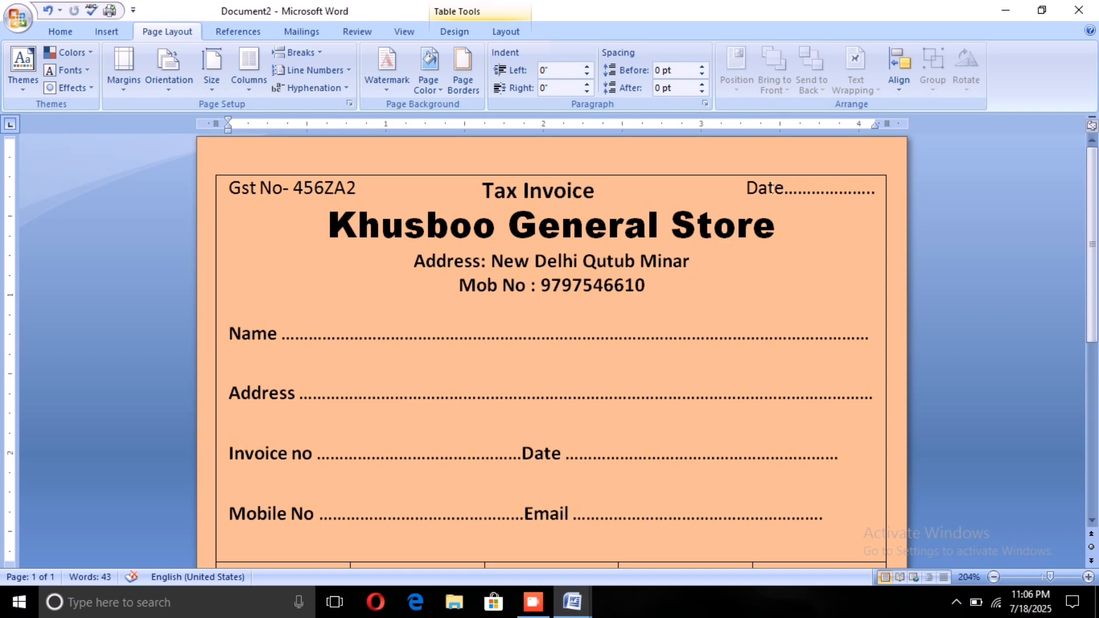
drag(745, 189, 783, 191)
click(60, 32)
click(139, 82)
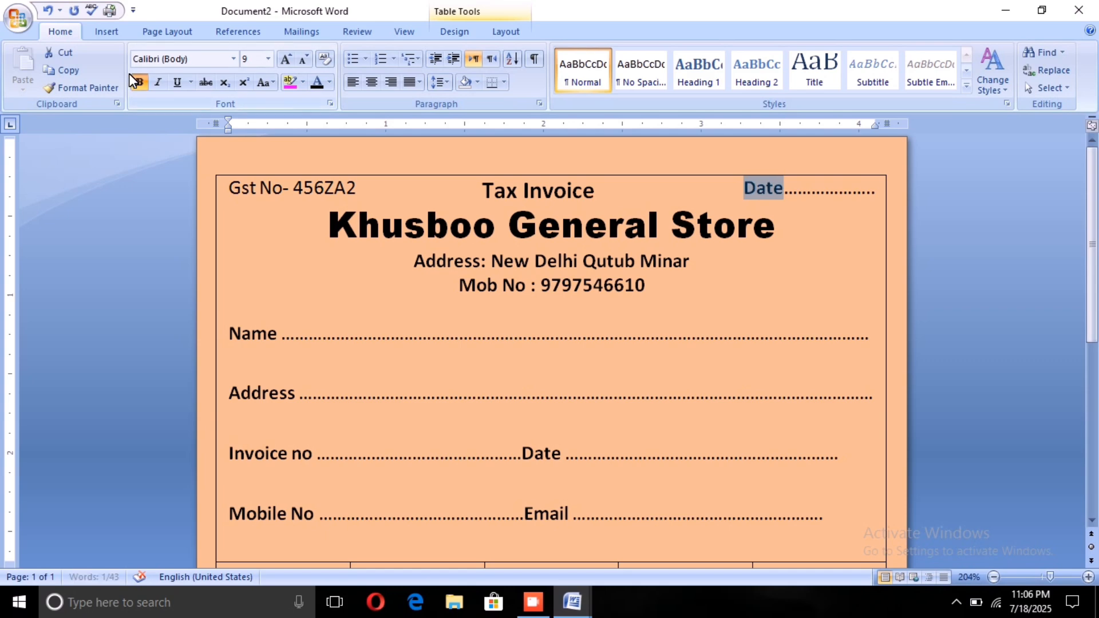
Step: Make the Gst No label and its number in the invoice's top line bold
click(231, 197)
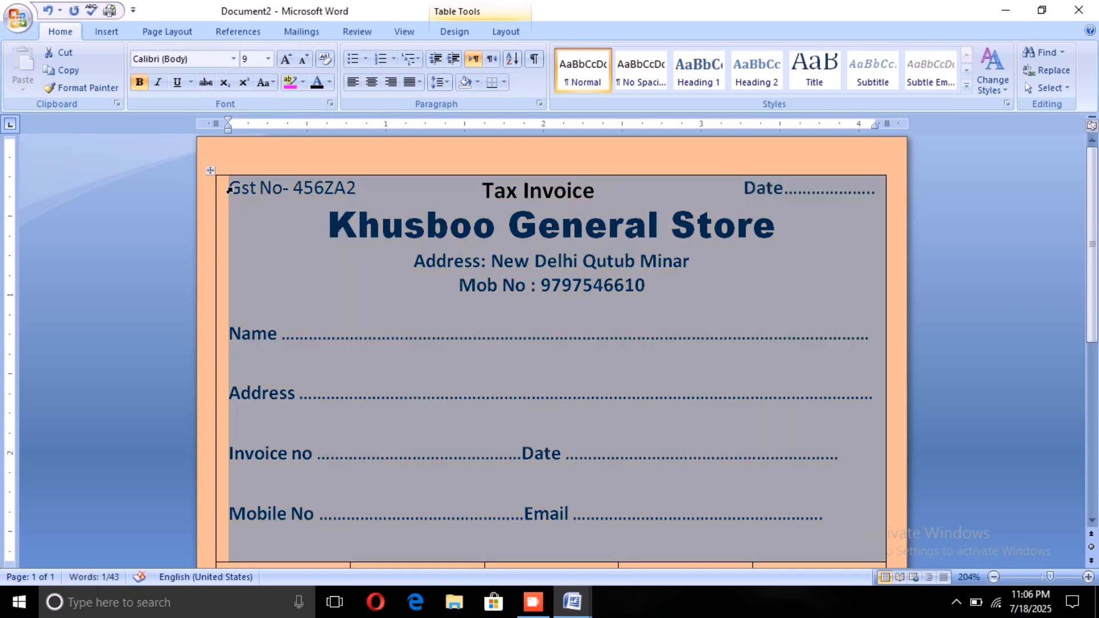
click(230, 189)
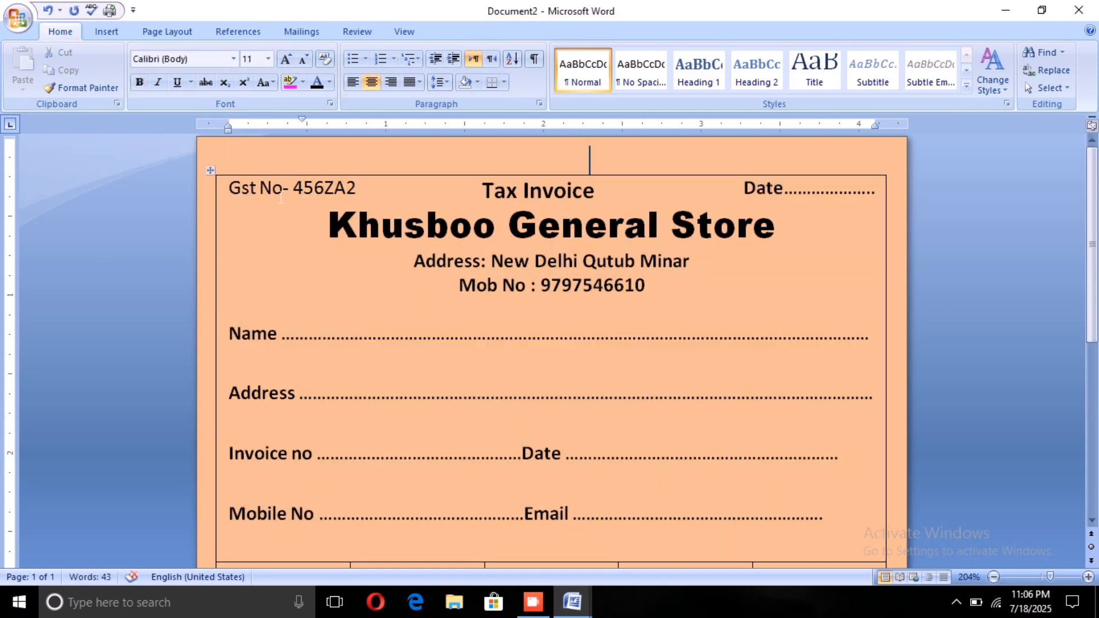
drag(229, 189, 356, 194)
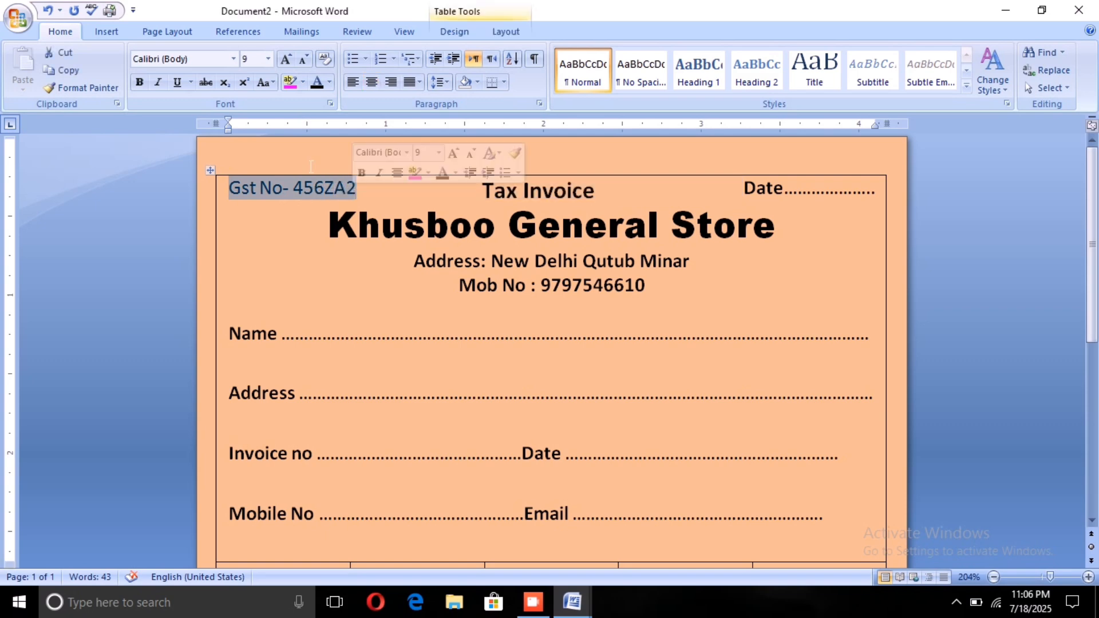
click(138, 83)
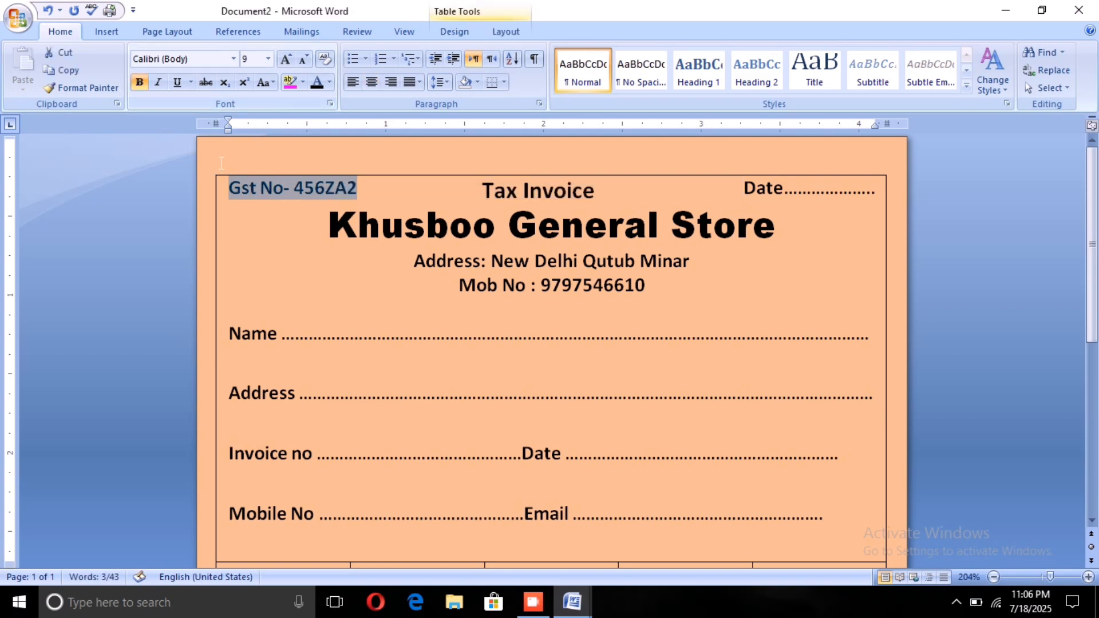
click(291, 240)
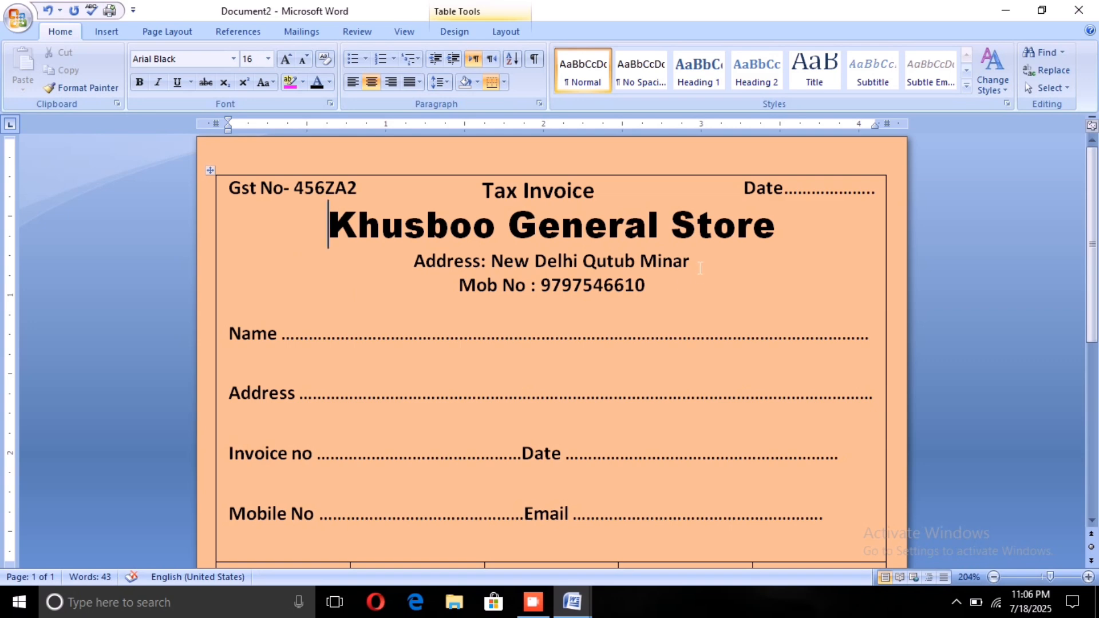
click(693, 265)
scroll(681, 297, down, 3)
scroll(681, 296, down, 3)
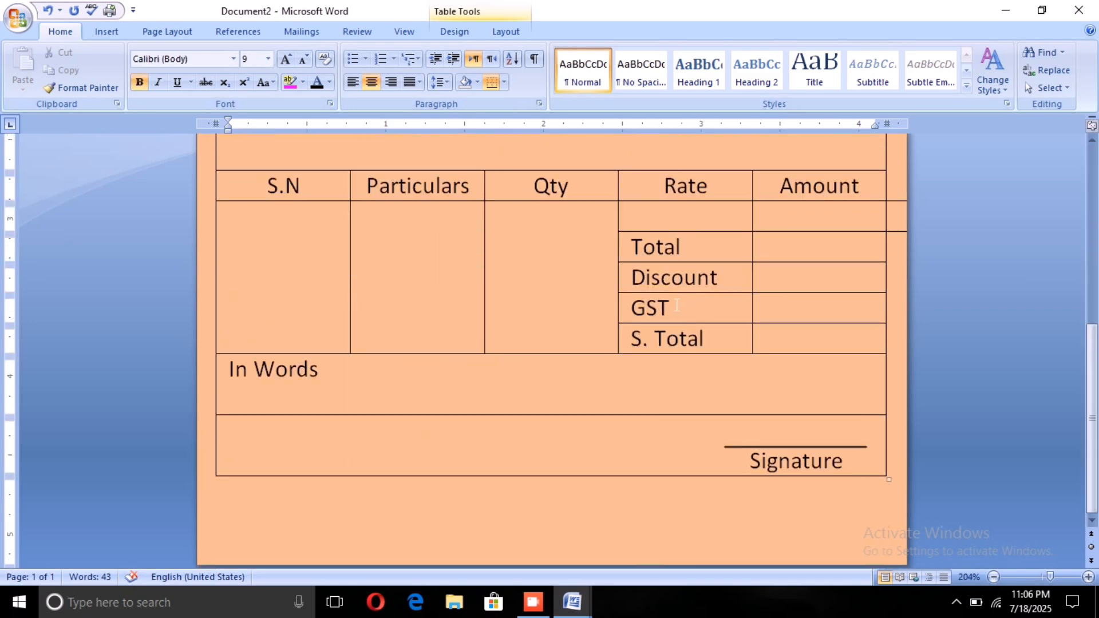
Step: Review the invoice from the signature row up to the store header, and zoom out to view the whole page at 116%
scroll(677, 305, up, 2)
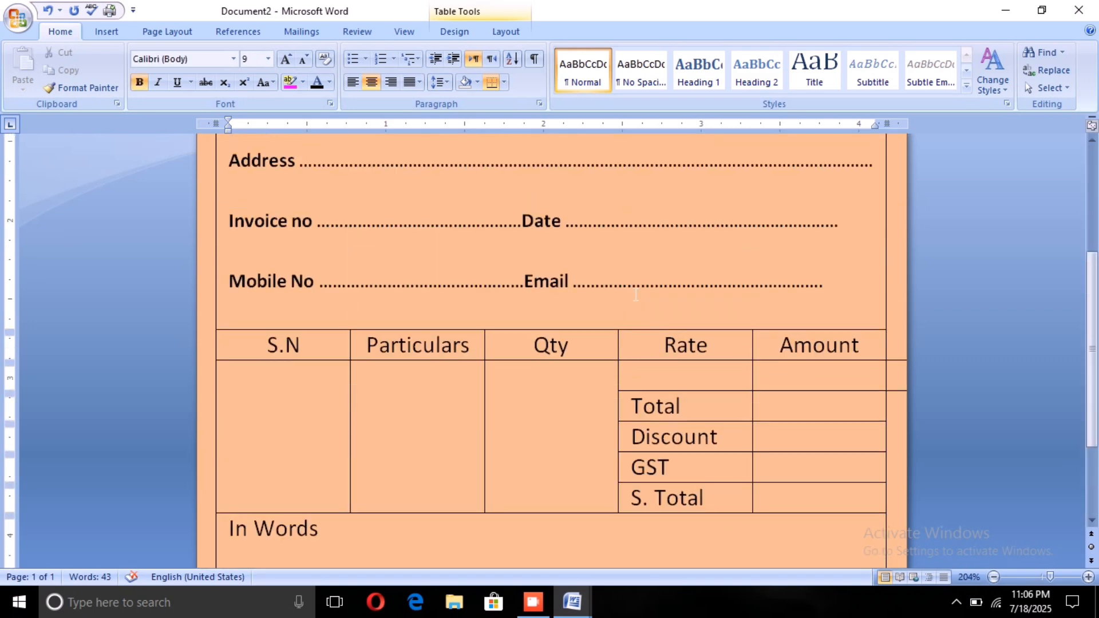
scroll(635, 294, up, 1)
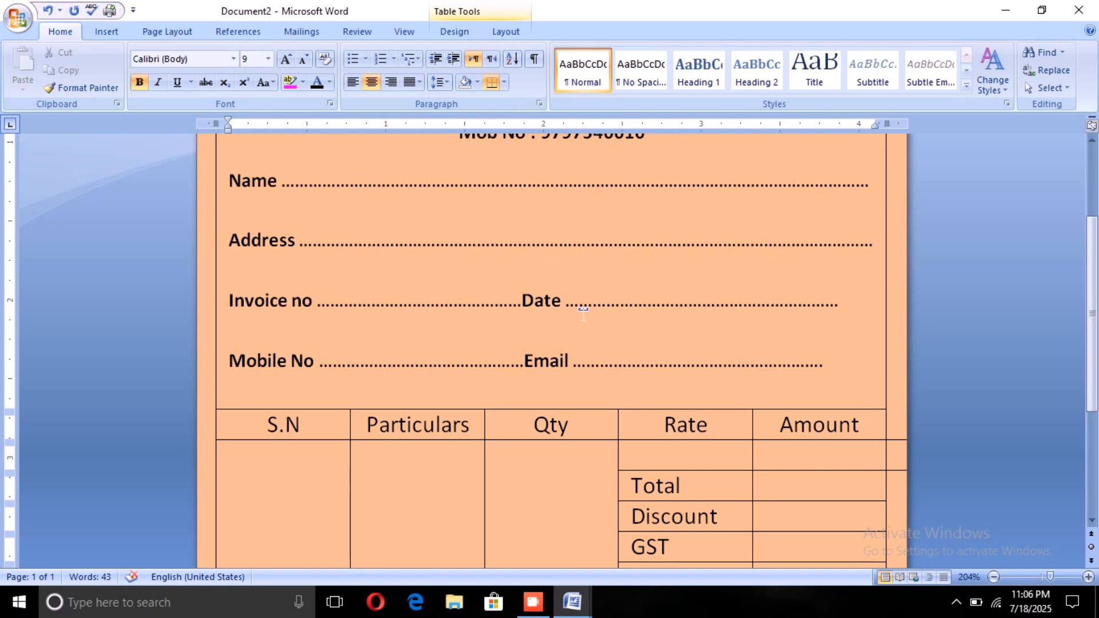
scroll(571, 318, up, 2)
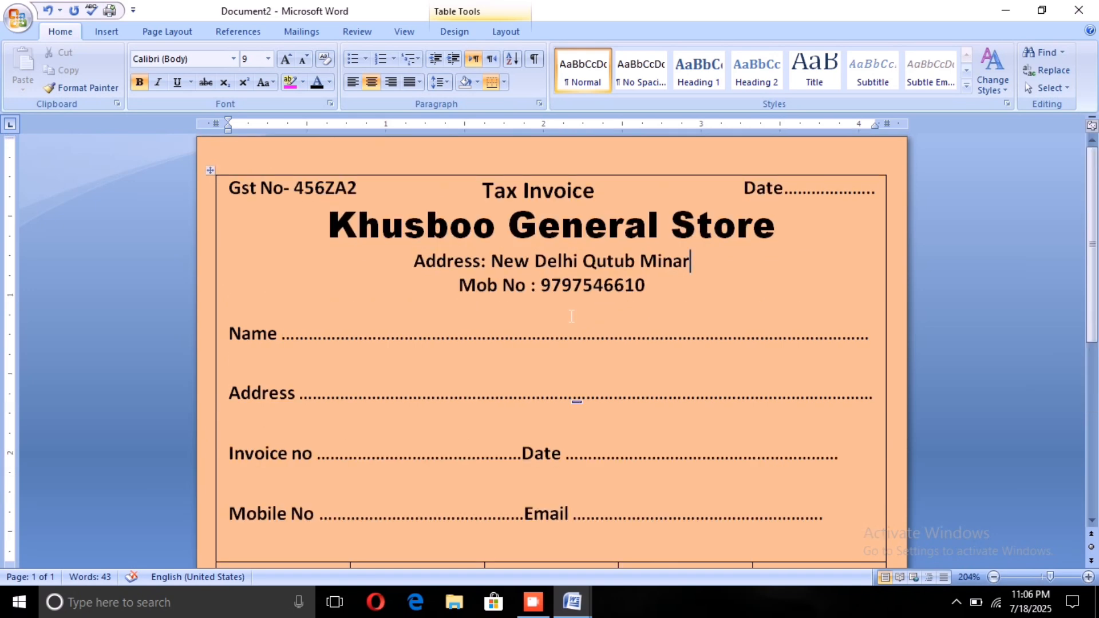
scroll(574, 344, down, 3)
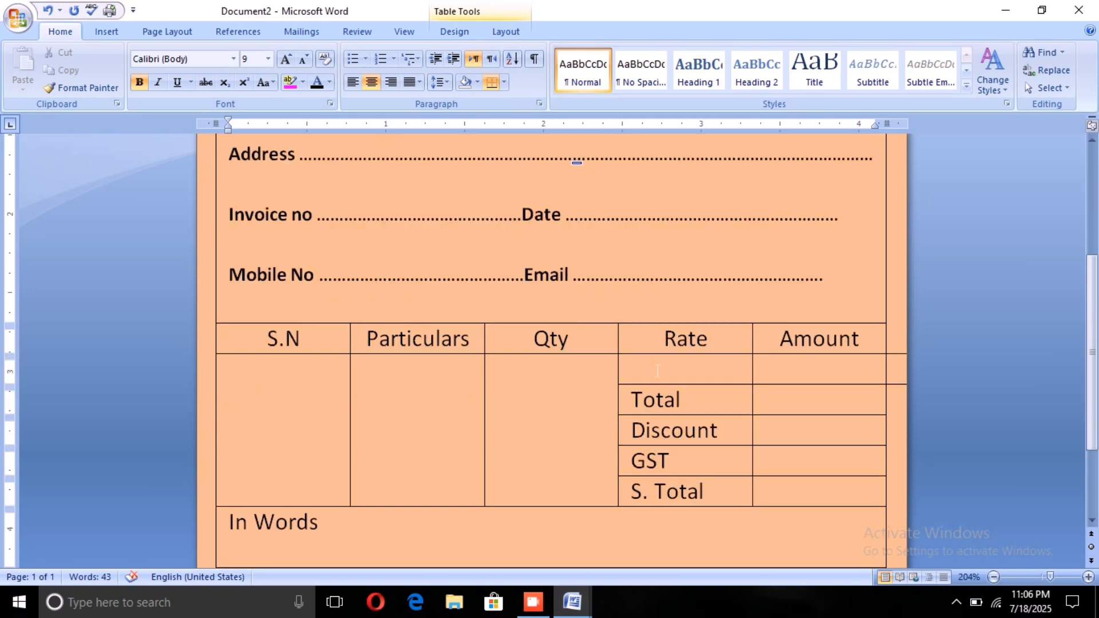
click(1038, 576)
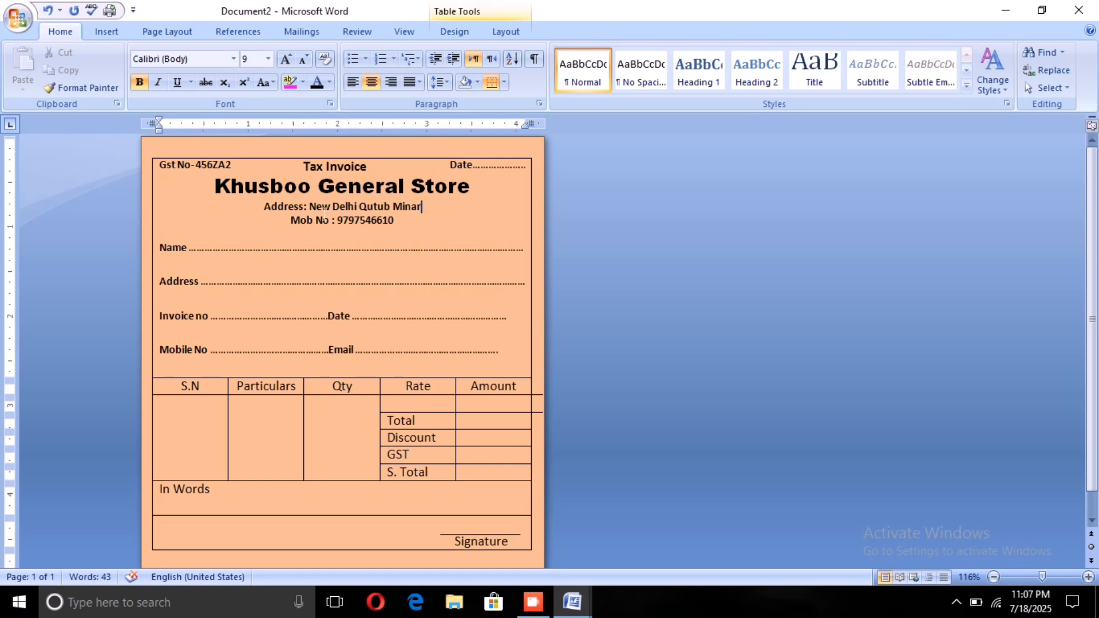
Step: Change the invoice's page colour to the light pink tint of red in the theme colours and check the whole page
click(142, 26)
click(428, 74)
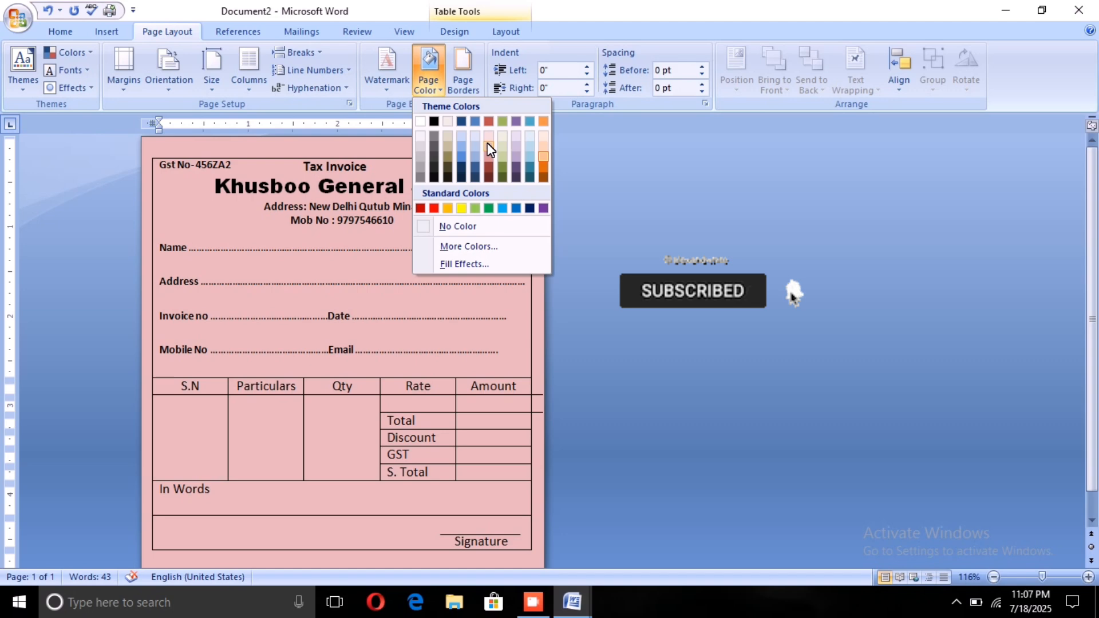
click(475, 133)
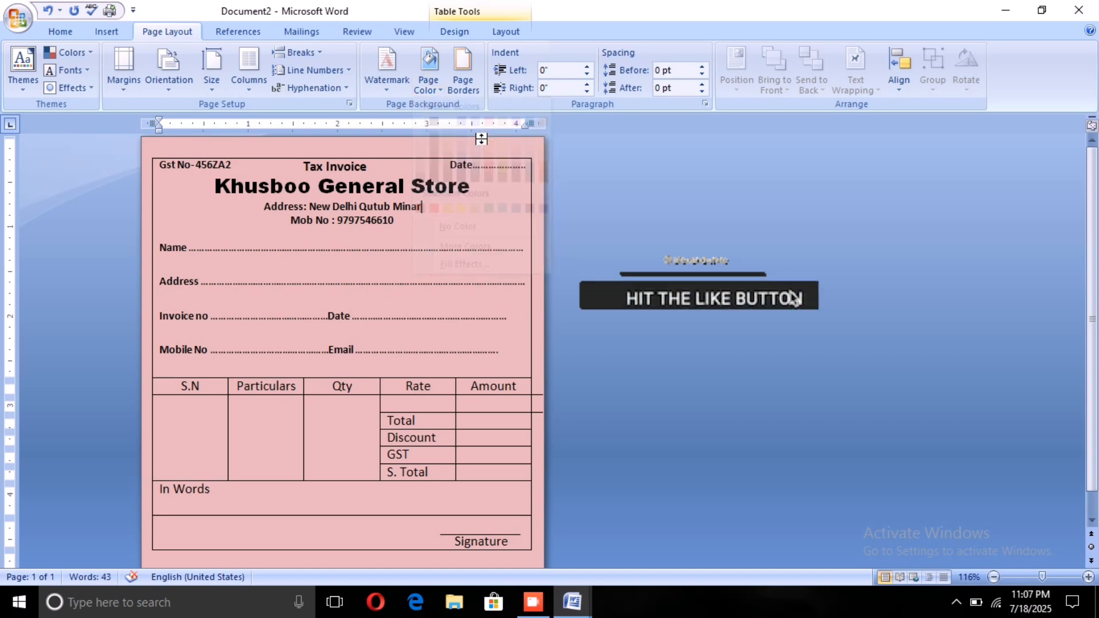
scroll(470, 306, down, 1)
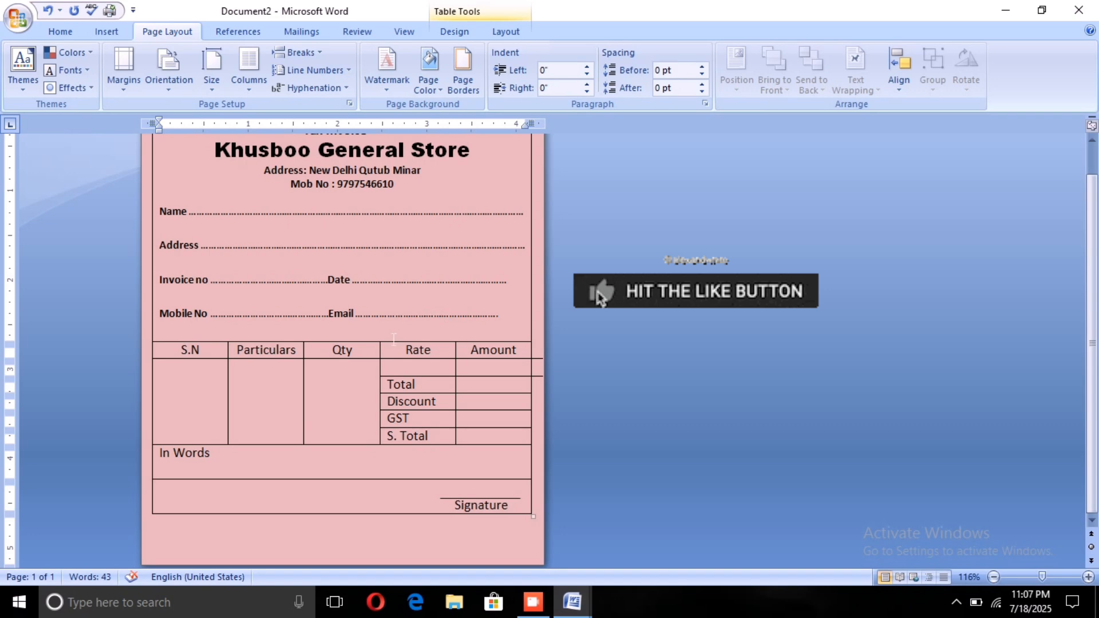
scroll(393, 340, up, 1)
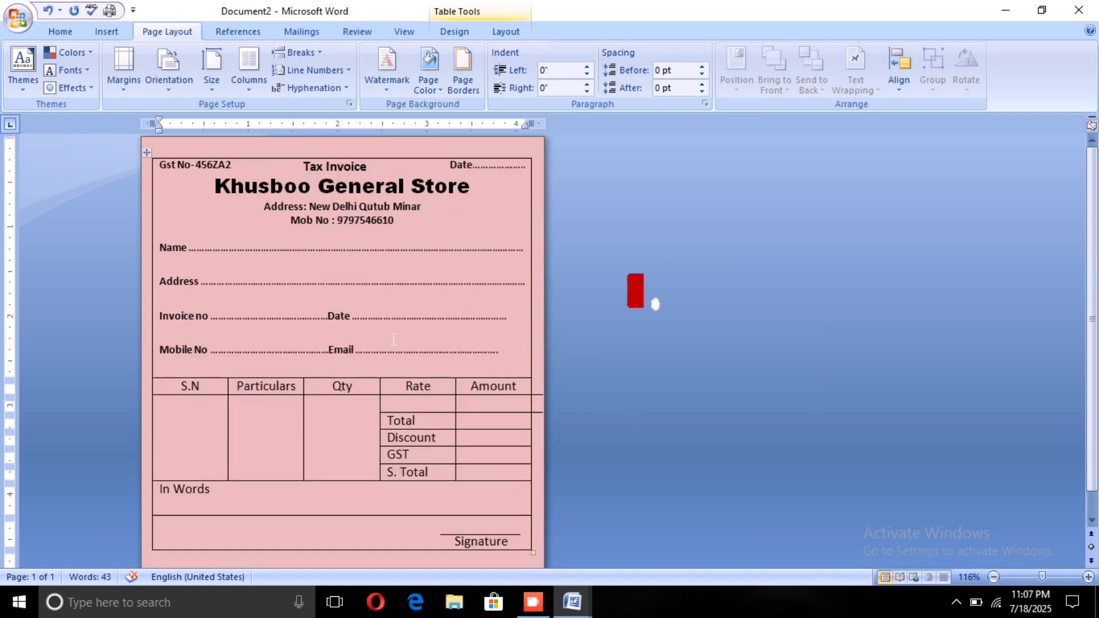